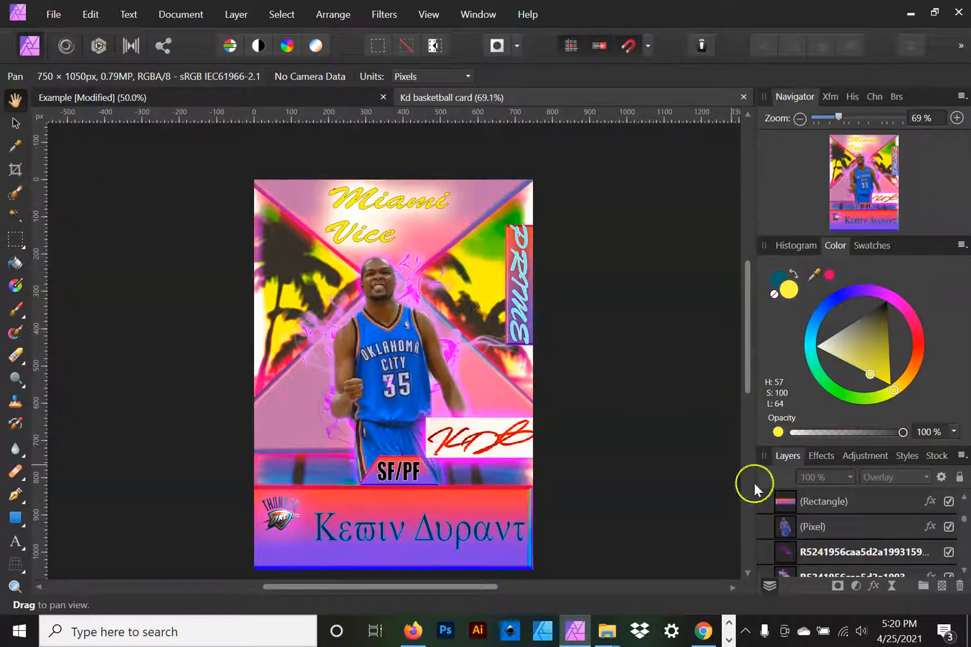
# Delete every layer of the old card design from the trees image up to the logo, keeping only the OIP (4) image
pyautogui.click(838, 526)
pyautogui.scroll(-5, 841, 521)
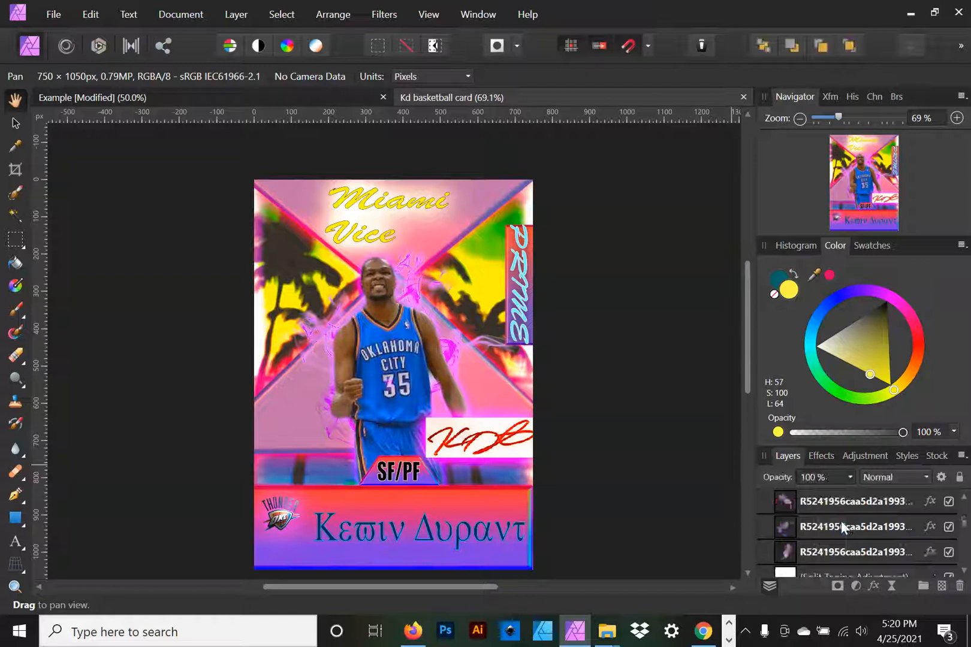
pyautogui.scroll(-6, 842, 524)
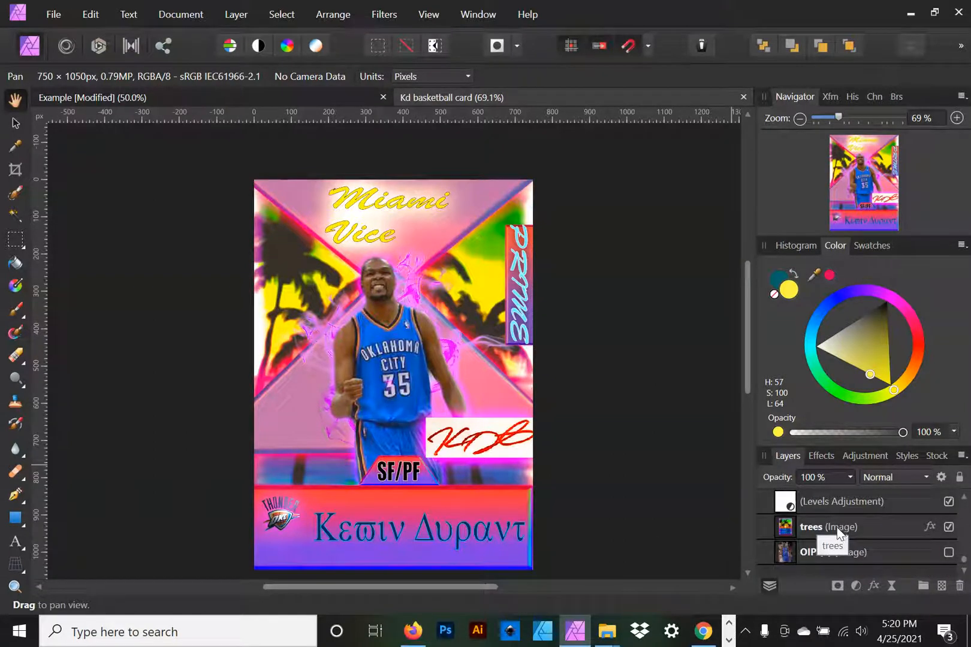
pyautogui.click(836, 527)
pyautogui.scroll(10, 840, 523)
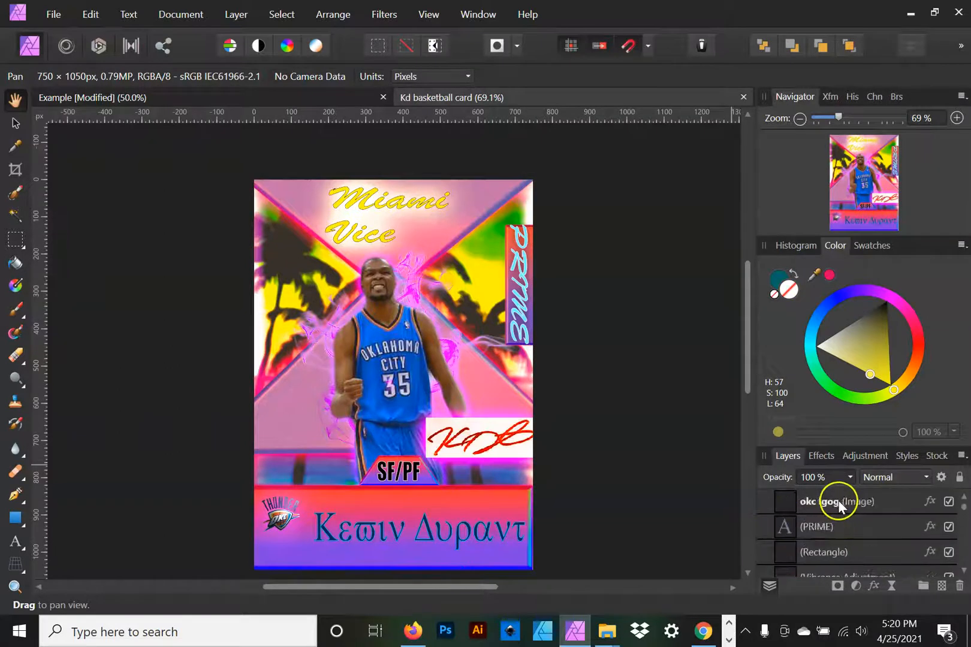
pyautogui.keyDown('shift'); pyautogui.click(835, 501); pyautogui.keyUp('shift')
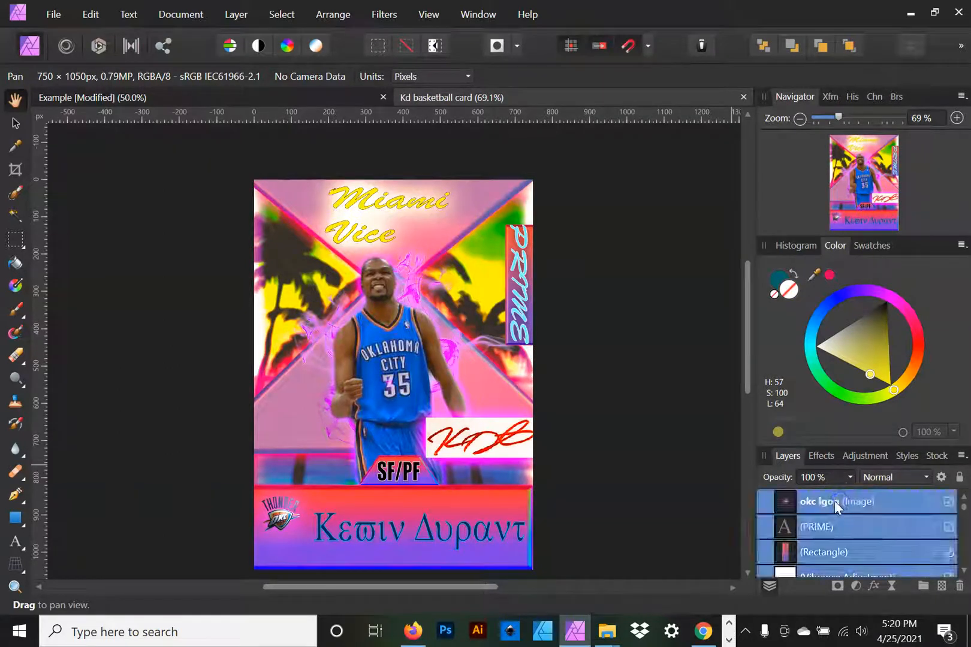
pyautogui.press('Delete')
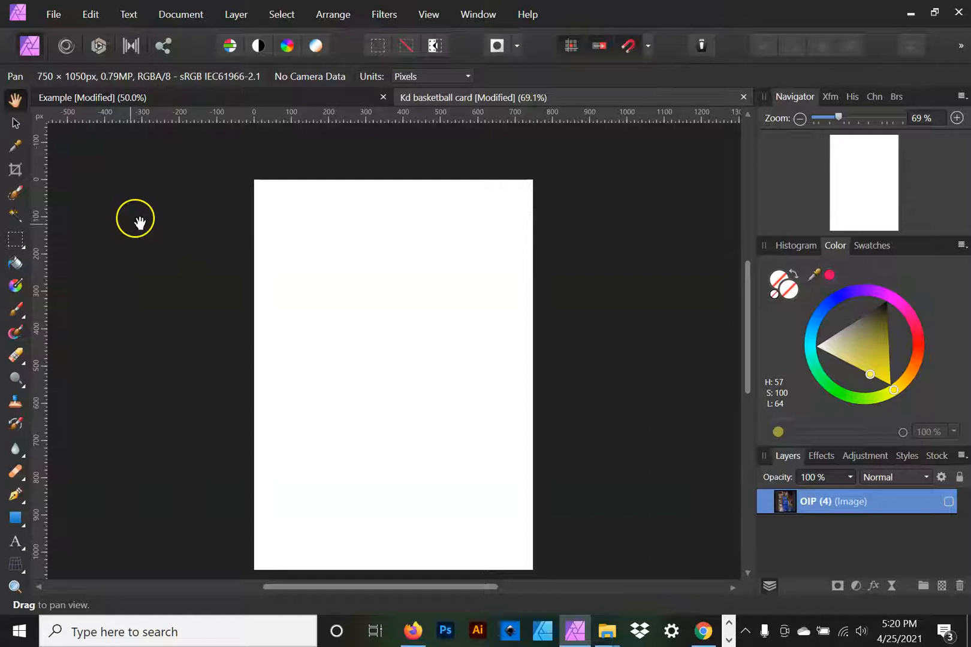
# Draw a yellow rectangle about 20 px wide down the card's left edge and place a duplicate along the right edge
pyautogui.click(8, 524)
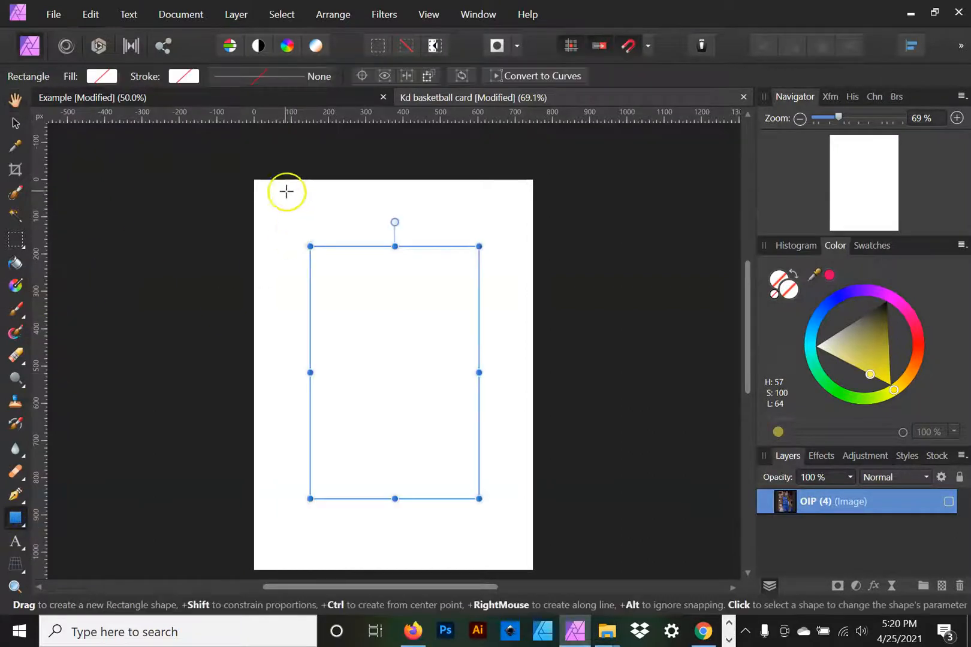
pyautogui.moveTo(244, 178)
pyautogui.mouseDown()
pyautogui.moveTo(236, 472)
pyautogui.moveTo(260, 593)
pyautogui.moveTo(262, 547)
pyautogui.moveTo(232, 505)
pyautogui.moveTo(267, 531)
pyautogui.mouseUp()
pyautogui.moveTo(244, 331); pyautogui.dragTo(262, 331)
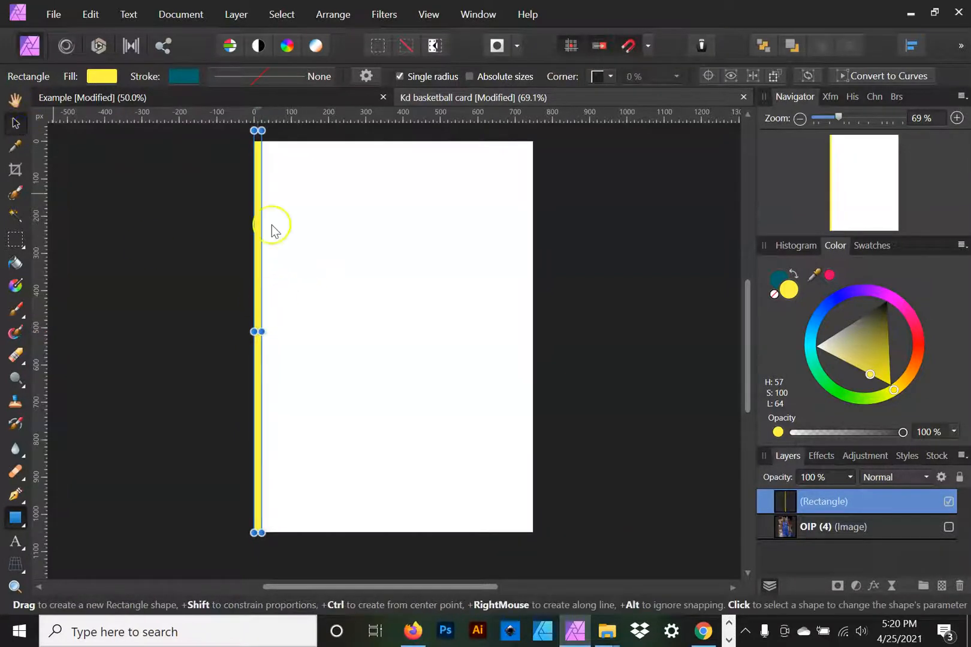
pyautogui.click(16, 123)
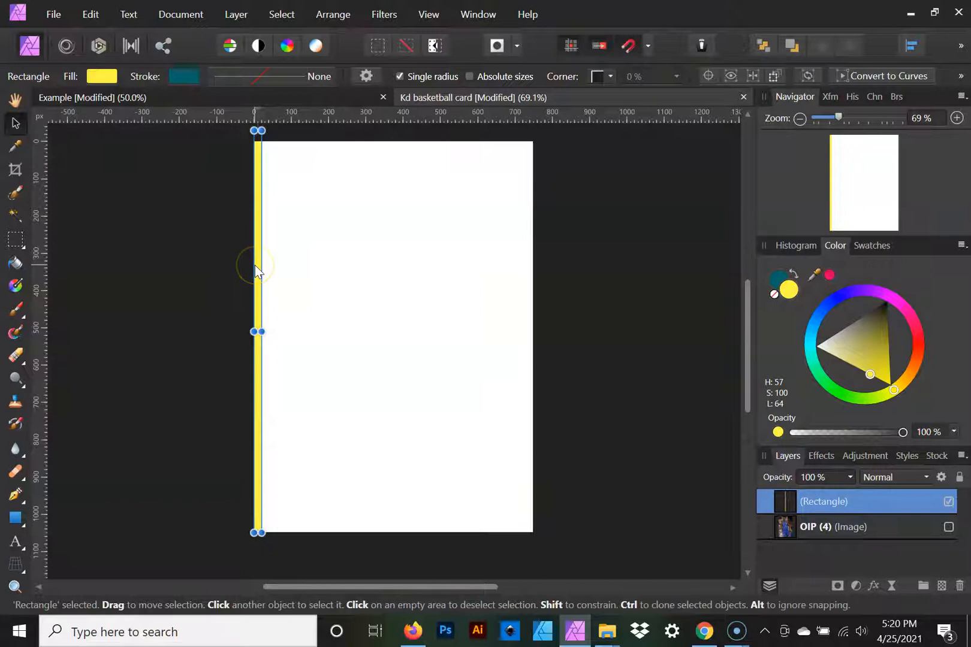
pyautogui.hotkey('ctrl', 'j')
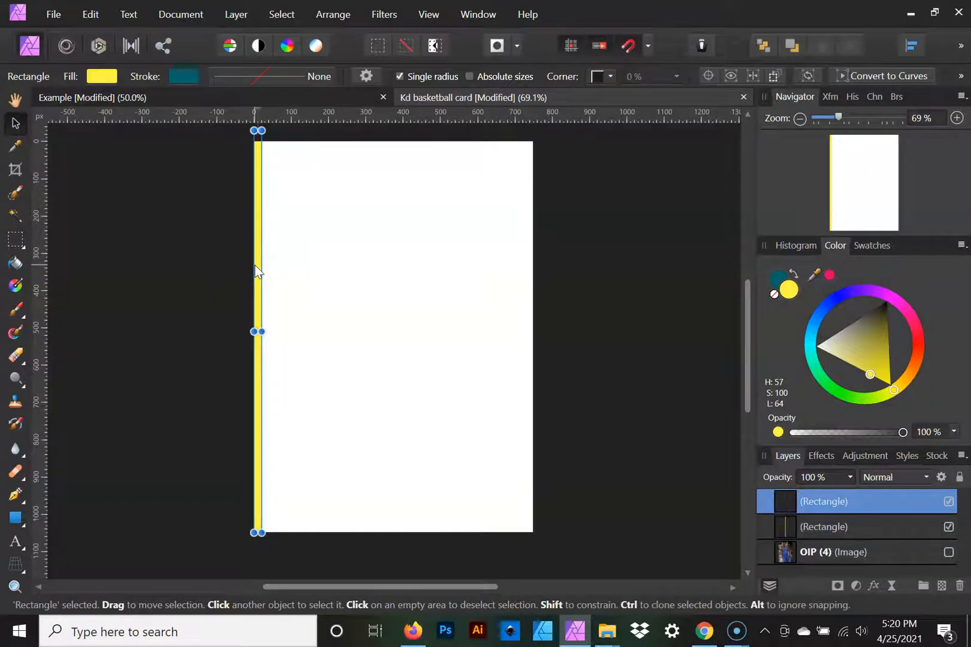
pyautogui.moveTo(254, 265); pyautogui.dragTo(522, 279)
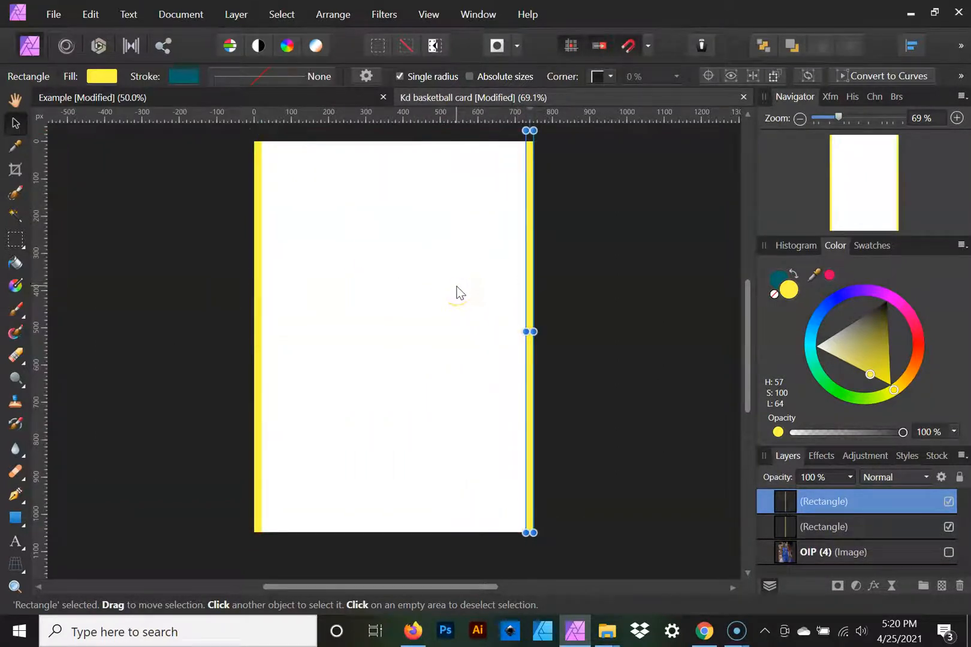
# Duplicate the yellow strip, rotate it horizontal, and place copies along the card's top and bottom edges to complete the border
pyautogui.hotkey('ctrl', 'j')
pyautogui.scroll(2, 546, 270)
pyautogui.moveTo(516, 179)
pyautogui.mouseDown()
pyautogui.moveTo(292, 325)
pyautogui.moveTo(275, 386)
pyautogui.moveTo(372, 405)
pyautogui.moveTo(306, 219)
pyautogui.moveTo(343, 383)
pyautogui.moveTo(338, 547)
pyautogui.mouseUp()
pyautogui.scroll(-2, 352, 543)
pyautogui.moveTo(359, 472); pyautogui.dragTo(345, 528)
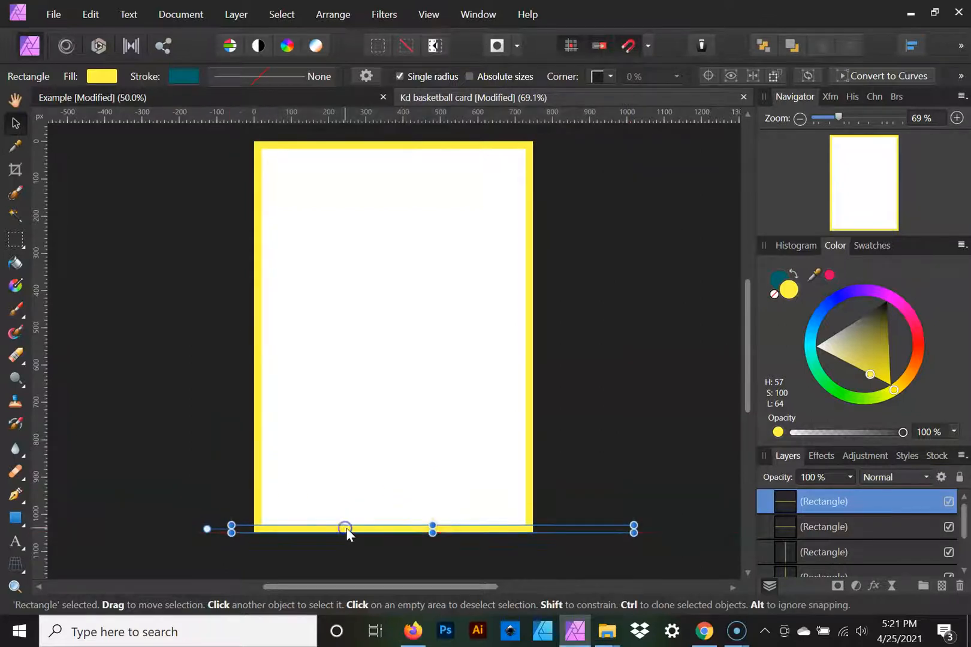
# Group the four border rectangles and set the group's fill to white
pyautogui.scroll(-2, 870, 537)
pyautogui.keyDown('shift'); pyautogui.click(869, 529); pyautogui.keyUp('shift')
pyautogui.rightClick(868, 529)
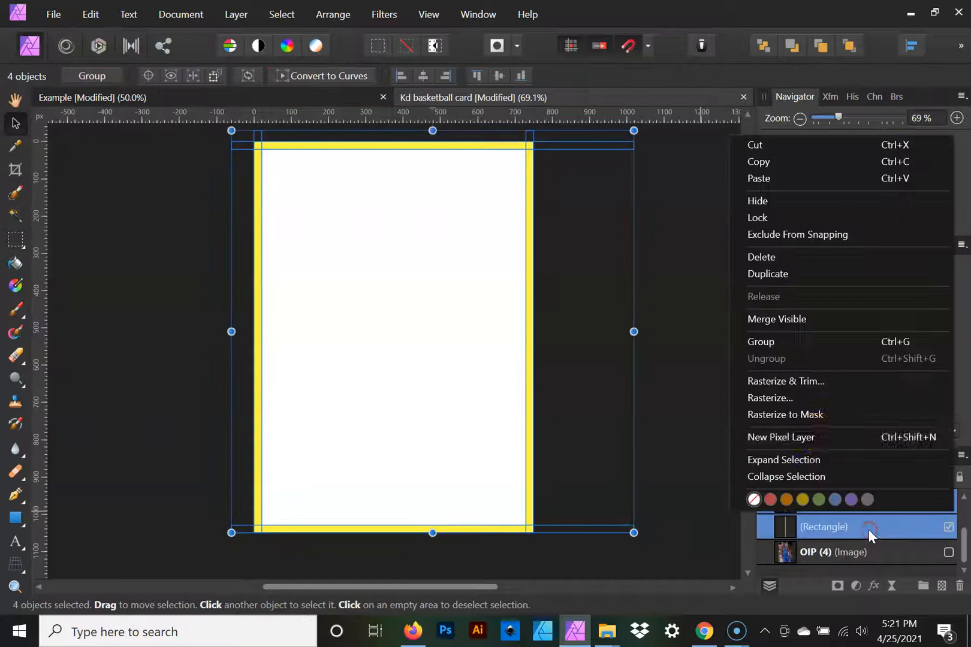
pyautogui.click(789, 341)
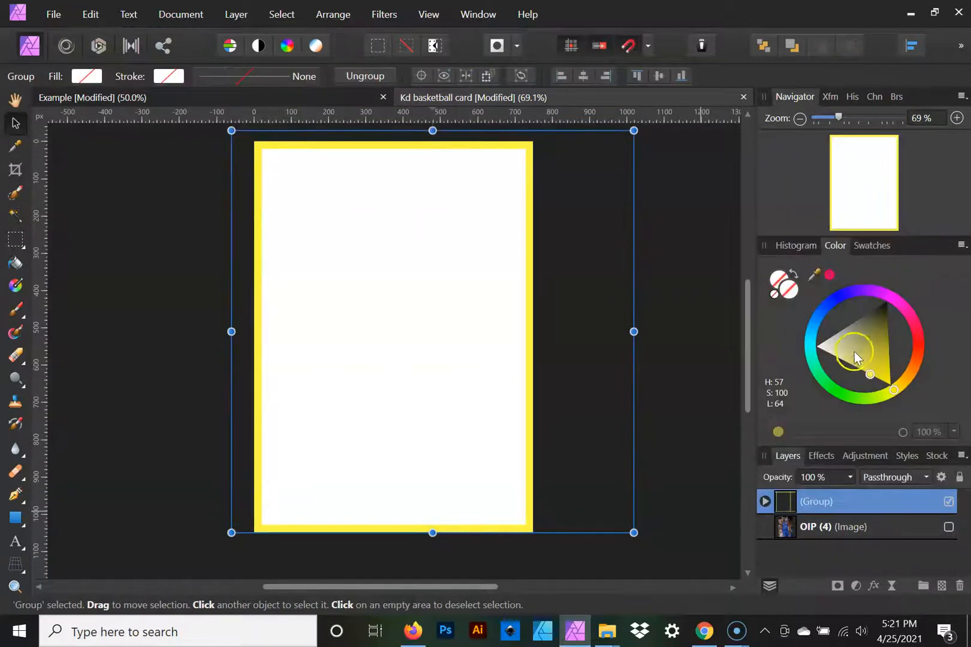
pyautogui.moveTo(854, 352); pyautogui.dragTo(765, 346)
# Show the OIP (4) photo layer to check it, and hide it again
pyautogui.click(814, 528)
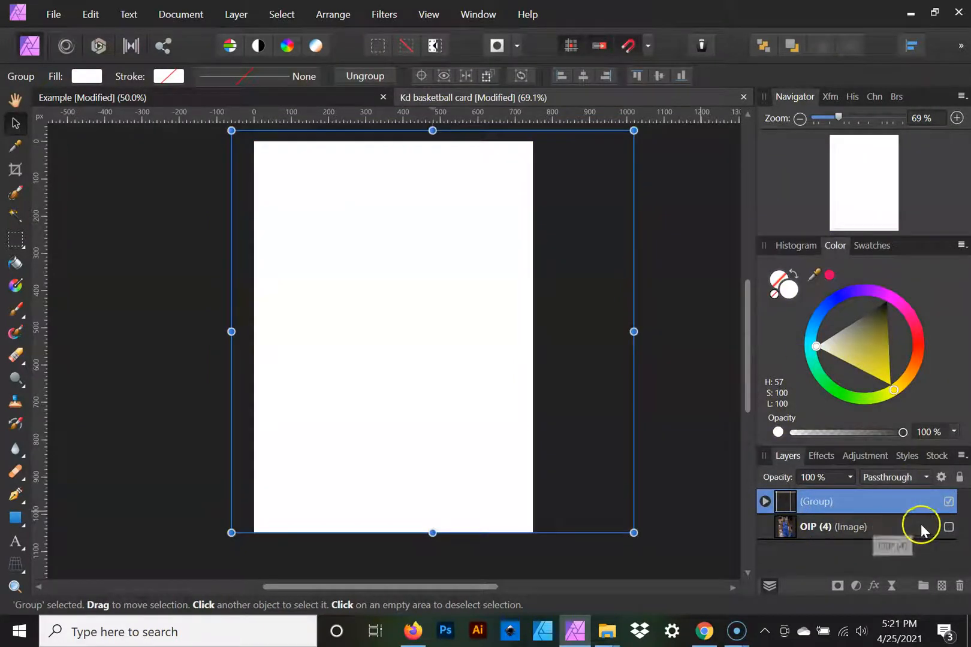
pyautogui.click(949, 527)
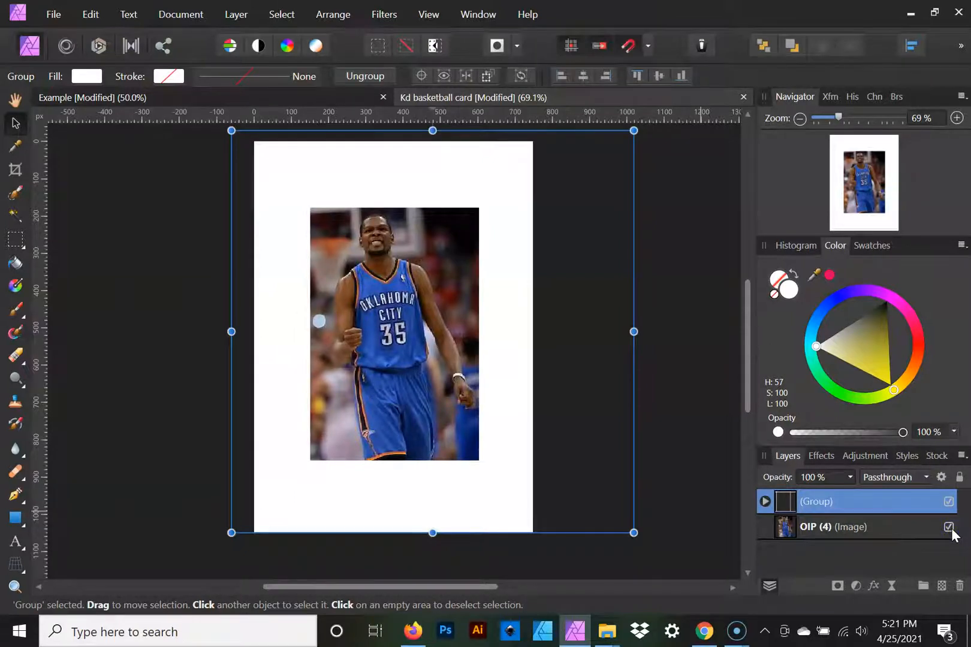
pyautogui.click(949, 527)
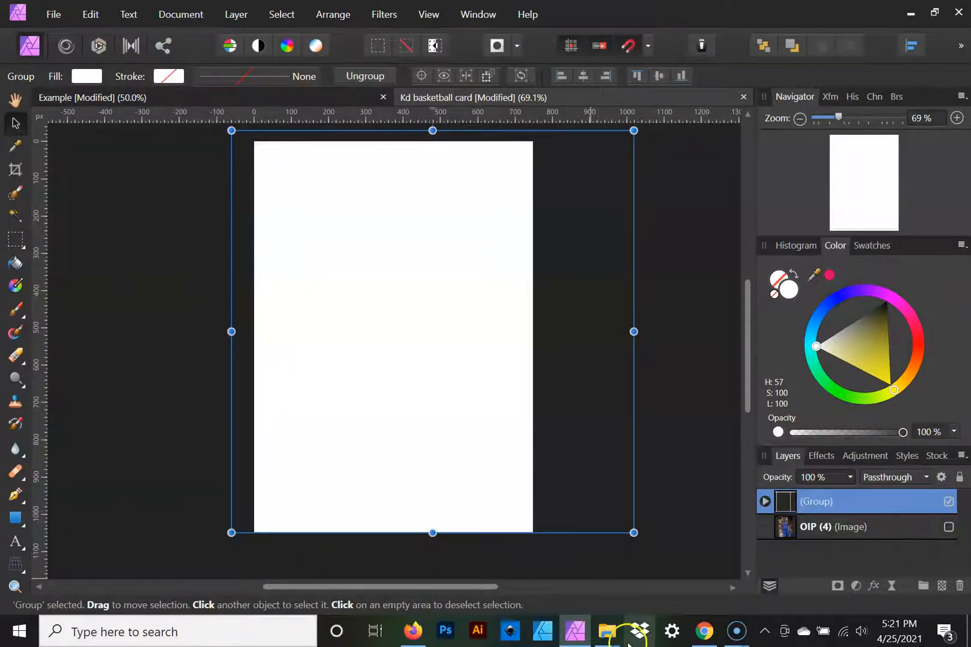
# Place the Kevin-Durant-NBA cutout image from the card demo folder onto the card, scaled to about 72%
pyautogui.moveTo(605, 640)
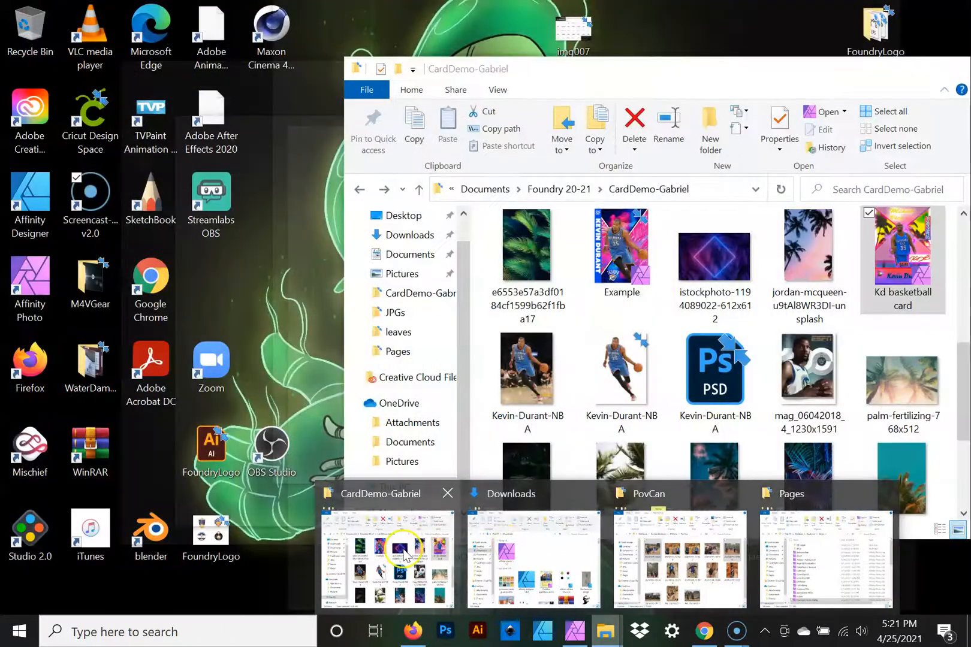
pyautogui.click(422, 556)
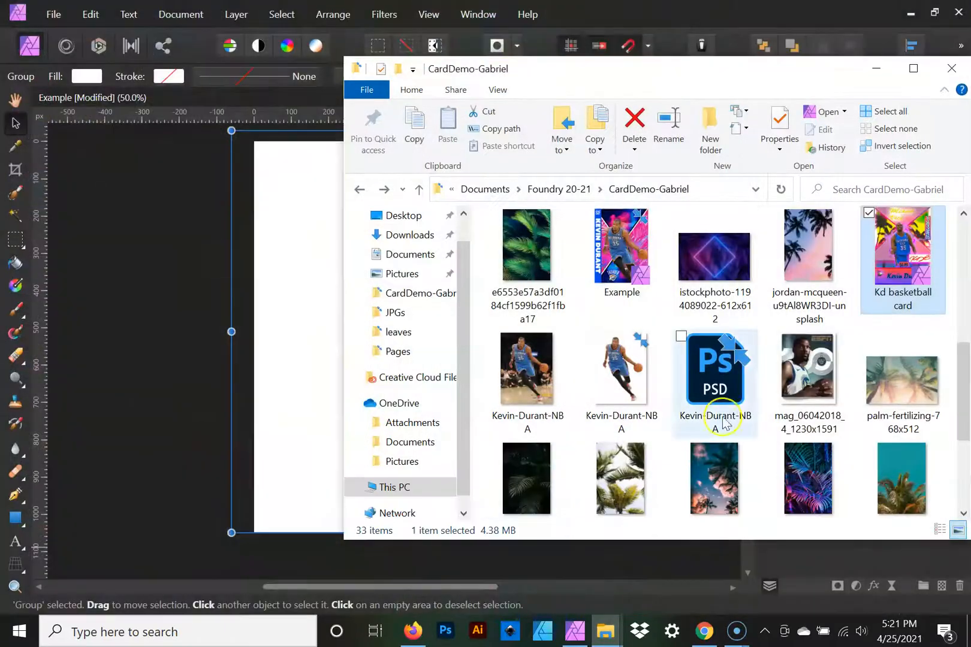
pyautogui.click(616, 378)
pyautogui.moveTo(615, 379); pyautogui.dragTo(311, 357)
pyautogui.moveTo(468, 462); pyautogui.dragTo(323, 235)
pyautogui.moveTo(203, 127); pyautogui.dragTo(375, 287)
pyautogui.moveTo(440, 392); pyautogui.dragTo(346, 255)
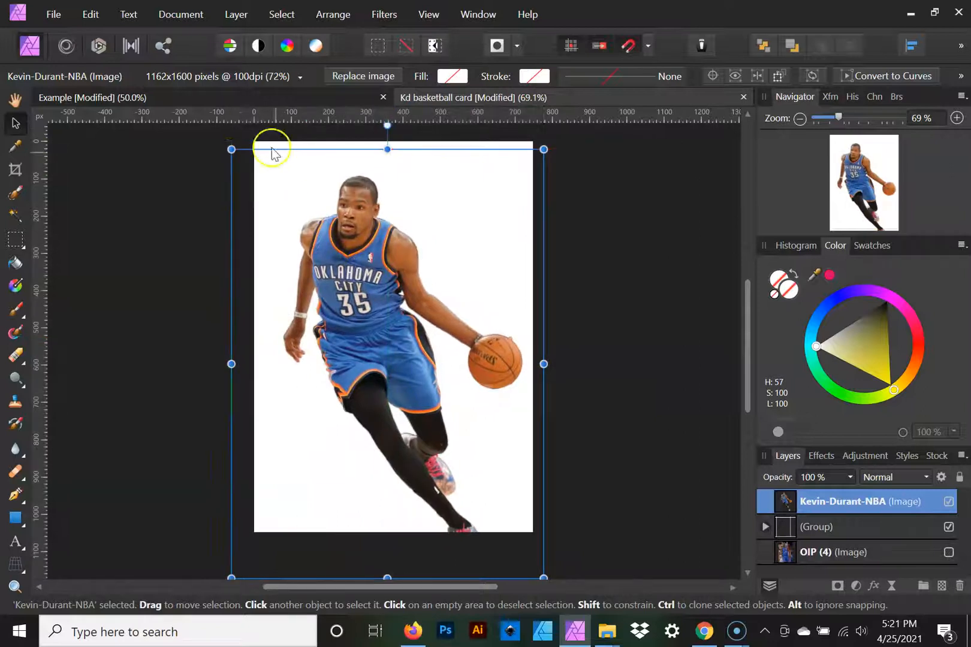
# Scale the player cutout down to about 61% and position it so the whole figure fits on the card
pyautogui.moveTo(231, 147); pyautogui.dragTo(263, 182)
pyautogui.moveTo(397, 333); pyautogui.dragTo(380, 291)
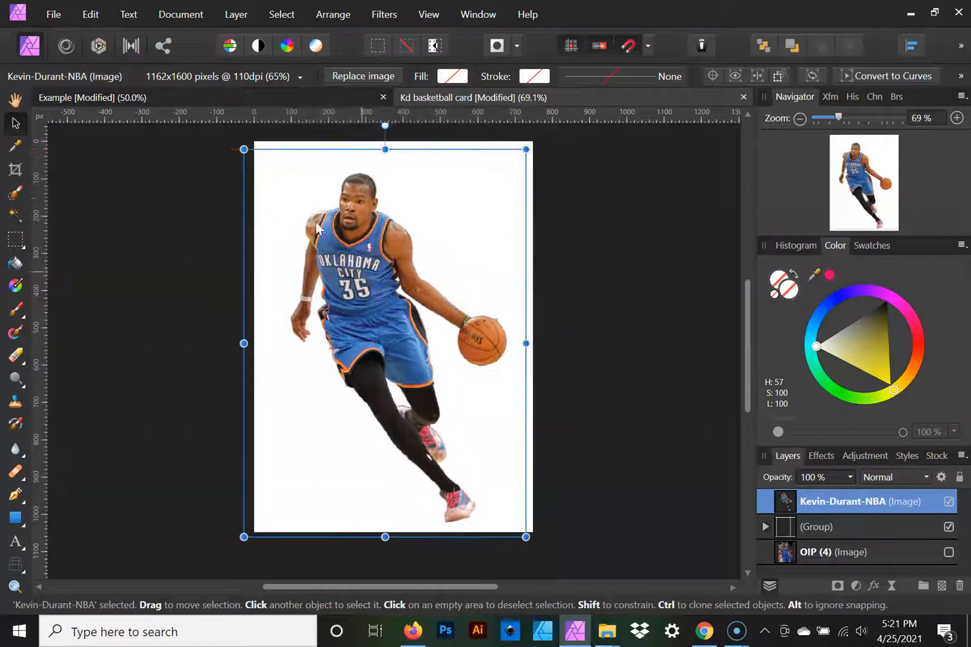
pyautogui.moveTo(244, 149); pyautogui.dragTo(271, 171)
pyautogui.moveTo(377, 296); pyautogui.dragTo(385, 298)
pyautogui.click(653, 321)
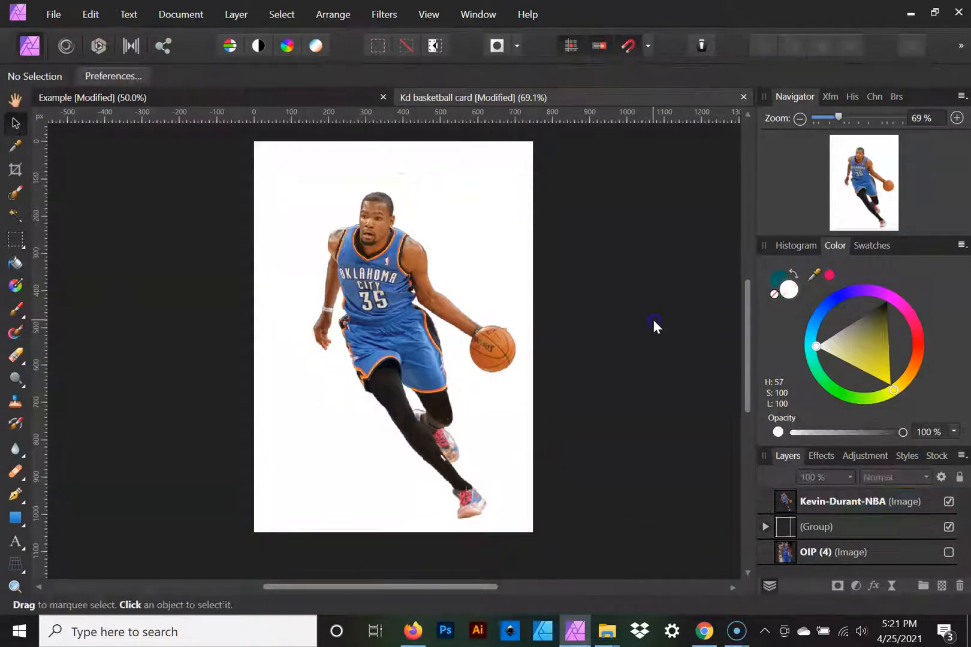
pyautogui.click(15, 521)
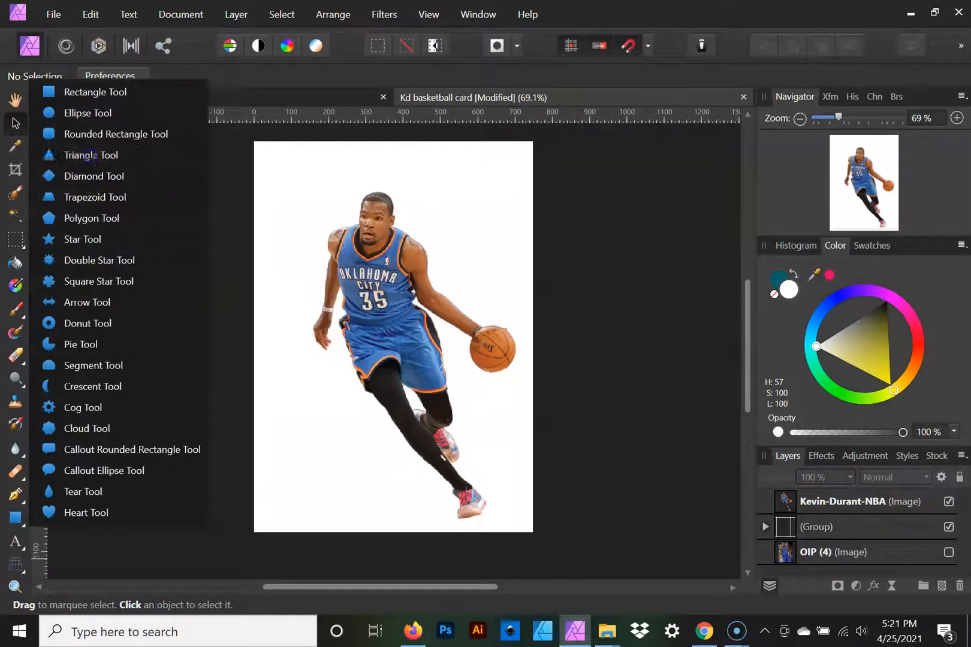
pyautogui.click(90, 156)
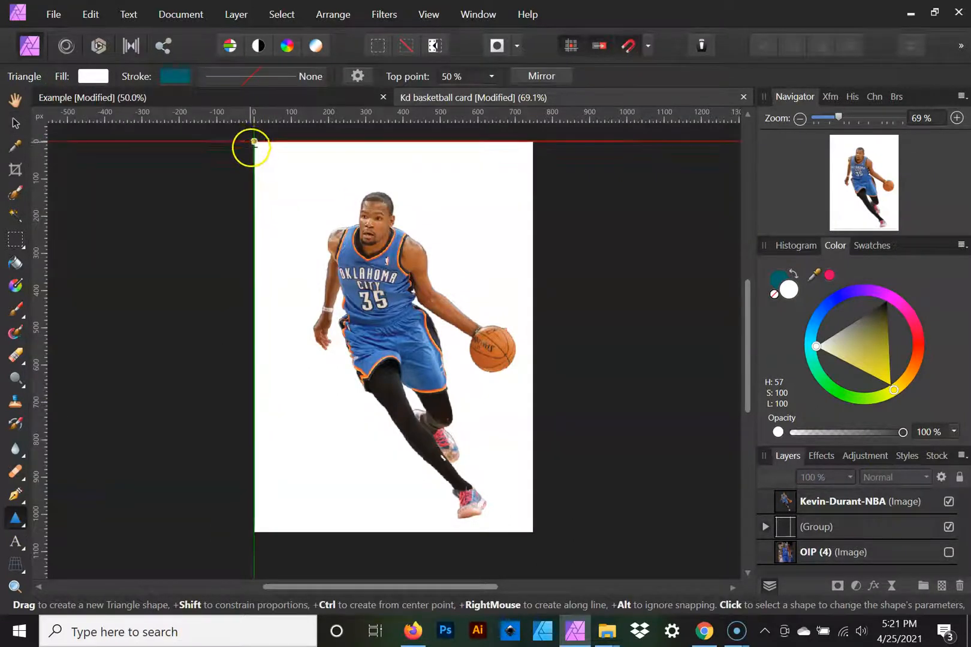
pyautogui.moveTo(254, 142); pyautogui.dragTo(534, 351)
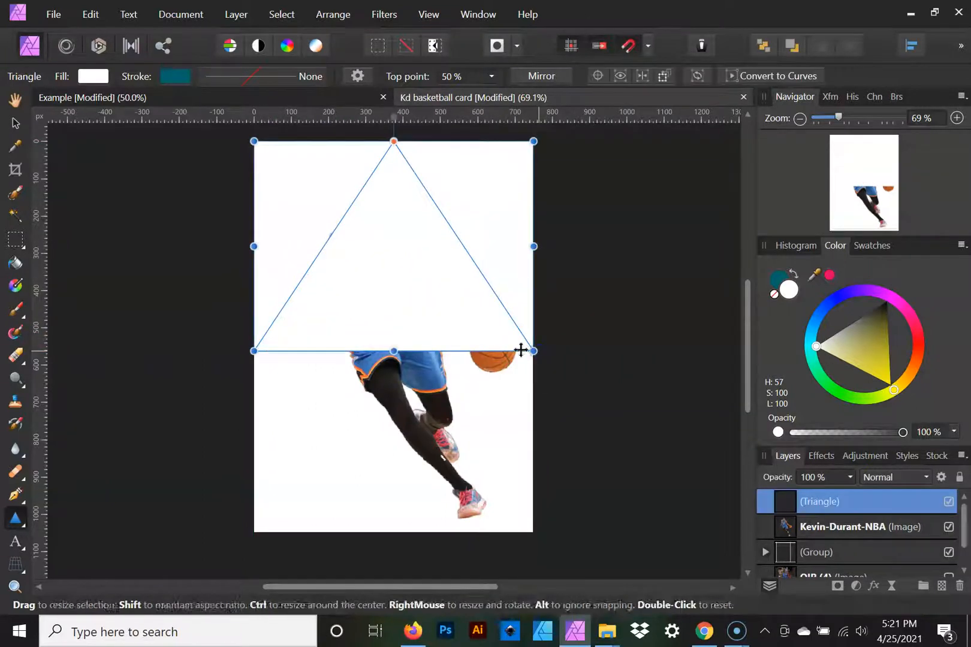
pyautogui.hotkey('ctrl', 'z')
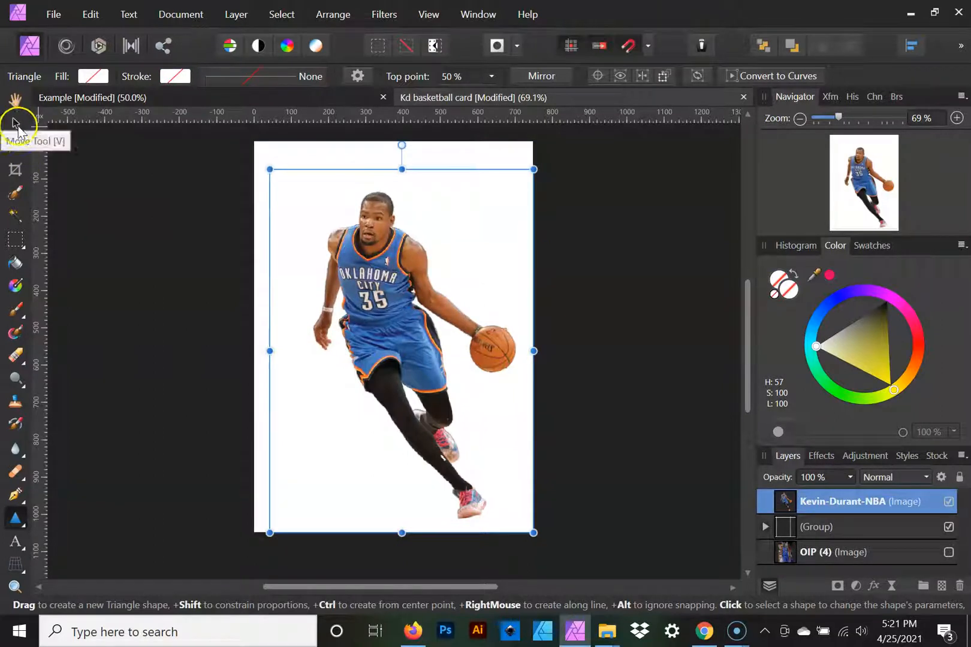
# Draw a rectangle covering the whole card, fill it with purple (H 265, S 100, L 50) and remove its stroke
pyautogui.click(10, 519)
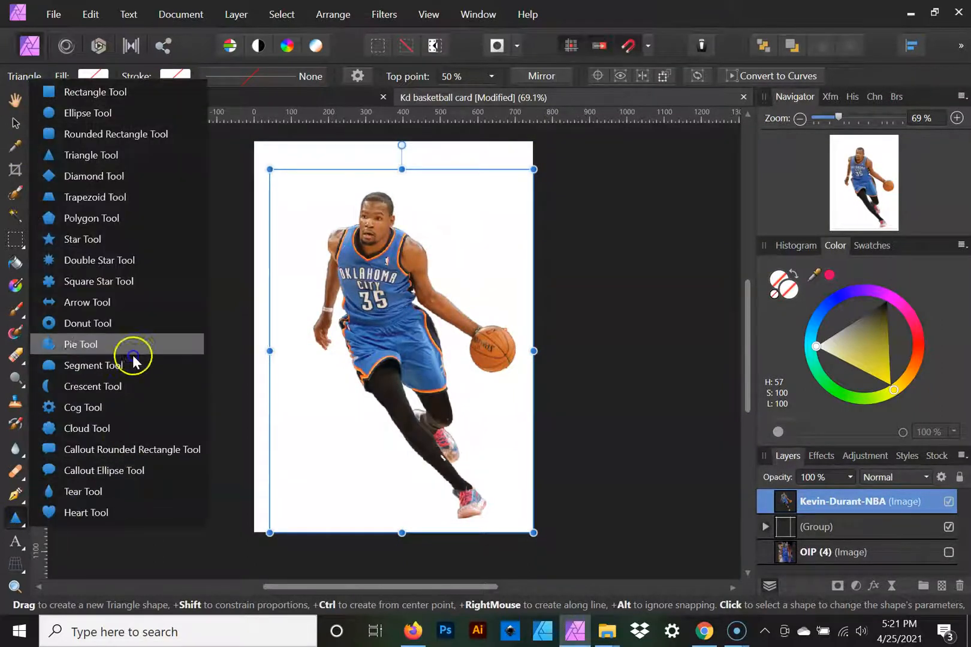
pyautogui.click(131, 92)
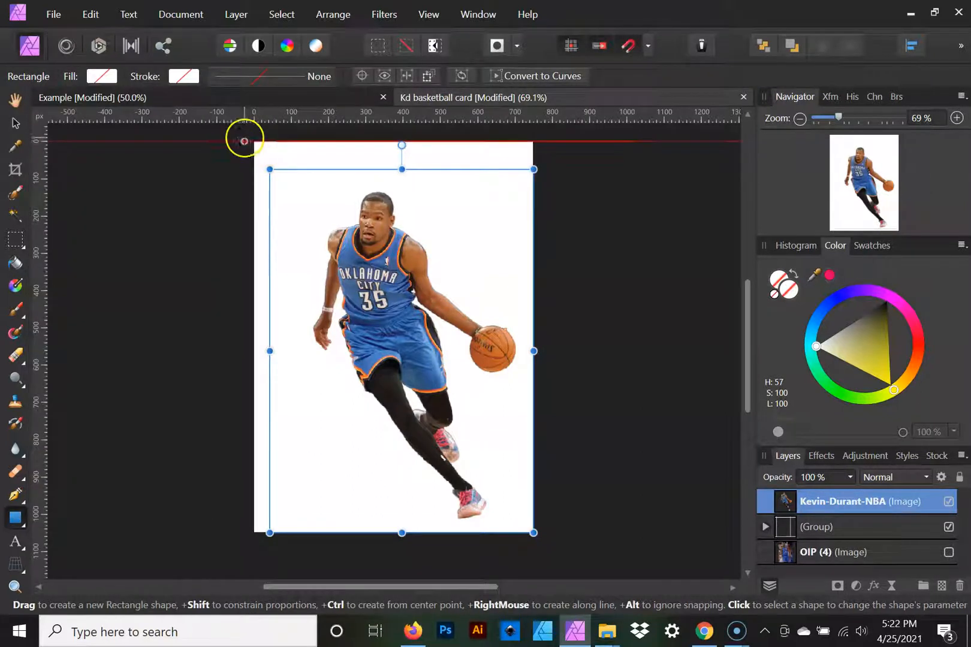
pyautogui.moveTo(255, 141); pyautogui.dragTo(534, 533)
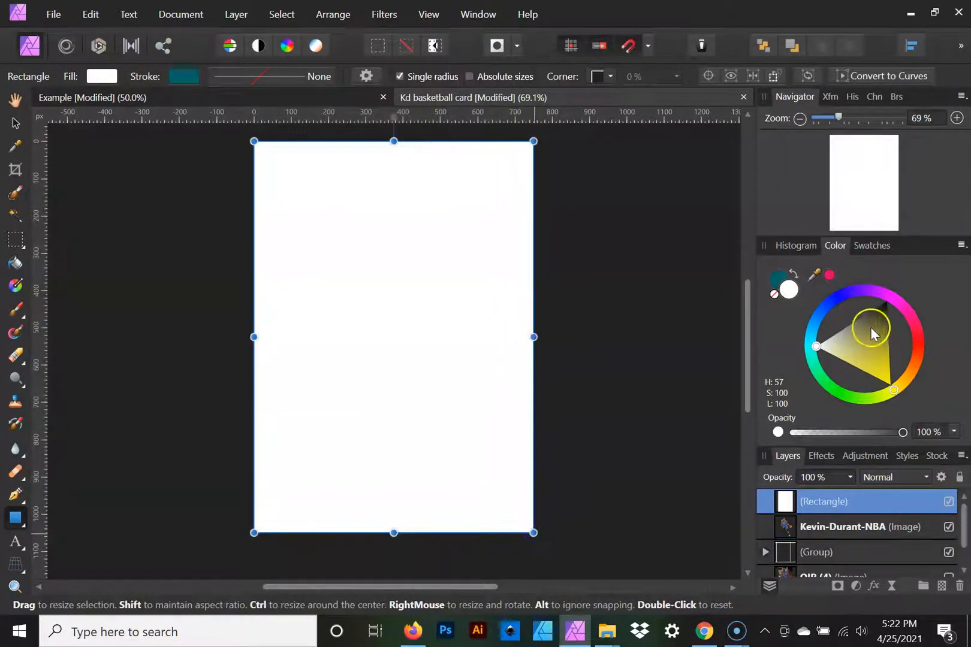
pyautogui.click(833, 300)
pyautogui.click(778, 279)
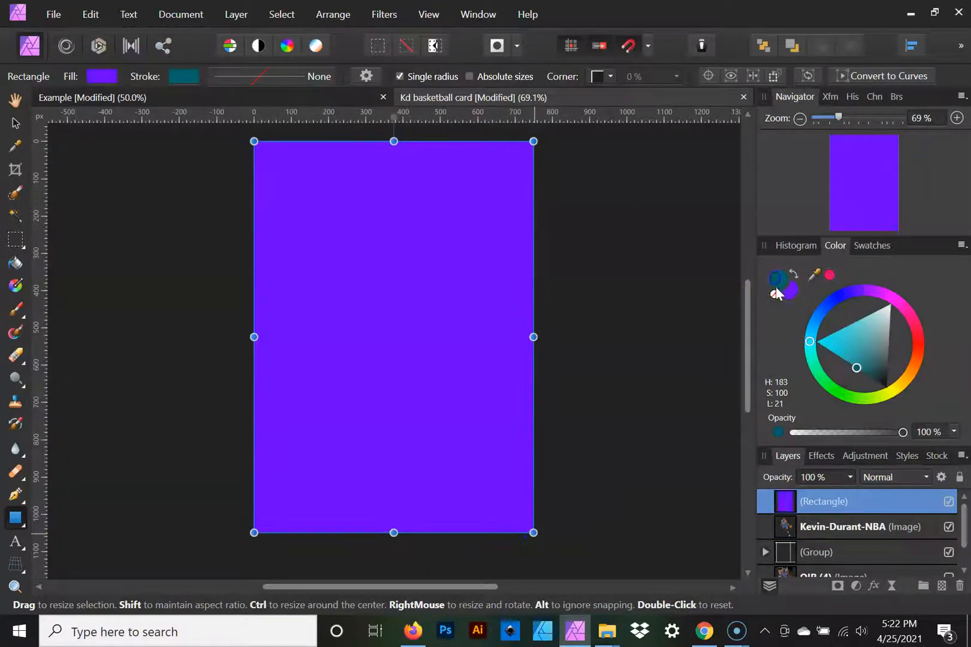
pyautogui.click(779, 289)
pyautogui.click(791, 287)
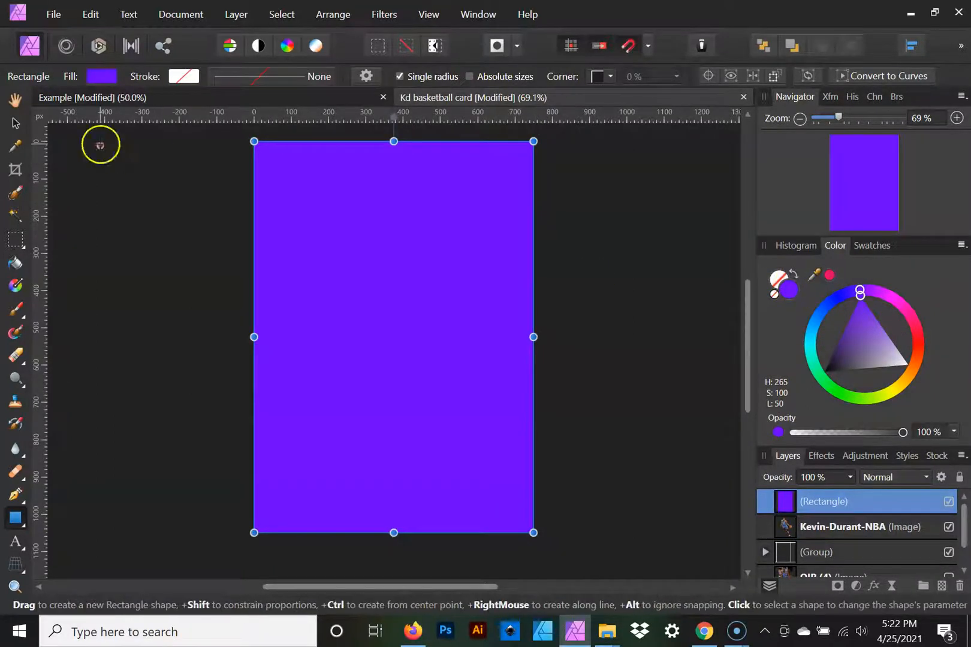
# Add a horizontal guide near the card's mid-height at about 510 px, and delete the purple rectangle
pyautogui.moveTo(353, 110); pyautogui.dragTo(357, 331)
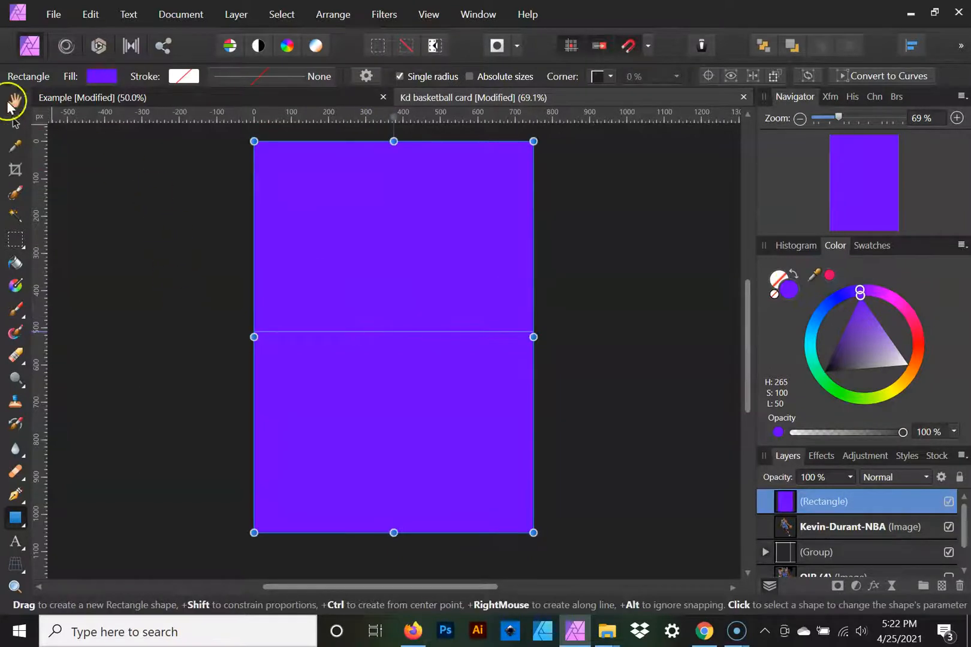
pyautogui.click(17, 124)
pyautogui.press('Delete')
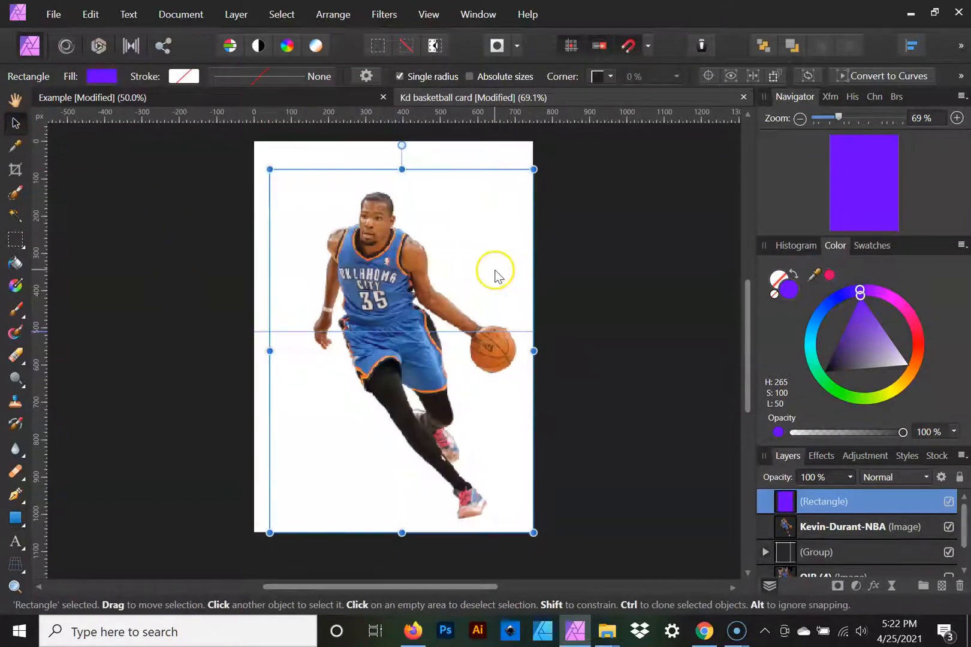
# Draw a purple triangle about 720 px wide on the card, with its base on the guide and its tip at the top edge
pyautogui.click(13, 519)
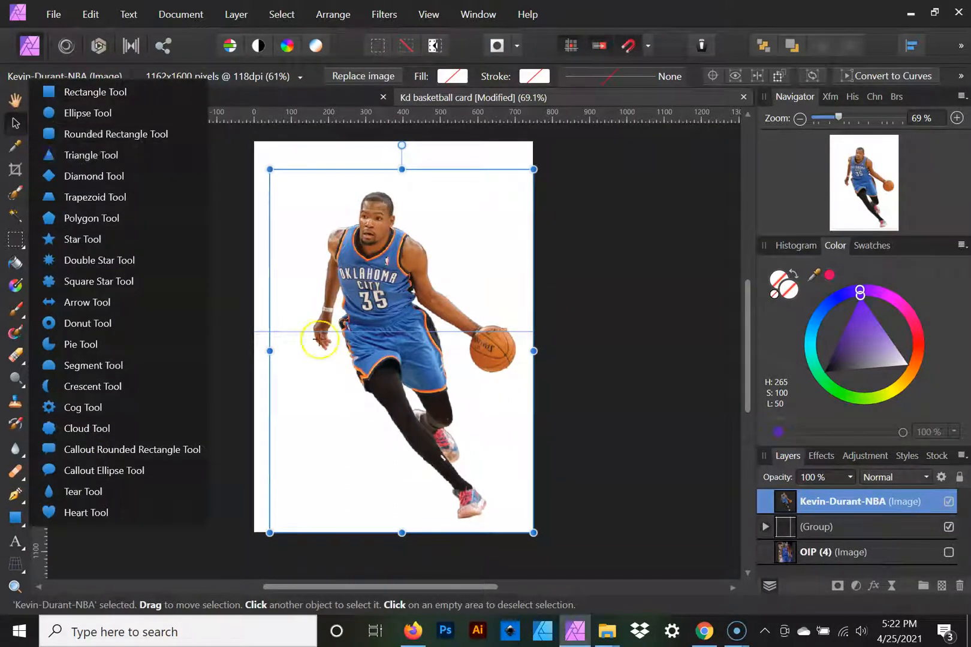
pyautogui.click(90, 155)
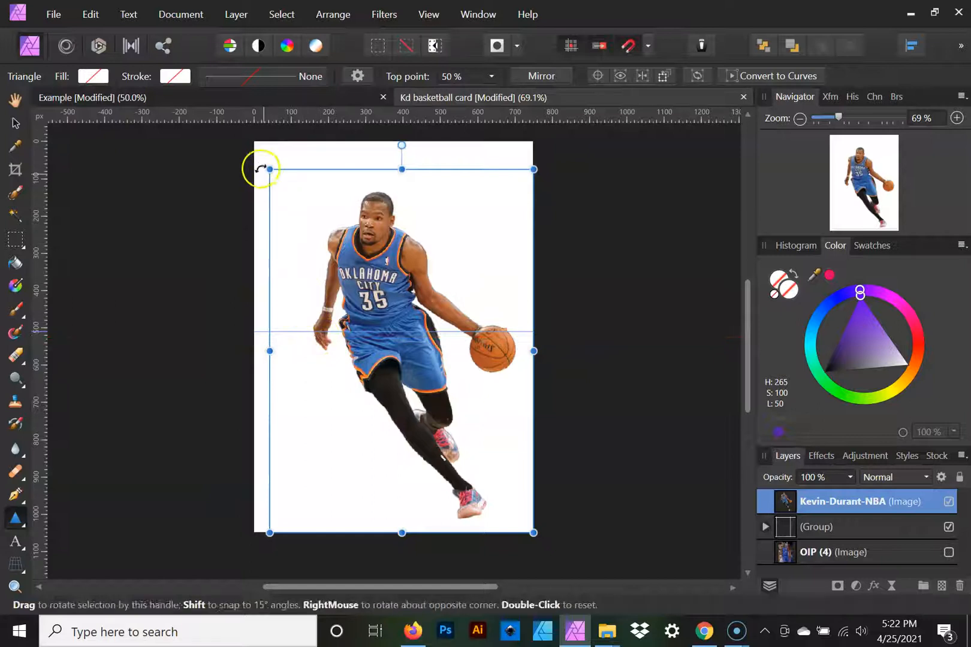
pyautogui.moveTo(261, 332); pyautogui.dragTo(529, 141)
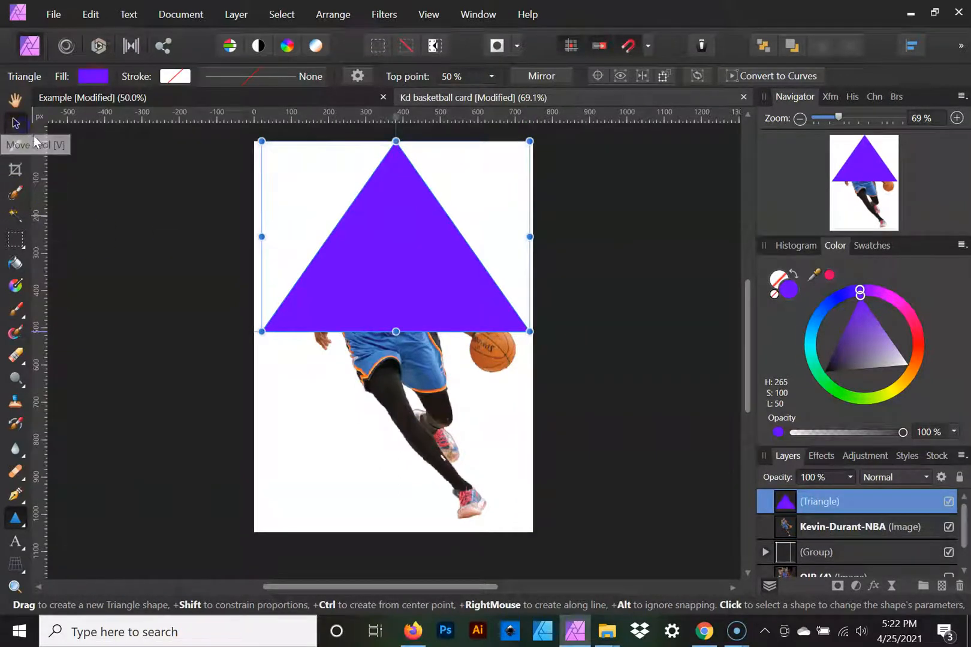
# Trim the purple triangle to about 710 px wide inside the card's border and move it down so its base rests on the bottom border
pyautogui.click(18, 124)
pyautogui.moveTo(261, 237)
pyautogui.mouseDown()
pyautogui.moveTo(252, 237)
pyautogui.moveTo(262, 236)
pyautogui.mouseUp()
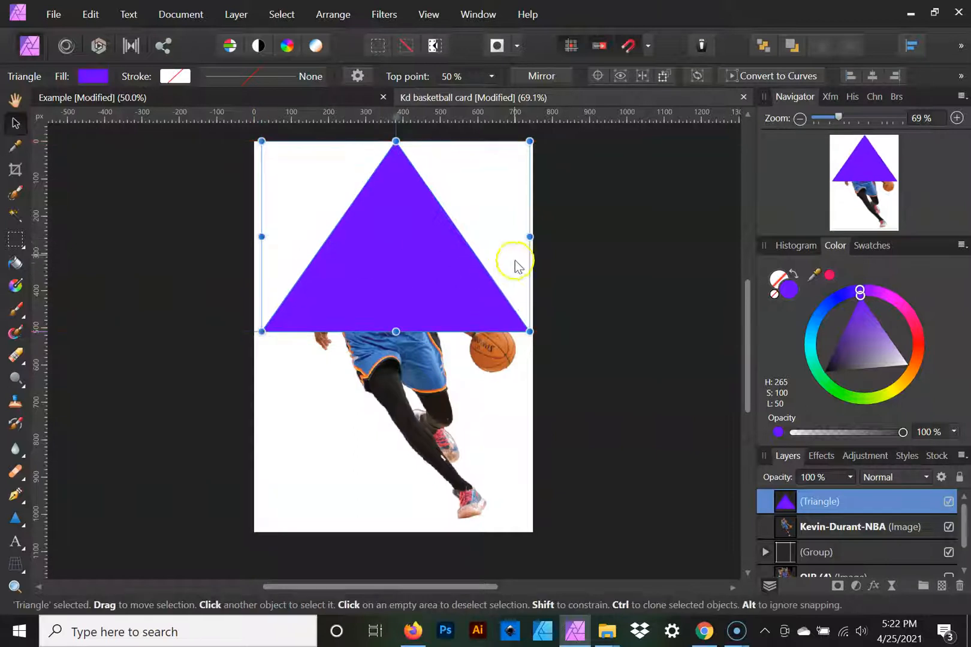
pyautogui.moveTo(529, 237); pyautogui.dragTo(526, 237)
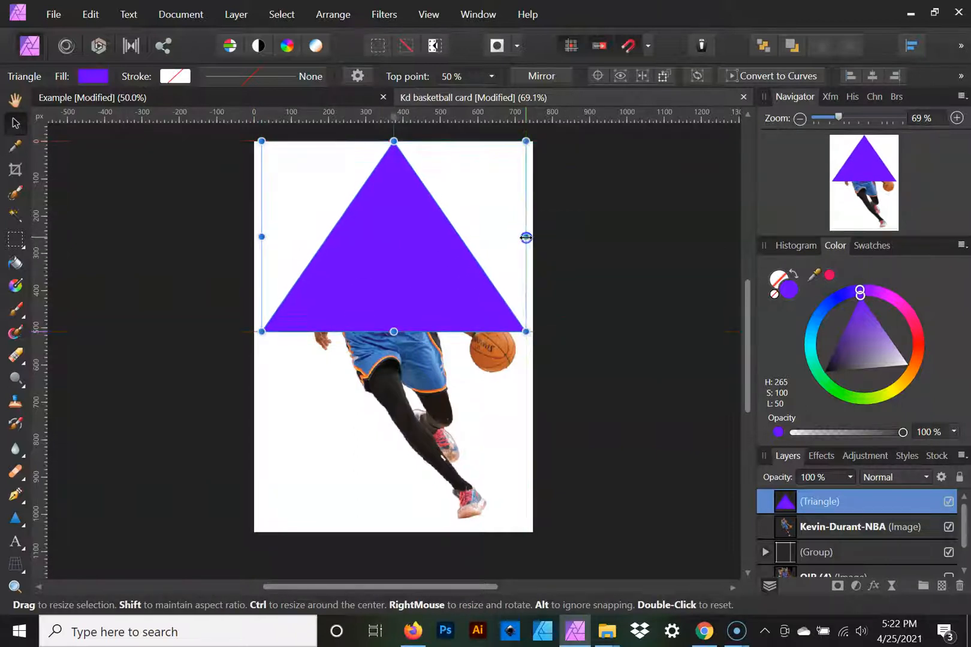
pyautogui.moveTo(393, 143); pyautogui.dragTo(397, 146)
pyautogui.click(430, 308)
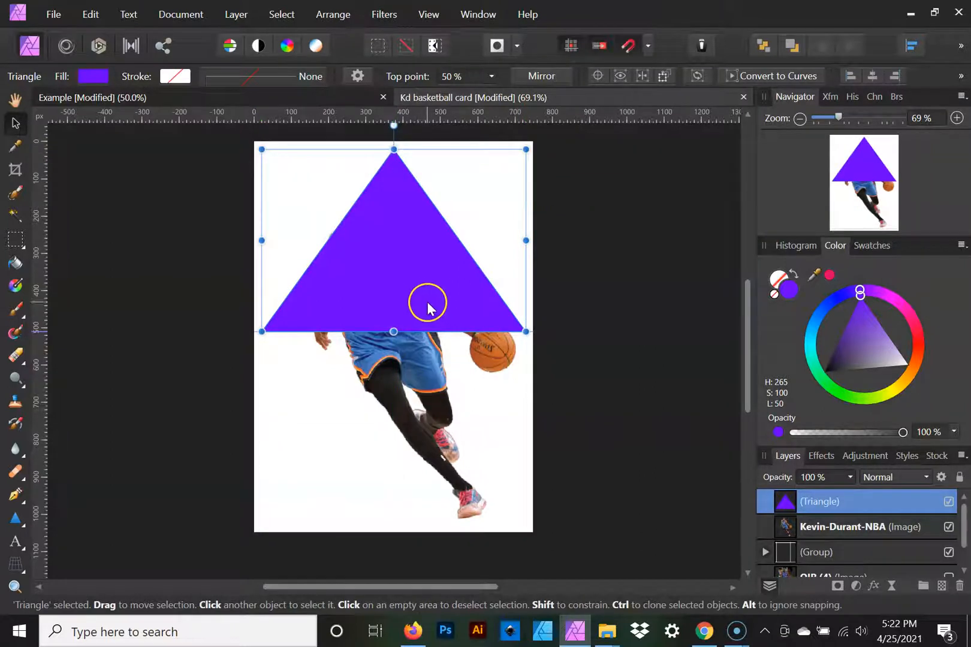
pyautogui.moveTo(423, 297); pyautogui.dragTo(416, 491)
pyautogui.click(416, 405)
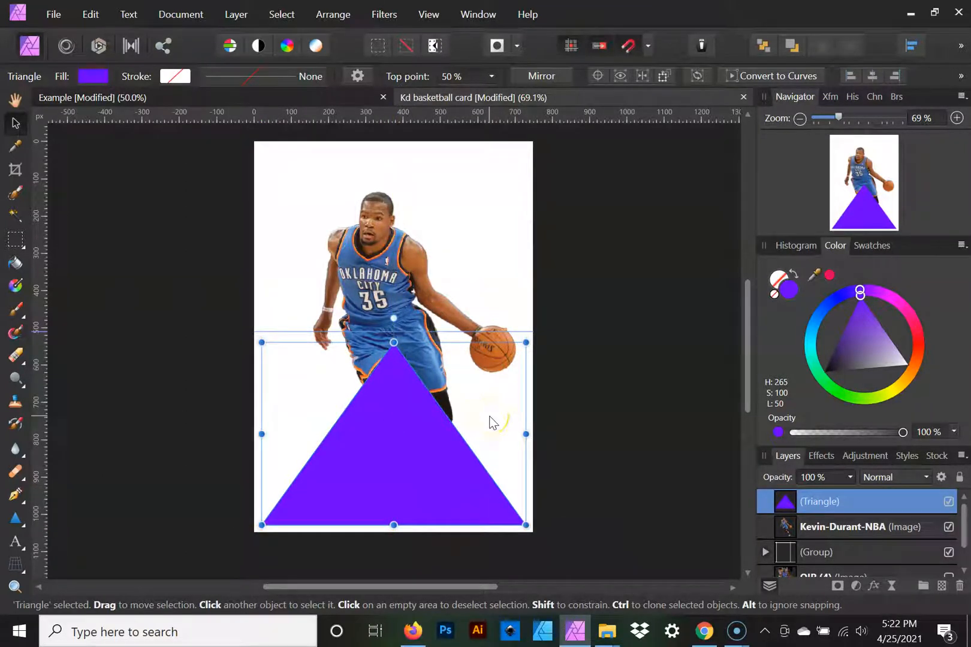
# Duplicate the triangle and shrink the copy to about 675 px wide, centred inside the original with the bases aligned
pyautogui.hotkey('ctrl', 'j')
pyautogui.moveTo(525, 342)
pyautogui.mouseDown()
pyautogui.moveTo(503, 345)
pyautogui.moveTo(509, 355)
pyautogui.moveTo(520, 349)
pyautogui.mouseUp()
pyautogui.moveTo(364, 422); pyautogui.dragTo(372, 420)
pyautogui.click(435, 455)
# Duplicate the smaller triangle and shrink this copy to about 635 px wide, centred inside the others on the same base
pyautogui.hotkey('ctrl', 'j')
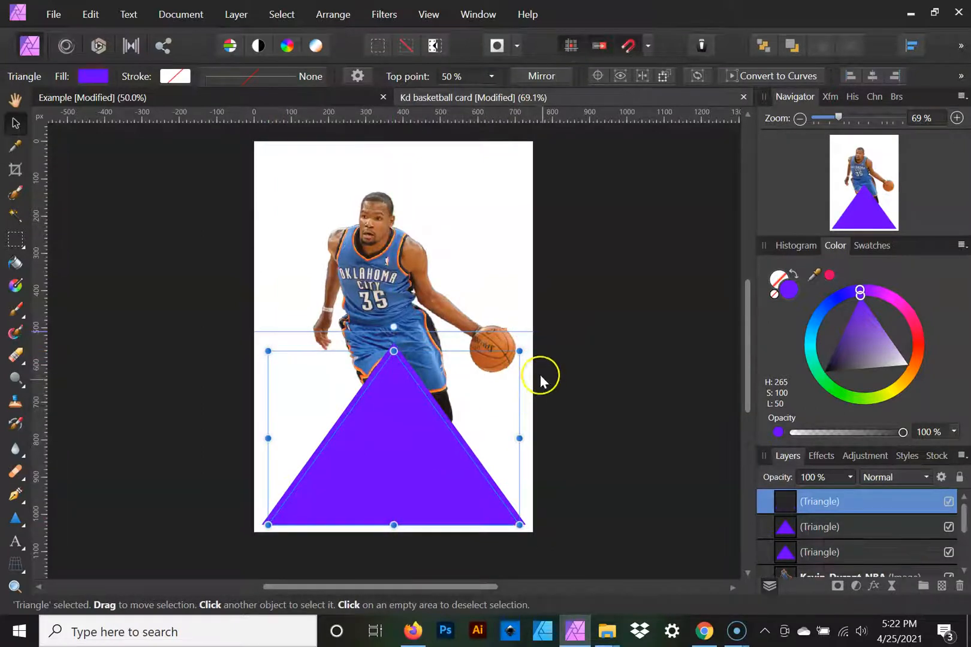
pyautogui.moveTo(519, 351); pyautogui.dragTo(505, 358)
pyautogui.click(410, 410)
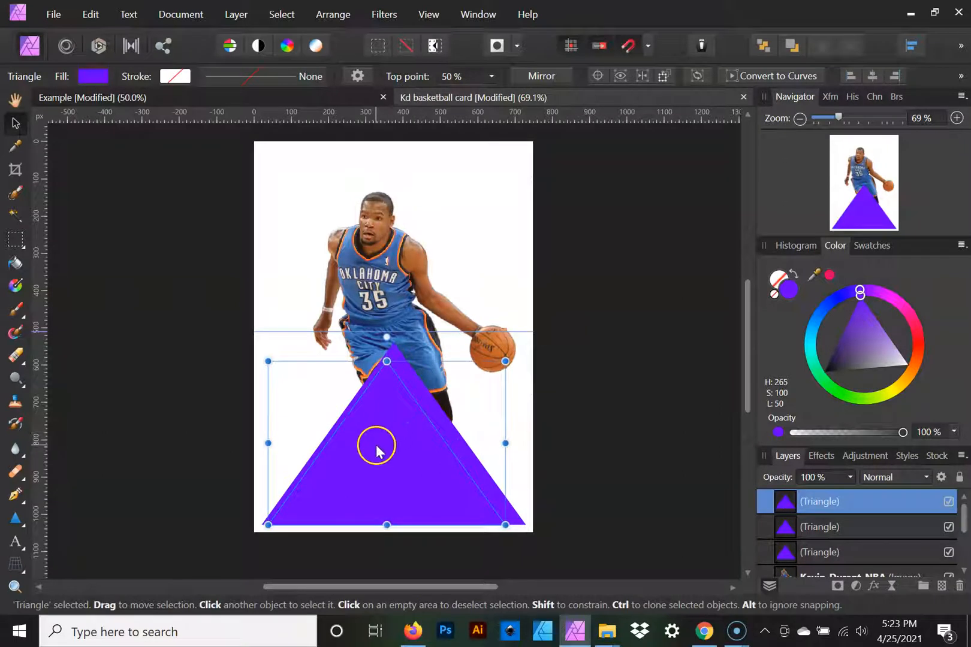
pyautogui.moveTo(378, 446); pyautogui.dragTo(385, 446)
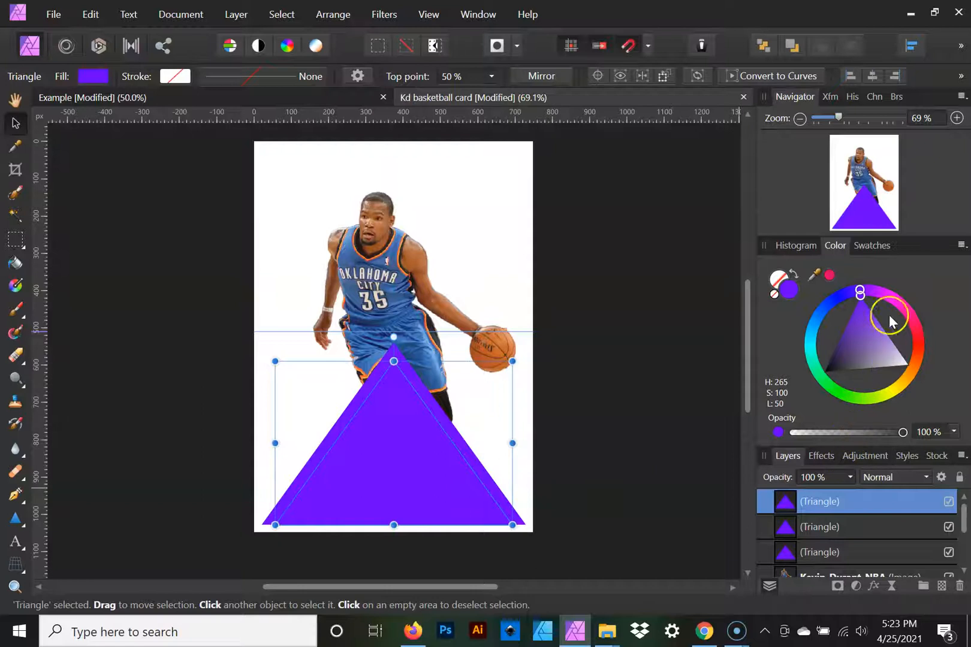
# Fill the innermost triangle with bright pink (H 331, S 100, L 50)
pyautogui.moveTo(900, 358); pyautogui.dragTo(753, 431)
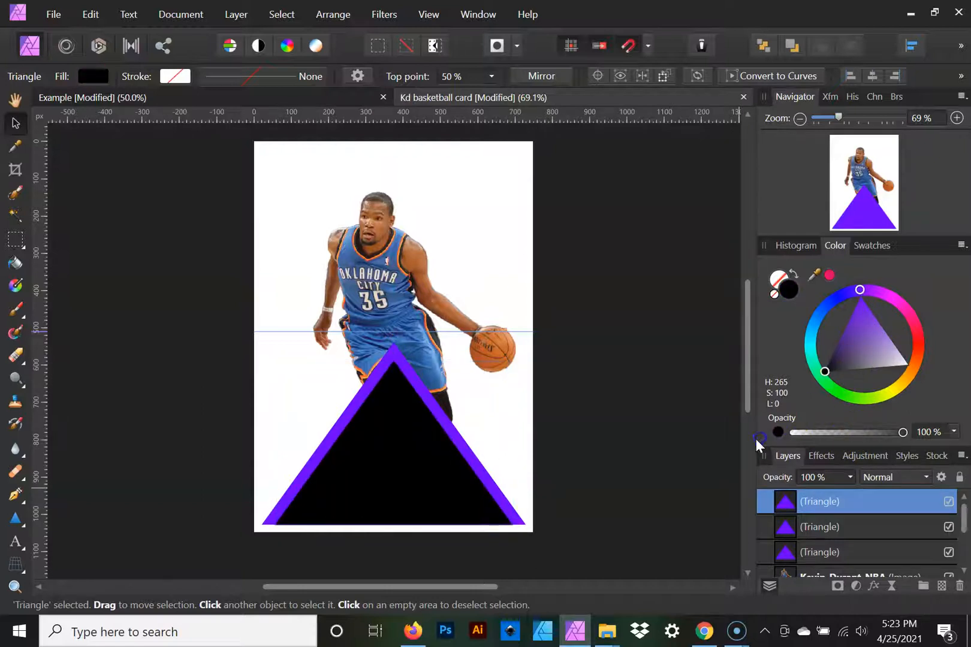
pyautogui.click(450, 431)
pyautogui.click(427, 442)
pyautogui.click(950, 336)
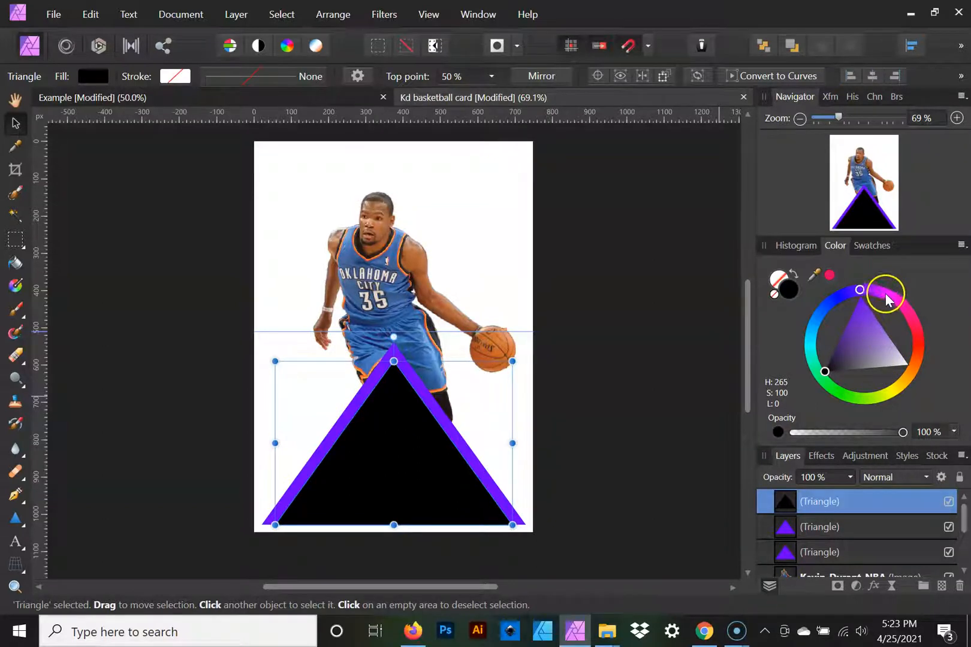
pyautogui.moveTo(893, 302); pyautogui.dragTo(913, 317)
pyautogui.click(452, 397)
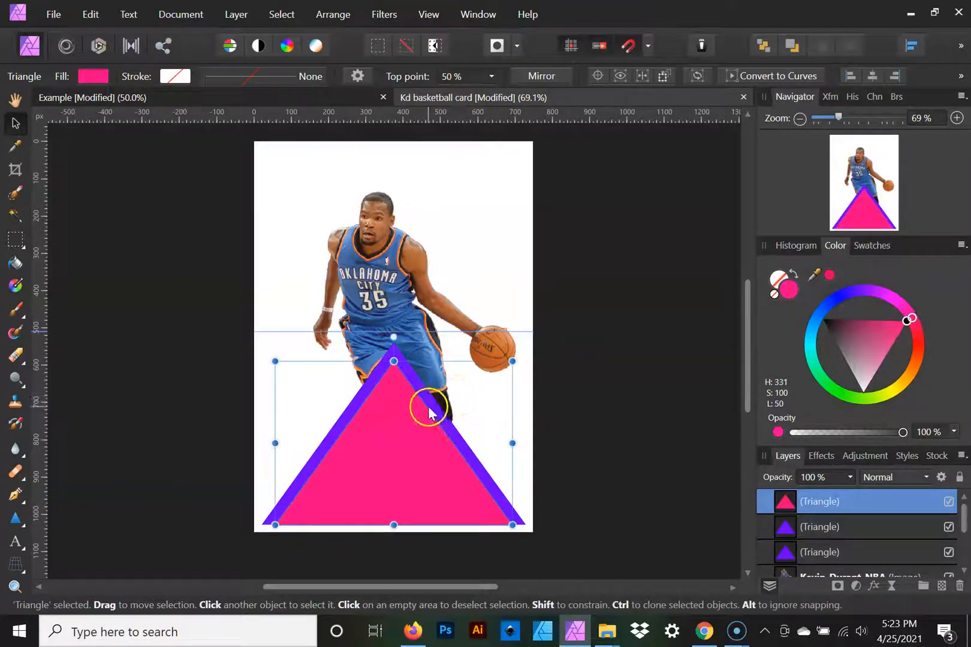
# Fill the middle triangle with black (L 0) as a dark outline around the pink one
pyautogui.click(434, 413)
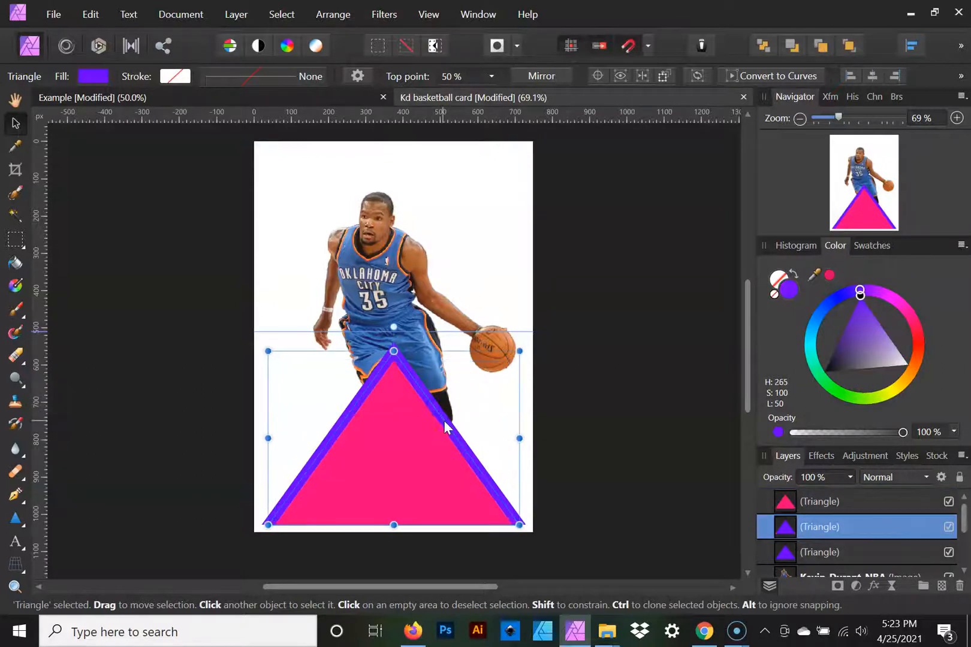
pyautogui.moveTo(852, 351); pyautogui.dragTo(966, 389)
pyautogui.click(434, 417)
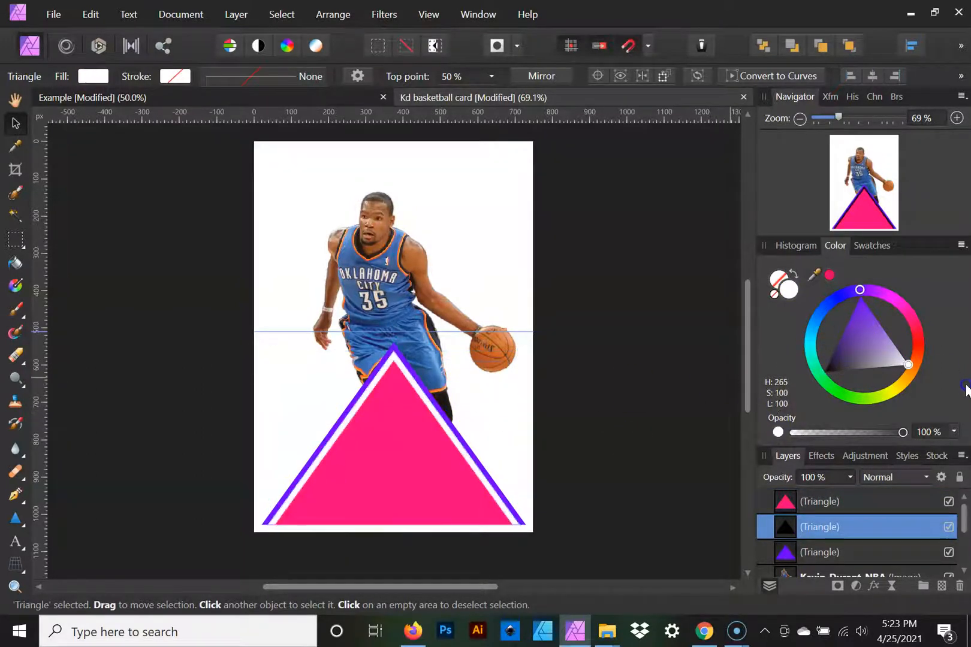
pyautogui.moveTo(909, 364); pyautogui.dragTo(824, 372)
# Fill the outermost triangle with white (L 100)
pyautogui.click(461, 451)
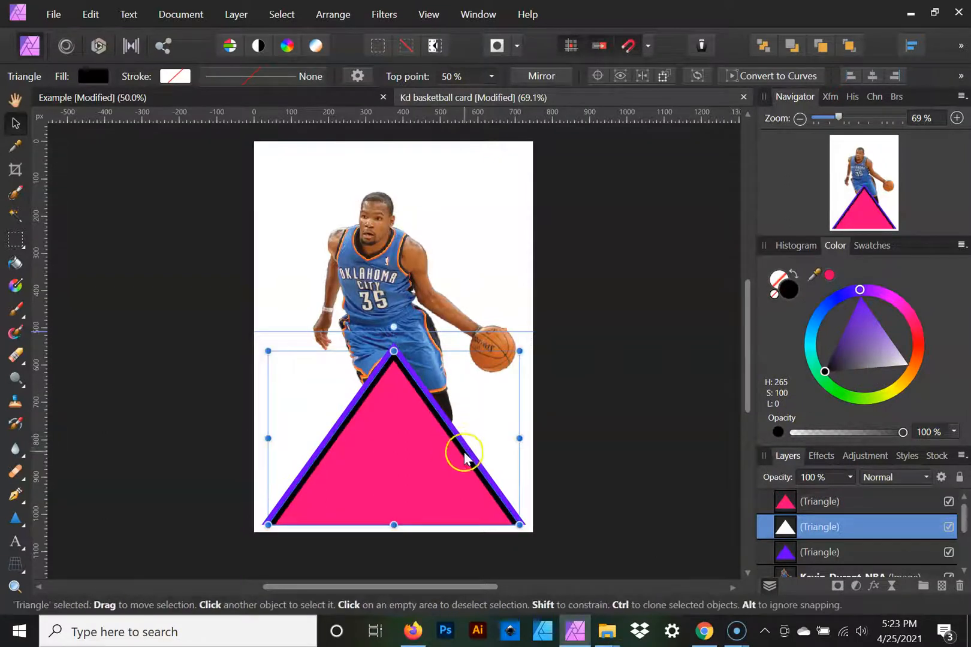
pyautogui.click(488, 463)
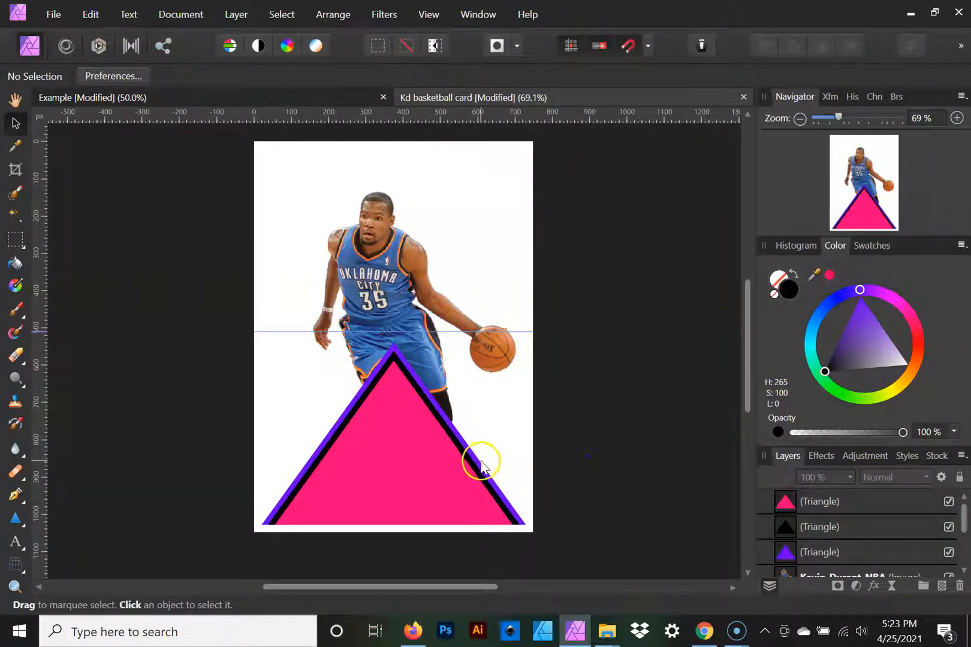
pyautogui.moveTo(893, 363)
pyautogui.mouseDown()
pyautogui.moveTo(928, 396)
pyautogui.moveTo(963, 402)
pyautogui.mouseUp()
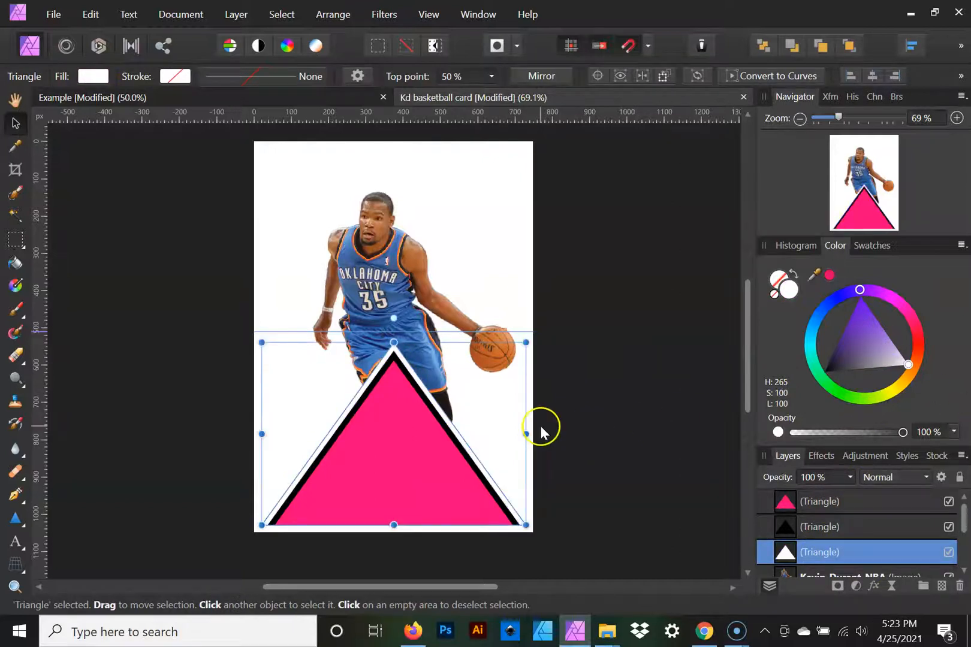
# Duplicate all three triangles together and reorder the layers into two separate stacks, each with pink above black above white
pyautogui.keyDown('shift'); pyautogui.click(846, 503); pyautogui.keyUp('shift')
pyautogui.rightClick(836, 498)
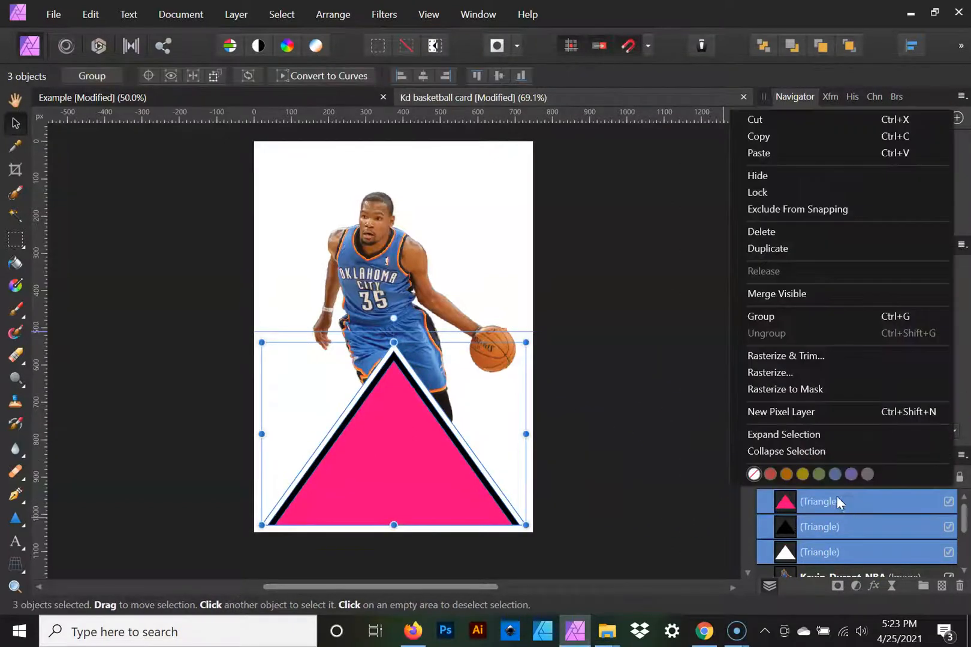
pyautogui.click(773, 249)
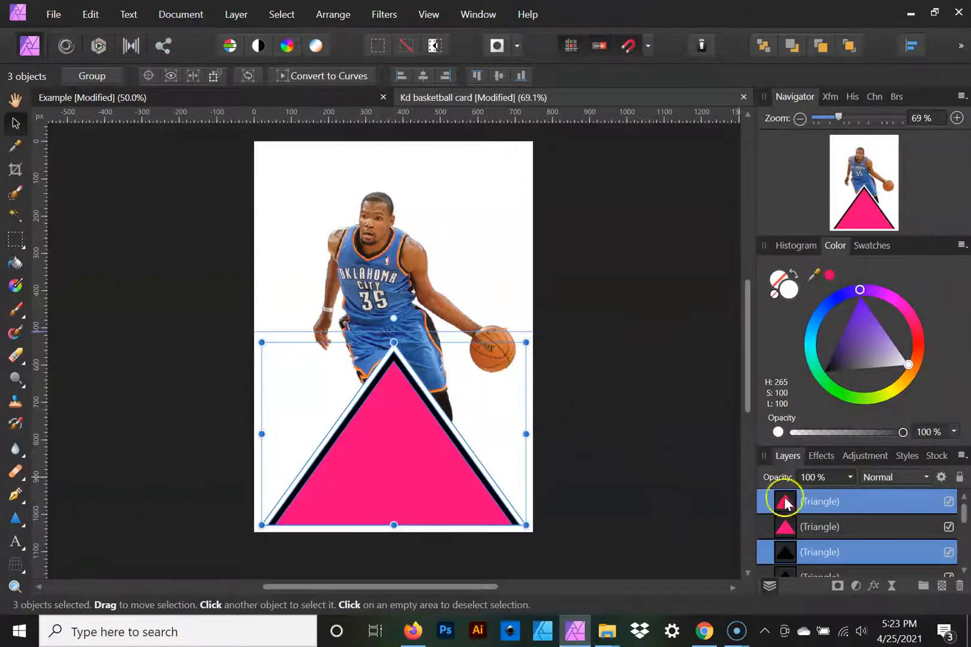
pyautogui.moveTo(819, 545); pyautogui.dragTo(792, 493)
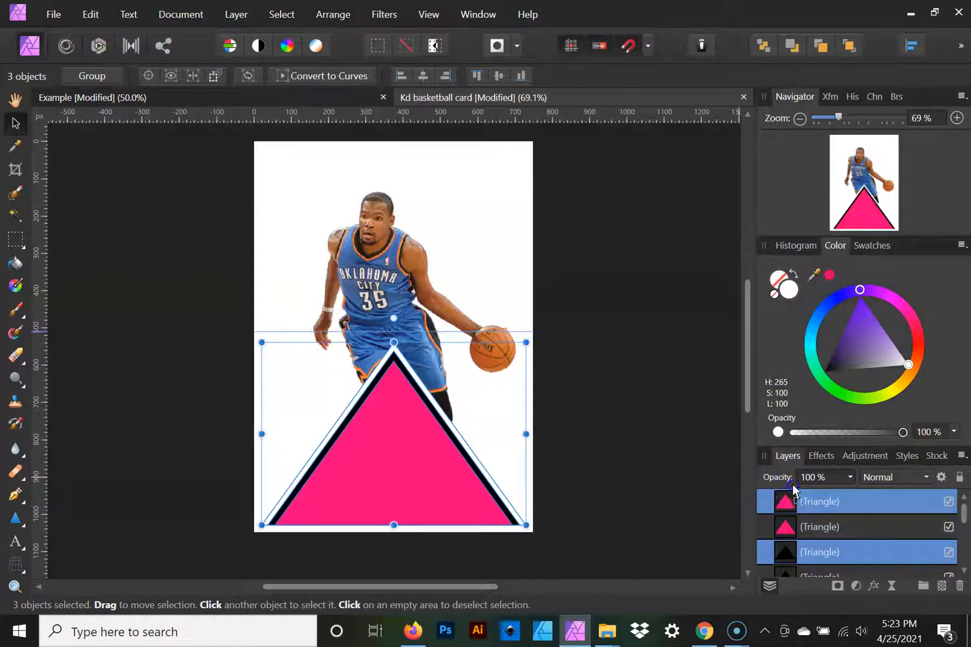
pyautogui.click(782, 556)
pyautogui.scroll(-2, 808, 557)
pyautogui.scroll(1, 808, 555)
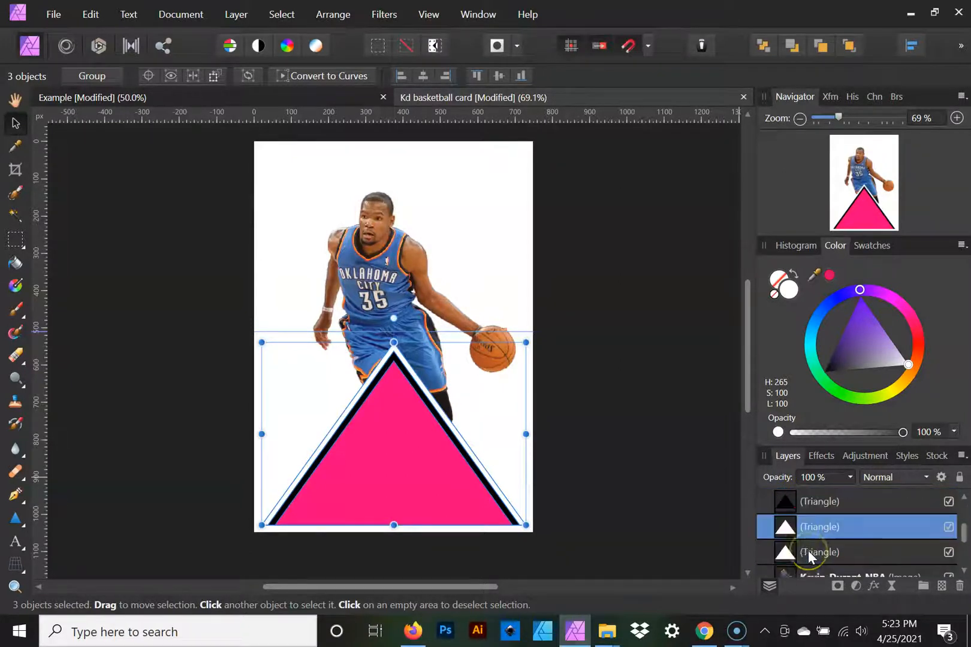
pyautogui.moveTo(788, 529); pyautogui.dragTo(785, 562)
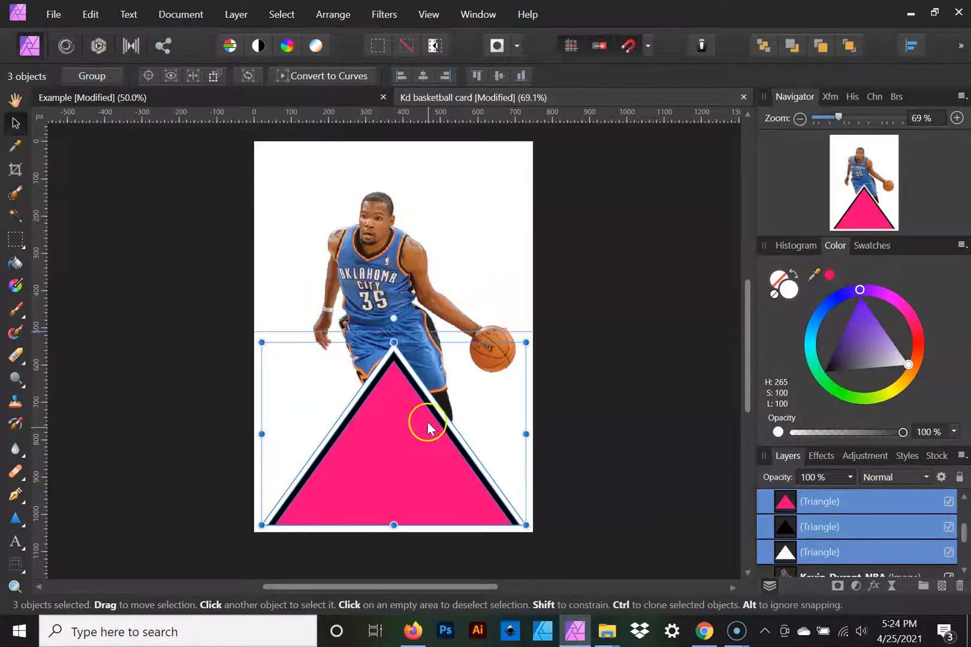
# Turn one triangle set upside down and place it against the card's top border with its tip on the horizontal guide
pyautogui.moveTo(393, 318); pyautogui.dragTo(378, 285)
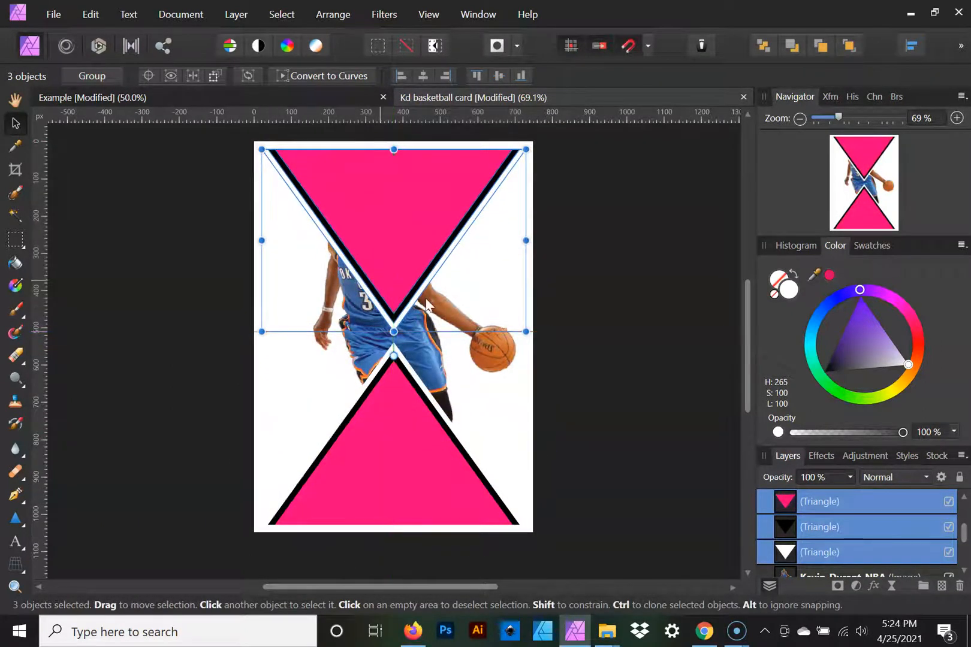
pyautogui.click(612, 434)
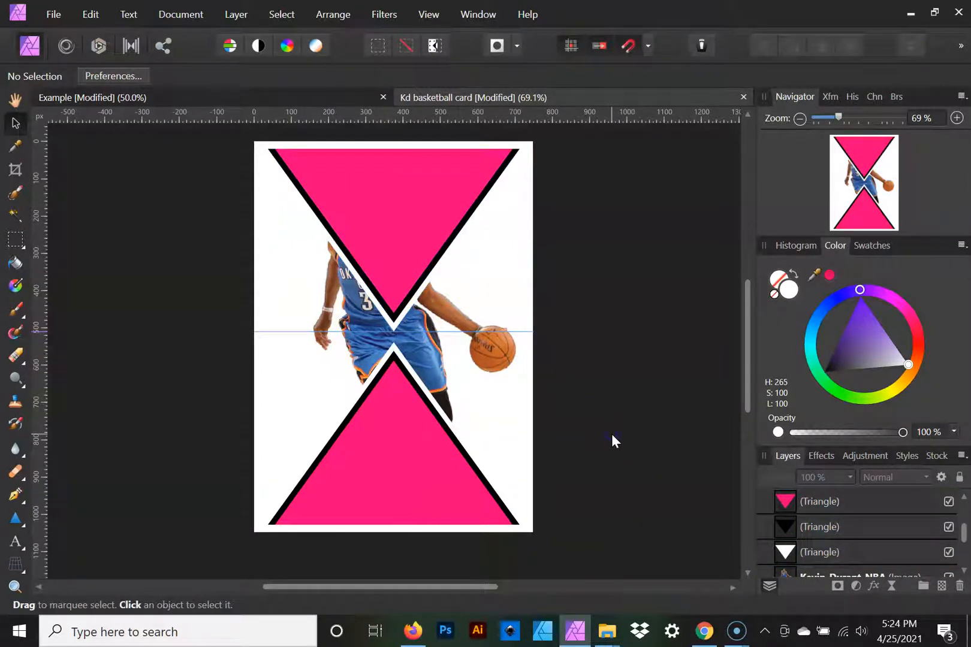
# Stretch the three bottom triangles upward together to a height of 518.5 px so their outer tip meets the guide
pyautogui.click(396, 380)
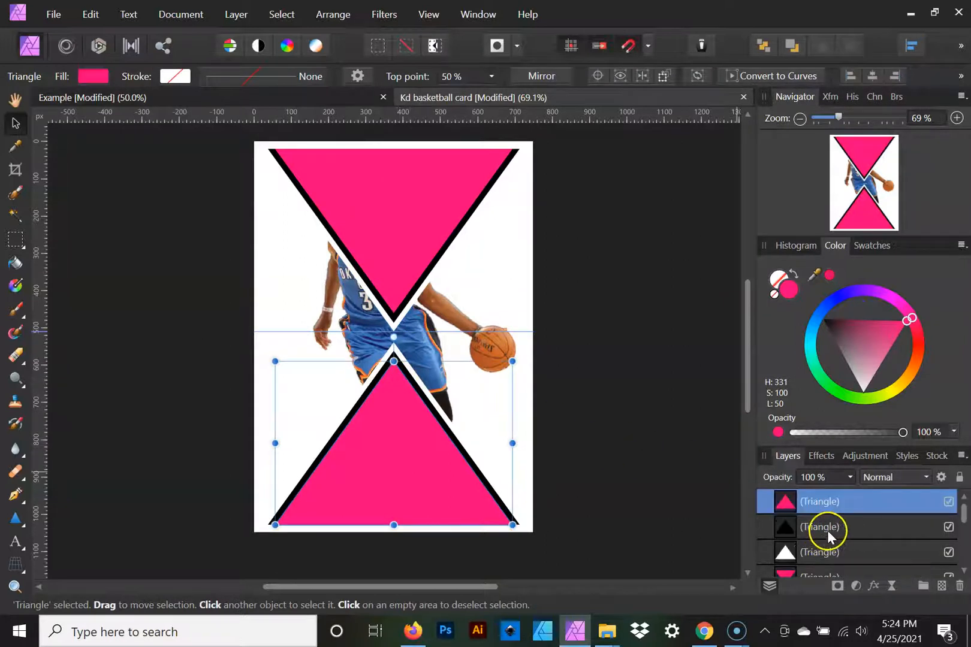
pyautogui.click(829, 551)
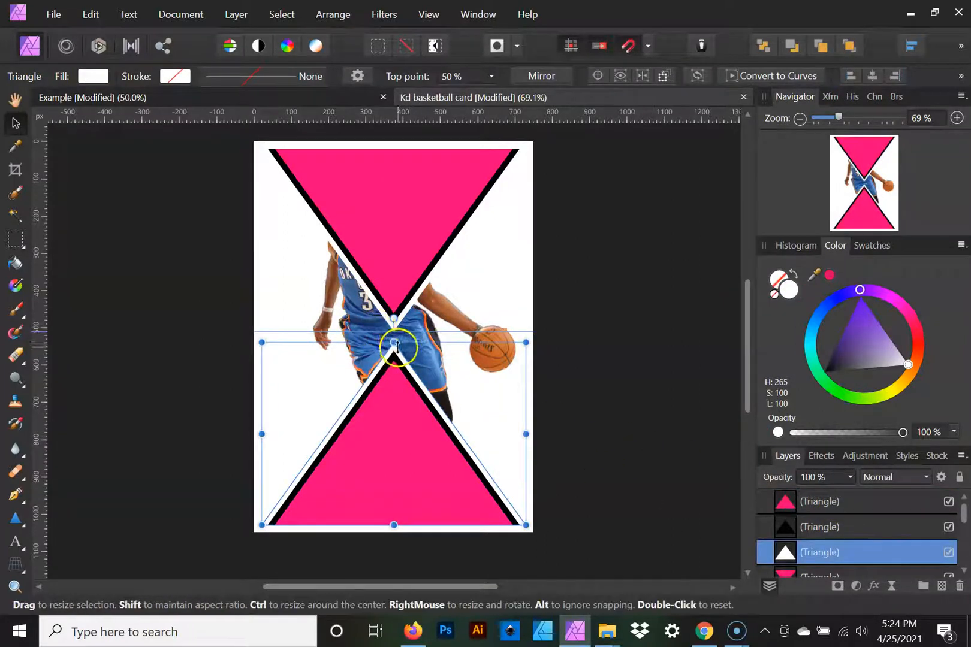
pyautogui.moveTo(393, 342); pyautogui.dragTo(392, 331)
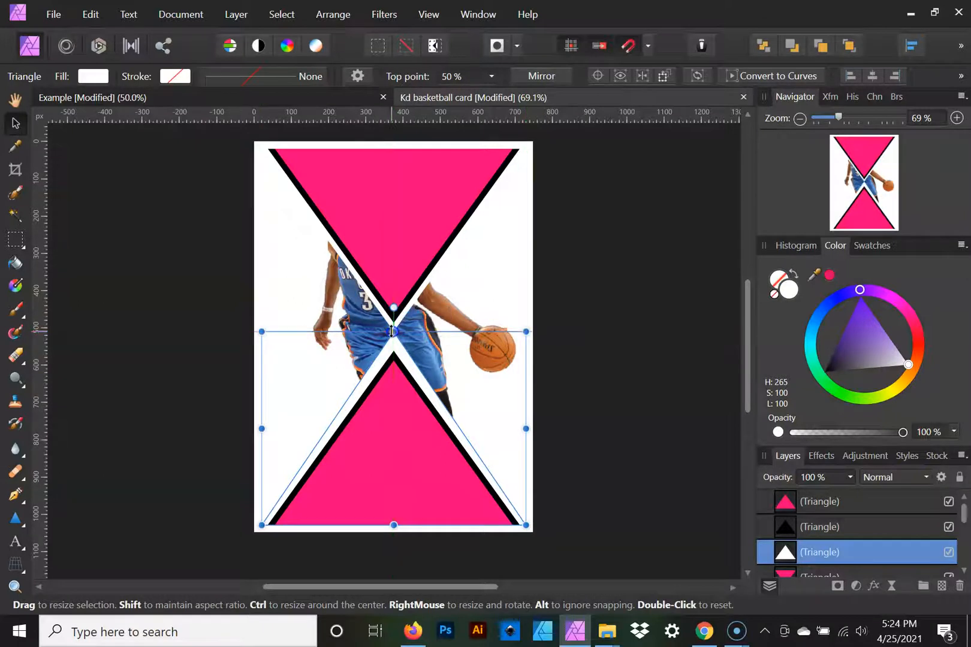
pyautogui.hotkey('ctrl', 'z')
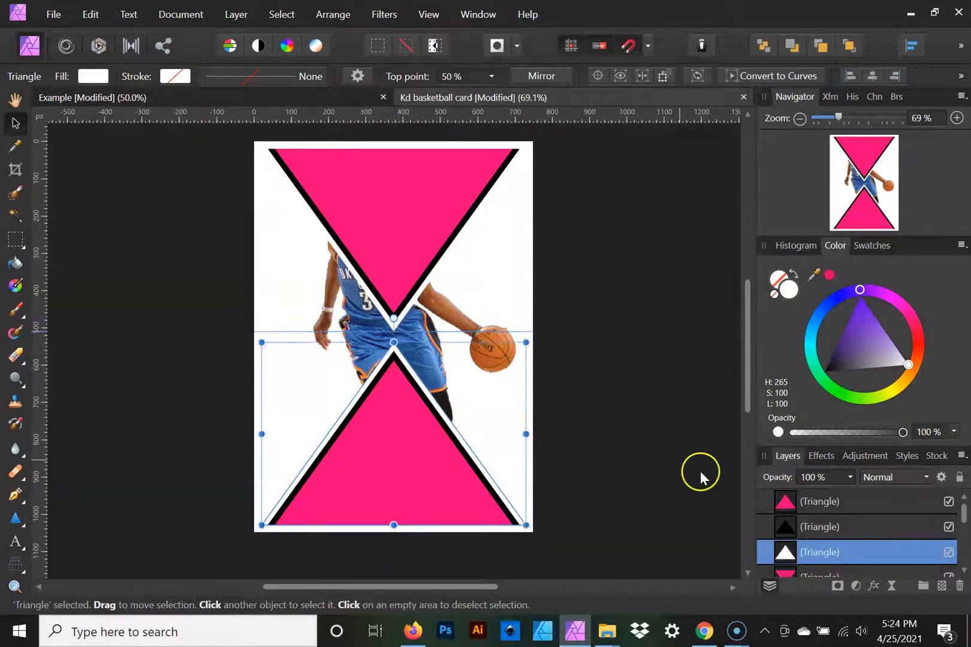
pyautogui.keyDown('shift'); pyautogui.click(805, 505); pyautogui.keyUp('shift')
pyautogui.moveTo(393, 342); pyautogui.dragTo(397, 327)
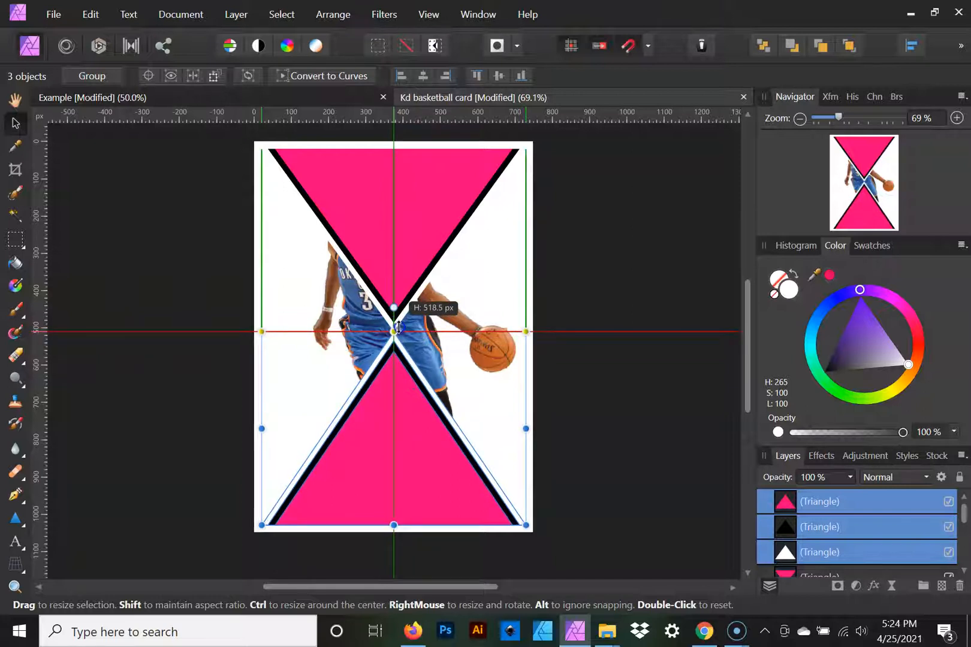
pyautogui.moveTo(397, 327); pyautogui.dragTo(397, 327)
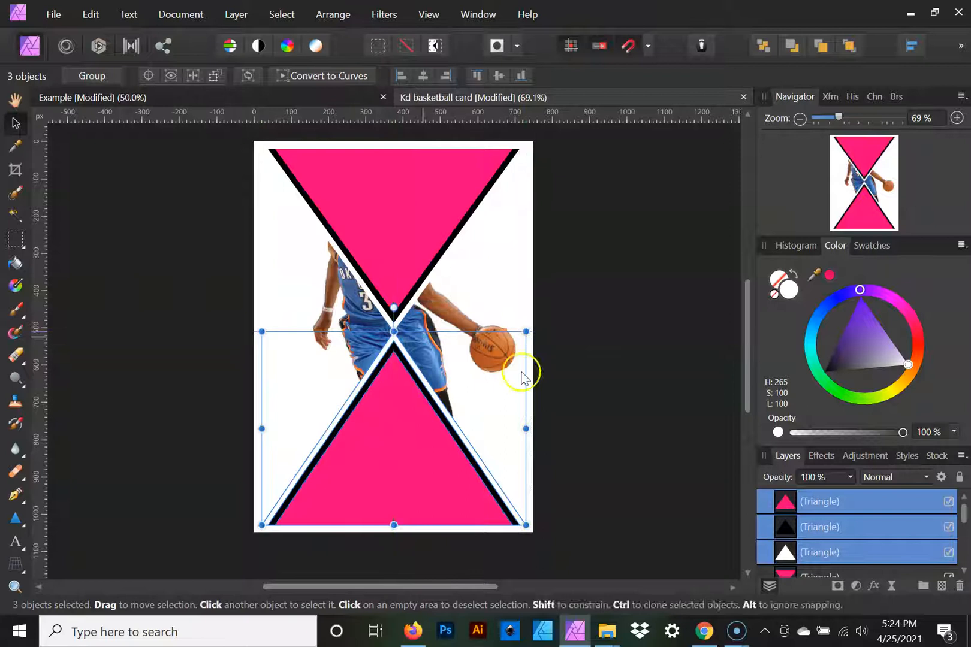
pyautogui.click(601, 399)
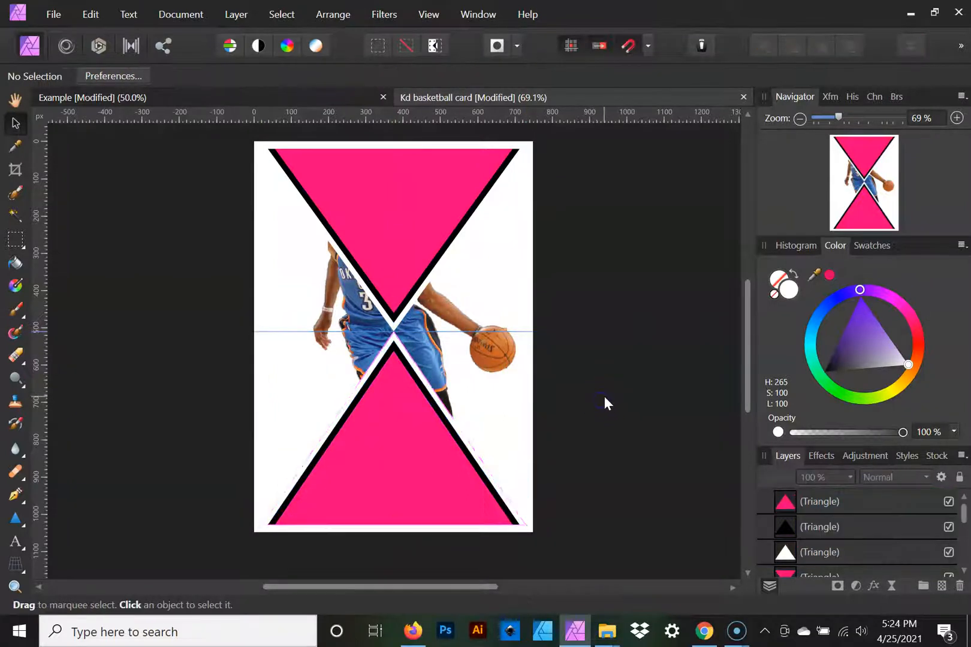
# Move the player cutout layer to the top of the layer stack, above all the triangles
pyautogui.scroll(-3, 867, 545)
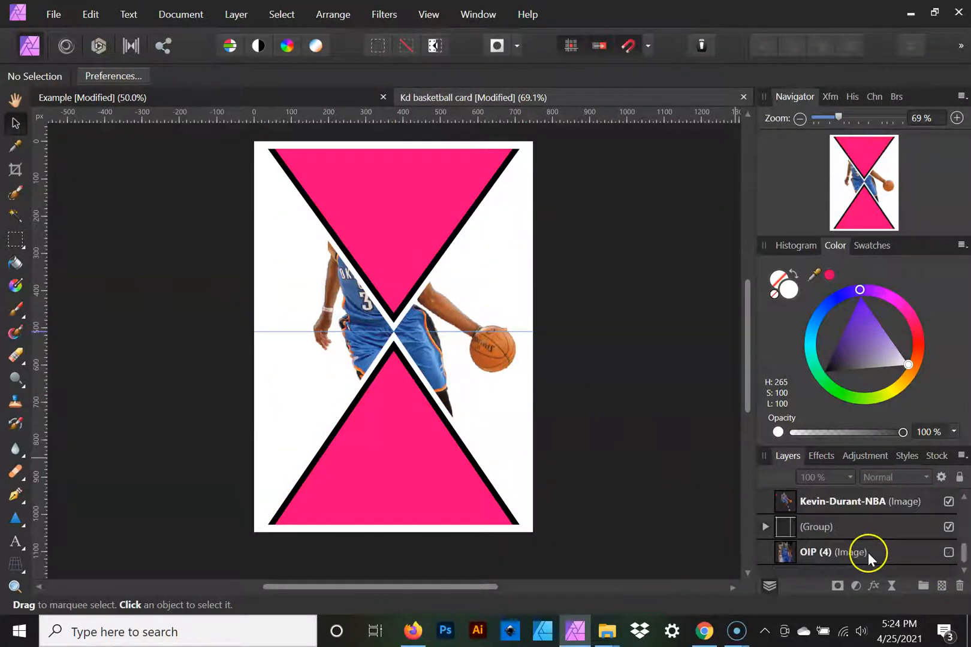
pyautogui.moveTo(802, 501); pyautogui.dragTo(789, 479)
pyautogui.moveTo(782, 436); pyautogui.dragTo(785, 488)
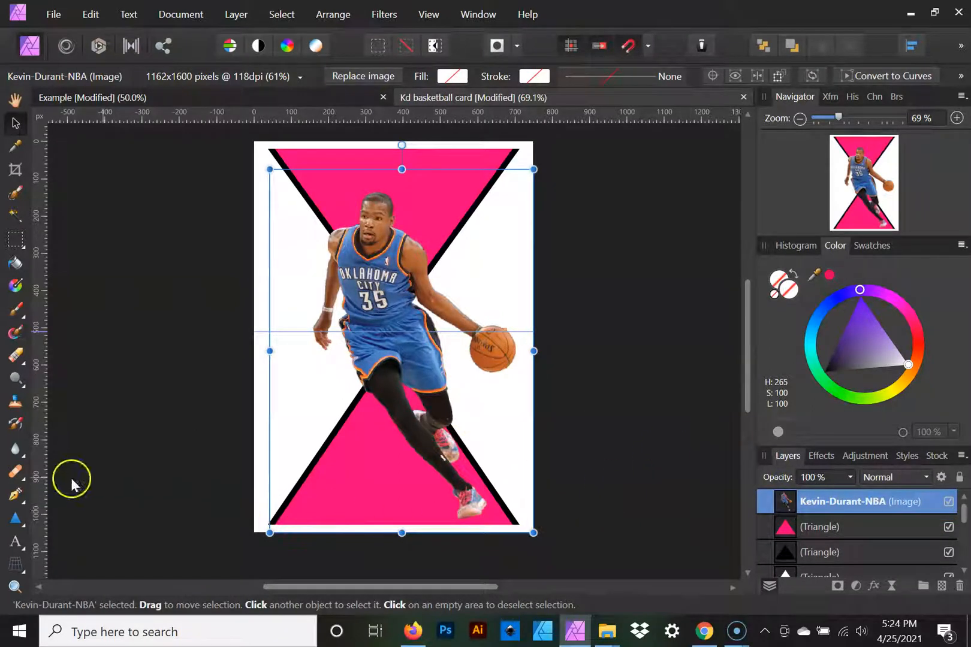
# Draw a white rectangle about 710 px wide and 170 px high across the card's lower end, fitted inside the border
pyautogui.click(14, 520)
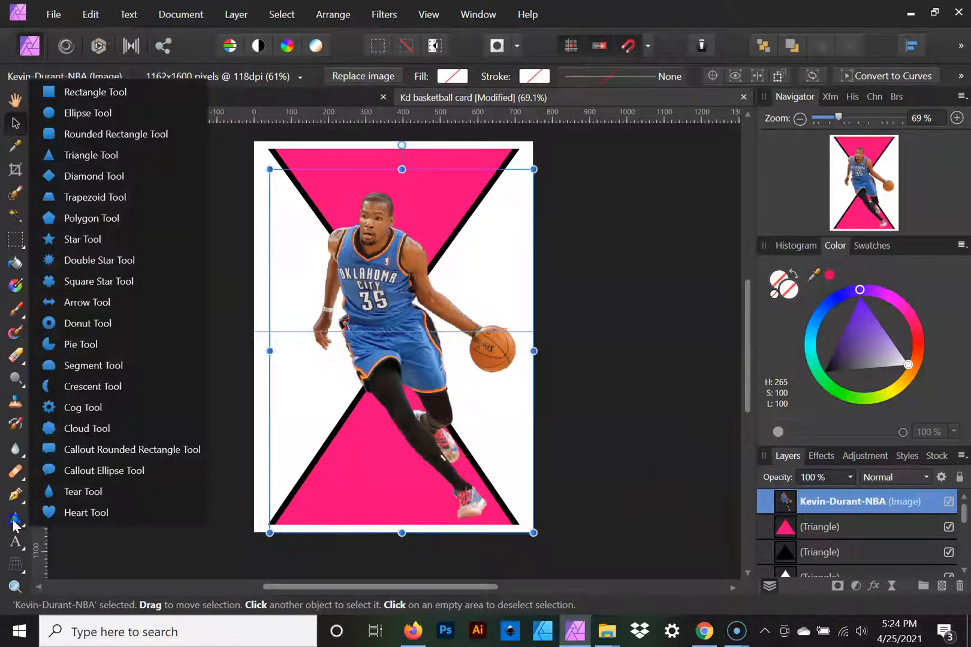
pyautogui.click(113, 94)
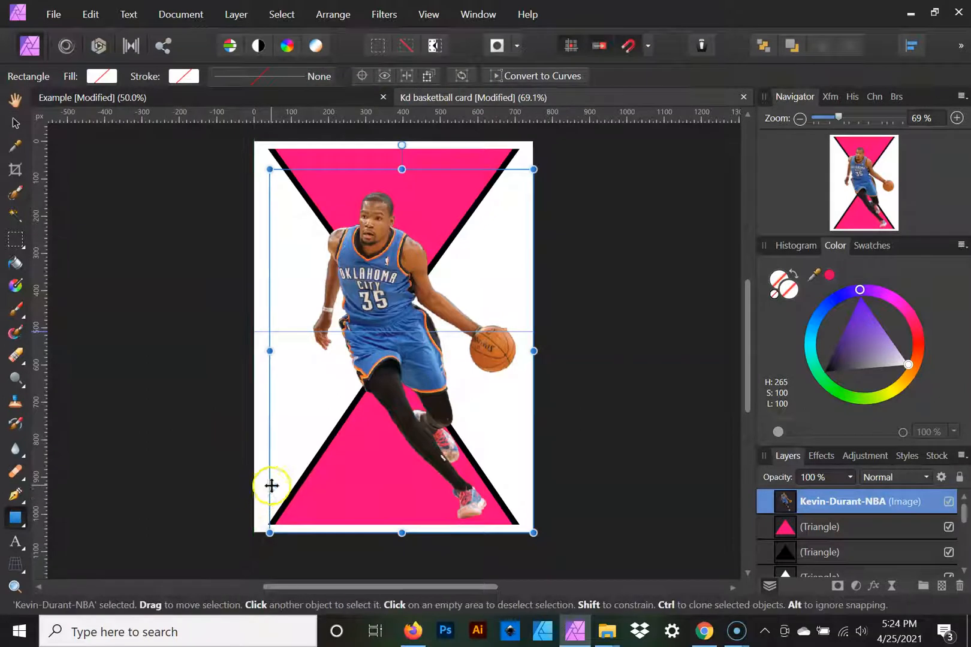
pyautogui.moveTo(282, 459); pyautogui.dragTo(526, 523)
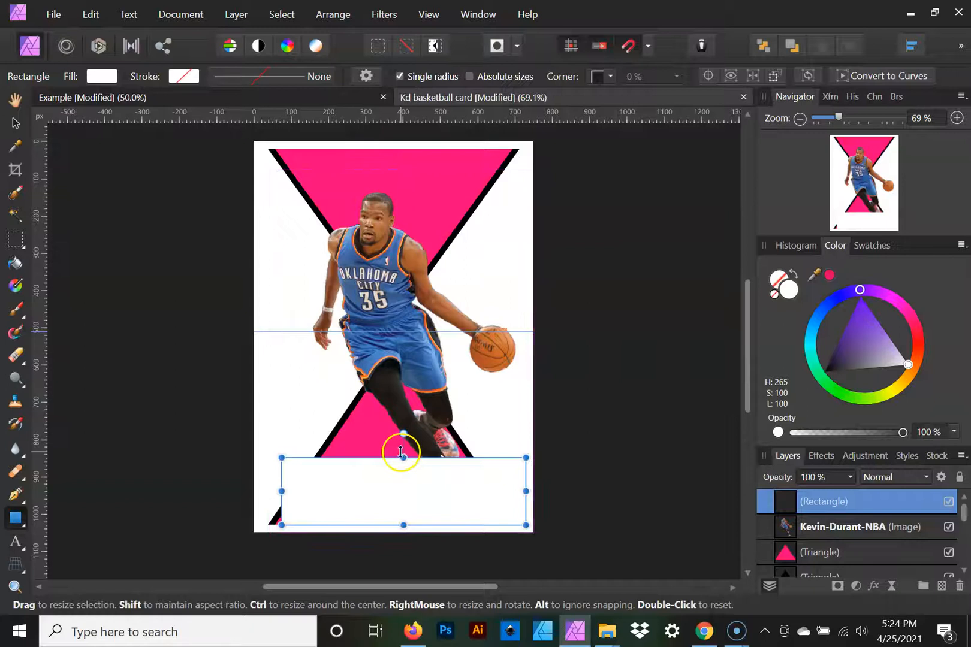
pyautogui.moveTo(403, 457)
pyautogui.mouseDown()
pyautogui.moveTo(404, 472)
pyautogui.moveTo(403, 462)
pyautogui.mouseUp()
pyautogui.moveTo(281, 493); pyautogui.dragTo(261, 493)
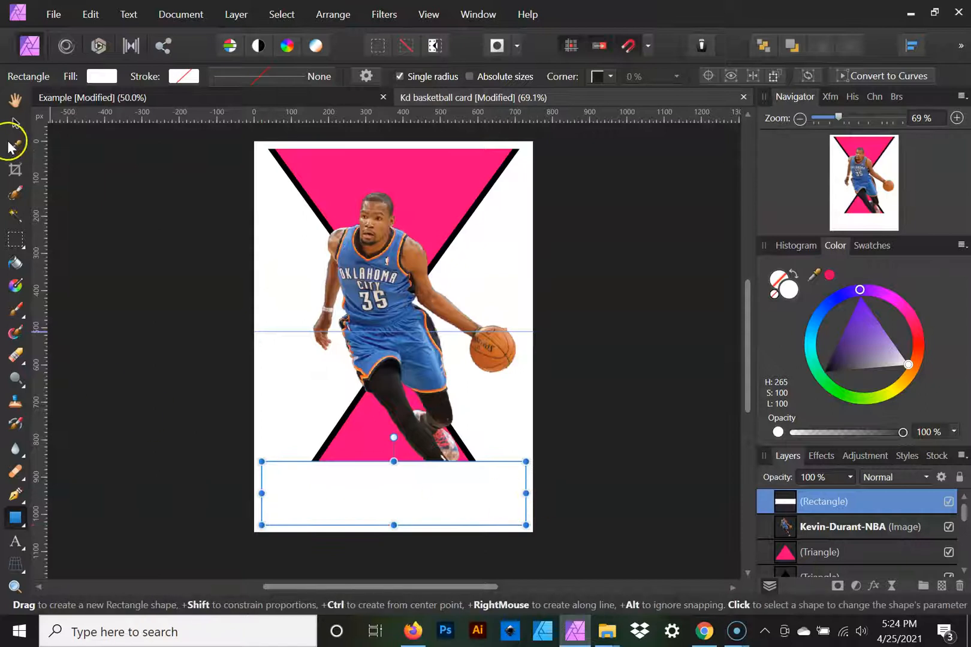
# Fill the banner rectangle with the exact pink sampled from the card's upper triangle
pyautogui.click(14, 123)
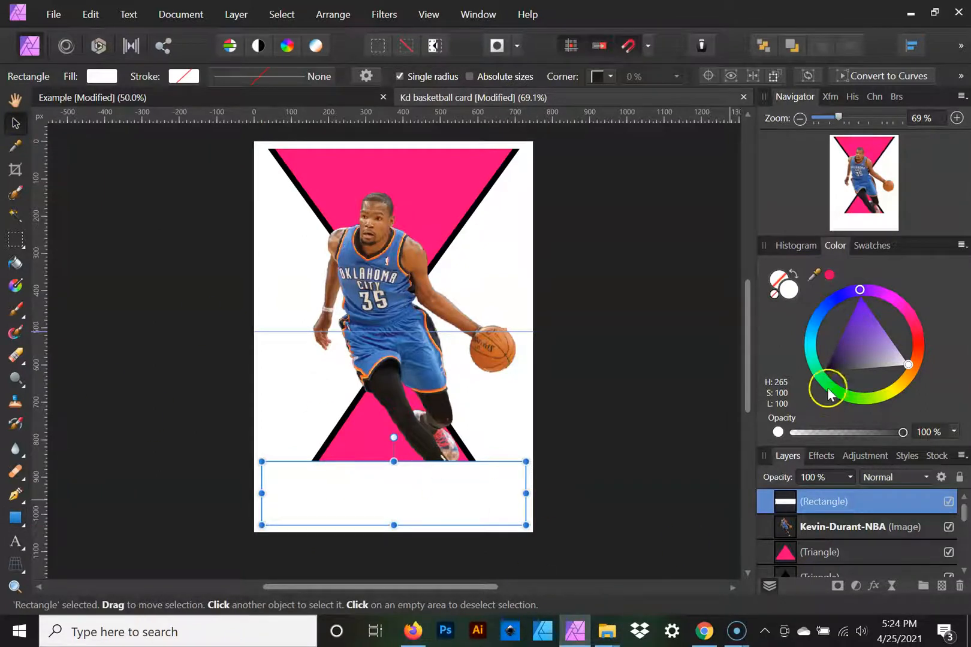
pyautogui.click(830, 275)
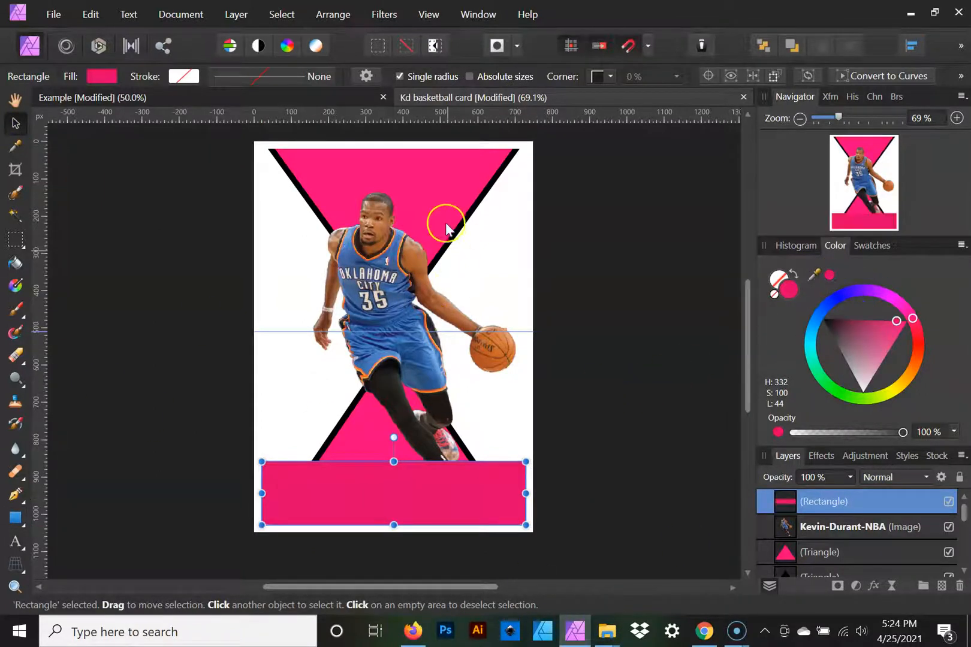
pyautogui.moveTo(813, 275); pyautogui.dragTo(496, 191)
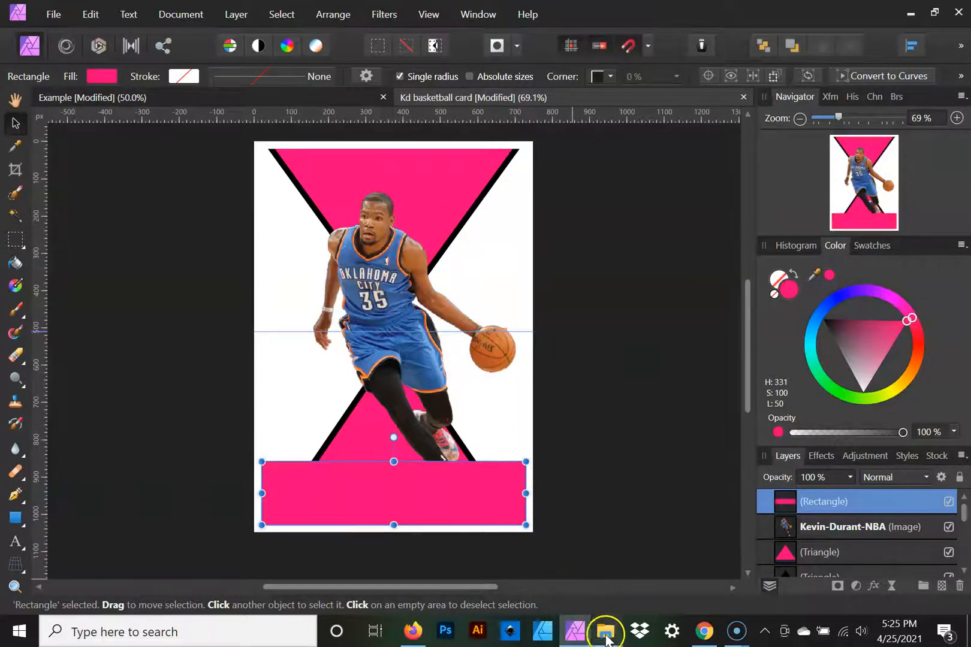
# Find the Oklahoma City Thunder logo in the project image folder and bring it into the card document
pyautogui.moveTo(606, 630)
pyautogui.click(393, 566)
pyautogui.scroll(-3, 725, 407)
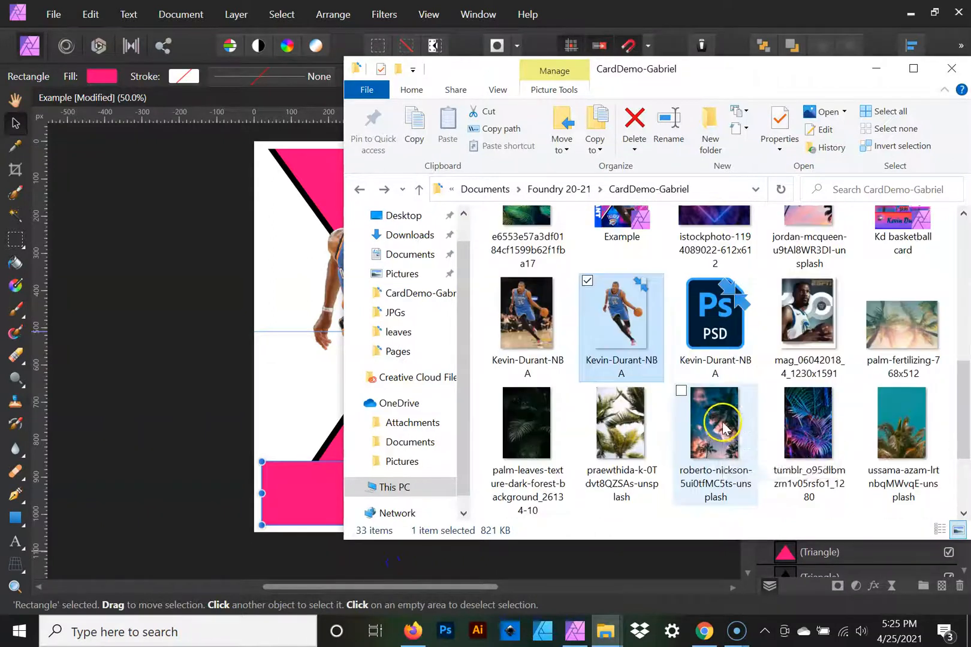
pyautogui.scroll(1, 725, 426)
pyautogui.scroll(5, 722, 430)
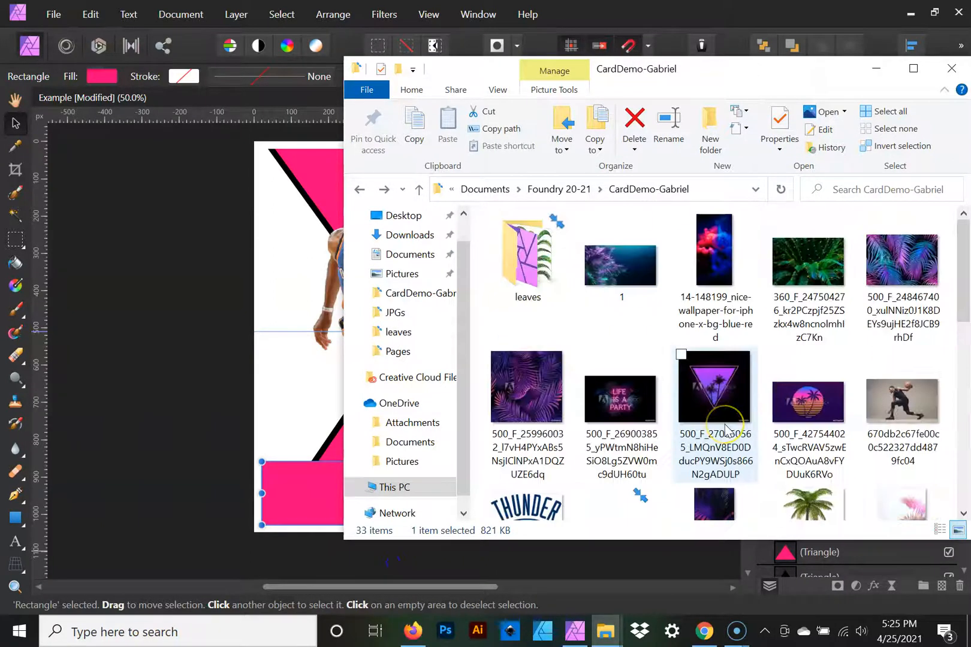
pyautogui.scroll(-2, 725, 428)
pyautogui.moveTo(526, 443); pyautogui.dragTo(303, 448)
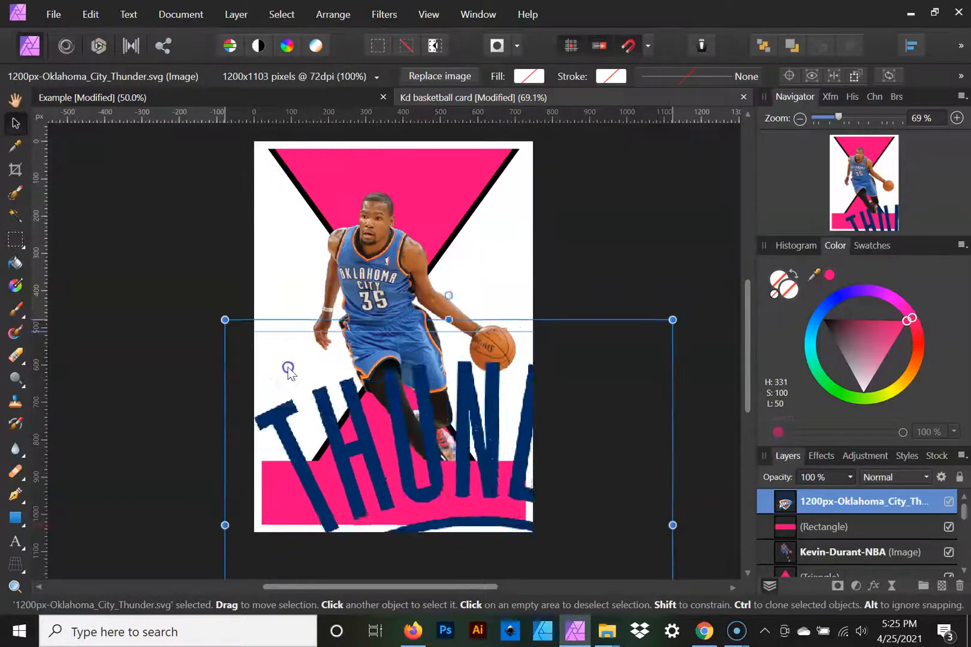
# Scale the Thunder logo down to banner height and place it at the left end of the pink banner
pyautogui.moveTo(213, 300); pyautogui.dragTo(466, 528)
pyautogui.moveTo(527, 568); pyautogui.dragTo(291, 425)
pyautogui.moveTo(221, 379); pyautogui.dragTo(268, 468)
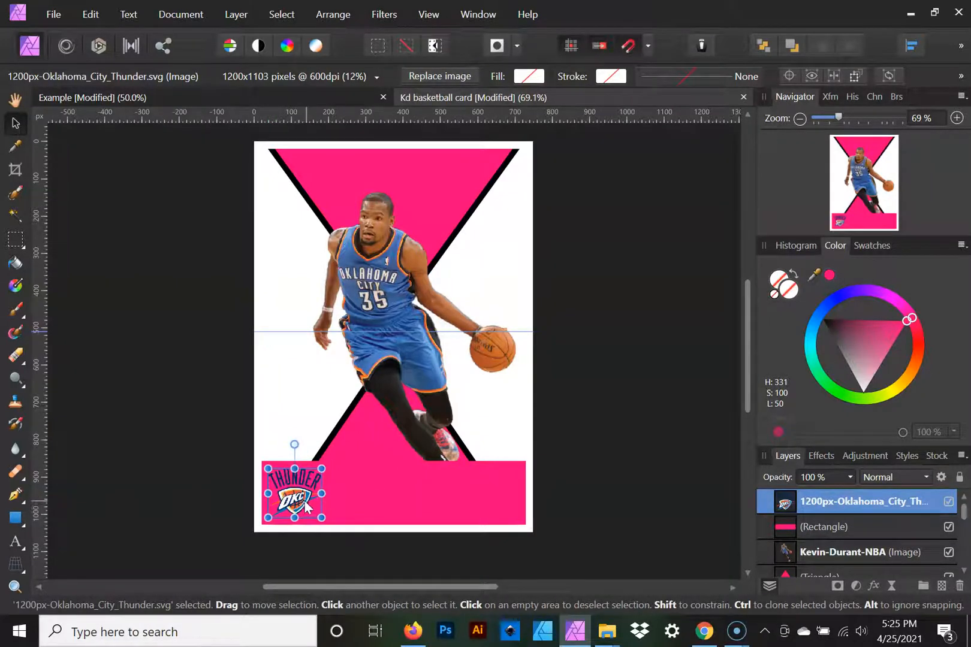
# Lower the banner's upper edge to make it about 150 px high, and shrink the Thunder logo slightly to fit inside
pyautogui.click(389, 489)
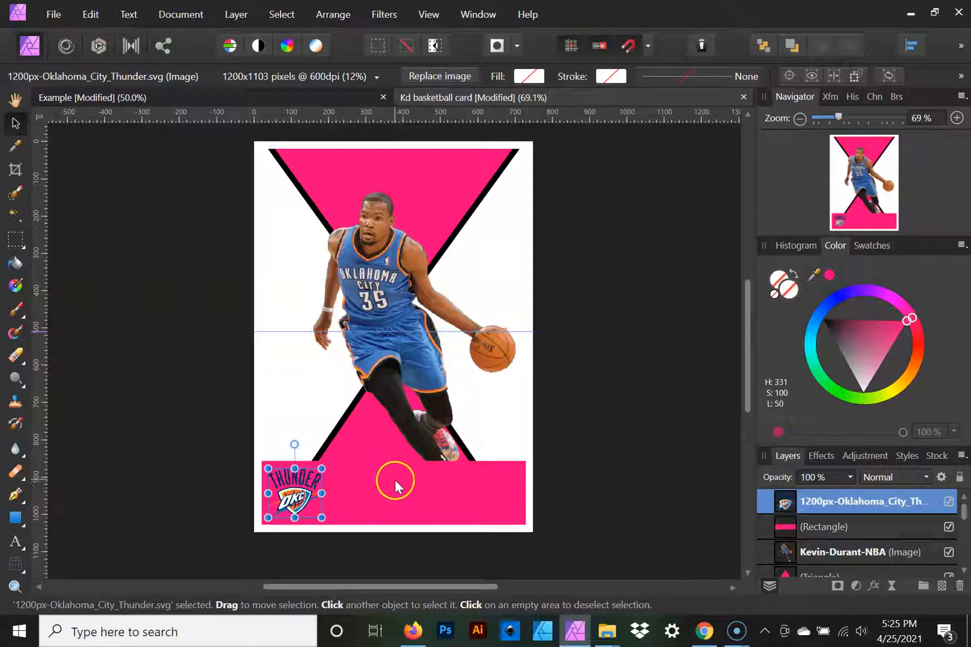
pyautogui.click(393, 480)
pyautogui.moveTo(394, 462); pyautogui.dragTo(393, 466)
pyautogui.click(314, 488)
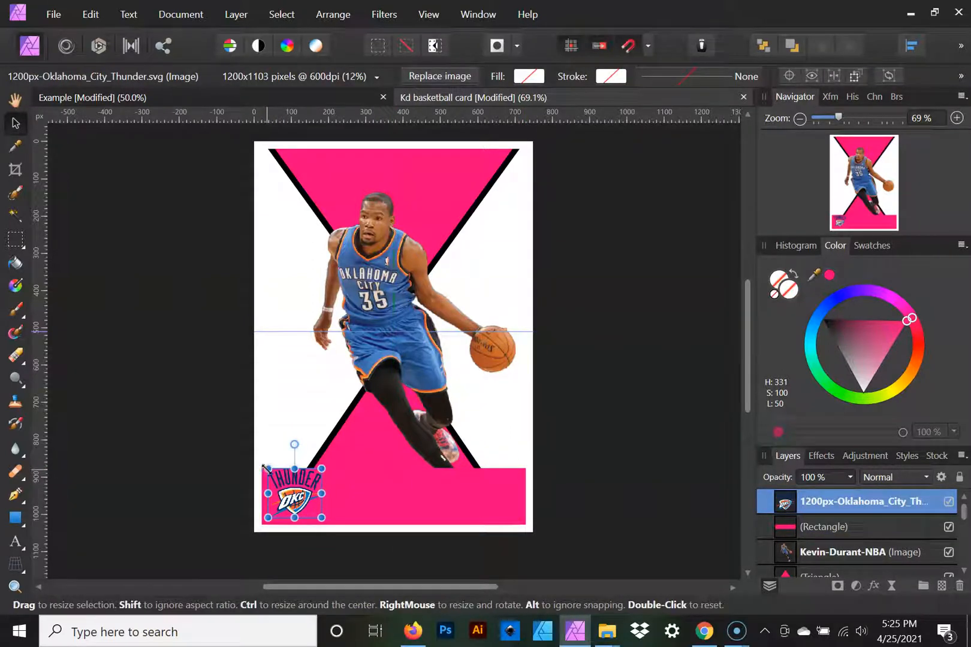
pyautogui.moveTo(268, 469); pyautogui.dragTo(273, 478)
pyautogui.click(621, 488)
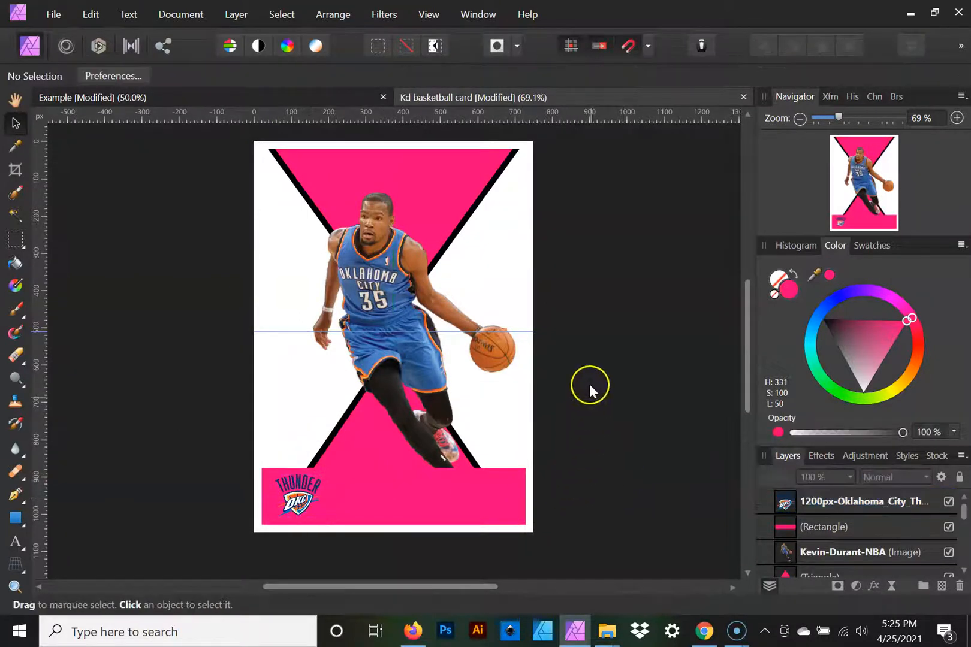
# Add the artistic text KEVIN DURANT on the banner, starting just beside the Thunder logo
pyautogui.click(20, 547)
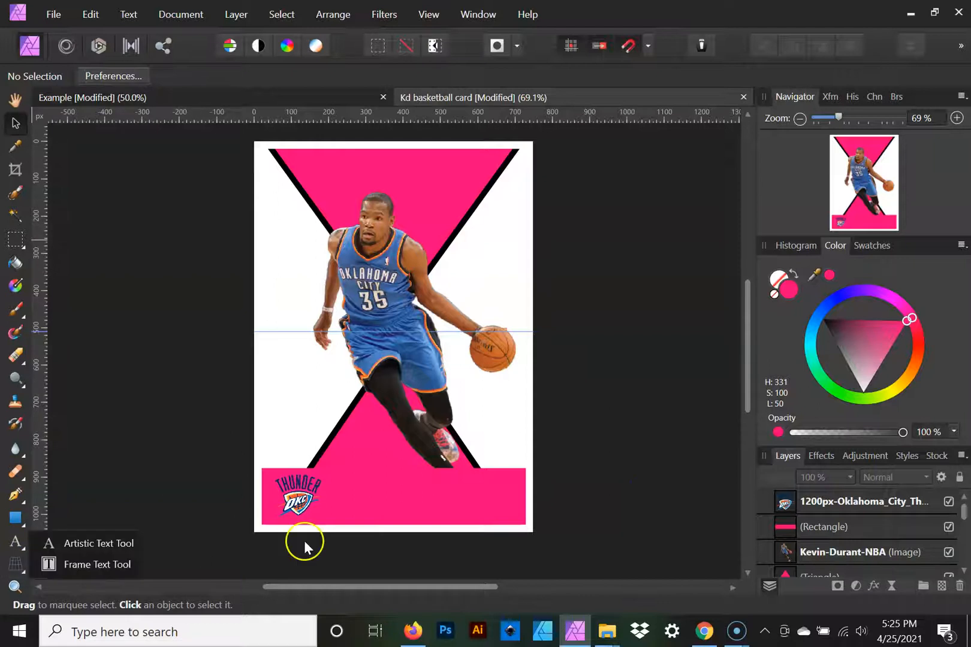
pyautogui.click(332, 481)
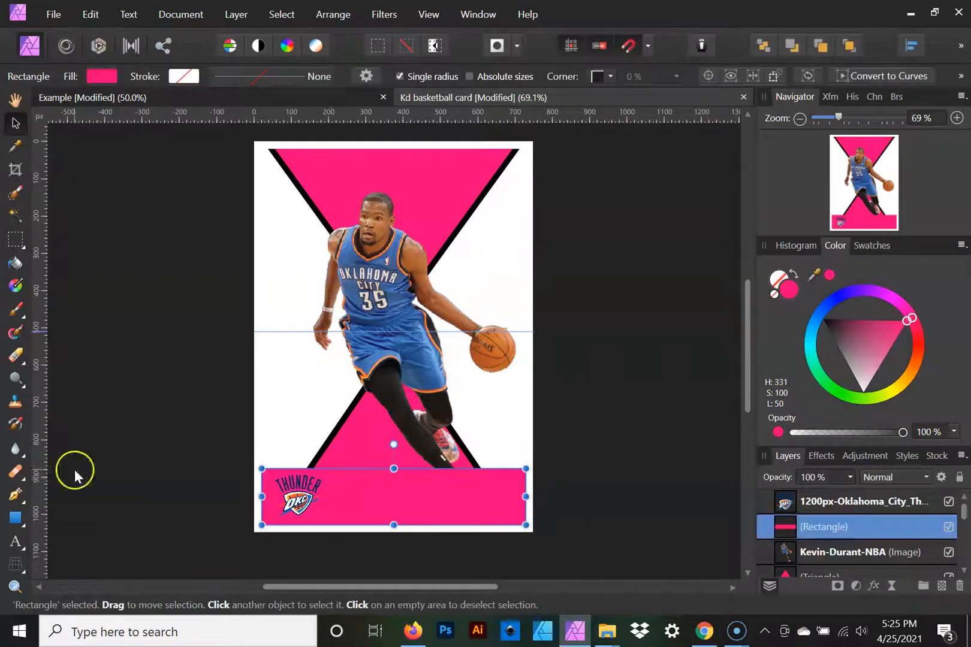
pyautogui.click(24, 543)
pyautogui.moveTo(339, 488); pyautogui.dragTo(357, 495)
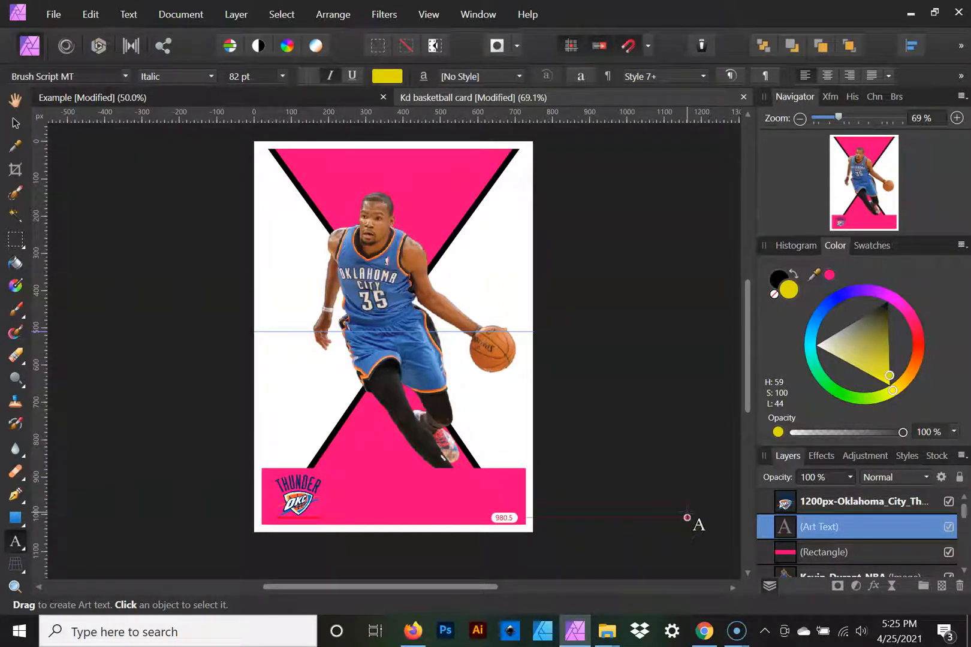
pyautogui.write('KEVIN')
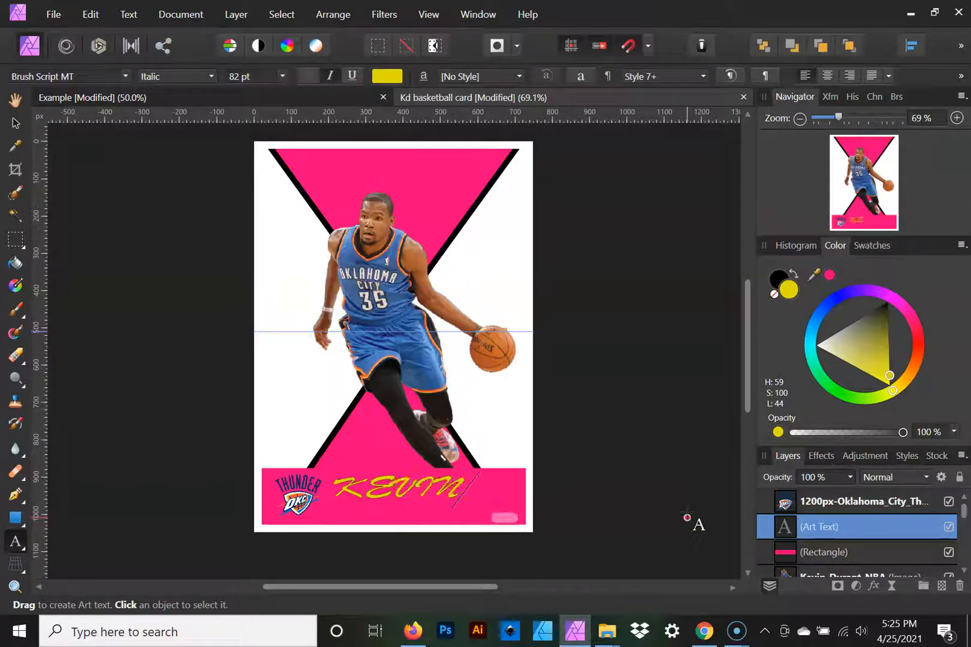
pyautogui.write(' DU')
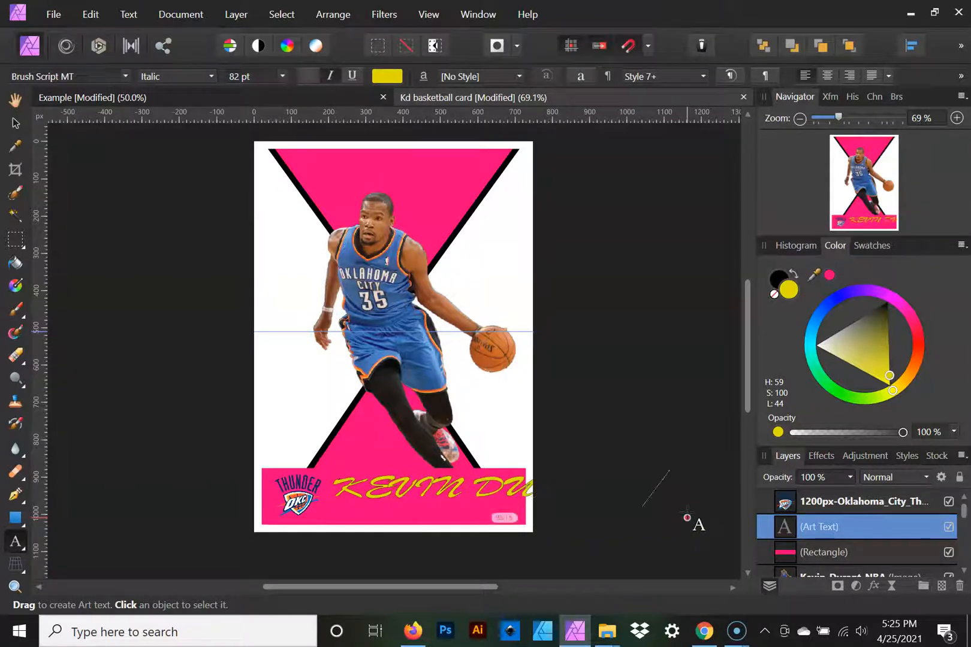
pyautogui.write('RANT')
pyautogui.press('Escape')
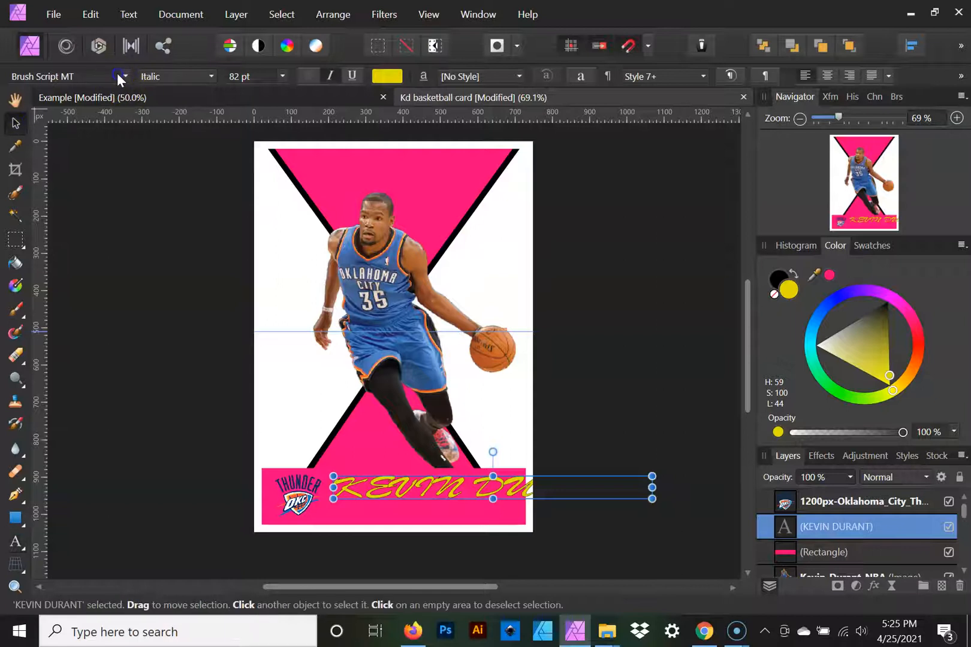
# Set the KEVIN DURANT text in Azo Sans Uber and resize it to about 65.8 pt, narrowed to fit within the banner
pyautogui.click(120, 74)
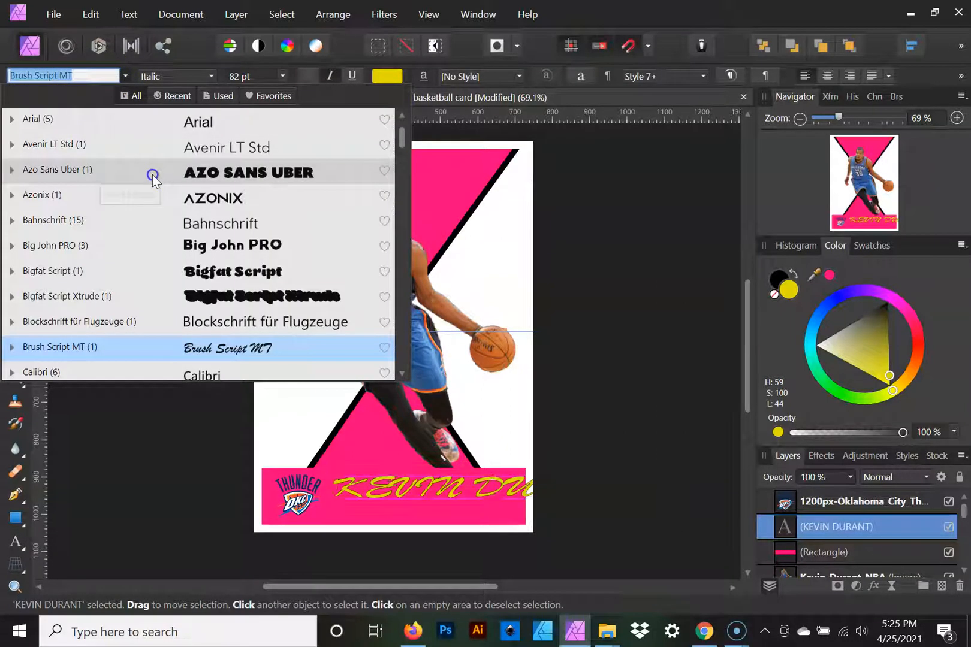
pyautogui.click(152, 174)
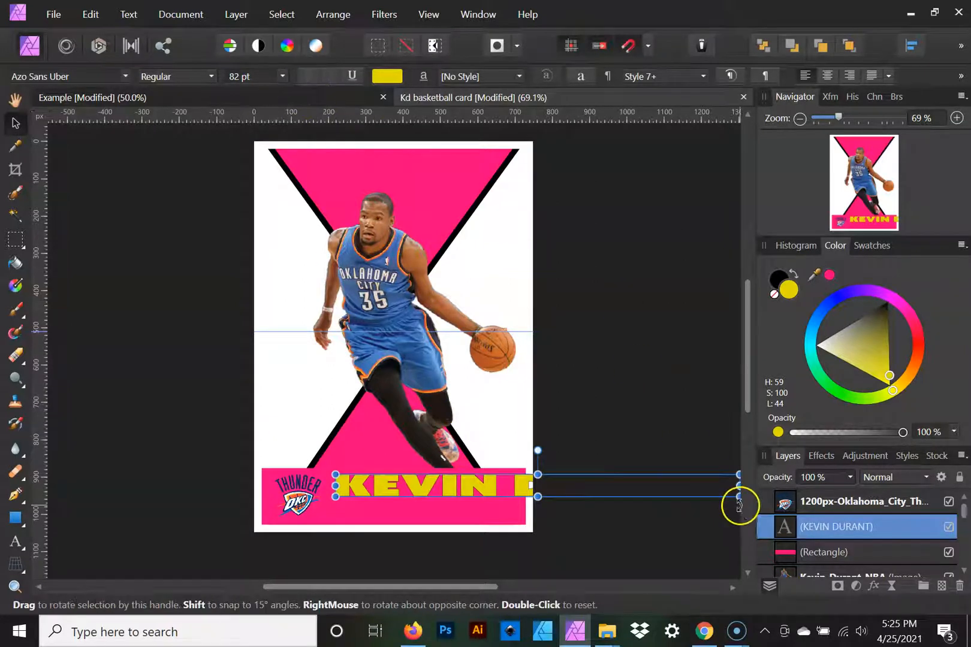
pyautogui.moveTo(736, 494); pyautogui.dragTo(509, 490)
pyautogui.click(417, 489)
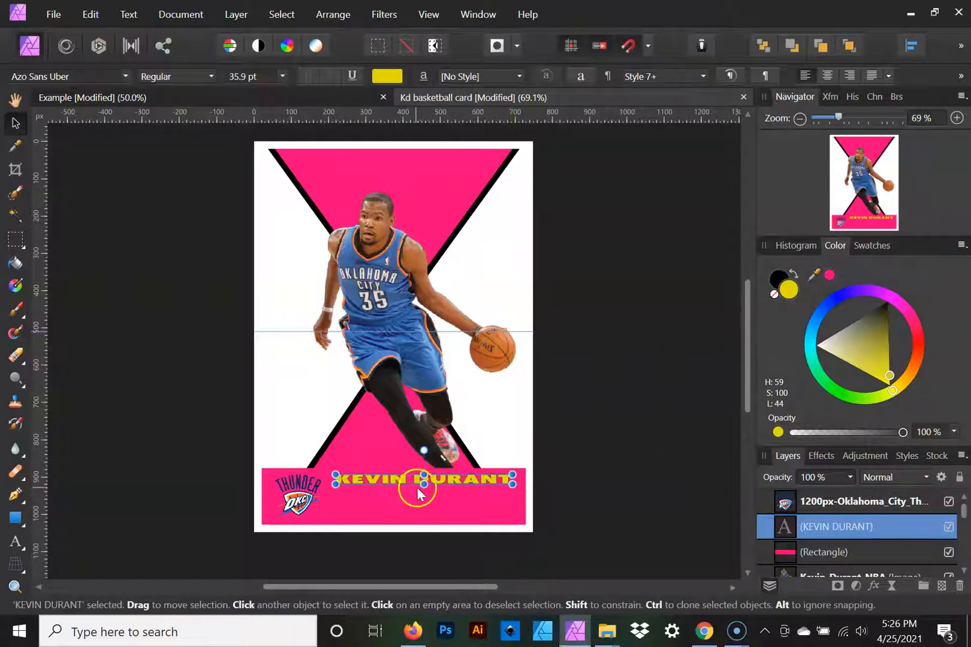
pyautogui.moveTo(423, 483); pyautogui.dragTo(405, 492)
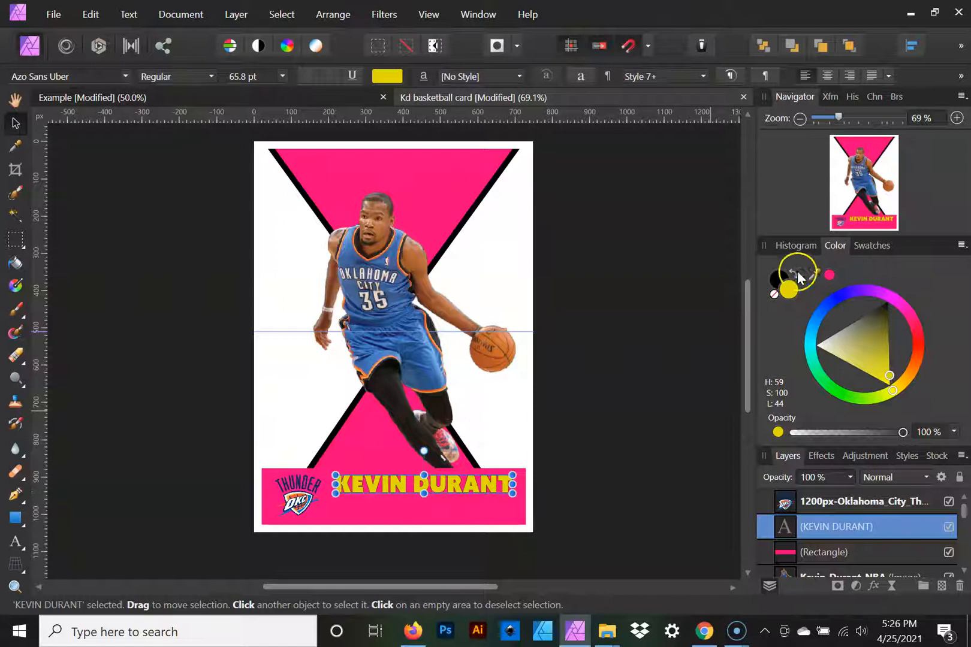
# Set the fill colour of the KEVIN DURANT text to white
pyautogui.click(778, 280)
pyautogui.click(790, 293)
pyautogui.moveTo(841, 336); pyautogui.dragTo(746, 360)
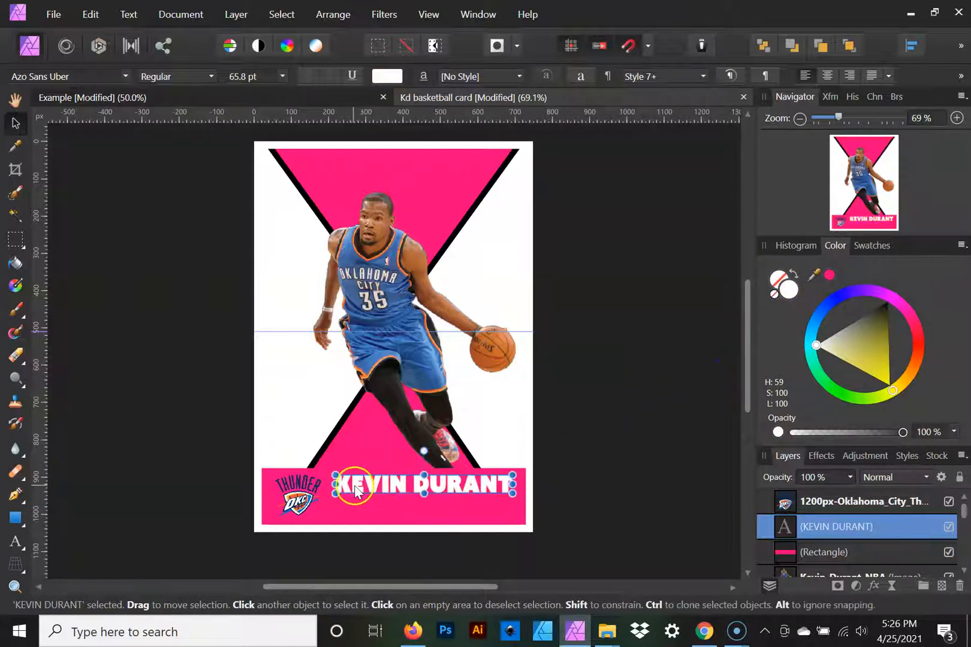
# Widen the KEVIN DURANT text slightly toward the logo and nudge it down a little within the banner
pyautogui.moveTo(330, 484); pyautogui.dragTo(328, 486)
pyautogui.click(641, 487)
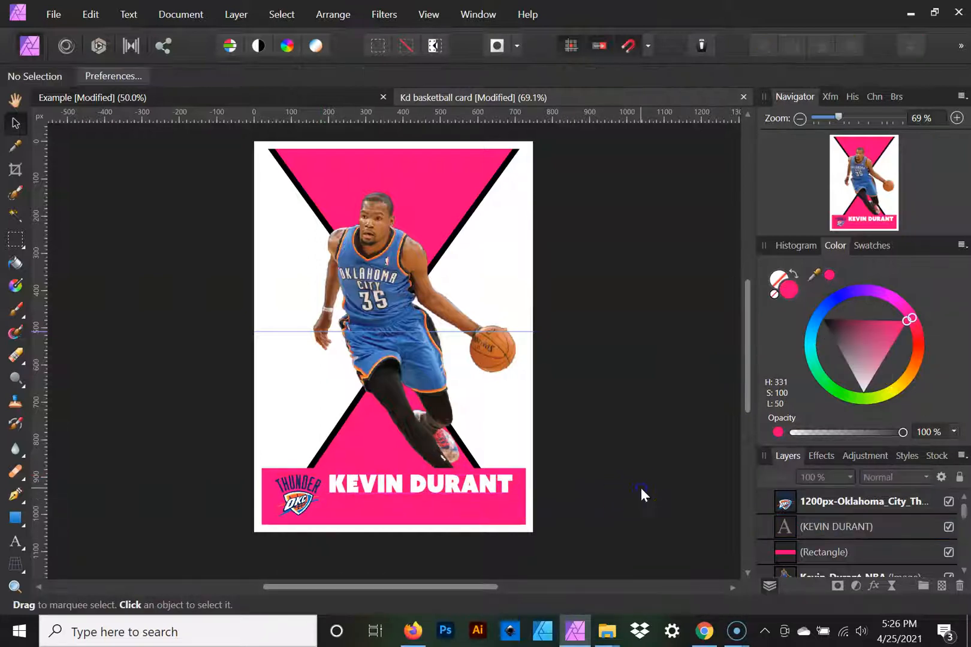
pyautogui.click(435, 495)
pyautogui.moveTo(436, 491); pyautogui.dragTo(437, 496)
pyautogui.click(657, 492)
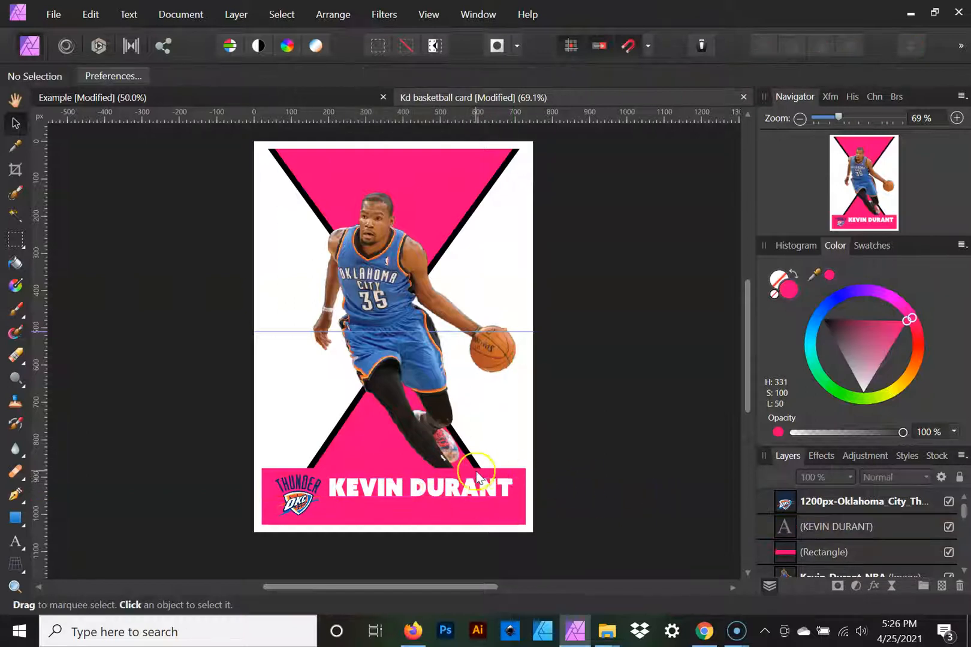
# Duplicate the KEVIN DURANT text and place the copy directly beneath the original in the banner
pyautogui.click(418, 495)
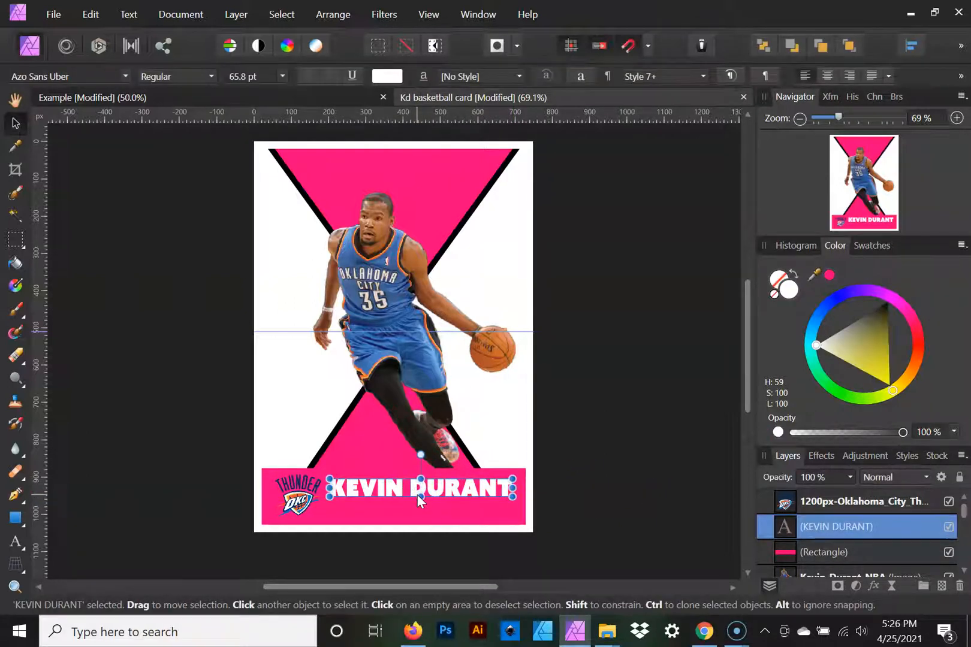
pyautogui.hotkey('ctrl', 'j')
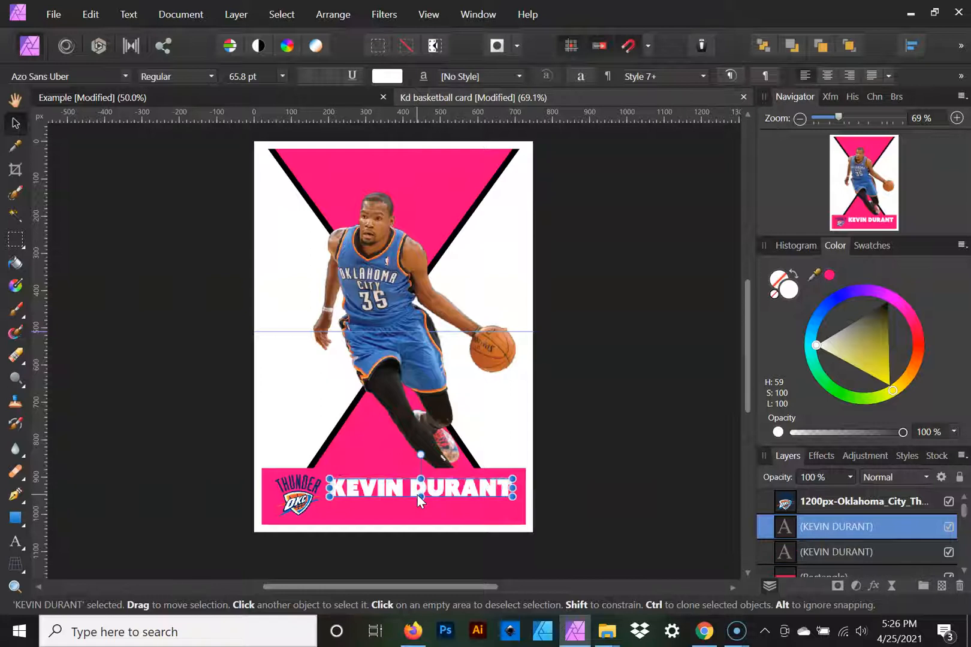
pyautogui.moveTo(440, 490)
pyautogui.mouseDown()
pyautogui.moveTo(429, 503)
pyautogui.moveTo(439, 509)
pyautogui.mouseUp()
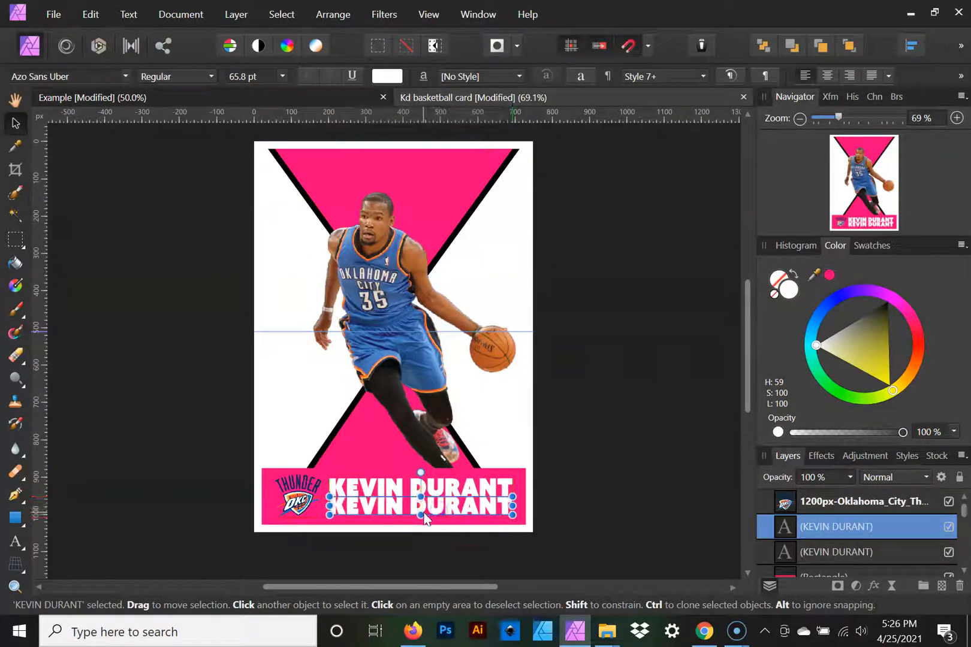
# Replace the wording of the lower text copy with SMALL FORWARD
pyautogui.press('t')
pyautogui.moveTo(513, 507); pyautogui.dragTo(328, 509)
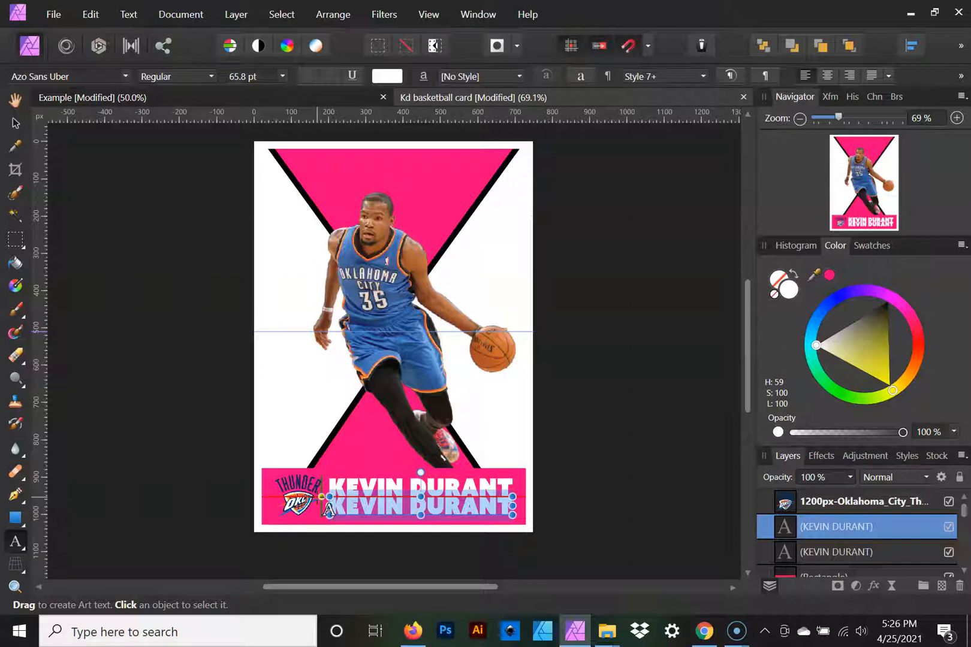
pyautogui.write('SMALL FOR')
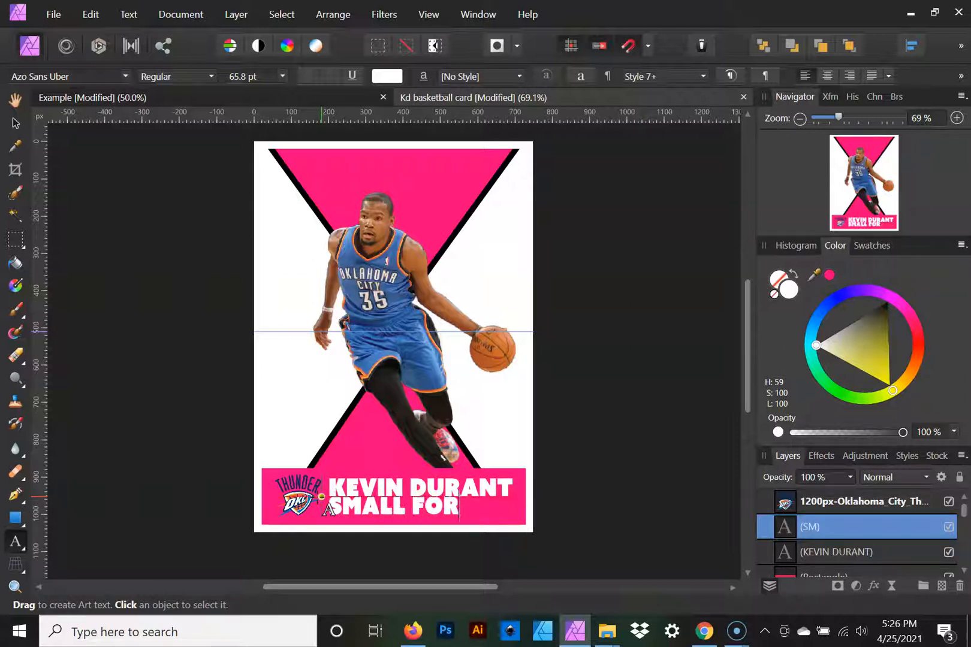
pyautogui.write('WARD')
pyautogui.press('Escape')
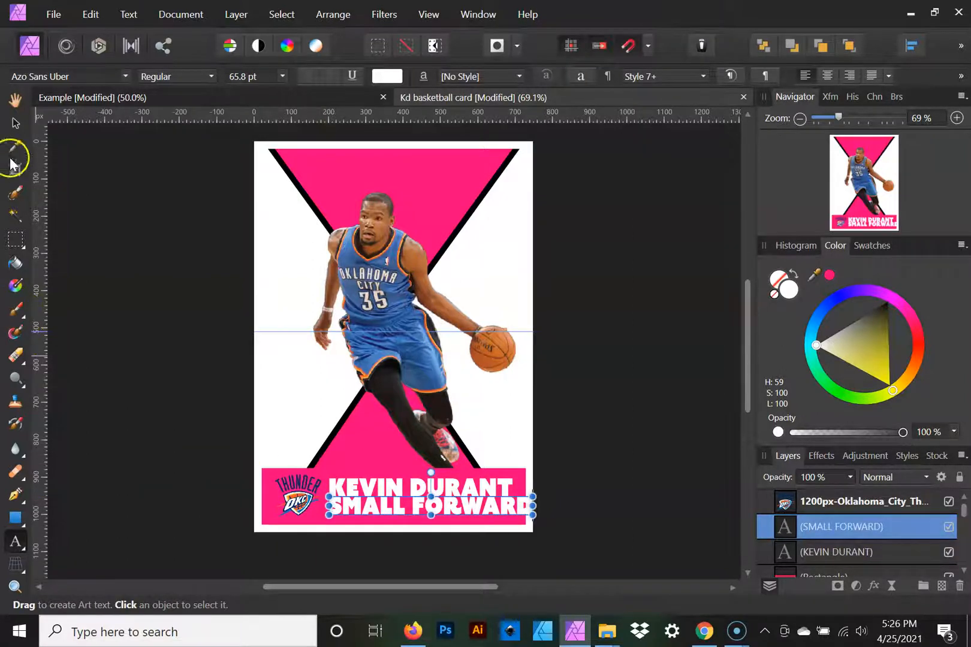
pyautogui.click(17, 126)
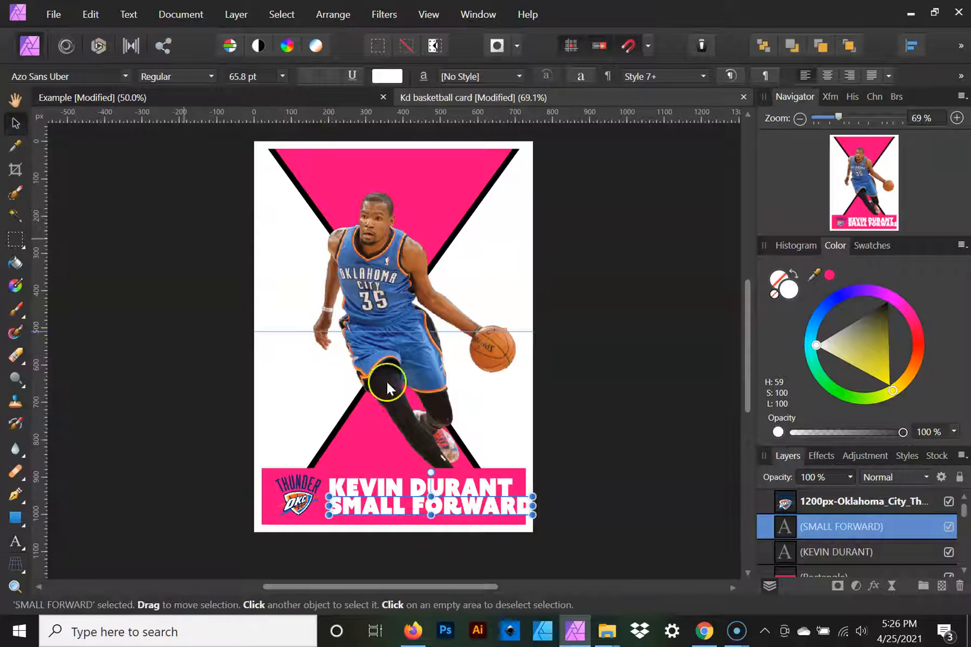
# Set the SMALL FORWARD line in Azonix and fit its width to the name above, at about 68.1 pt
pyautogui.click(125, 76)
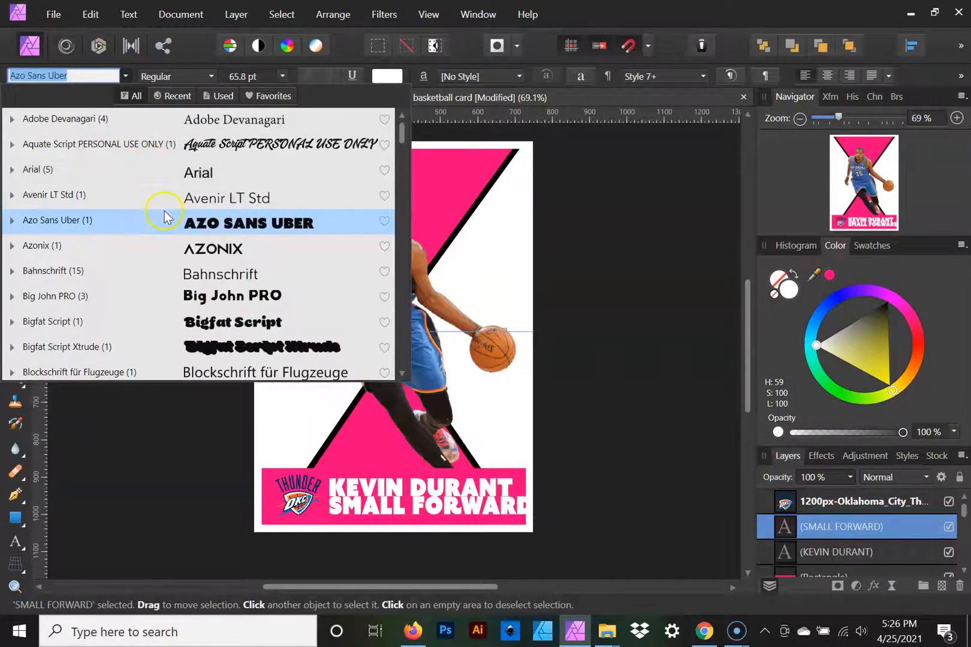
pyautogui.click(160, 254)
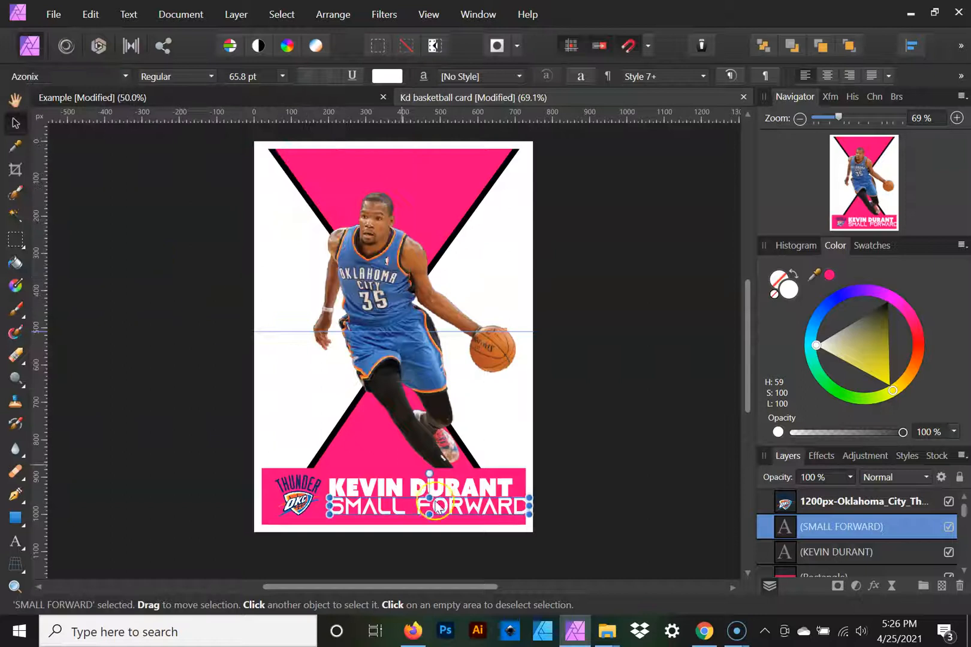
pyautogui.moveTo(530, 509)
pyautogui.mouseDown()
pyautogui.moveTo(526, 497)
pyautogui.moveTo(506, 498)
pyautogui.moveTo(514, 503)
pyautogui.mouseUp()
pyautogui.moveTo(422, 495)
pyautogui.mouseDown()
pyautogui.moveTo(423, 479)
pyautogui.moveTo(422, 498)
pyautogui.mouseUp()
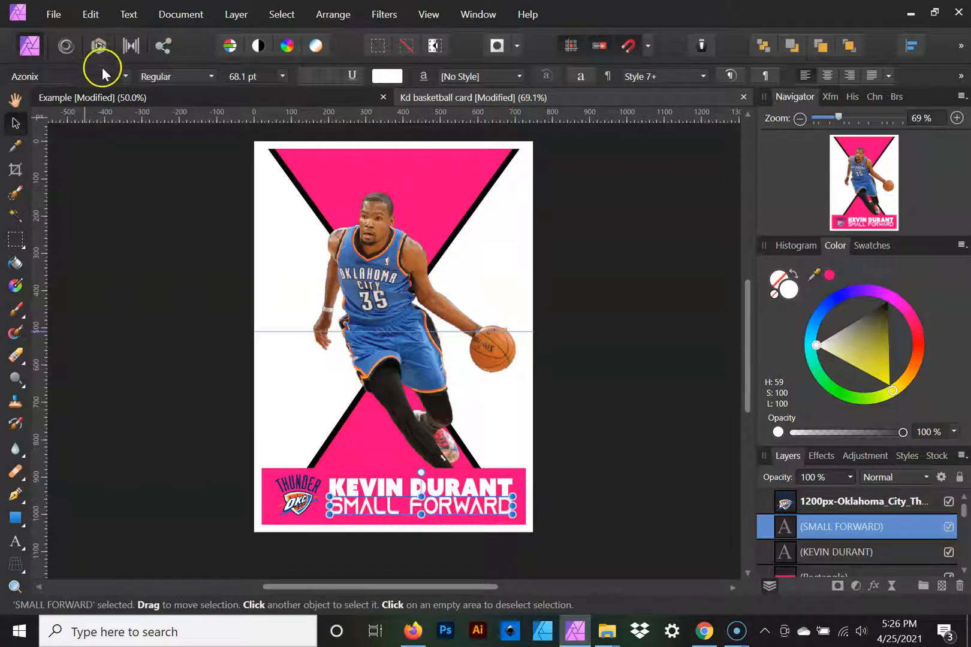
# Set the SMALL FORWARD line in Champagne & Limousines and widen it to match the KEVIN DURANT text above
pyautogui.click(125, 77)
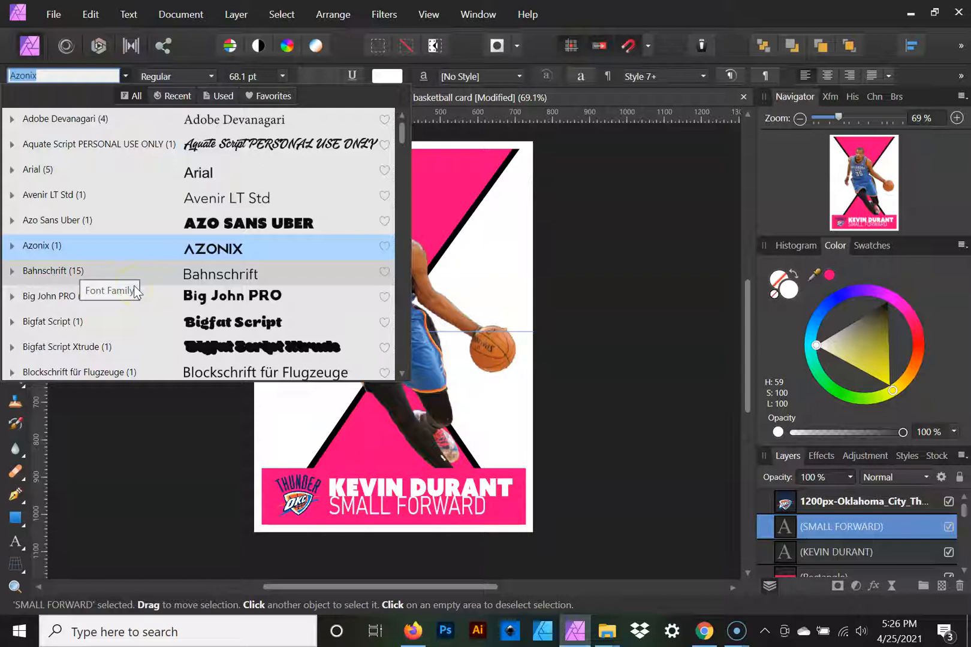
pyautogui.scroll(-1, 136, 291)
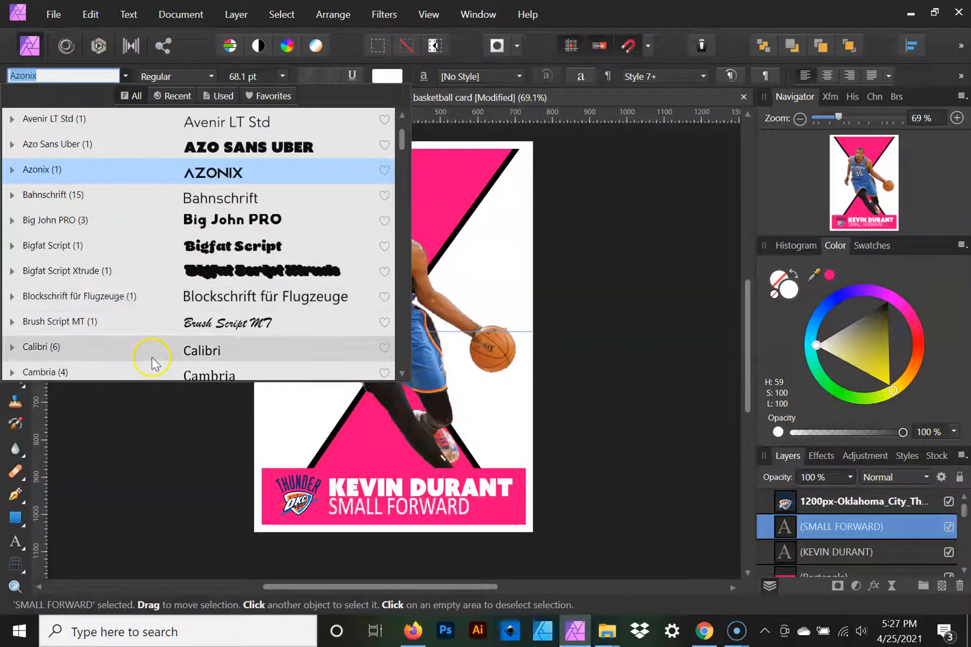
pyautogui.scroll(-3, 152, 357)
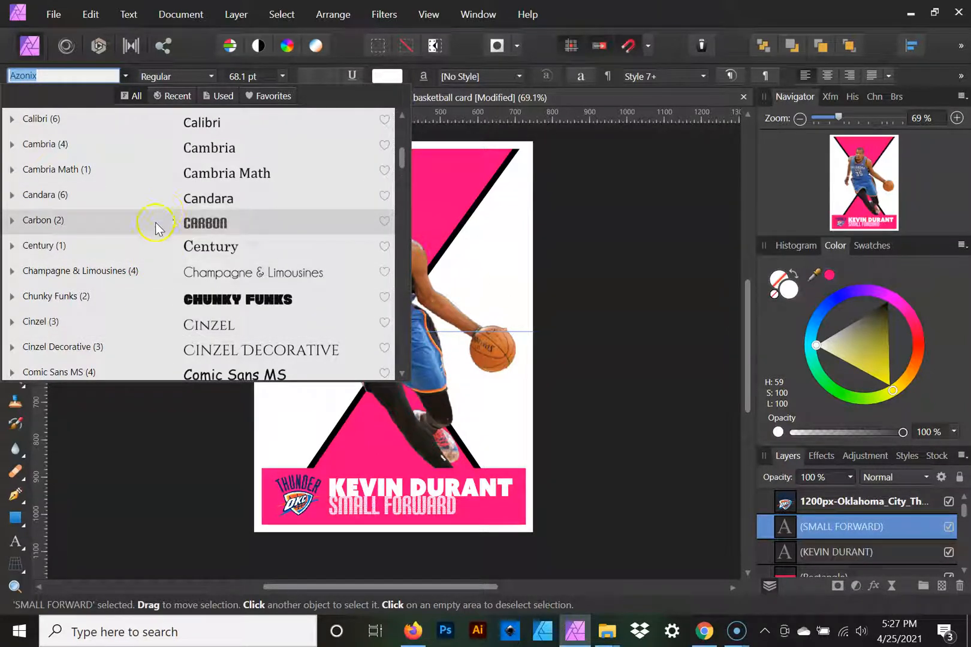
pyautogui.click(152, 277)
pyautogui.moveTo(477, 506); pyautogui.dragTo(513, 506)
pyautogui.moveTo(428, 500); pyautogui.dragTo(428, 500)
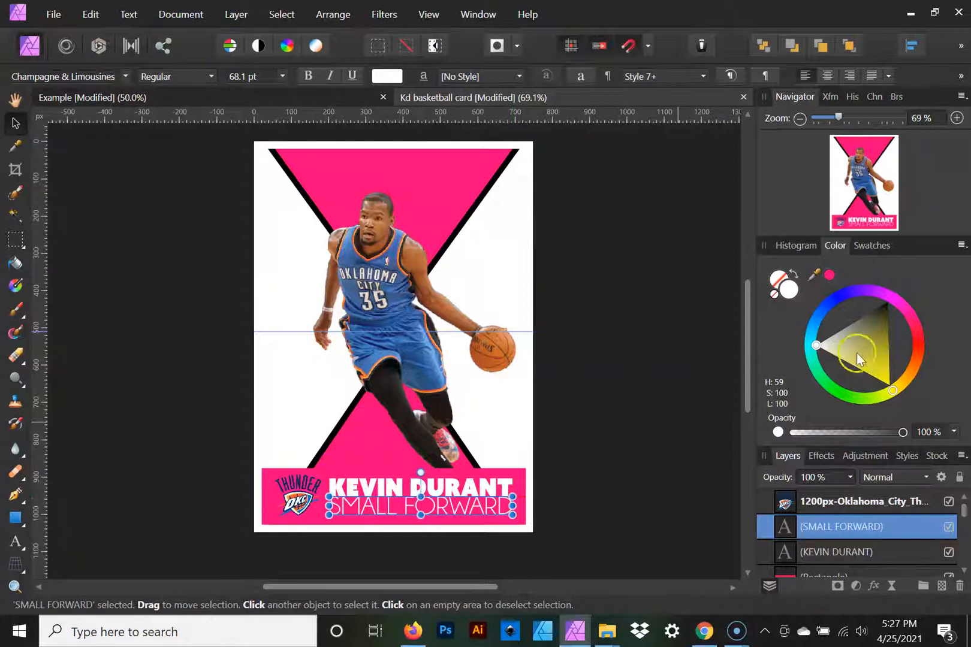
# Reduce the height of the SMALL FORWARD line to about 48.3 pt, keeping its width equal to the name
pyautogui.click(955, 119)
pyautogui.click(956, 119)
pyautogui.click(956, 120)
pyautogui.press('space')
pyautogui.moveTo(496, 455); pyautogui.dragTo(438, 133)
pyautogui.moveTo(444, 278); pyautogui.dragTo(474, 261)
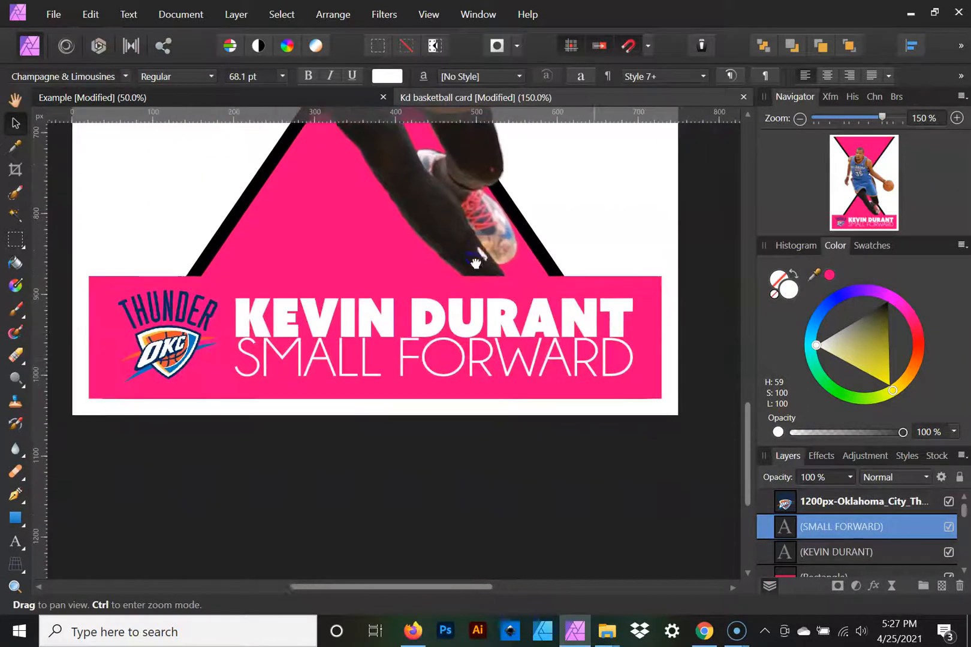
pyautogui.moveTo(434, 343); pyautogui.dragTo(412, 356)
pyautogui.click(400, 418)
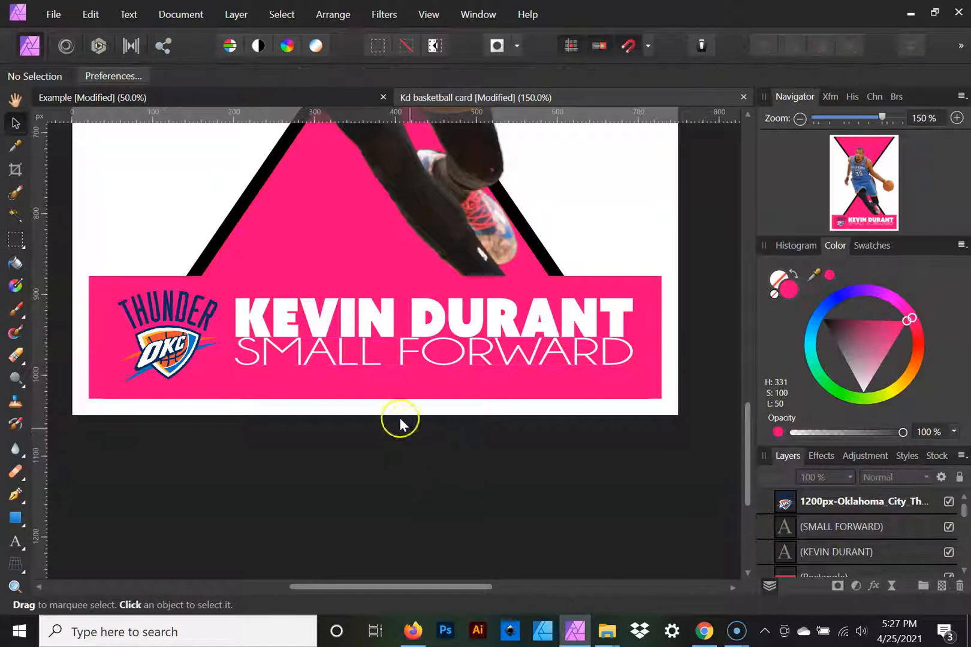
# Nudge the SMALL FORWARD line down slightly to leave a small gap beneath the name
pyautogui.click(409, 351)
pyautogui.press('Down')
pyautogui.press('Down')
pyautogui.press('Down')
pyautogui.press('Down')
pyautogui.press('Down')
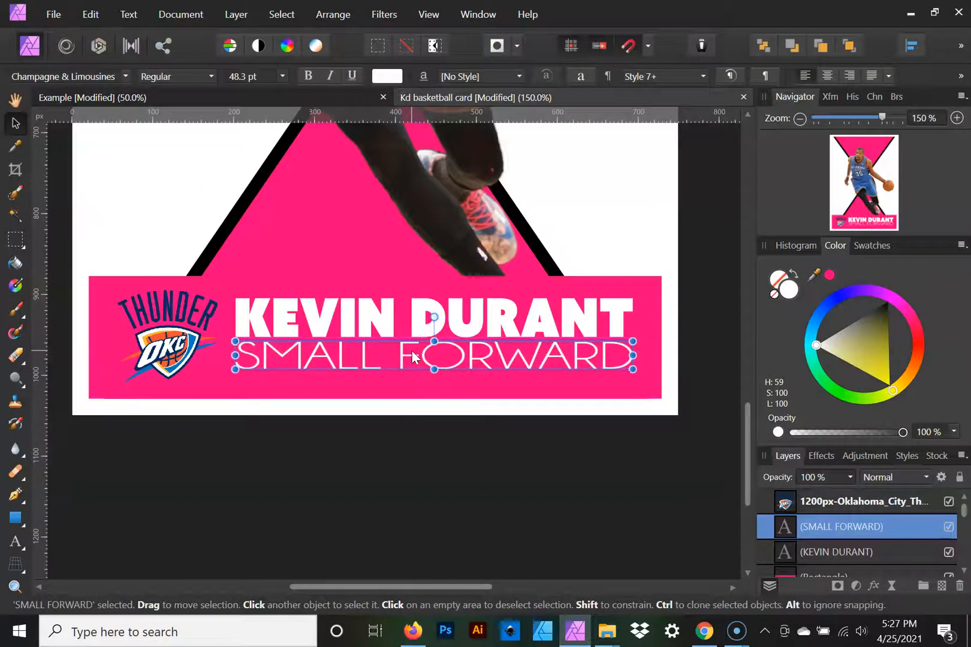
pyautogui.click(470, 426)
# Set the KEVIN DURANT text in Carbon and enlarge it to about 105.5 pt, matching the width of SMALL FORWARD
pyautogui.click(359, 327)
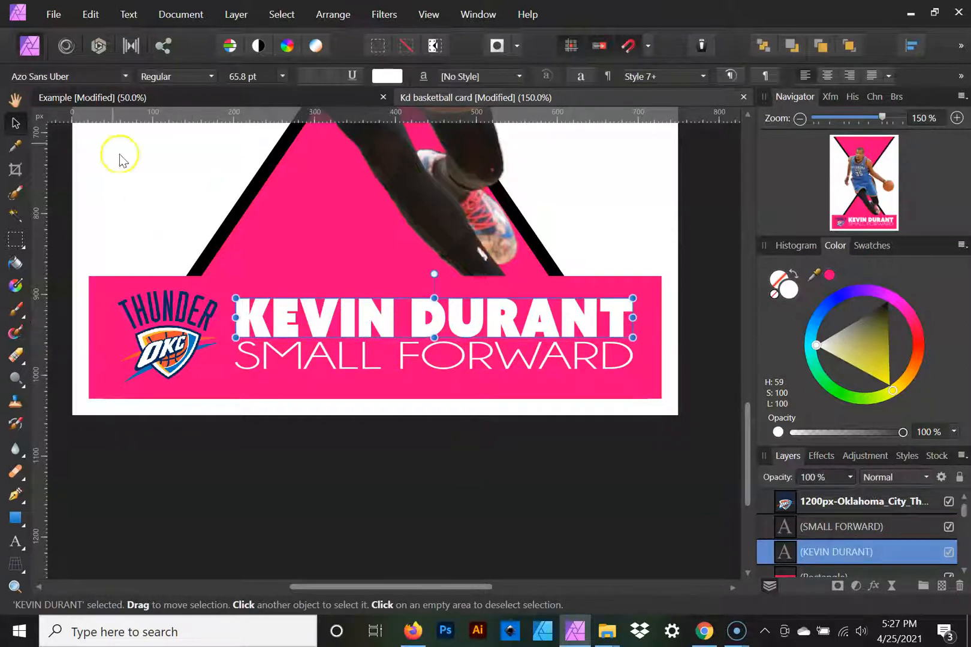
pyautogui.click(119, 75)
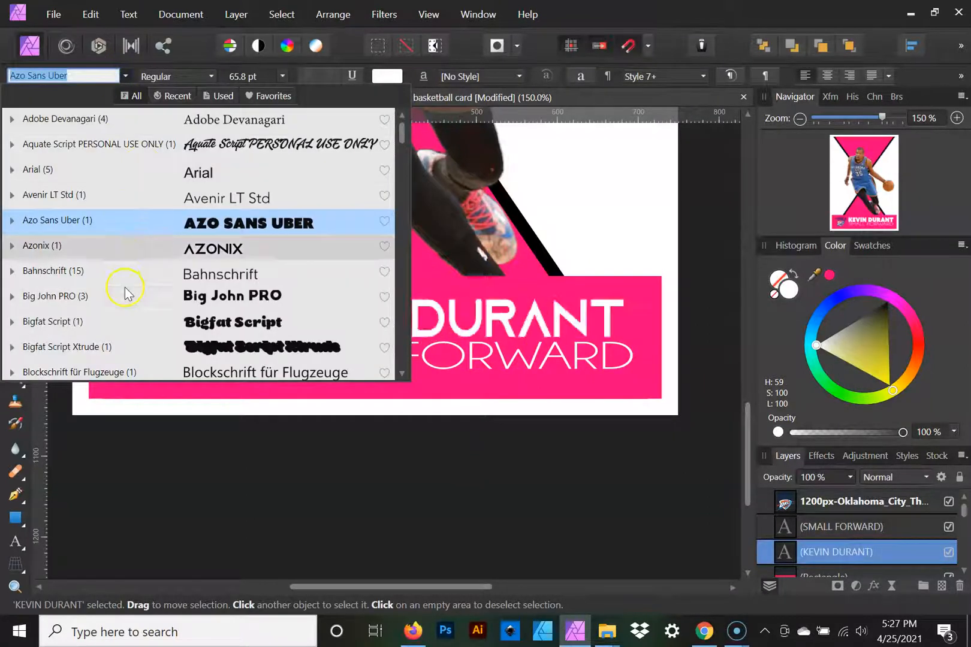
pyautogui.scroll(-3, 124, 288)
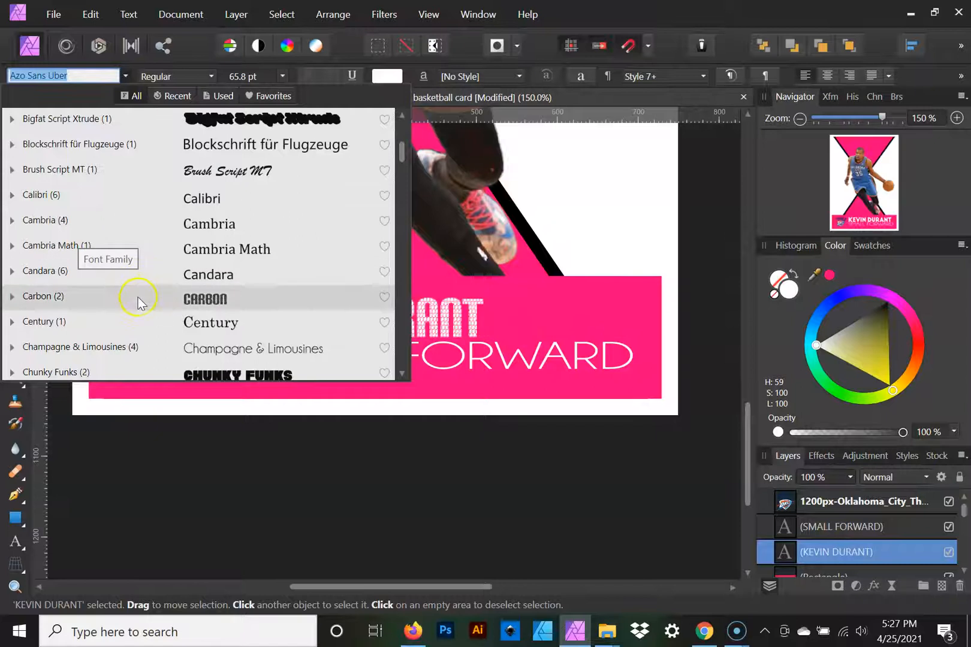
pyautogui.click(137, 297)
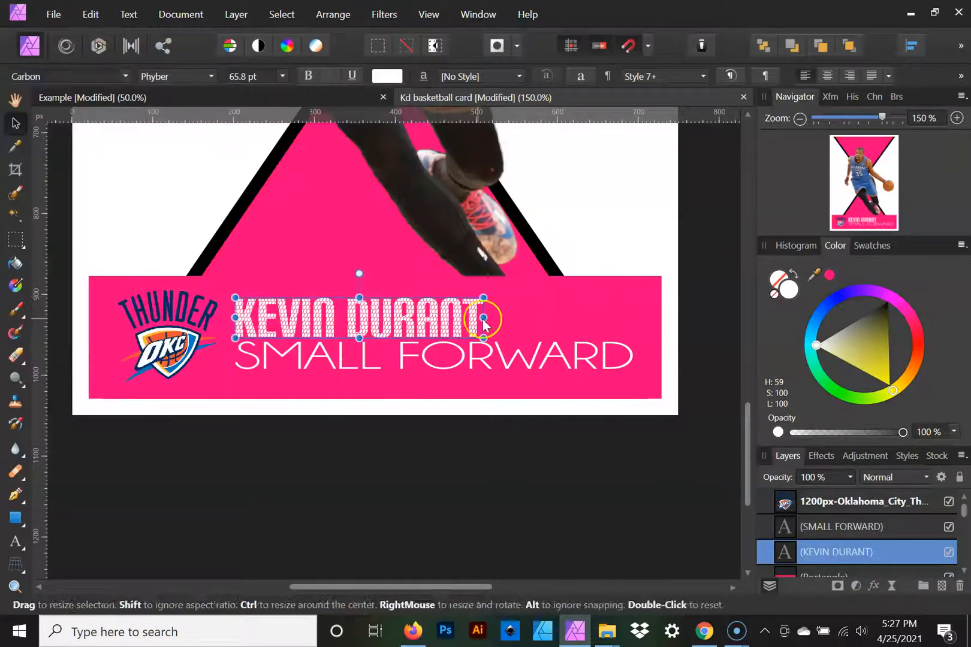
pyautogui.moveTo(485, 297); pyautogui.dragTo(628, 281)
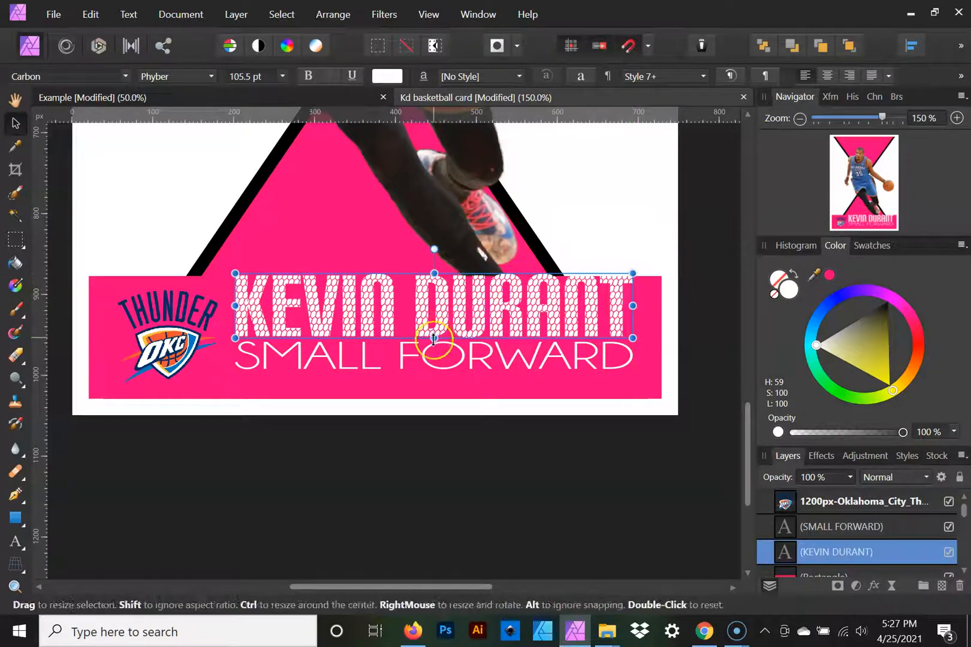
# Move the KEVIN DURANT and SMALL FORWARD lines down together so they sit vertically centred in the pink banner
pyautogui.keyDown('shift'); pyautogui.click(432, 358); pyautogui.keyUp('shift')
pyautogui.moveTo(387, 307); pyautogui.dragTo(389, 324)
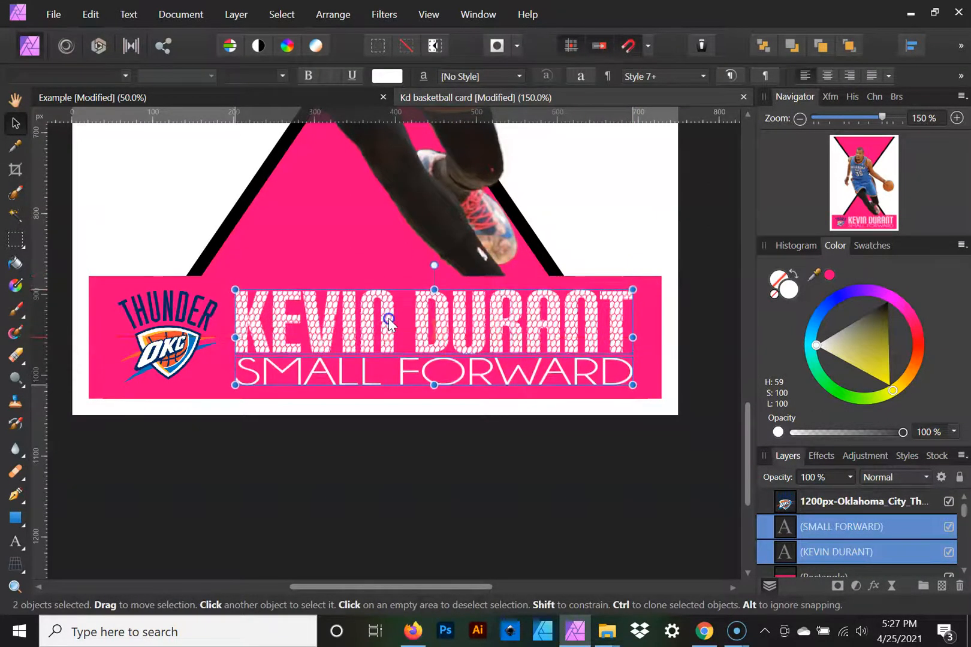
pyautogui.click(572, 449)
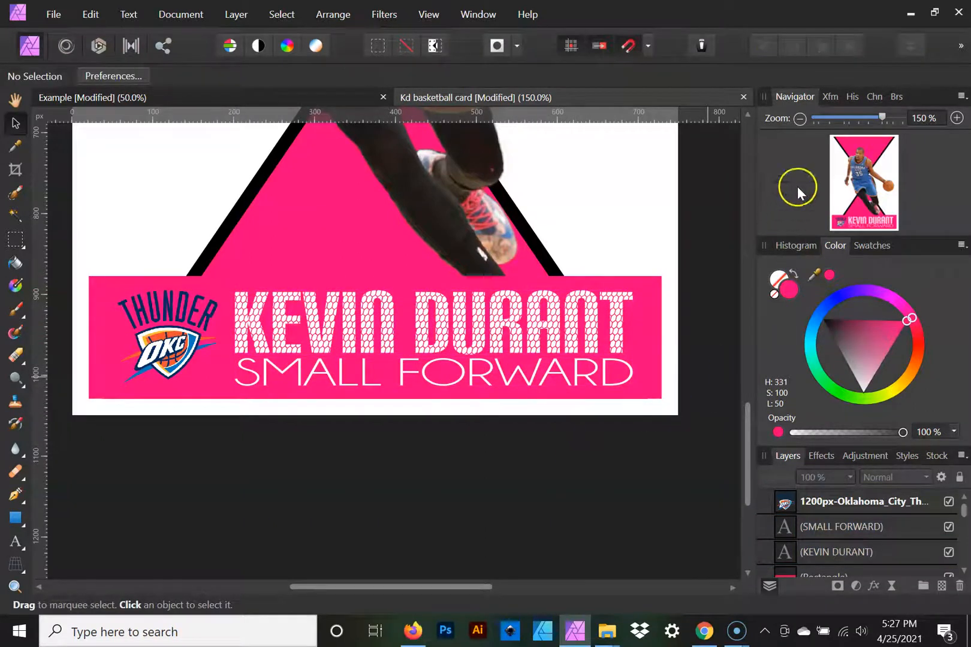
pyautogui.click(798, 118)
pyautogui.moveTo(545, 247); pyautogui.dragTo(564, 367)
pyautogui.click(302, 458)
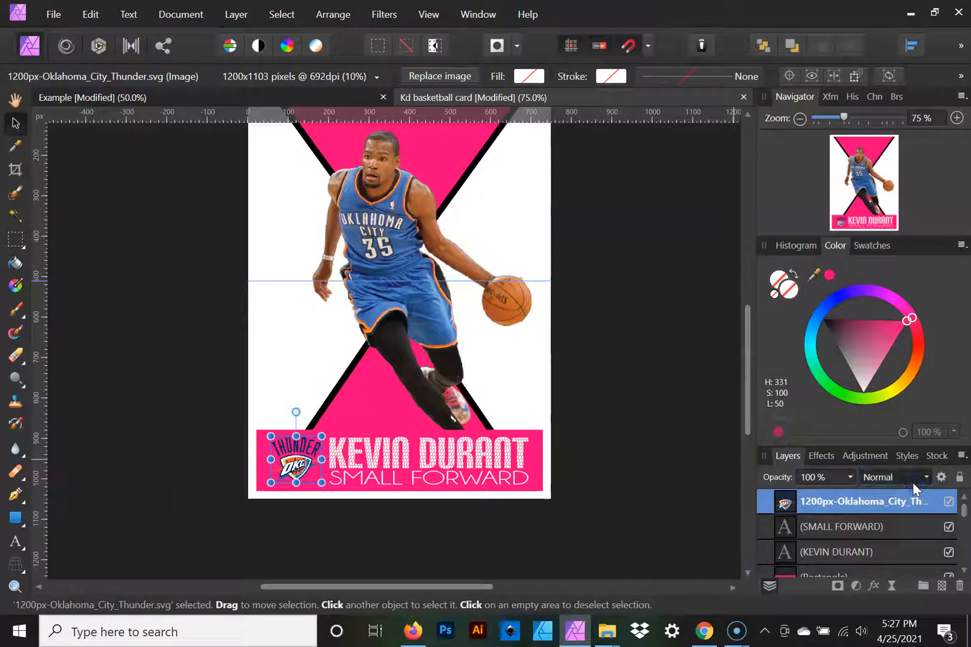
pyautogui.click(928, 477)
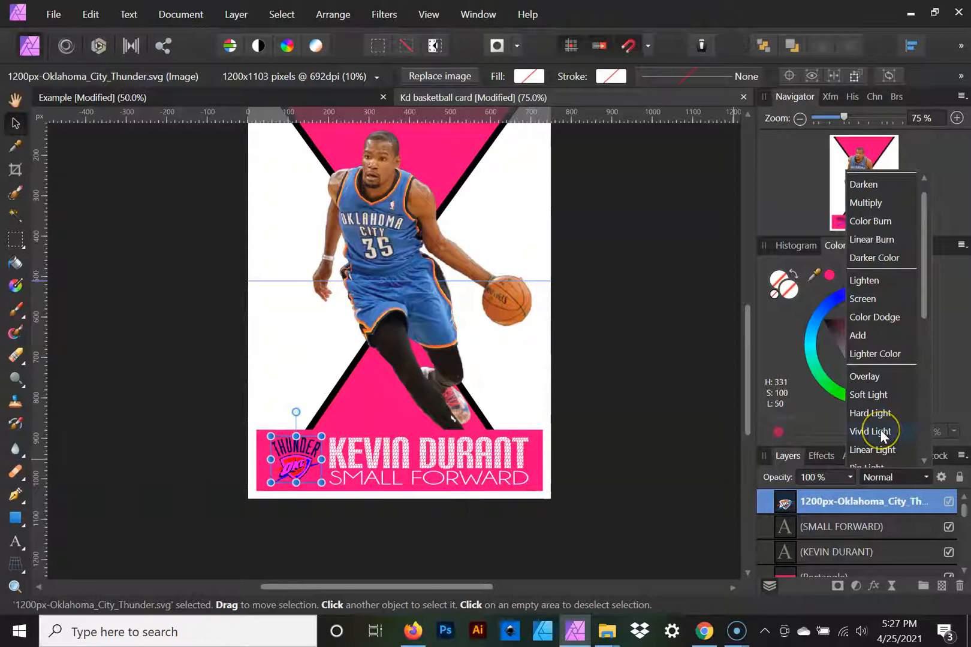
pyautogui.scroll(-4, 879, 430)
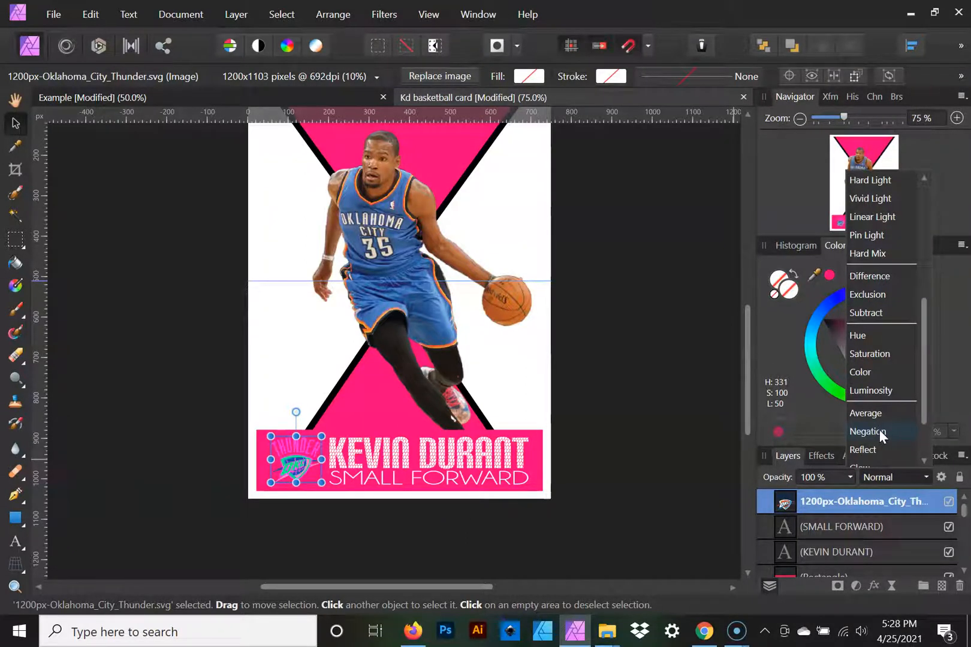
pyautogui.scroll(-1, 878, 430)
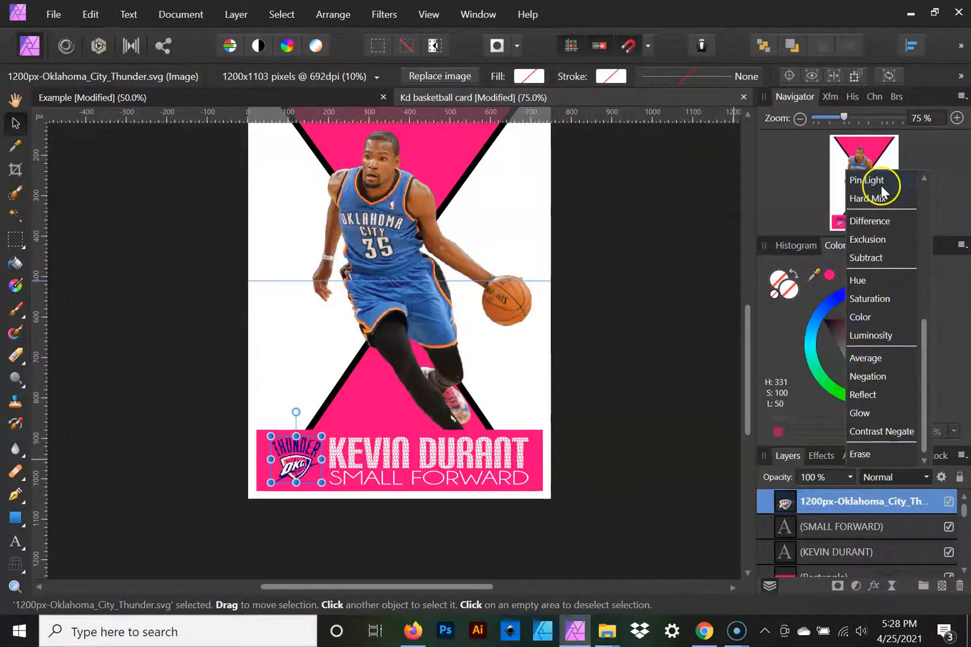
pyautogui.click(100, 261)
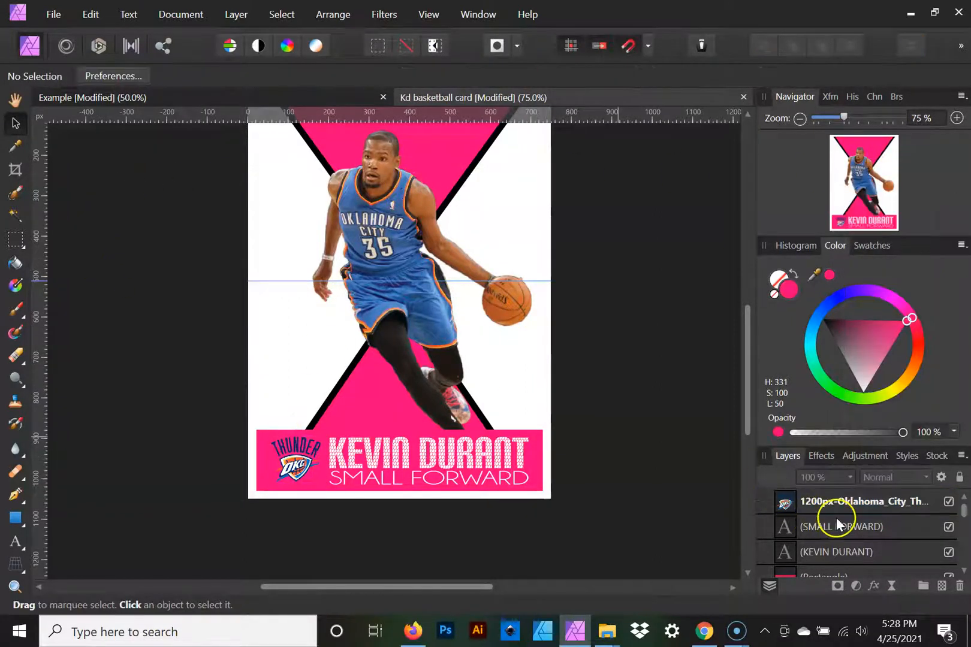
# Duplicate the Oklahoma City Thunder logo layer, hide the original, and rasterize the copy
pyautogui.click(831, 501)
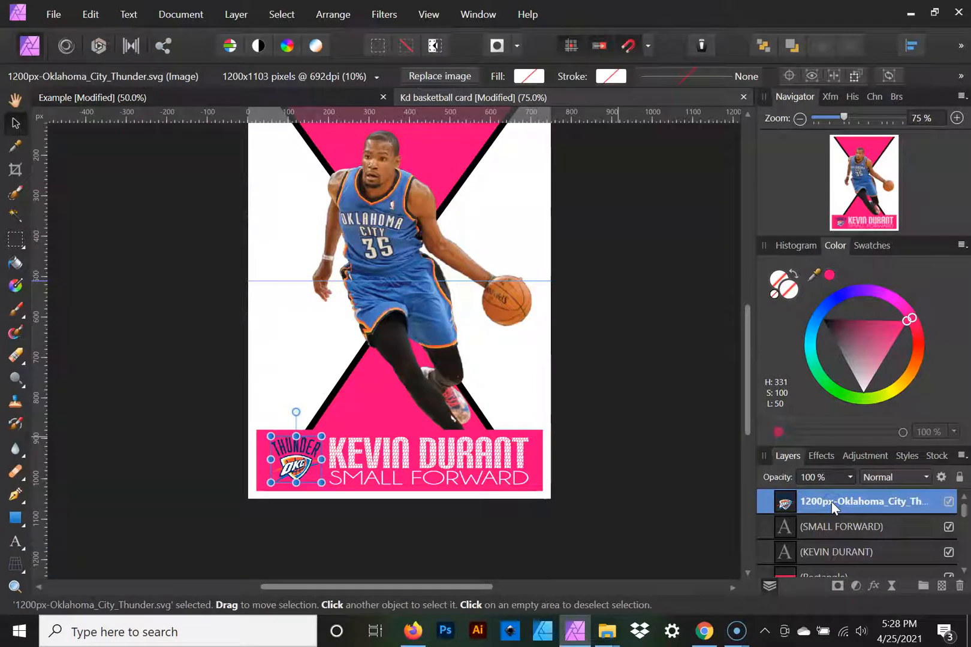
pyautogui.hotkey('ctrl', 'j')
pyautogui.click(948, 527)
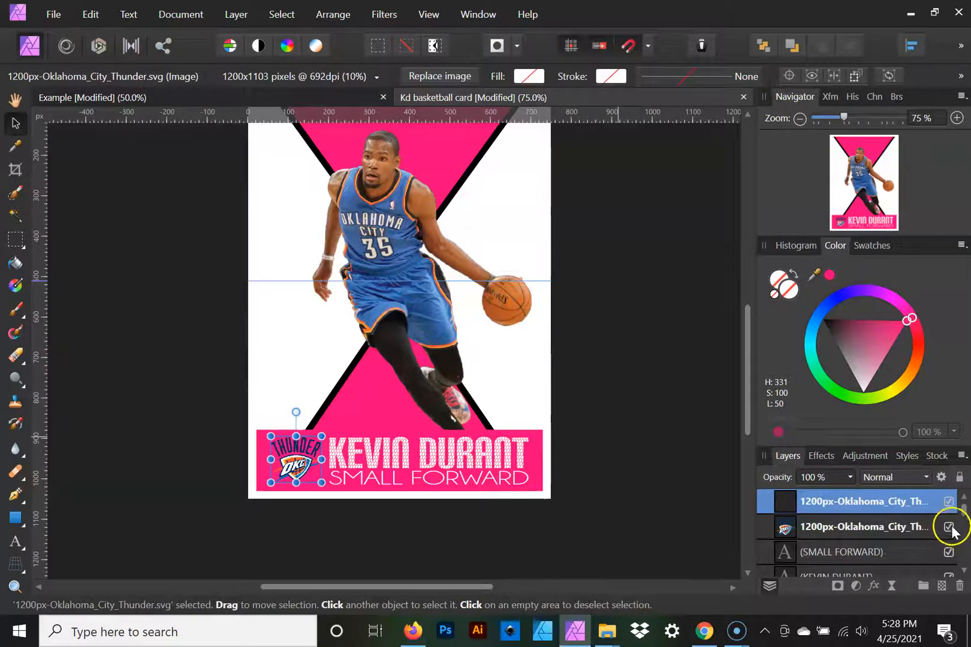
pyautogui.rightClick(830, 501)
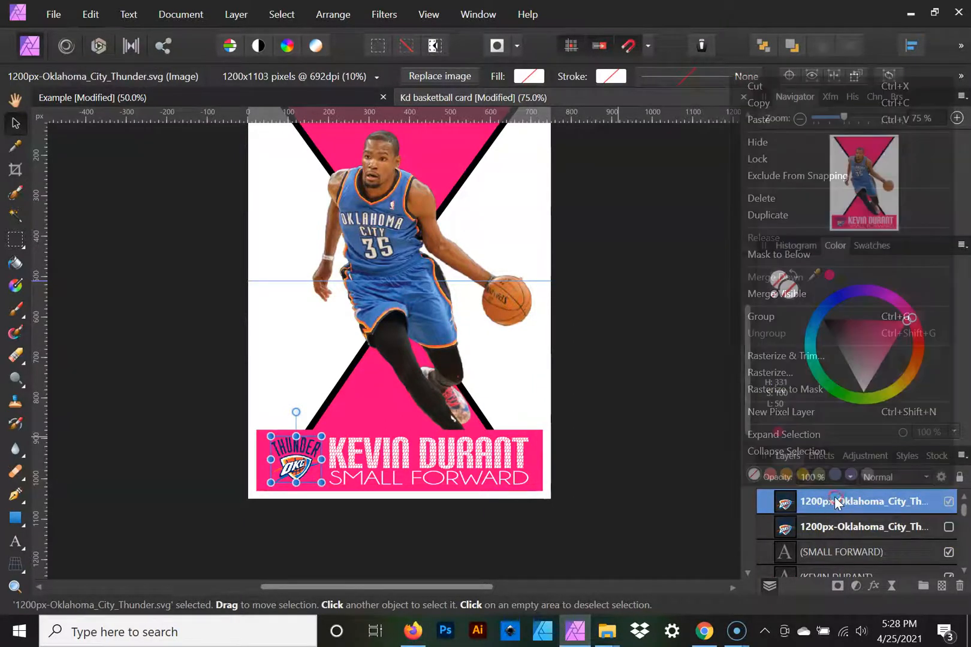
pyautogui.click(808, 372)
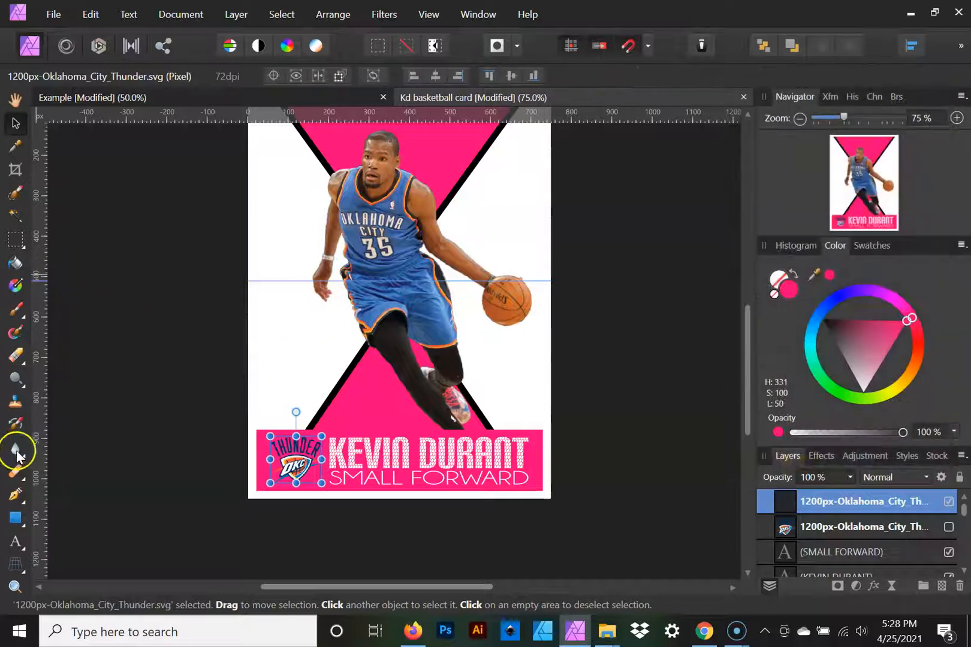
# Draw a curved Pen path segment between the THUNDER lettering and the shield of the logo
pyautogui.click(959, 121)
pyautogui.click(959, 121)
pyautogui.click(959, 121)
pyautogui.click(960, 121)
pyautogui.press('space')
pyautogui.moveTo(211, 497); pyautogui.dragTo(386, 158)
pyautogui.moveTo(342, 291); pyautogui.dragTo(500, 238)
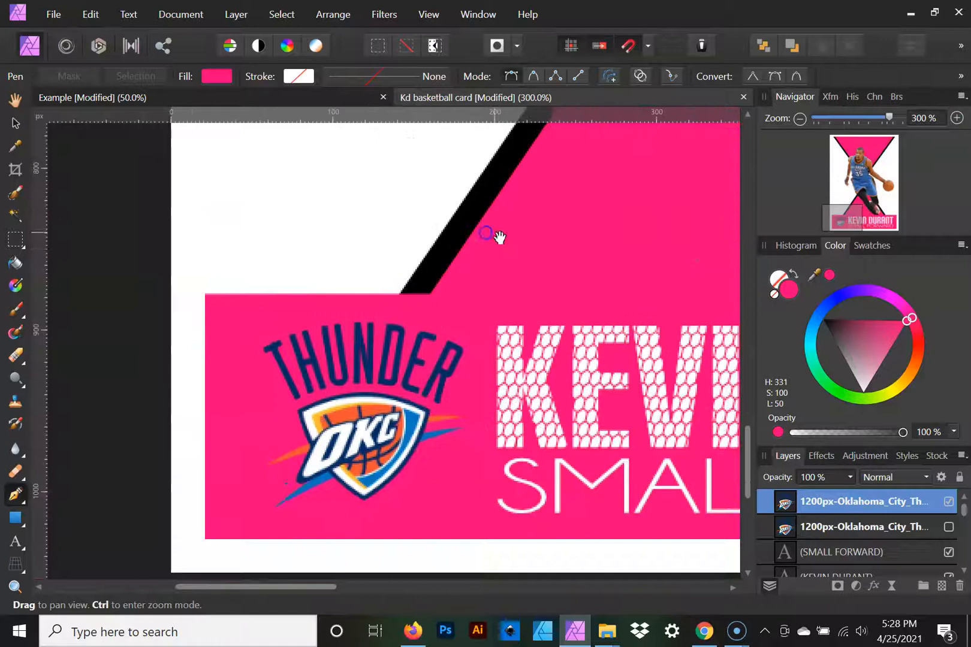
pyautogui.click(957, 118)
pyautogui.click(956, 118)
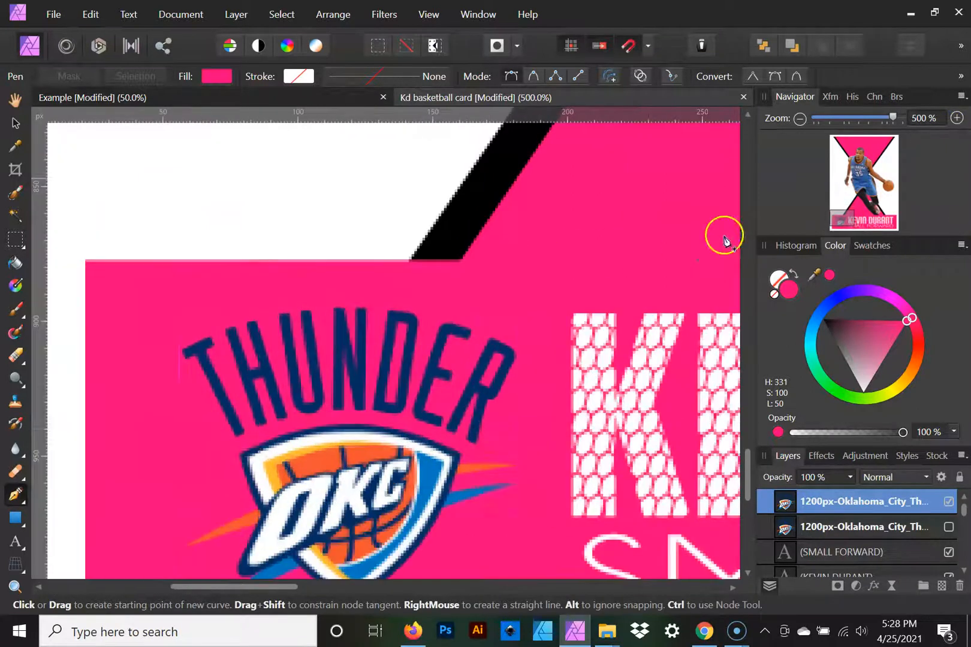
pyautogui.click(222, 448)
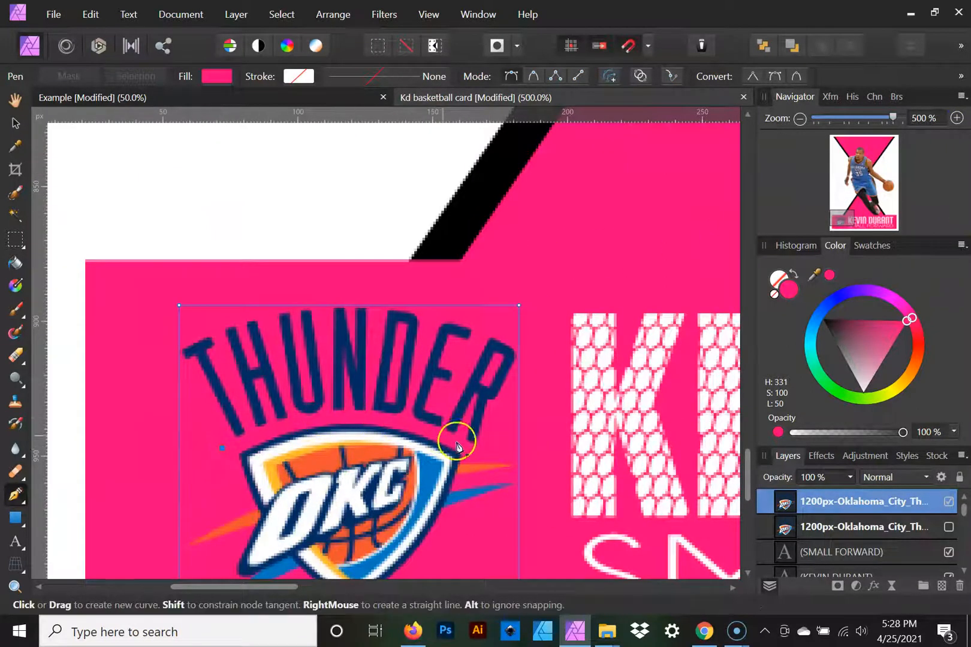
pyautogui.click(480, 454)
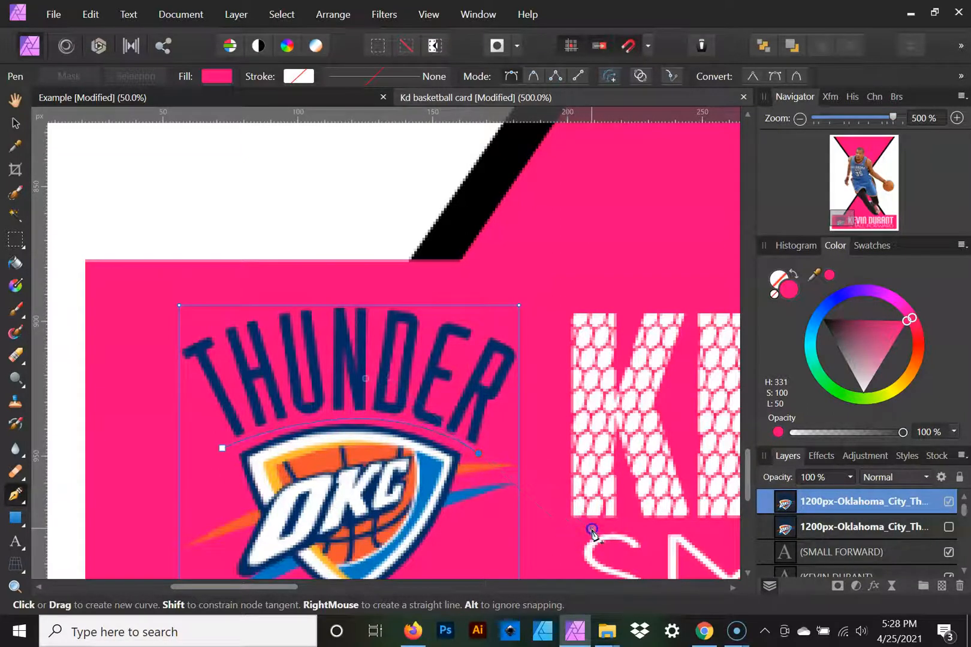
pyautogui.click(478, 454)
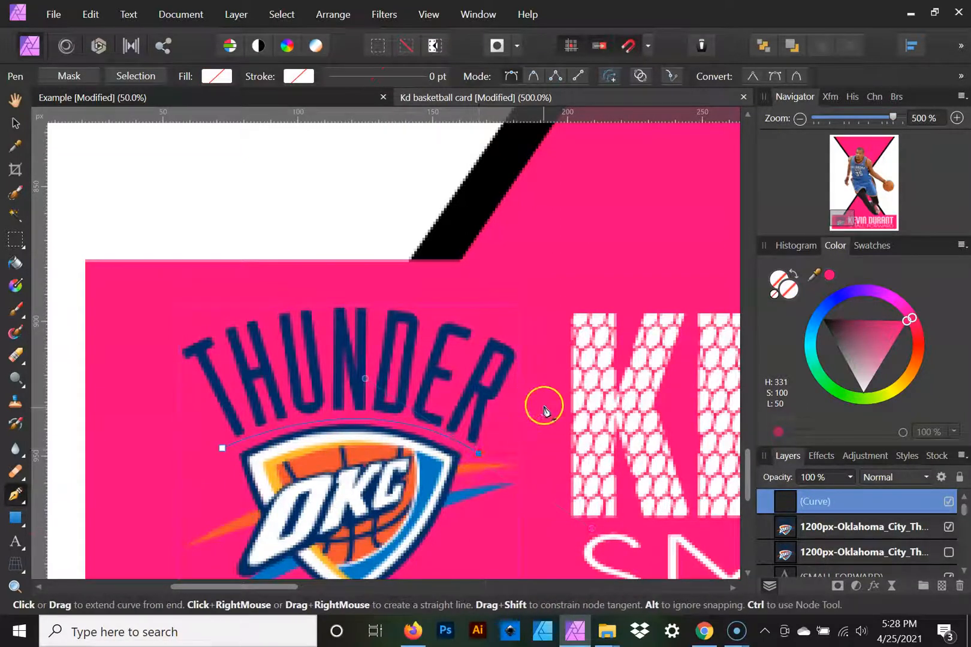
# Continue the path loosely around the outside of the THUNDER lettering and close it at its starting point
pyautogui.click(314, 275)
pyautogui.click(154, 292)
pyautogui.moveTo(133, 340); pyautogui.dragTo(135, 349)
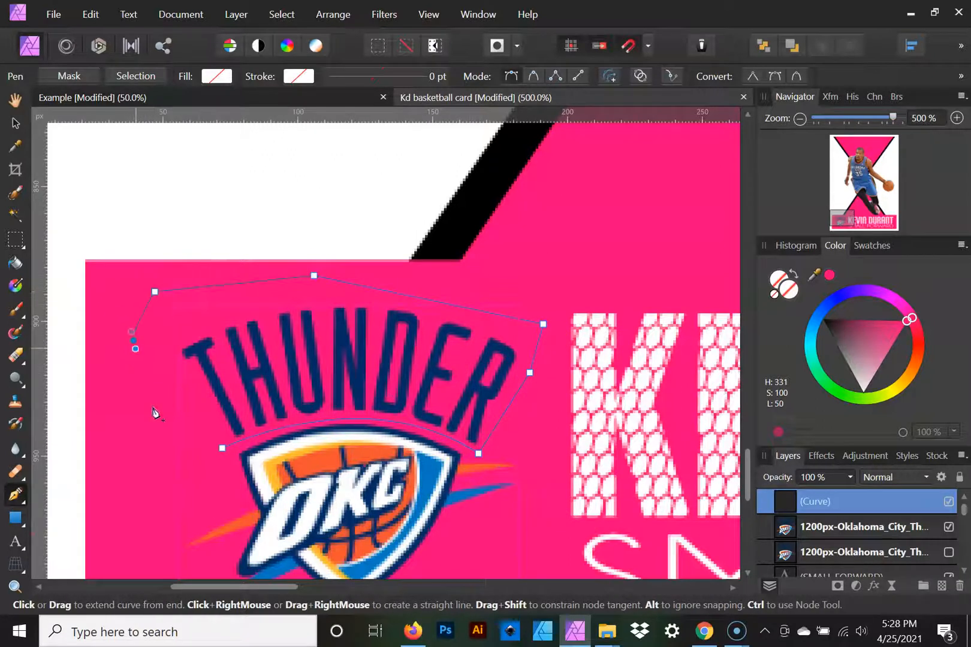
pyautogui.click(222, 449)
# Fill the closed curve with white and clip it inside the rasterized logo layer to recolour the THUNDER lettering
pyautogui.click(863, 392)
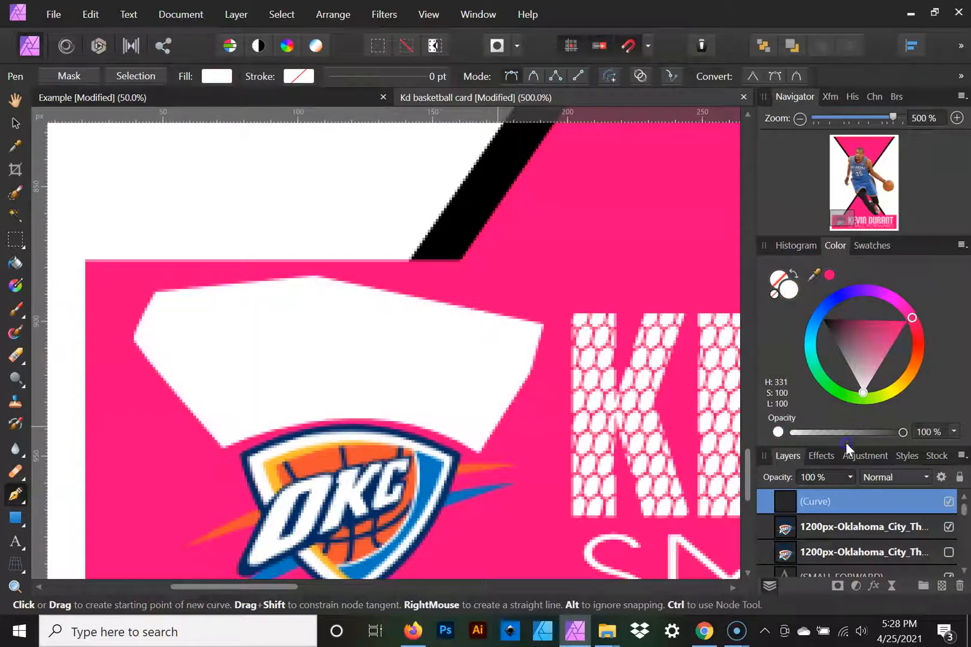
pyautogui.press('v')
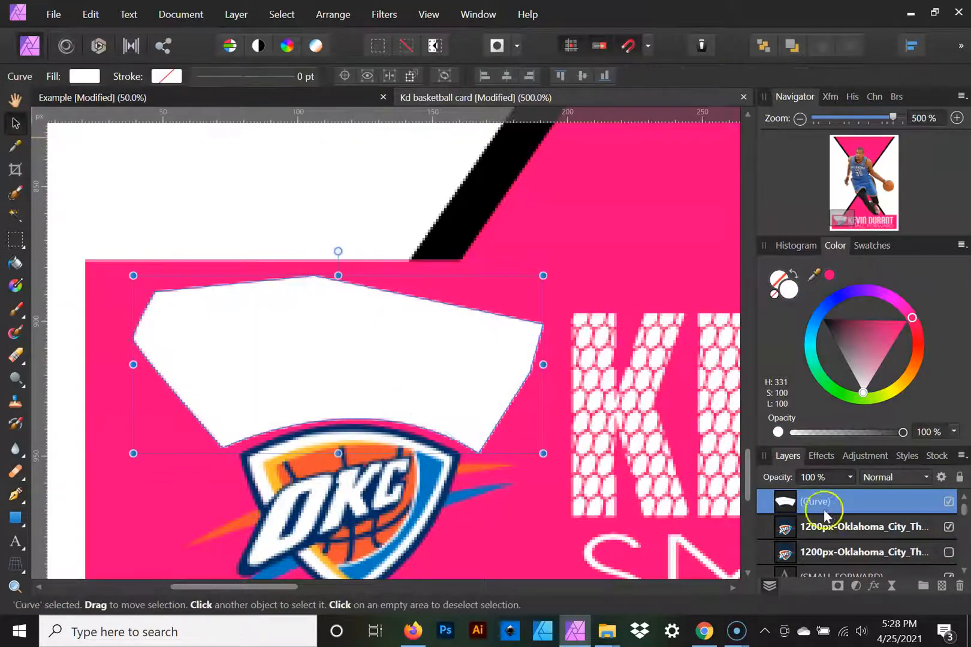
pyautogui.moveTo(802, 522); pyautogui.dragTo(804, 532)
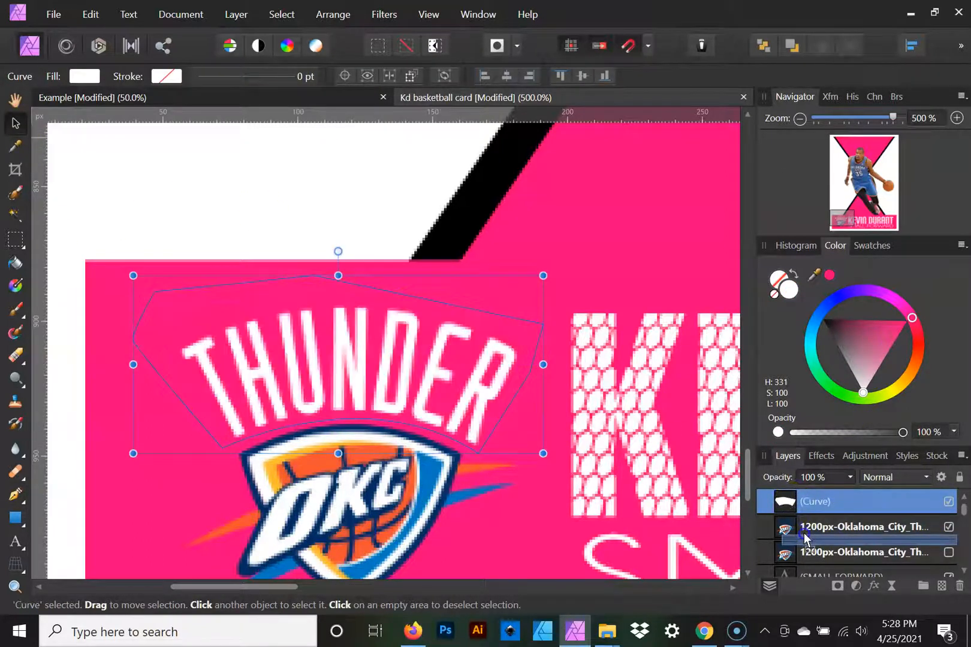
pyautogui.click(799, 118)
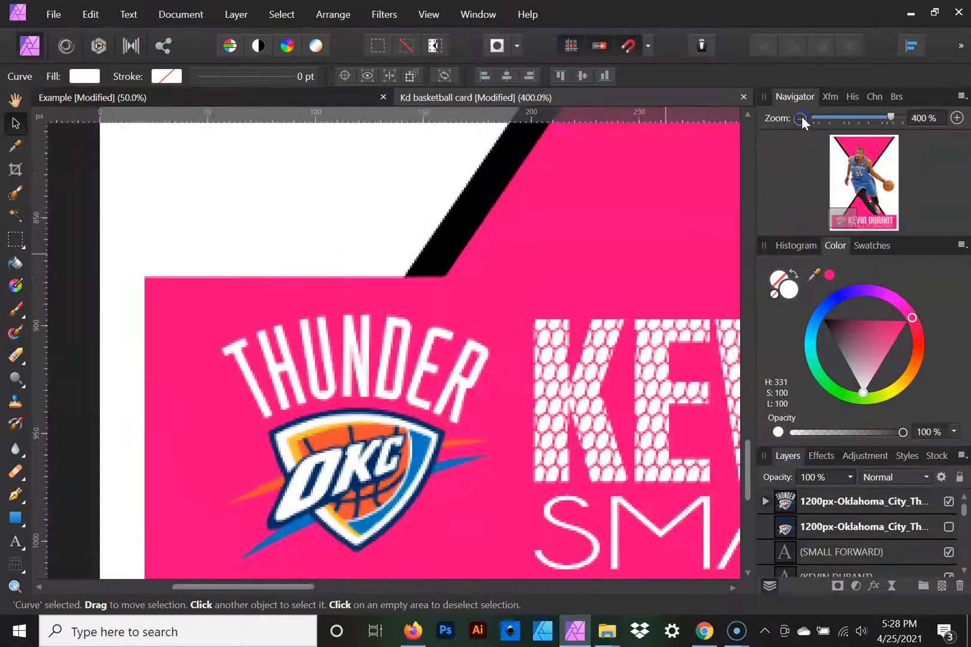
pyautogui.click(800, 119)
pyautogui.click(386, 271)
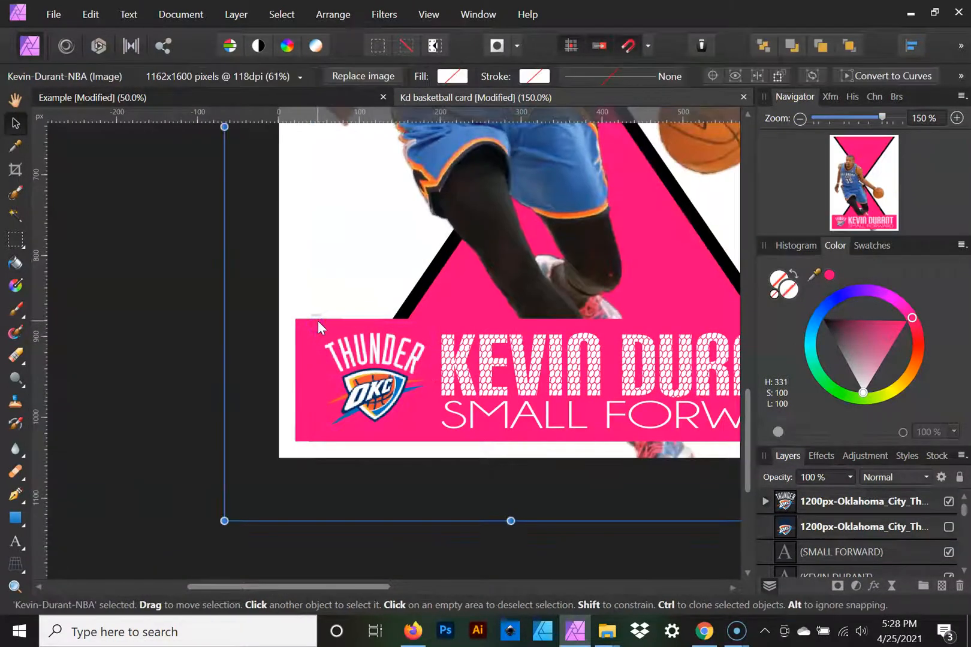
pyautogui.hotkey('ctrl', 'z')
pyautogui.press('space')
pyautogui.moveTo(222, 236); pyautogui.dragTo(176, 315)
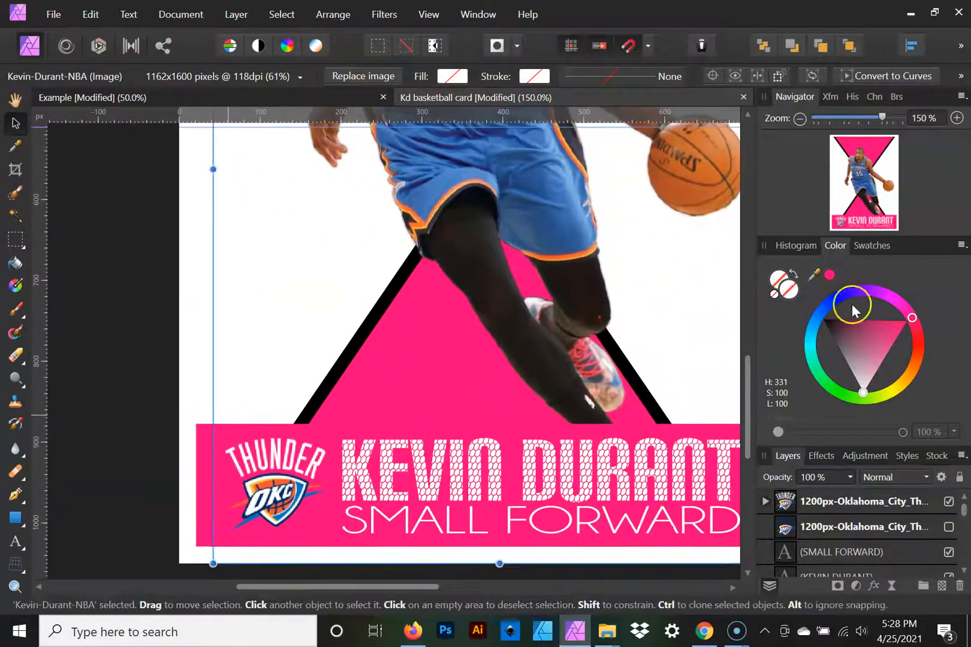
# Recolour the banner rectangle behind the name and logo to H 341, S 100, L 50
pyautogui.click(359, 532)
pyautogui.moveTo(930, 334)
pyautogui.mouseDown()
pyautogui.moveTo(905, 368)
pyautogui.moveTo(936, 338)
pyautogui.moveTo(932, 312)
pyautogui.moveTo(933, 325)
pyautogui.mouseUp()
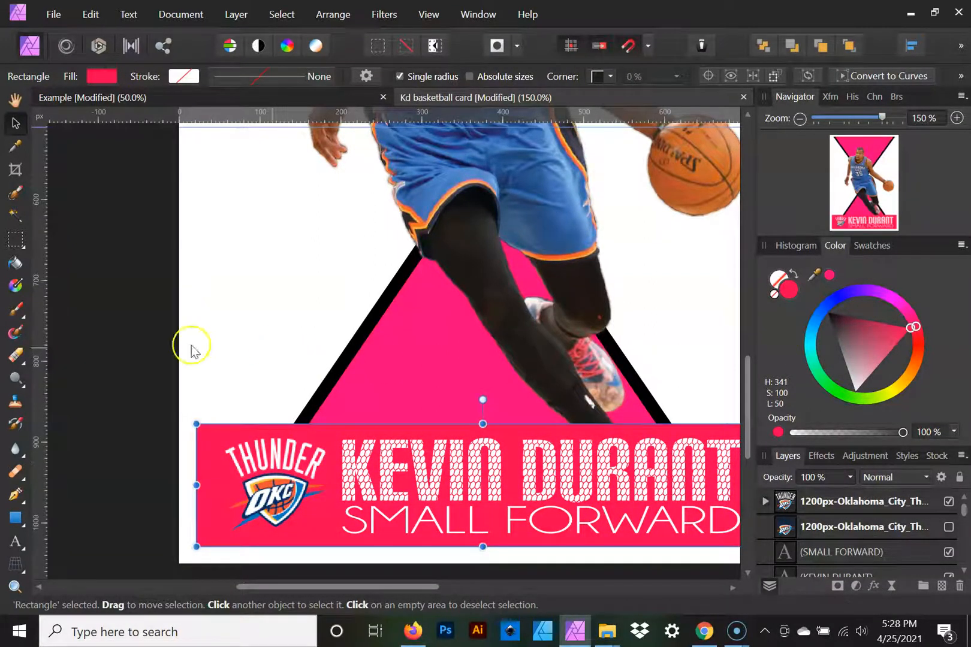
pyautogui.click(146, 343)
pyautogui.press('space')
pyautogui.moveTo(143, 339); pyautogui.dragTo(89, 308)
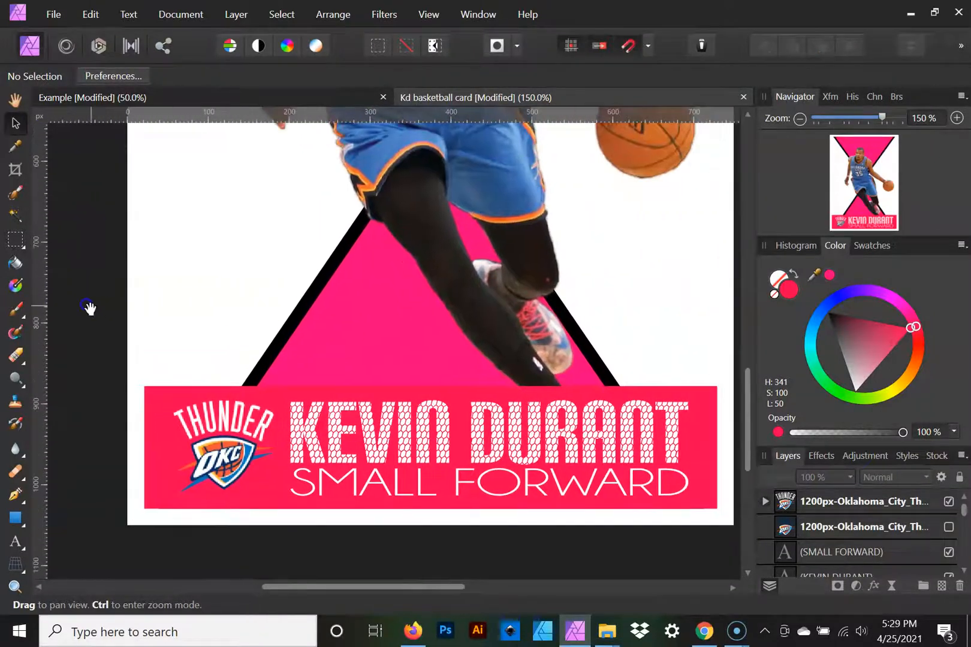
# Turn a copy of the banner rectangle into a thin white strip along its upper edge, stretched to both card edges
pyautogui.click(311, 388)
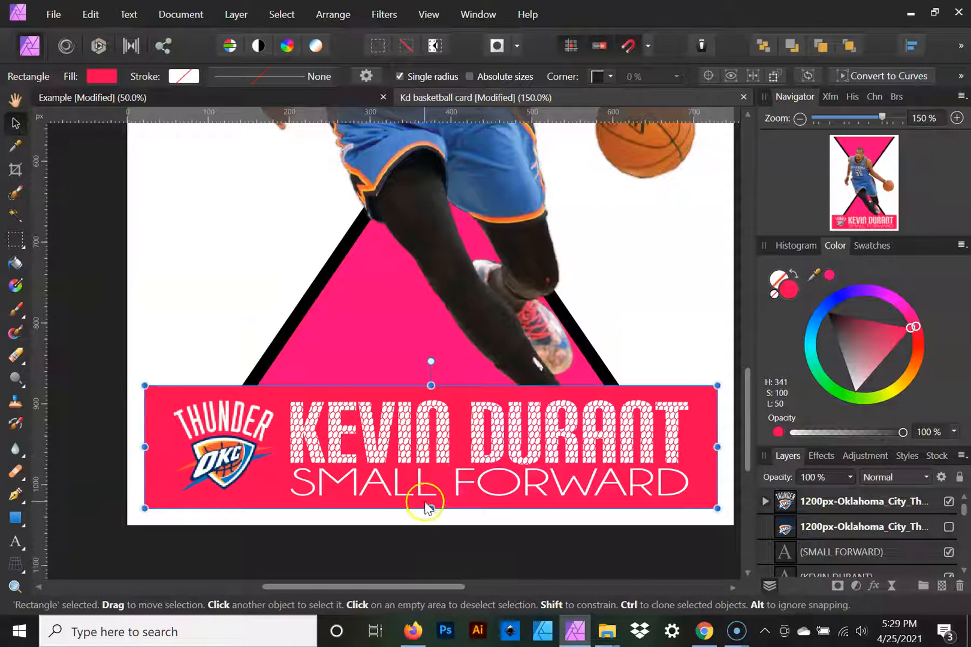
pyautogui.moveTo(429, 508); pyautogui.dragTo(445, 392)
pyautogui.moveTo(911, 328)
pyautogui.mouseDown()
pyautogui.moveTo(910, 300)
pyautogui.moveTo(878, 370)
pyautogui.moveTo(886, 407)
pyautogui.mouseUp()
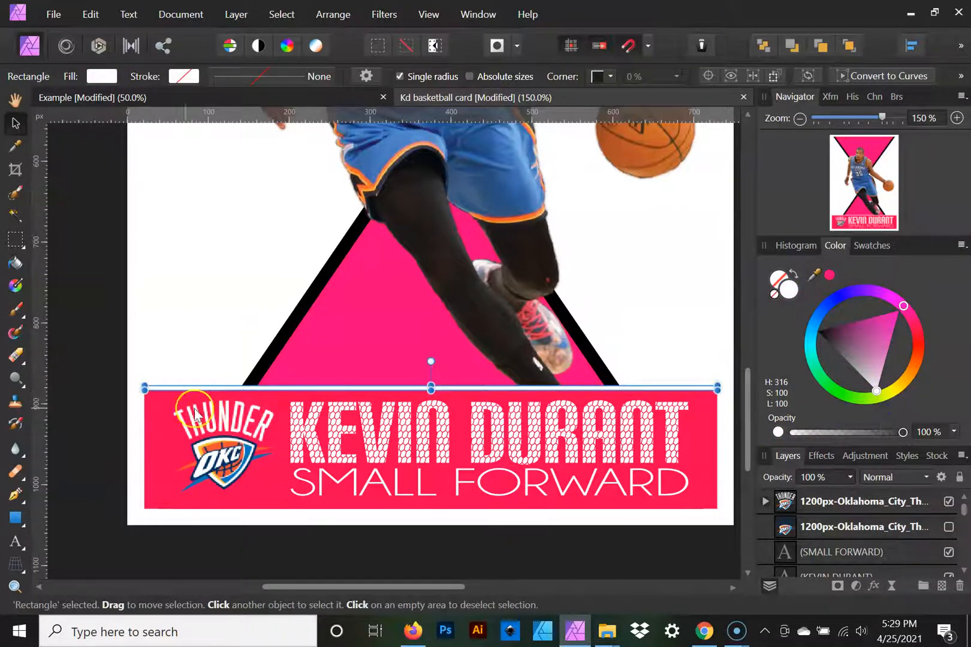
pyautogui.moveTo(142, 389); pyautogui.dragTo(126, 388)
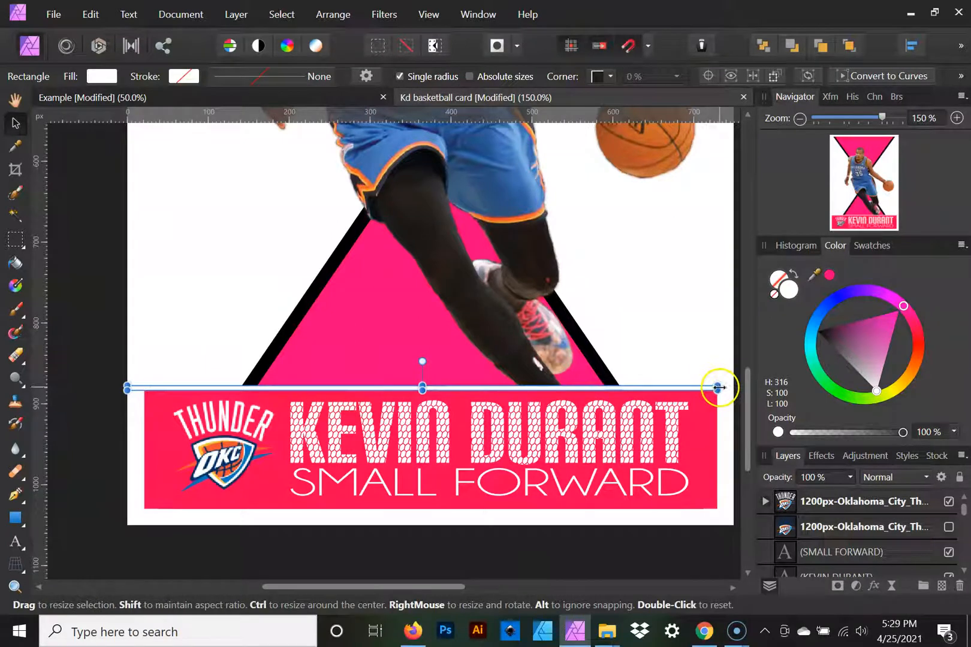
pyautogui.moveTo(721, 388); pyautogui.dragTo(734, 389)
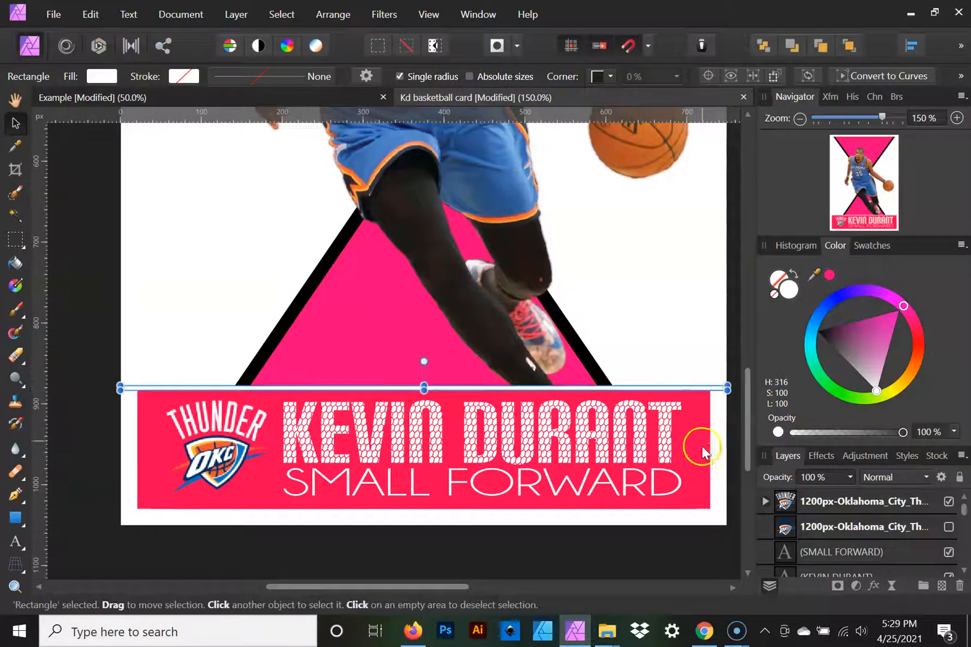
pyautogui.click(686, 547)
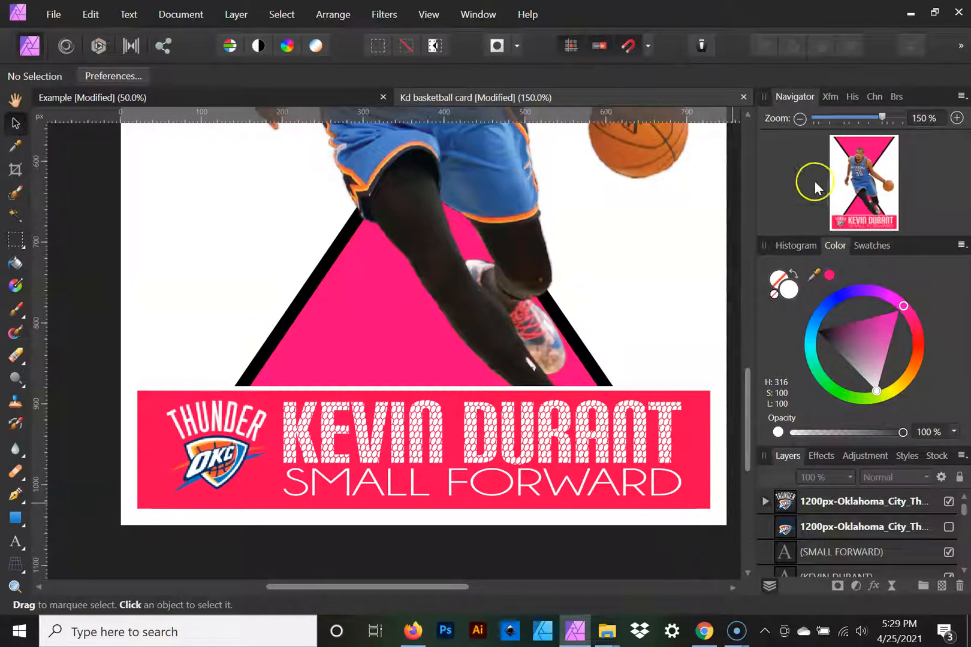
# Duplicate the Kevin-Durant-NBA image and offset the lower copy slightly to the right of the original
pyautogui.click(799, 119)
pyautogui.click(798, 120)
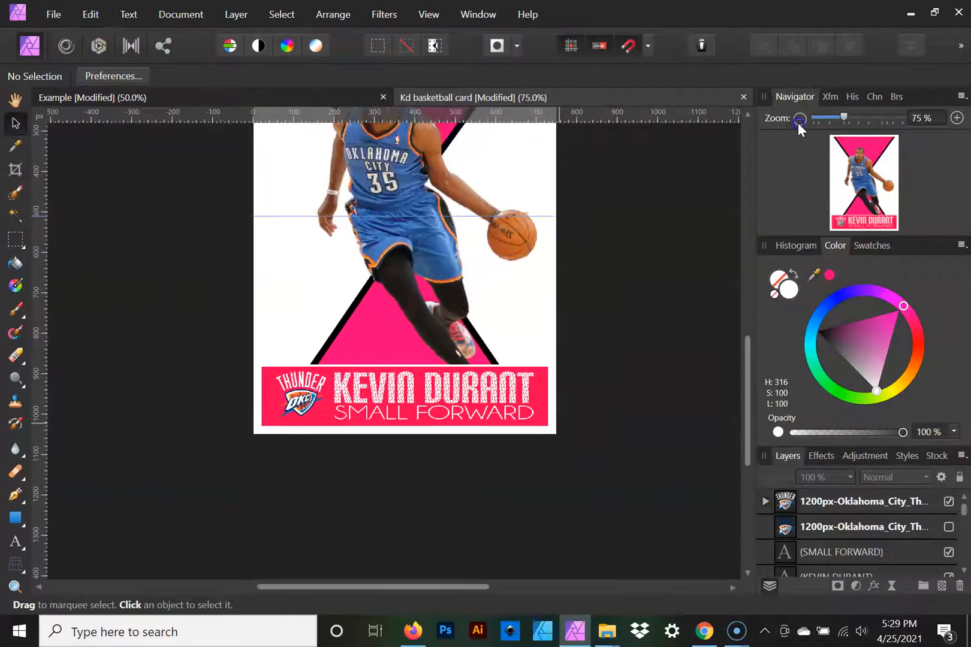
pyautogui.moveTo(650, 219); pyautogui.dragTo(658, 348)
pyautogui.click(392, 309)
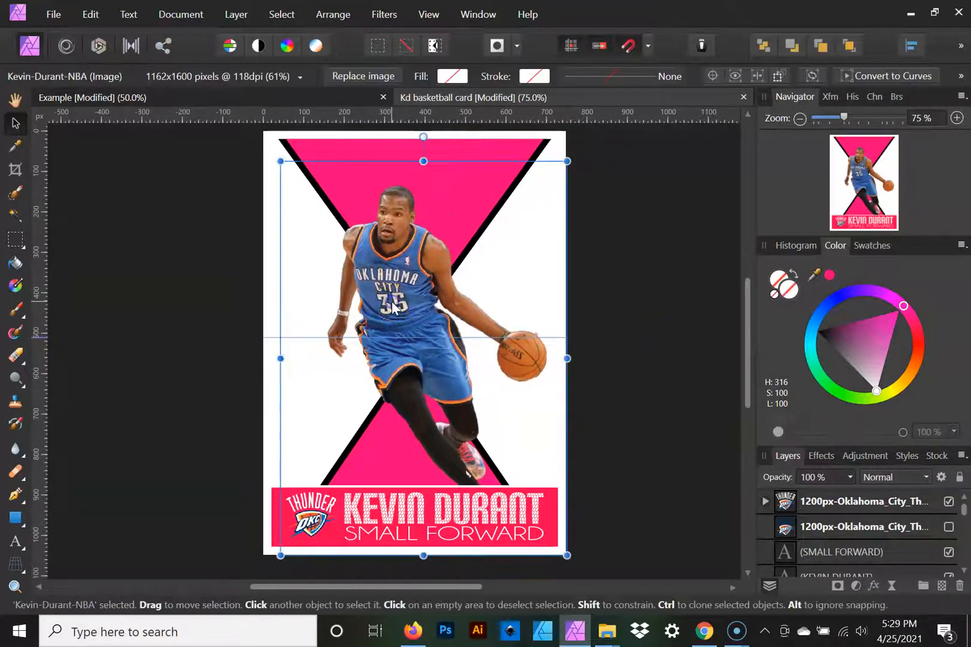
pyautogui.scroll(-4, 868, 534)
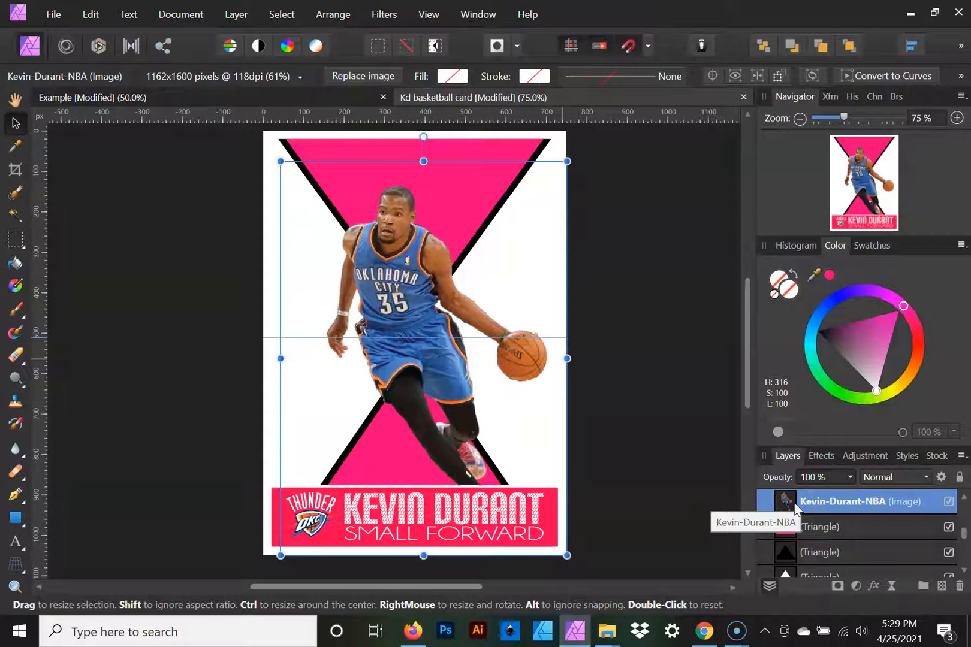
pyautogui.hotkey('ctrl', 'j')
pyautogui.click(830, 528)
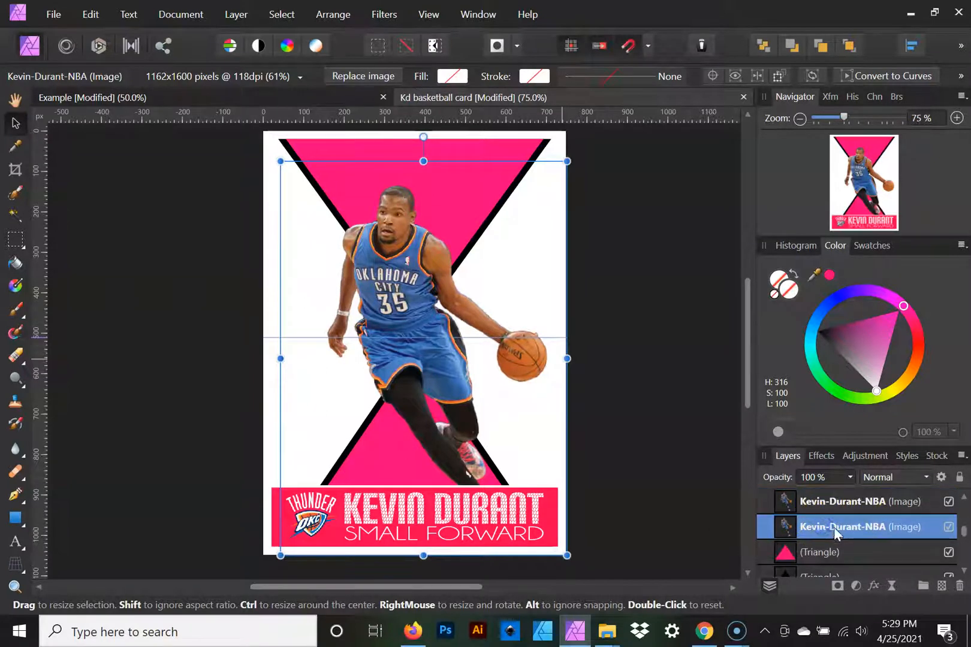
pyautogui.moveTo(364, 332); pyautogui.dragTo(398, 322)
# Apply a Motion Blur with a 29.3 px radius and 0° rotation to the lower player copy
pyautogui.click(379, 23)
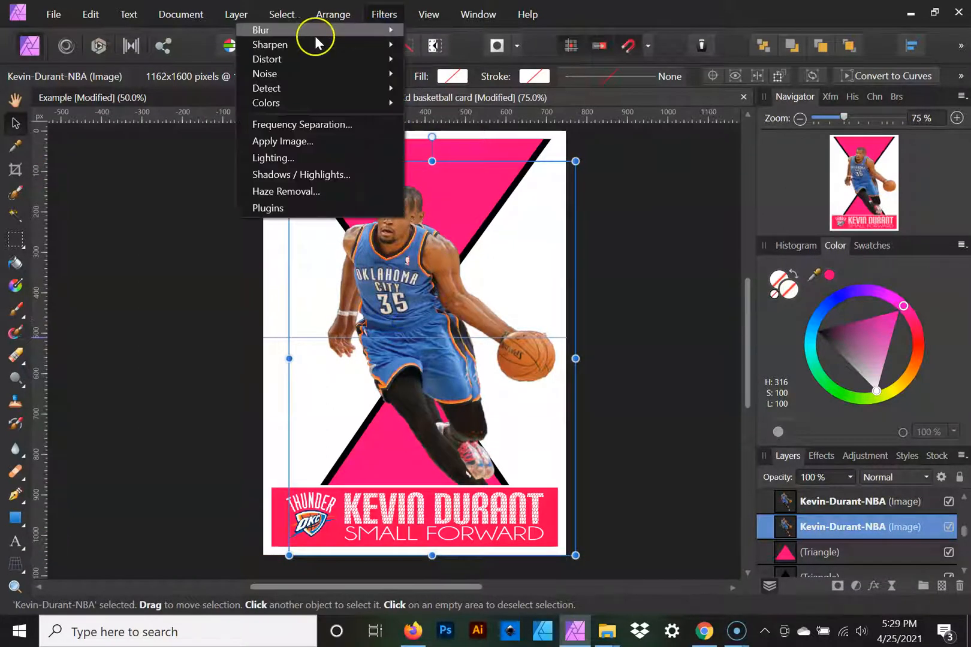
pyautogui.moveTo(312, 35)
pyautogui.click(159, 104)
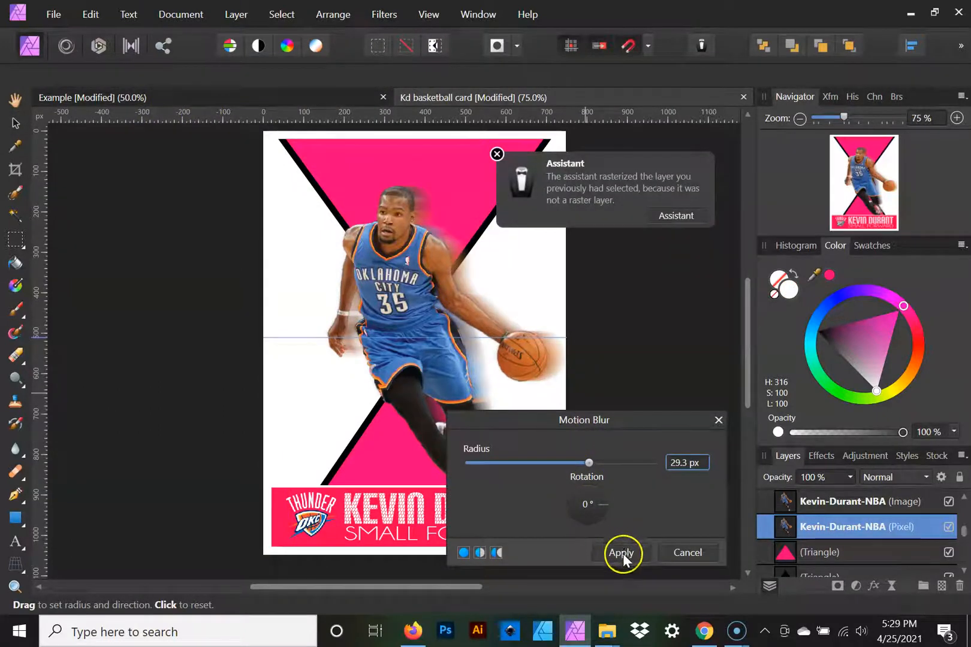
pyautogui.click(622, 553)
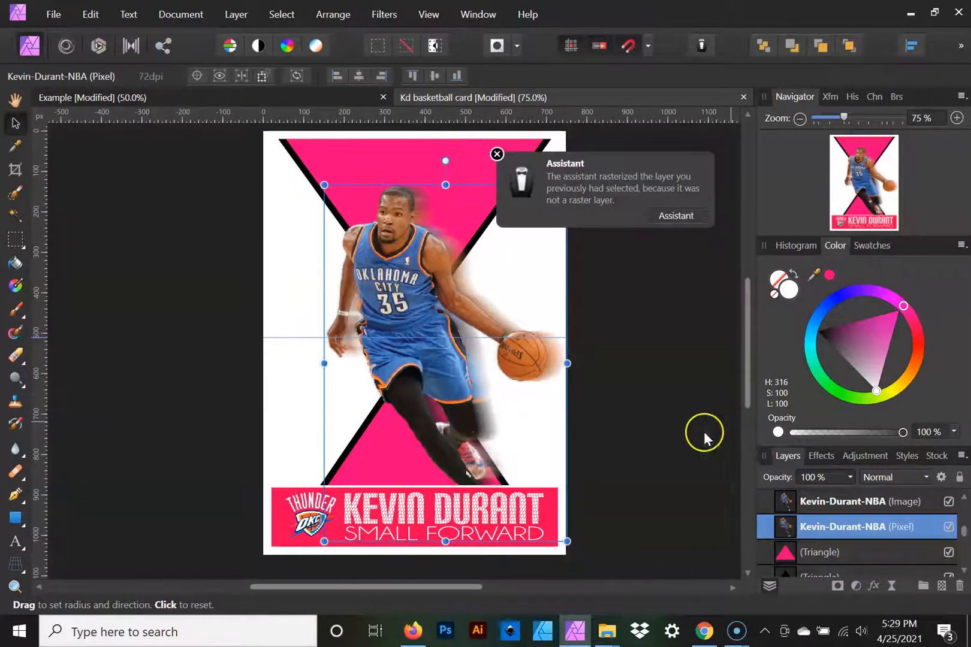
# Duplicate the sharp player image and enable the 3D layer effect on the topmost copy
pyautogui.click(835, 503)
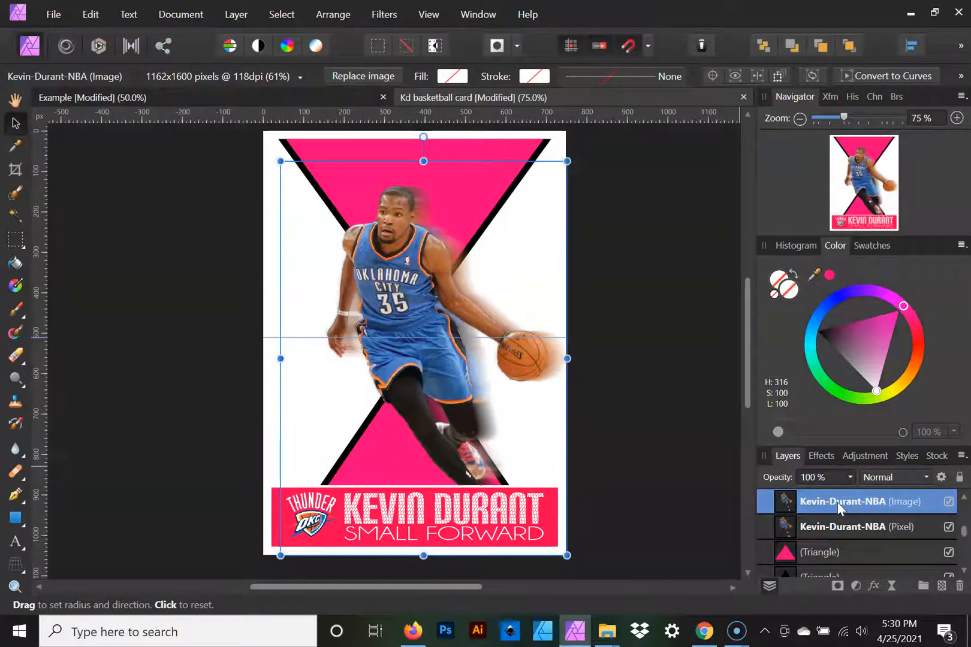
pyautogui.hotkey('ctrl', 'j')
pyautogui.click(829, 509)
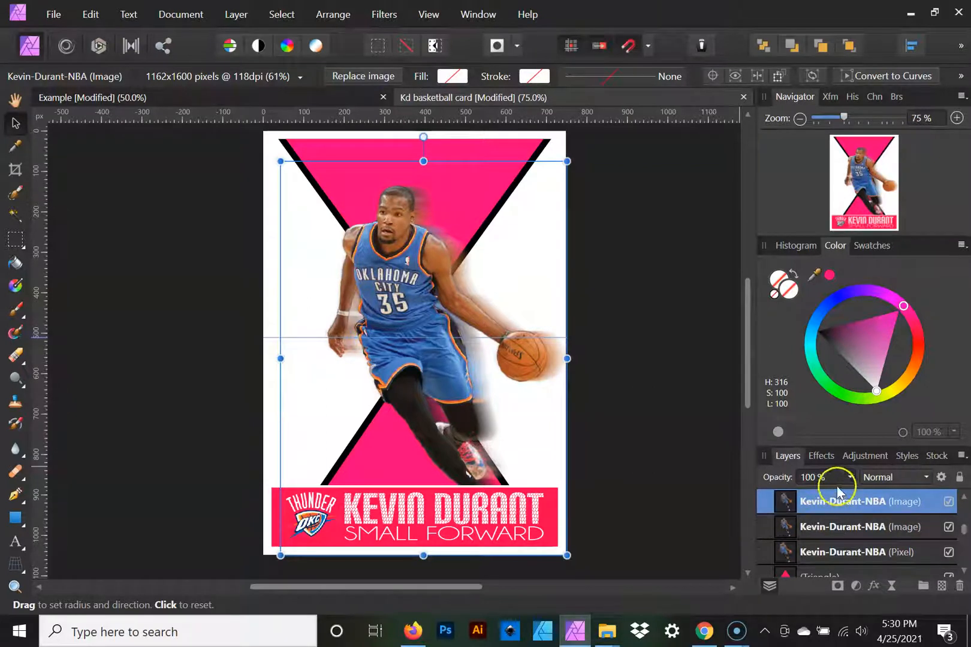
pyautogui.click(834, 459)
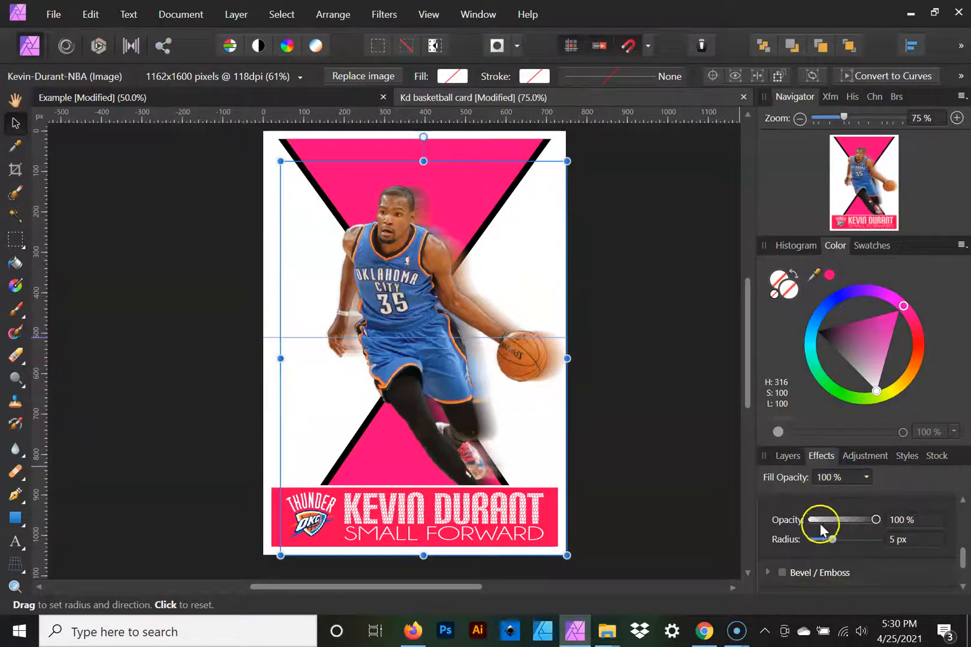
pyautogui.scroll(-3, 774, 507)
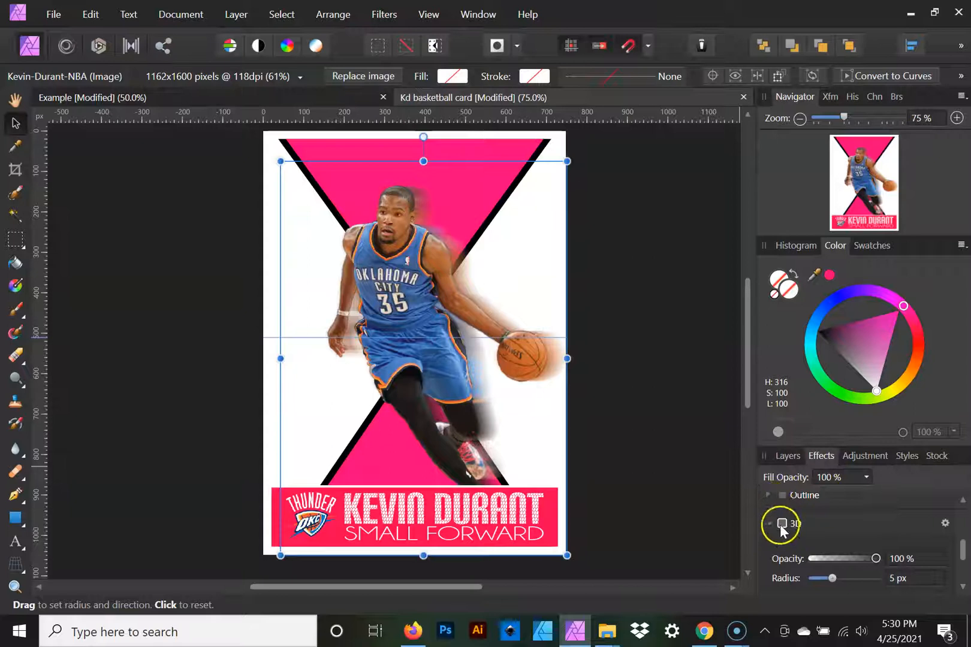
pyautogui.click(781, 523)
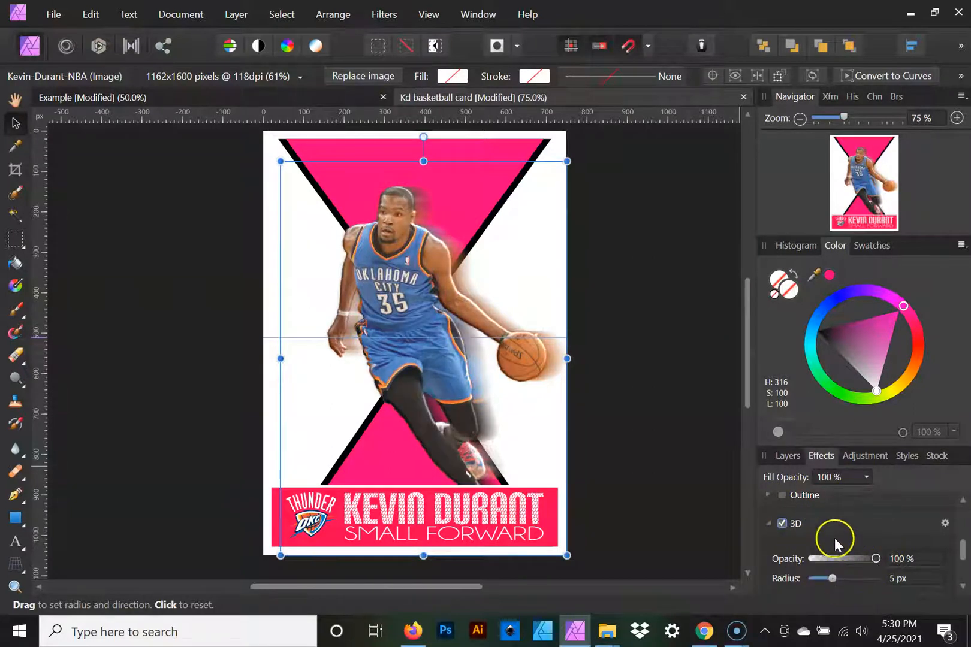
# Try an Outer Glow in the banner's pink-red with an enlarged radius on the topmost player copy, and disable it
pyautogui.scroll(3, 779, 536)
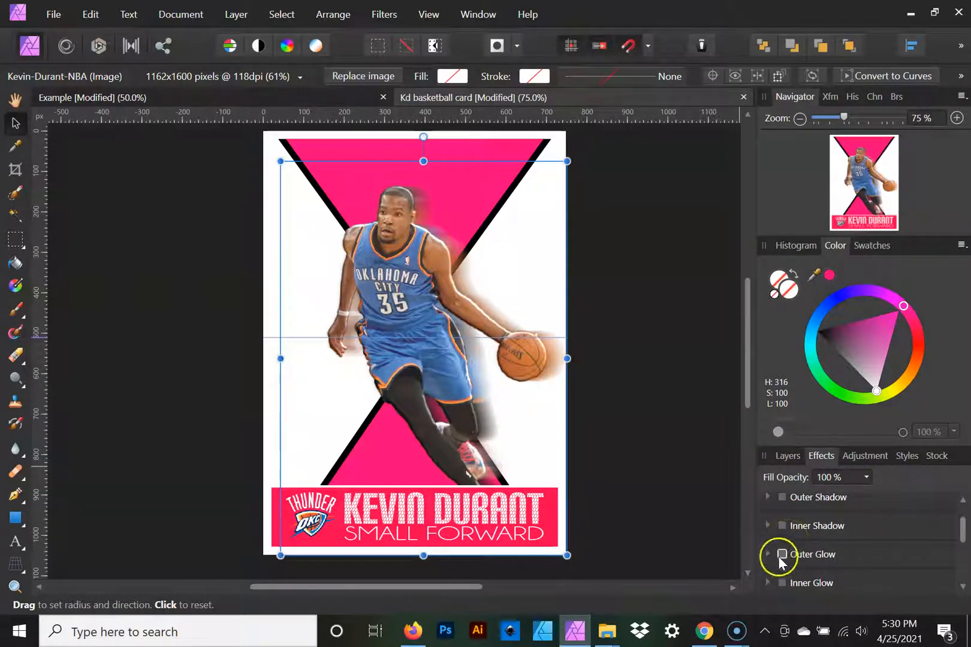
pyautogui.click(782, 554)
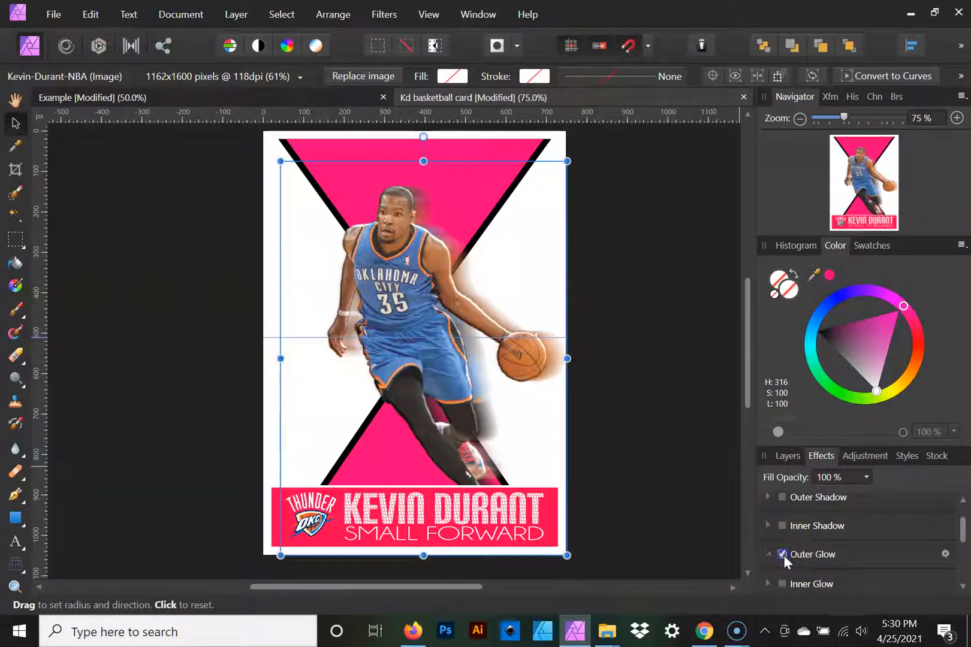
pyautogui.scroll(-1, 832, 568)
pyautogui.click(841, 548)
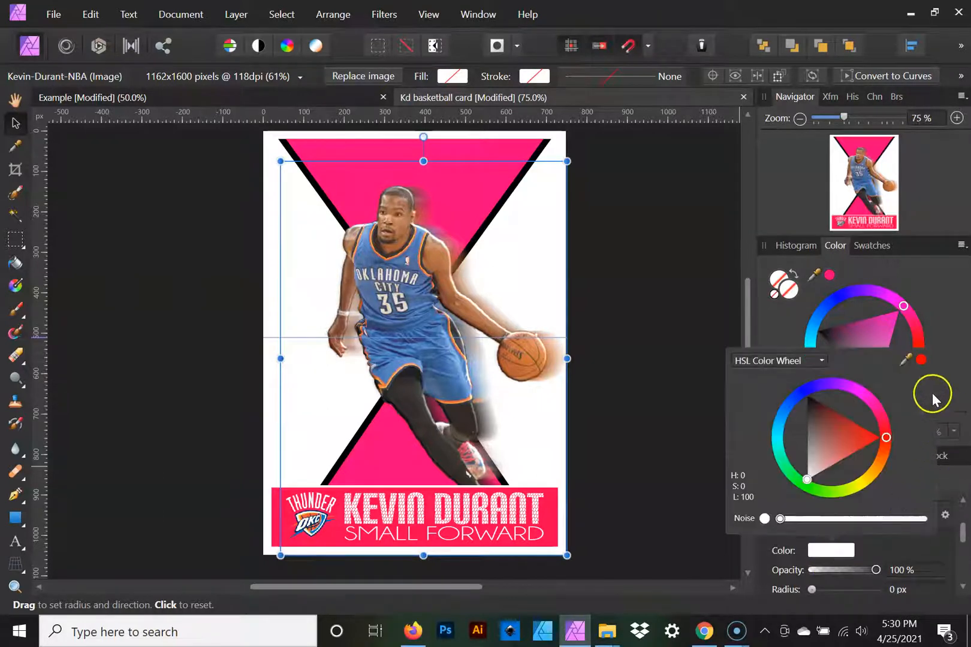
pyautogui.moveTo(921, 360); pyautogui.dragTo(330, 528)
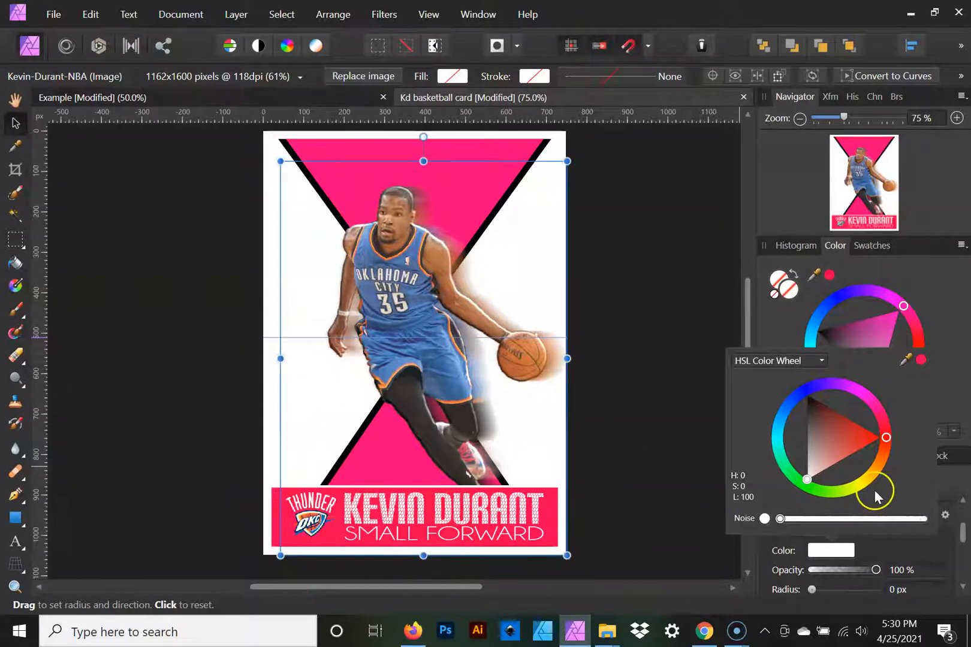
pyautogui.click(921, 359)
pyautogui.click(813, 590)
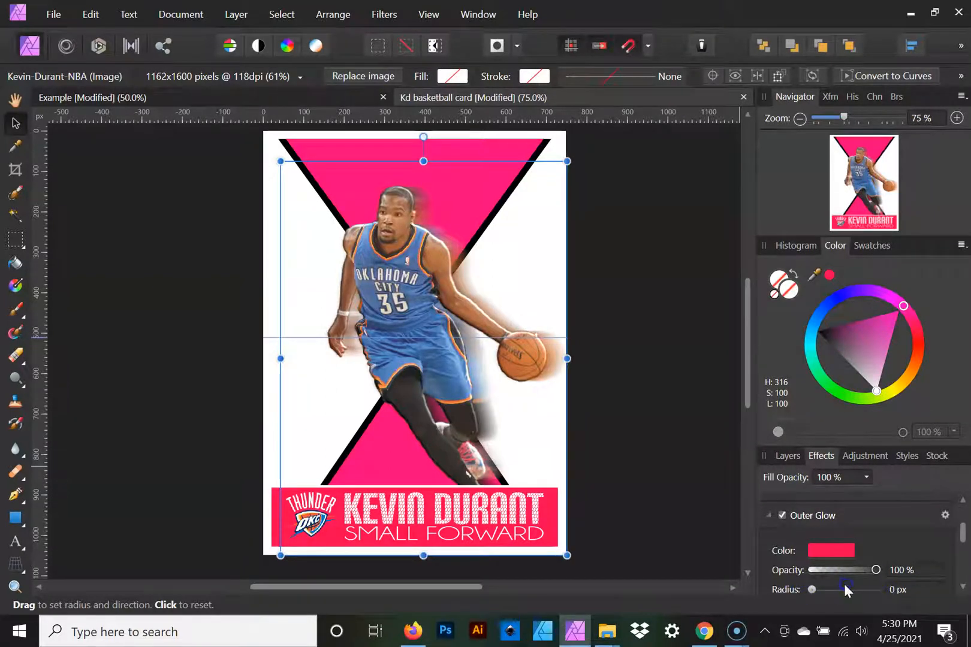
pyautogui.scroll(-1, 846, 590)
pyautogui.moveTo(814, 577); pyautogui.dragTo(864, 577)
pyautogui.scroll(1, 791, 548)
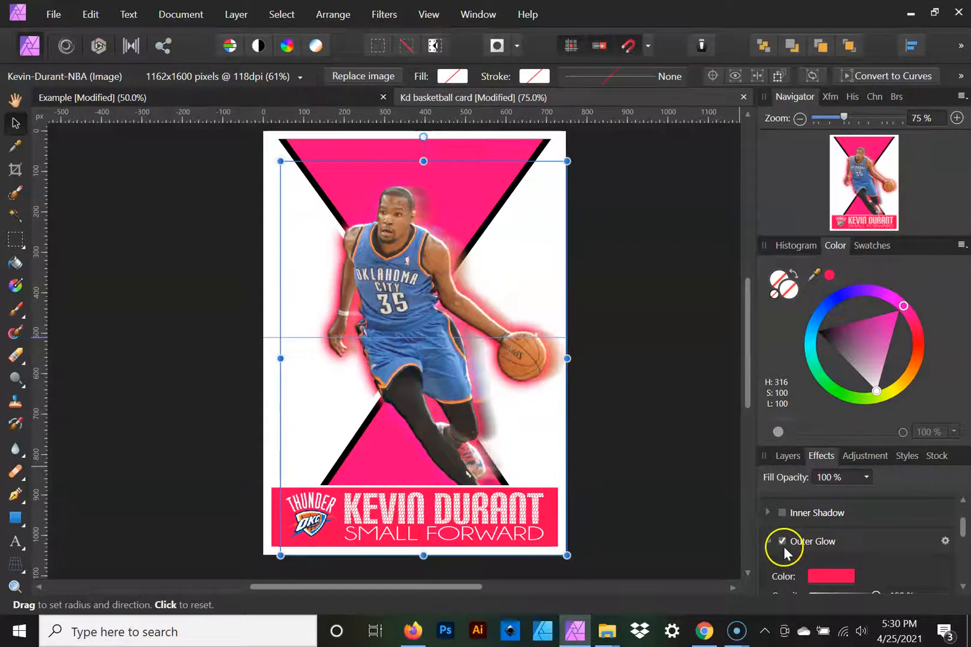
pyautogui.click(781, 542)
# Add an Inner Glow to the topmost player copy using the banner's pink-red, 53 % opacity and a 9 px radius
pyautogui.click(781, 571)
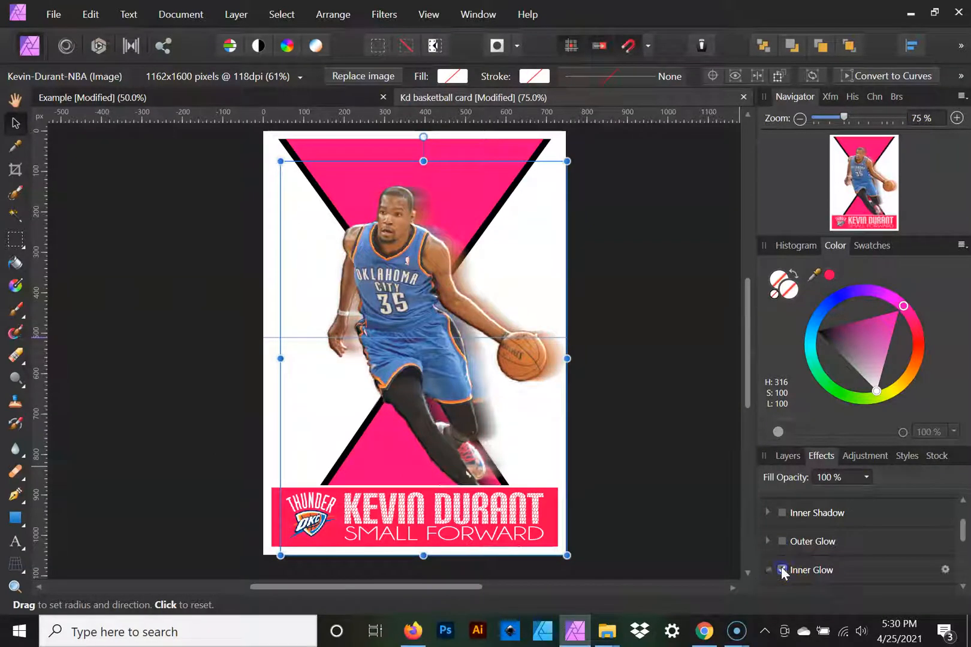
pyautogui.click(822, 570)
pyautogui.click(828, 566)
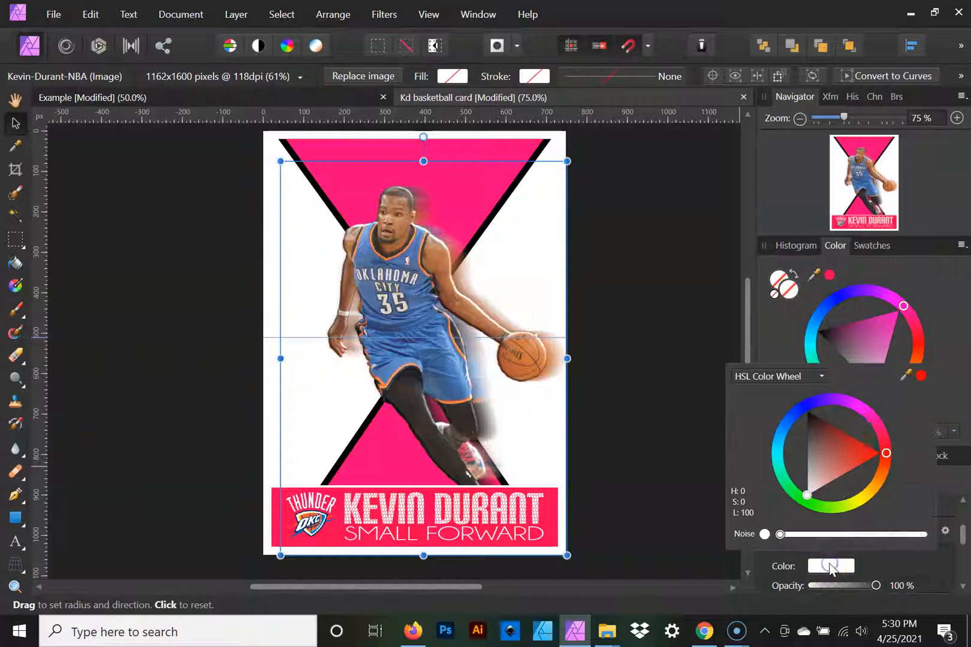
pyautogui.moveTo(926, 383); pyautogui.dragTo(333, 530)
pyautogui.click(921, 376)
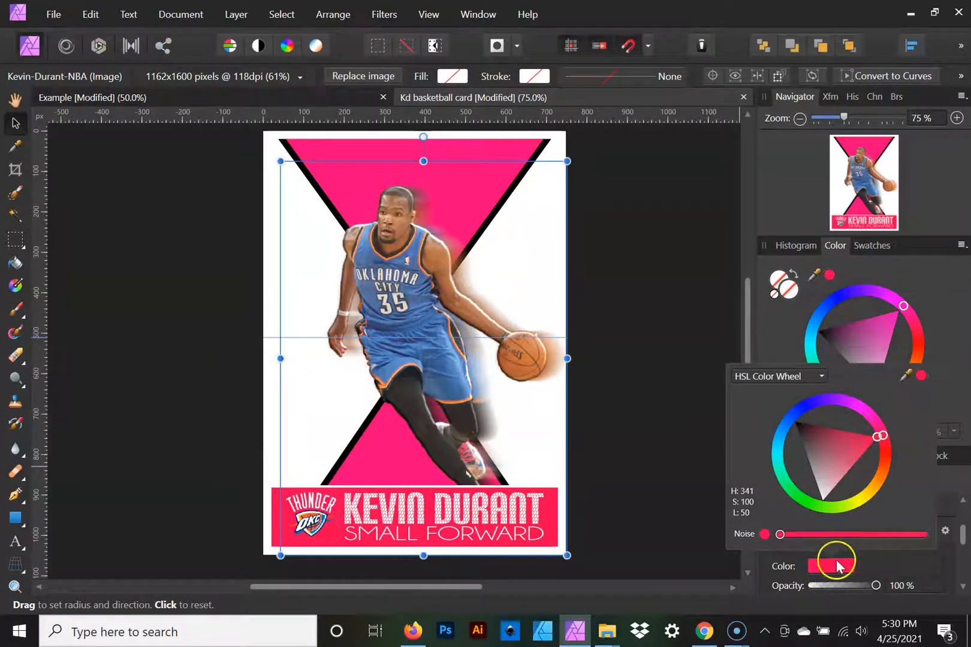
pyautogui.scroll(-1, 877, 566)
pyautogui.moveTo(810, 568); pyautogui.dragTo(838, 567)
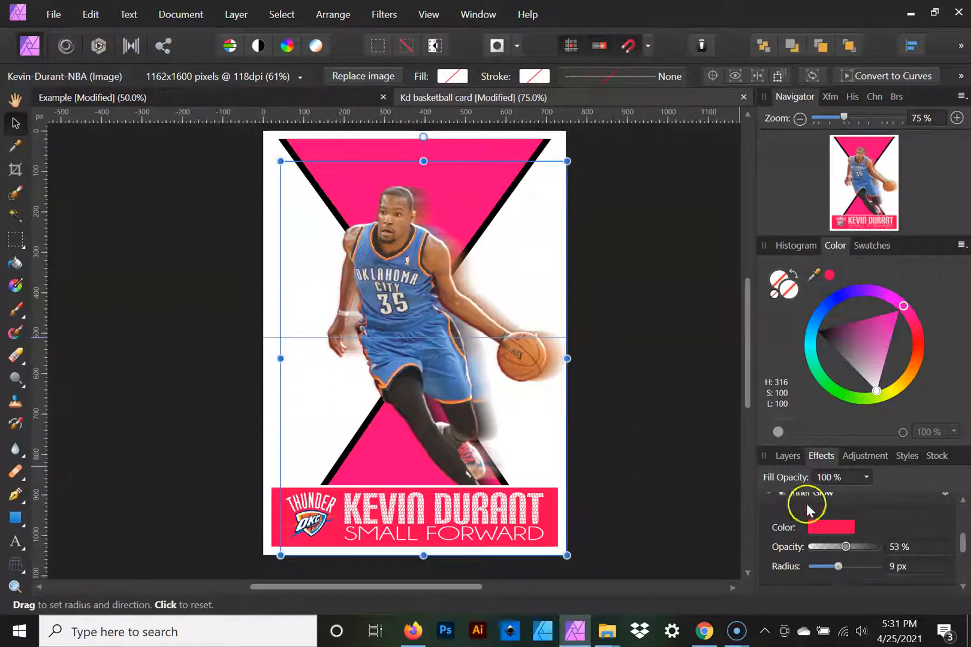
# Set the blend mode of the topmost player copy to Soft Light
pyautogui.click(793, 459)
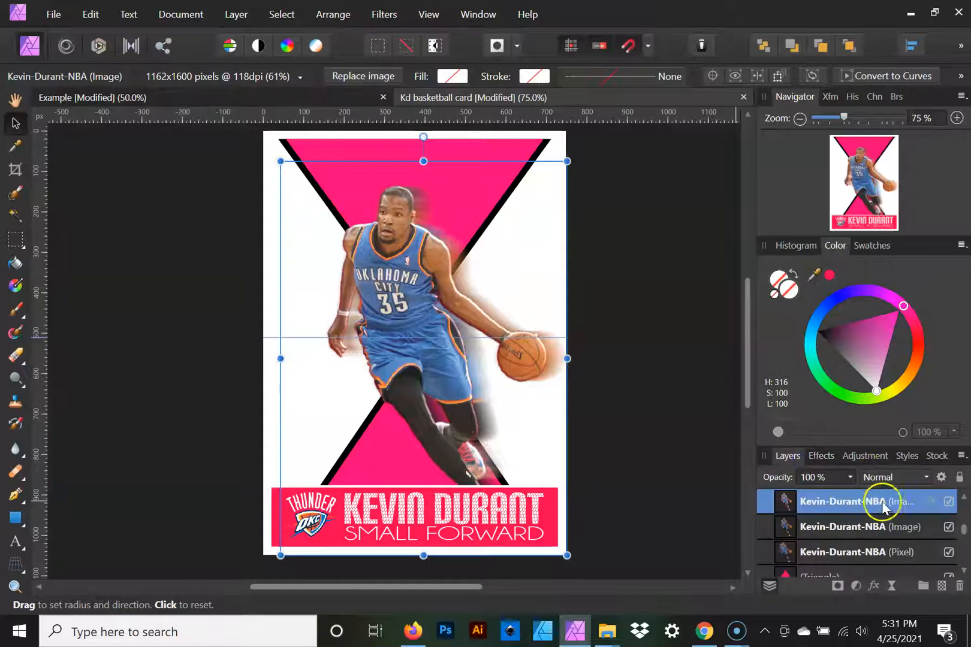
pyautogui.click(918, 477)
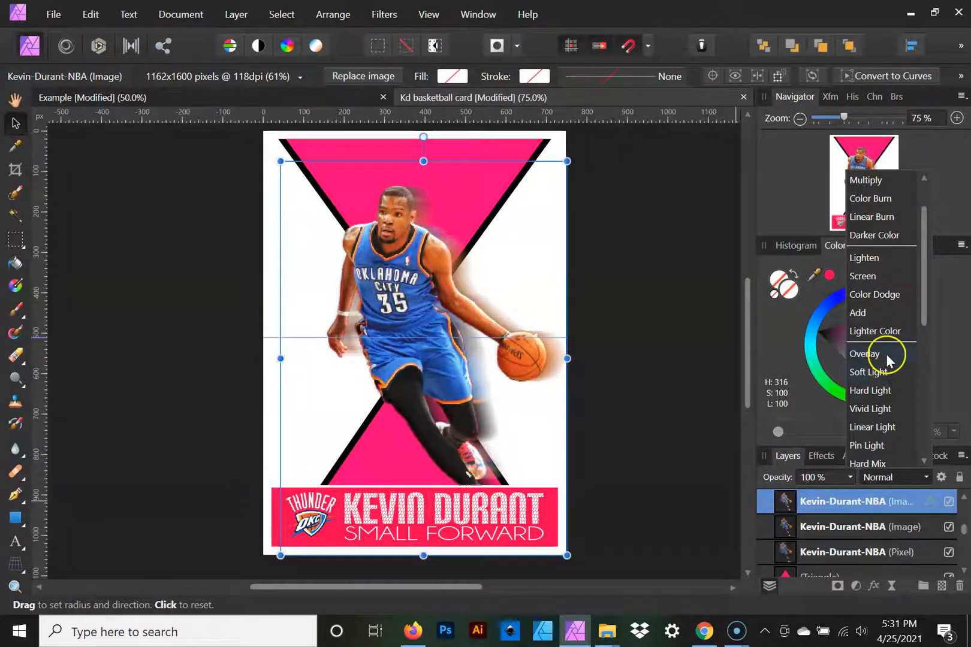
pyautogui.click(889, 372)
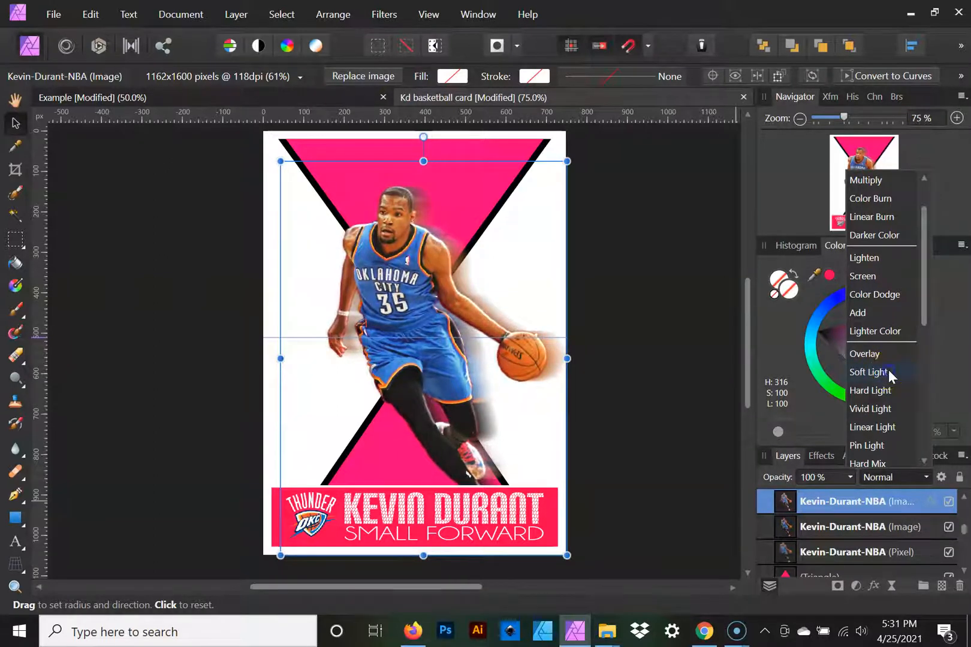
pyautogui.click(889, 373)
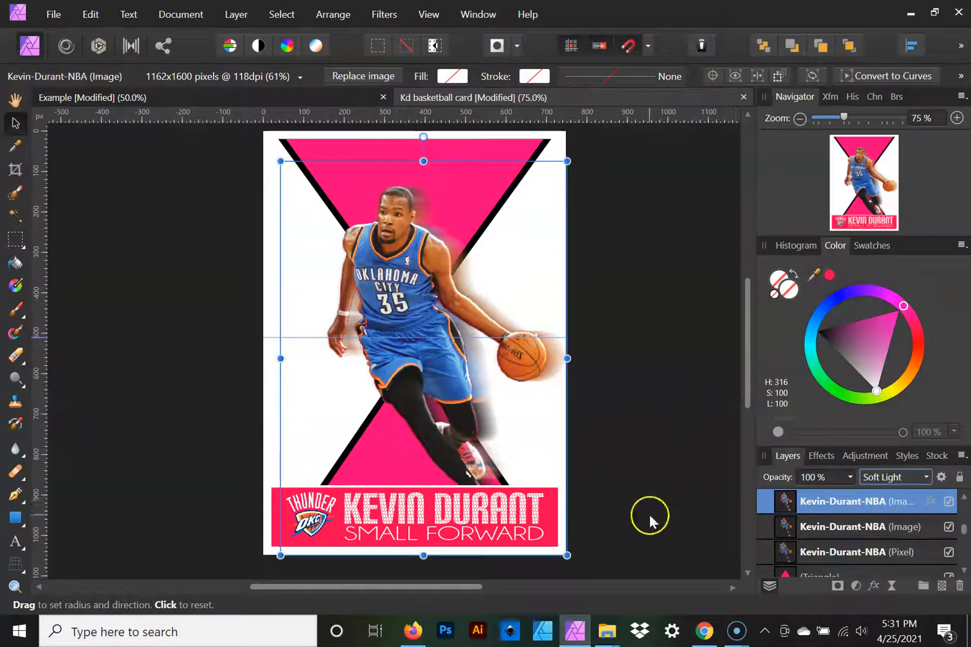
# Place the blue-red smoke wallpaper image (14-148199_nice-wallpaper-for-iphone-x-bg-blue-red) from the card demo folder onto the card
pyautogui.moveTo(605, 628)
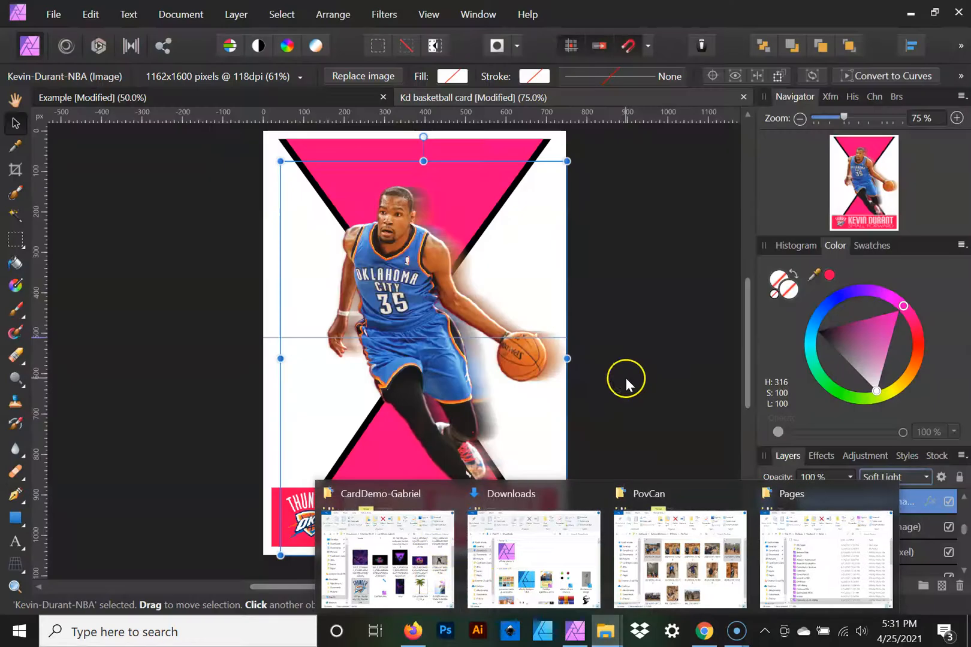
pyautogui.click(423, 572)
pyautogui.scroll(-3, 769, 429)
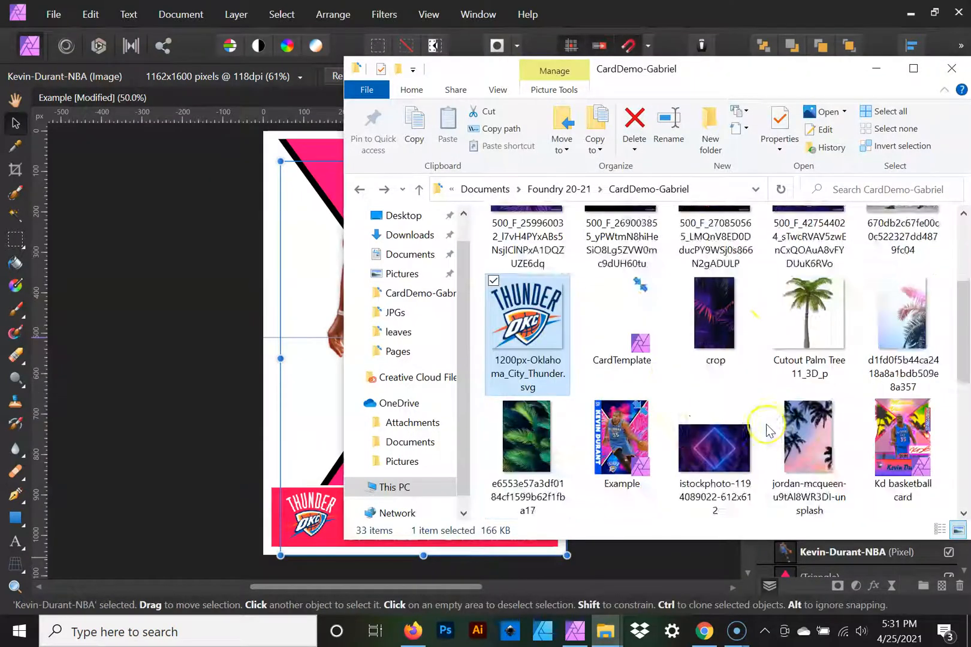
pyautogui.scroll(-2, 752, 431)
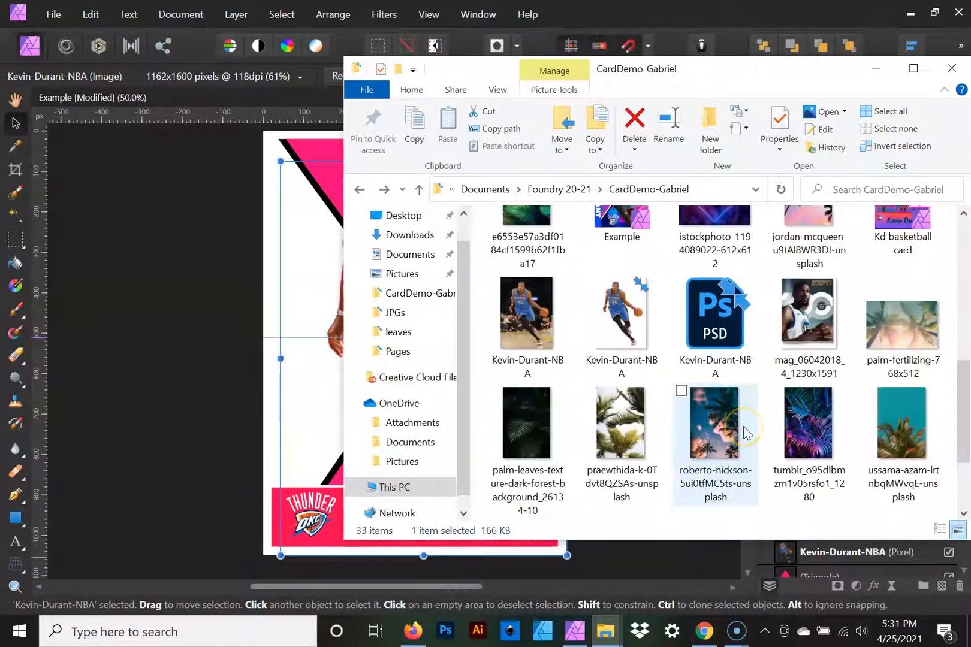
pyautogui.scroll(-2, 746, 433)
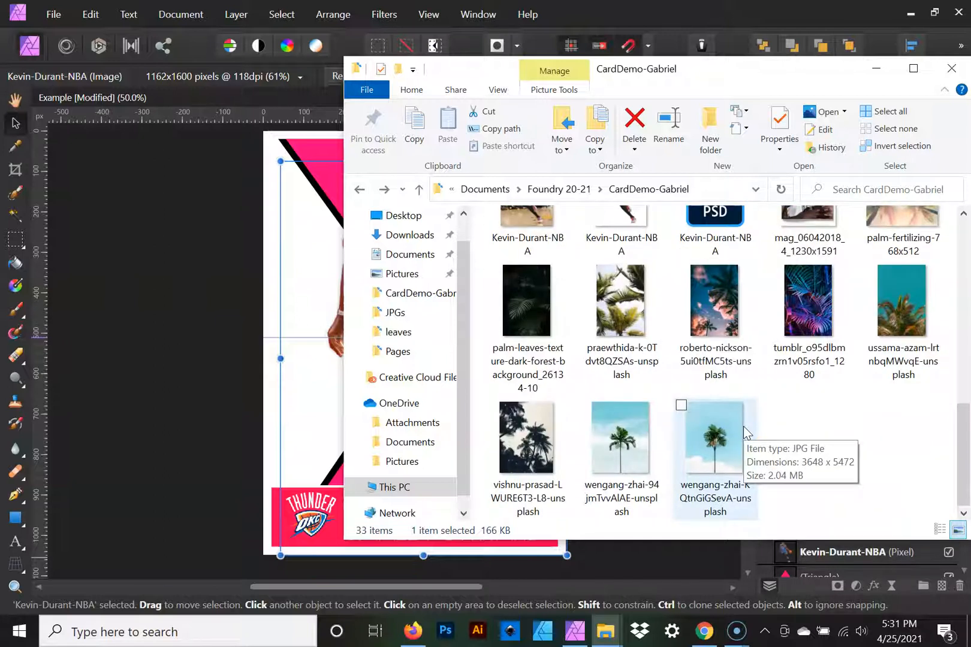
pyautogui.click(748, 429)
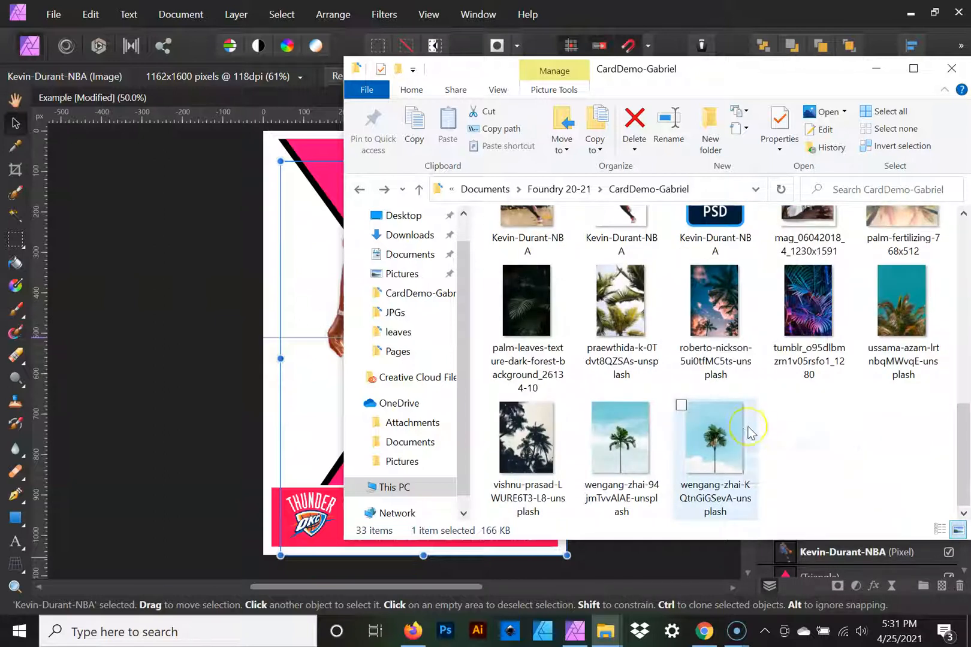
pyautogui.scroll(8, 748, 429)
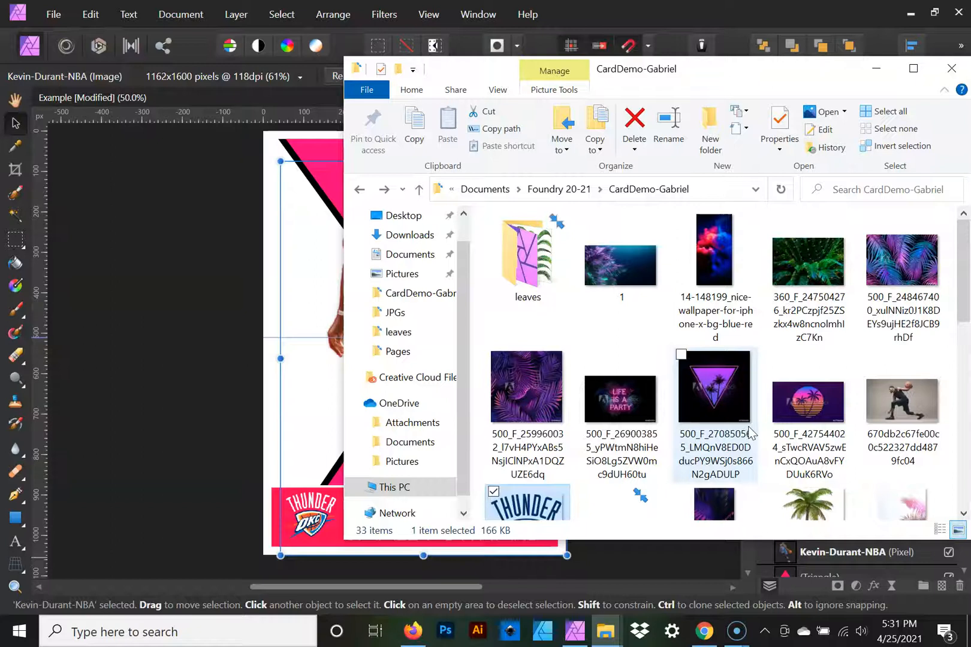
pyautogui.scroll(-3, 749, 432)
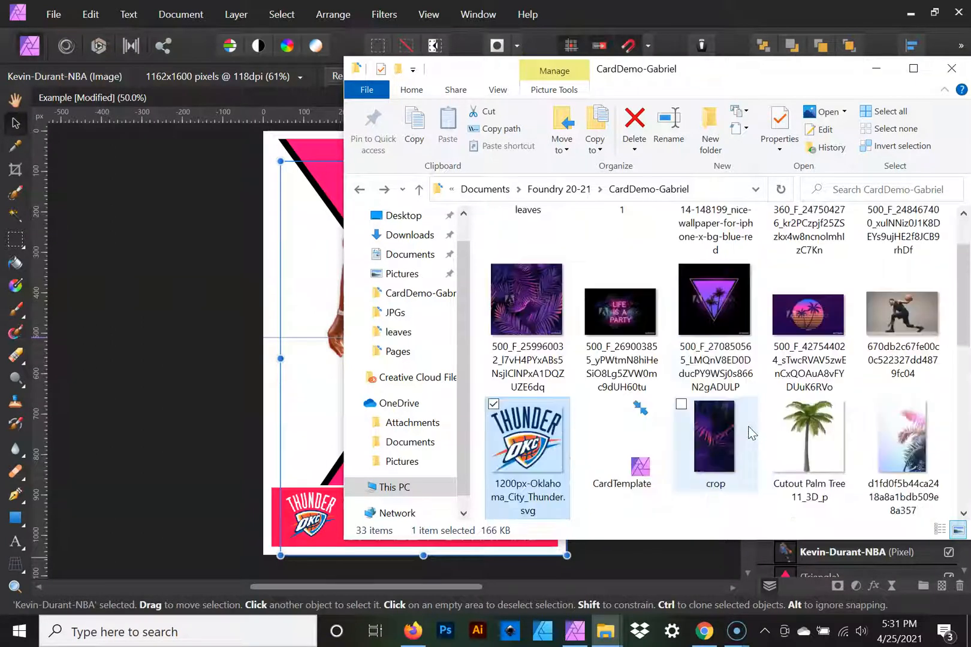
pyautogui.scroll(3, 749, 432)
pyautogui.moveTo(714, 263); pyautogui.dragTo(308, 274)
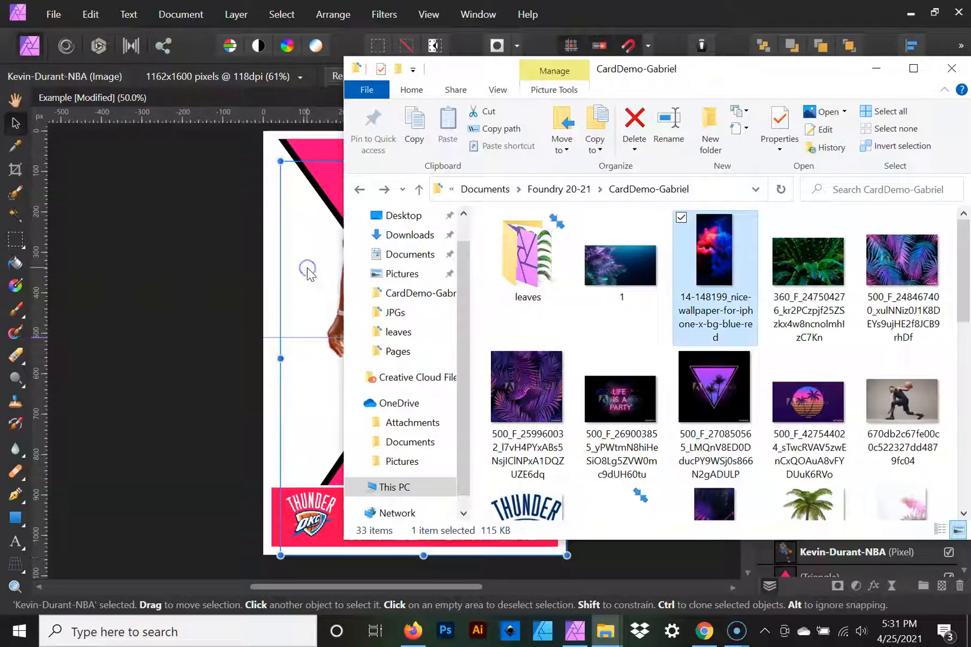
pyautogui.click(308, 302)
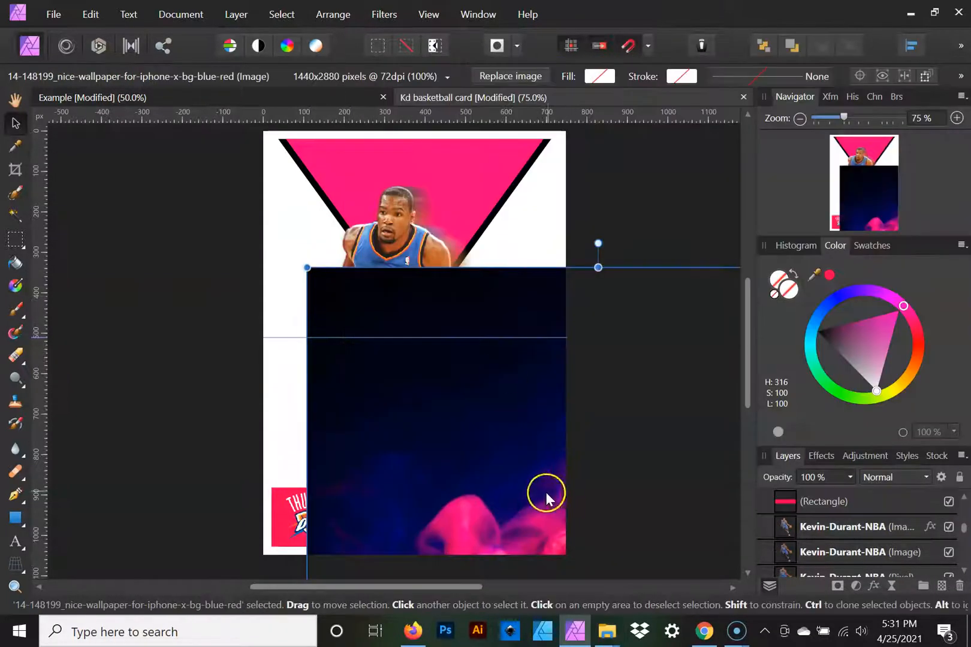
# Scale the smoke image to about 48 %, position it over the upper triangle and clip it inside the upper pink triangle
pyautogui.moveTo(545, 492); pyautogui.dragTo(418, 363)
pyautogui.moveTo(199, 141); pyautogui.dragTo(568, 372)
pyautogui.moveTo(519, 495); pyautogui.dragTo(310, 181)
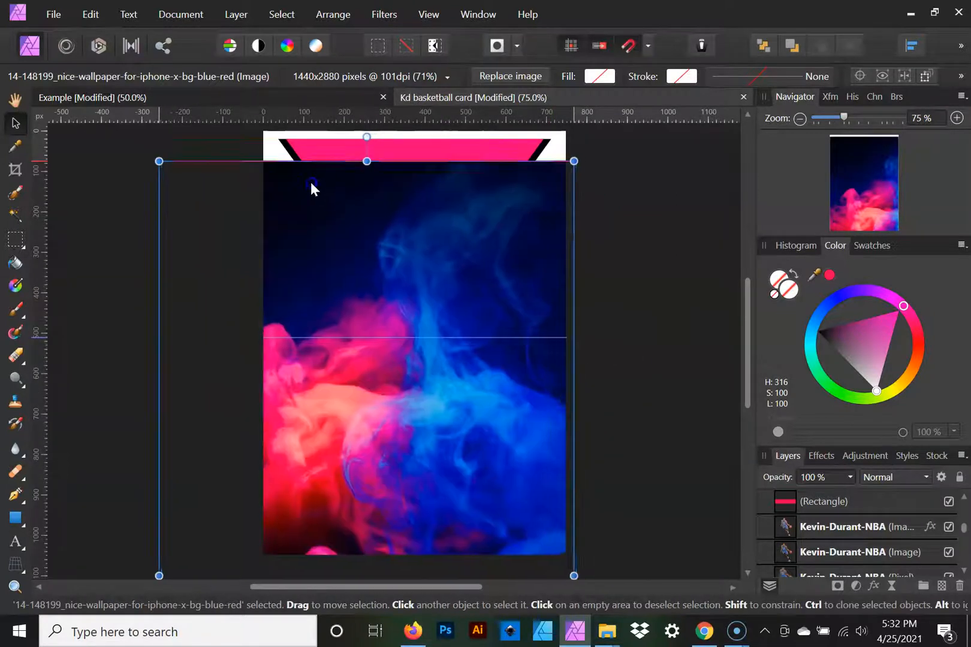
pyautogui.moveTo(160, 160); pyautogui.dragTo(482, 354)
pyautogui.moveTo(472, 506); pyautogui.dragTo(437, 139)
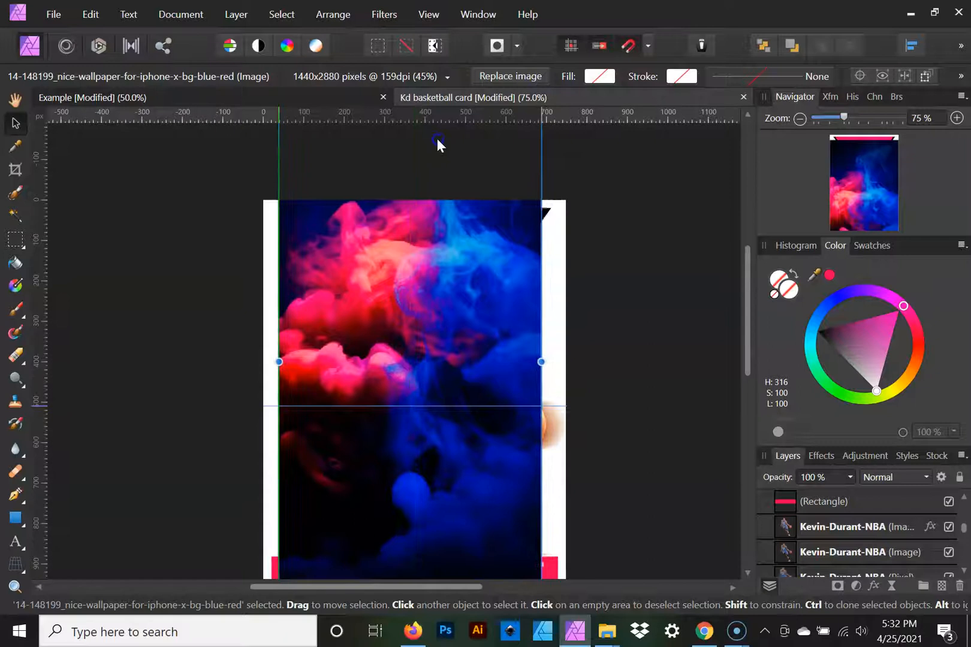
pyautogui.click(798, 118)
pyautogui.moveTo(490, 530); pyautogui.dragTo(506, 541)
pyautogui.moveTo(421, 418); pyautogui.dragTo(415, 410)
pyautogui.scroll(5, 830, 527)
pyautogui.moveTo(791, 506); pyautogui.dragTo(843, 513)
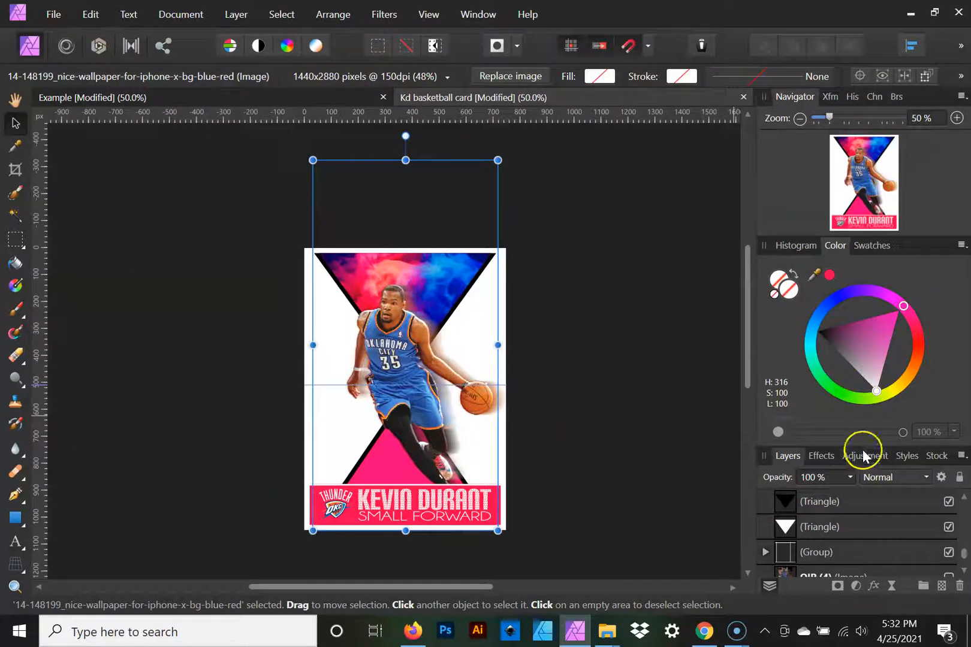
# Preview blend modes for the clipped smoke image and set it to Luminosity
pyautogui.click(884, 476)
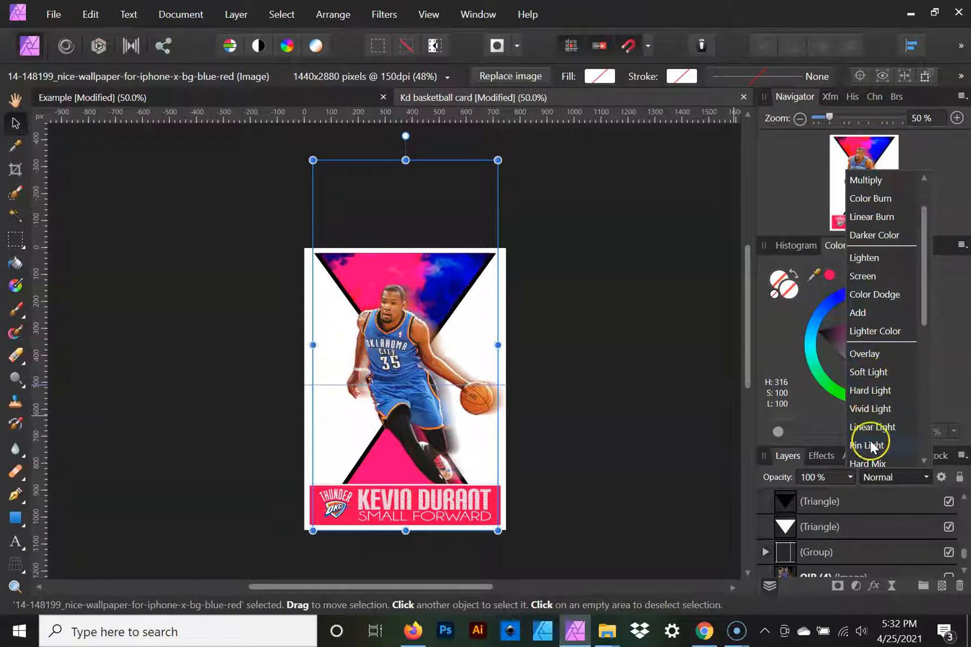
pyautogui.scroll(-3, 871, 447)
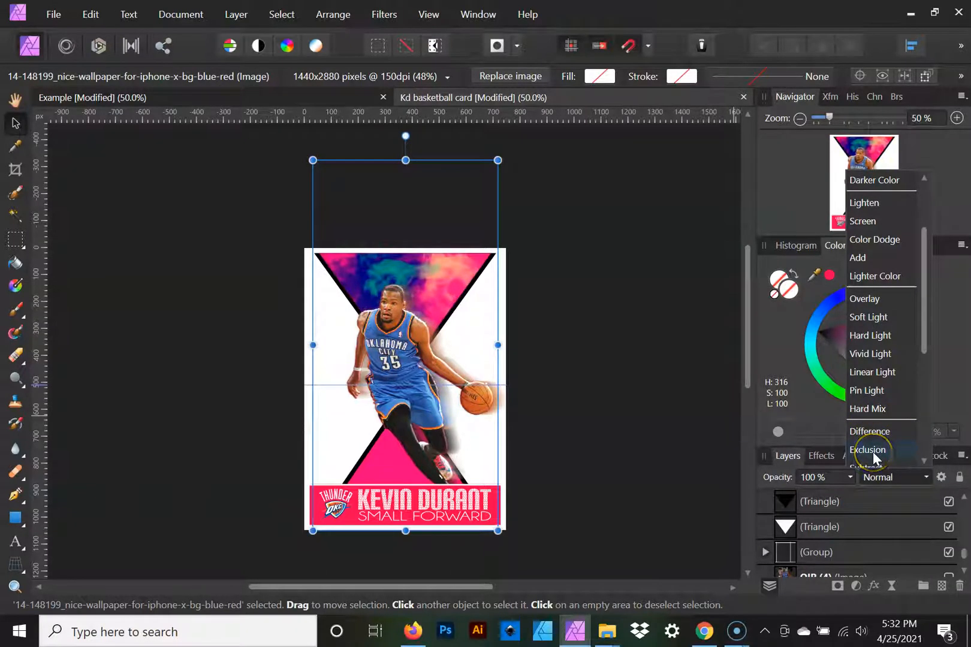
pyautogui.scroll(-2, 875, 453)
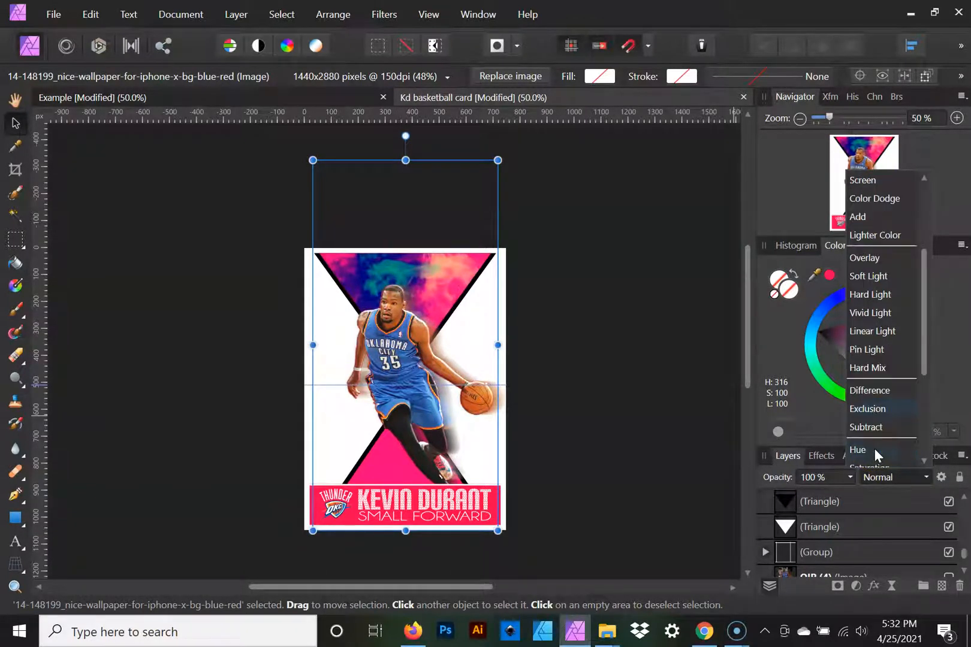
pyautogui.scroll(-3, 875, 454)
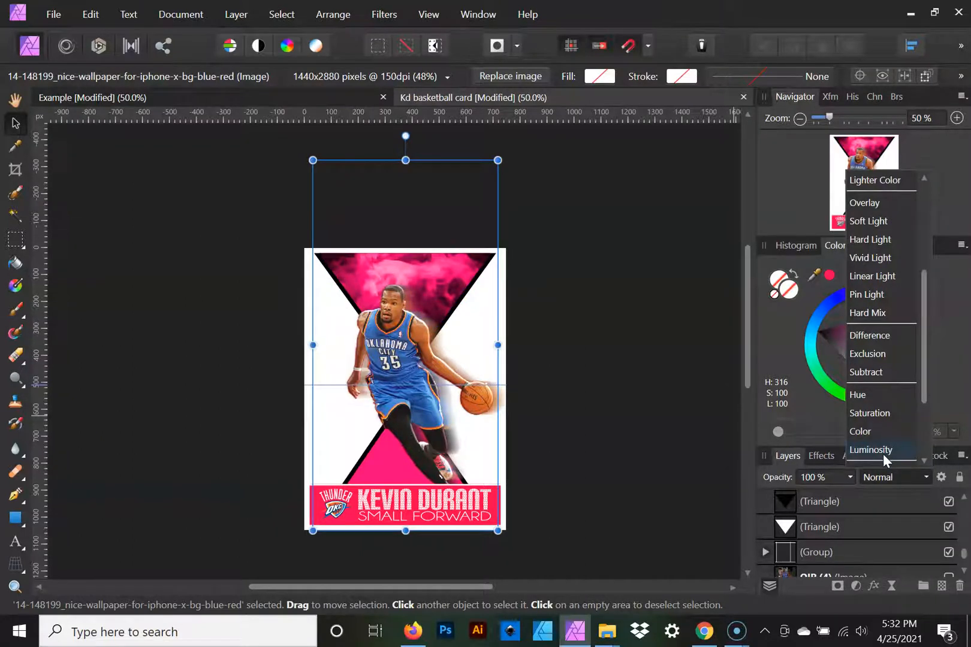
pyautogui.click(882, 453)
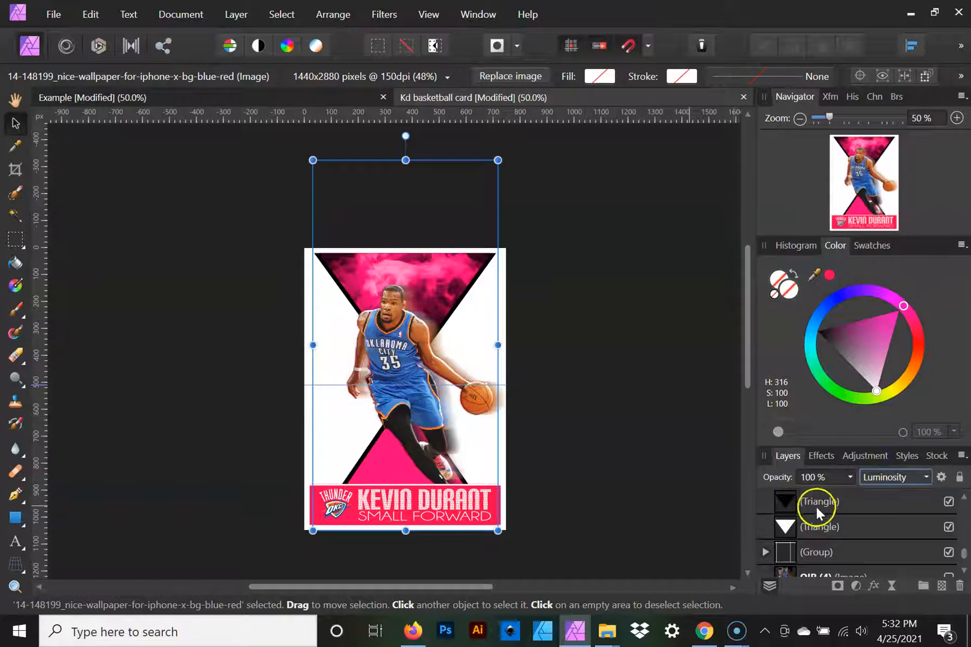
# Duplicate the smoke image in the upper triangle and clip the copy inside the lower pink triangle
pyautogui.scroll(-1, 830, 536)
pyautogui.scroll(2, 828, 536)
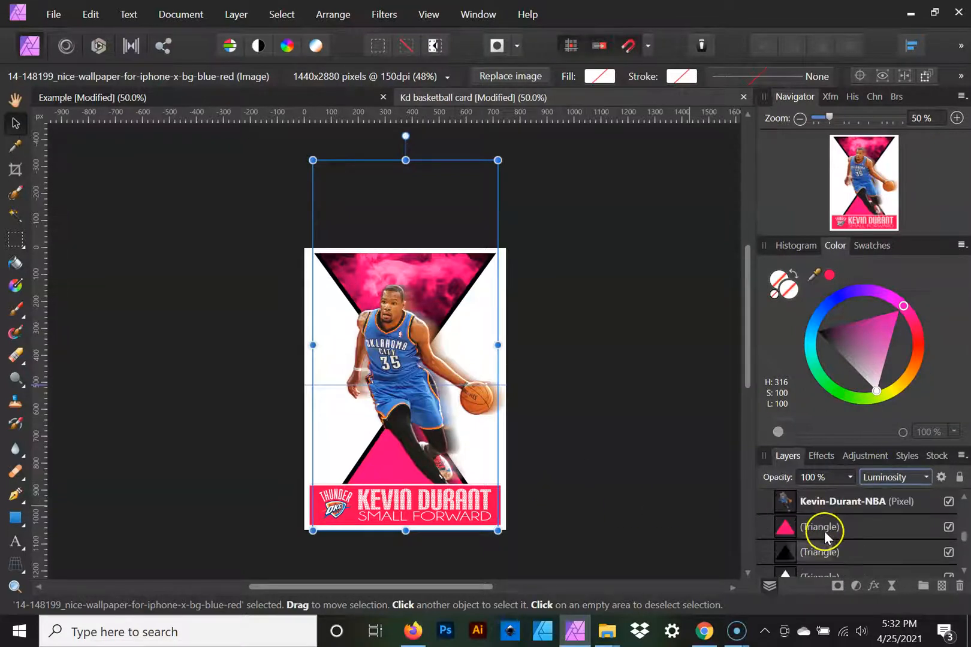
pyautogui.scroll(-1, 813, 537)
pyautogui.click(764, 526)
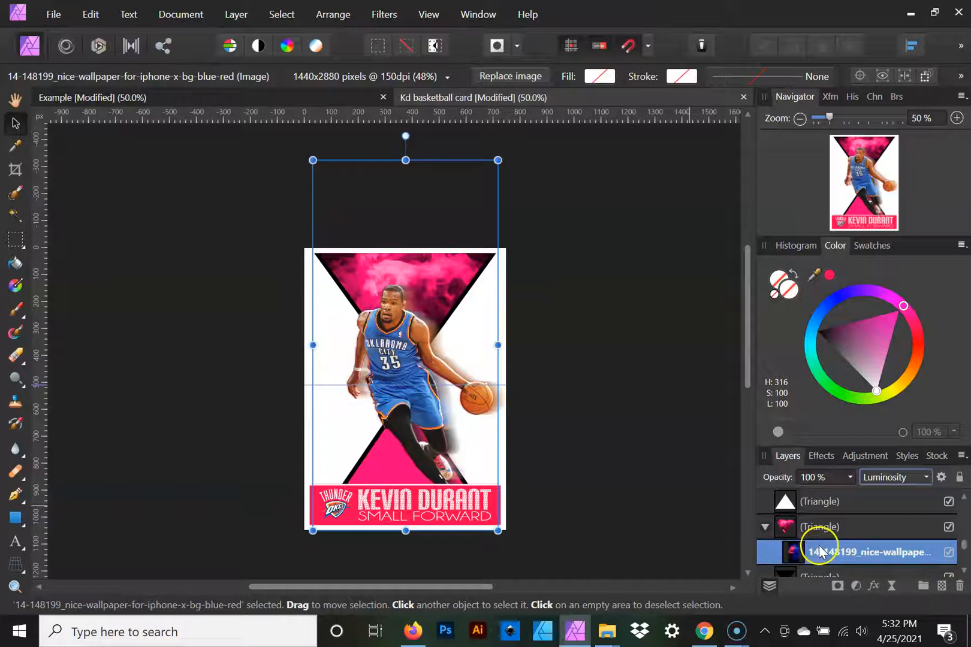
pyautogui.hotkey('ctrl', 'j')
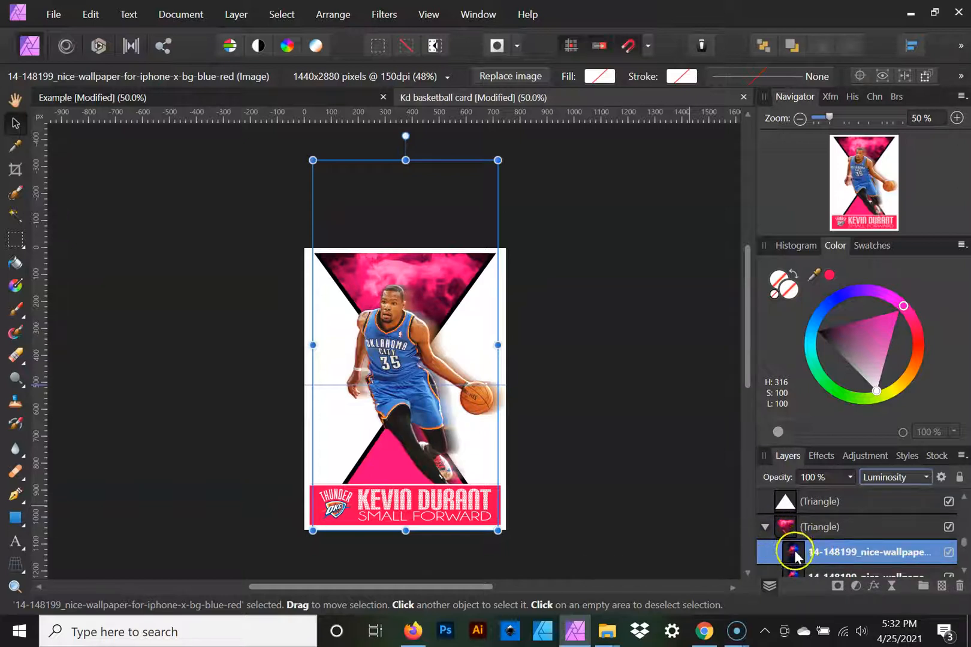
pyautogui.scroll(3, 794, 556)
pyautogui.scroll(-2, 795, 556)
pyautogui.moveTo(795, 556)
pyautogui.mouseDown()
pyautogui.moveTo(805, 522)
pyautogui.moveTo(819, 517)
pyautogui.mouseUp()
# Rotate the lower smoke copy 180 degrees, position it to fill the lower triangle, and deselect it
pyautogui.moveTo(402, 135); pyautogui.dragTo(393, 516)
pyautogui.moveTo(410, 301); pyautogui.dragTo(429, 265)
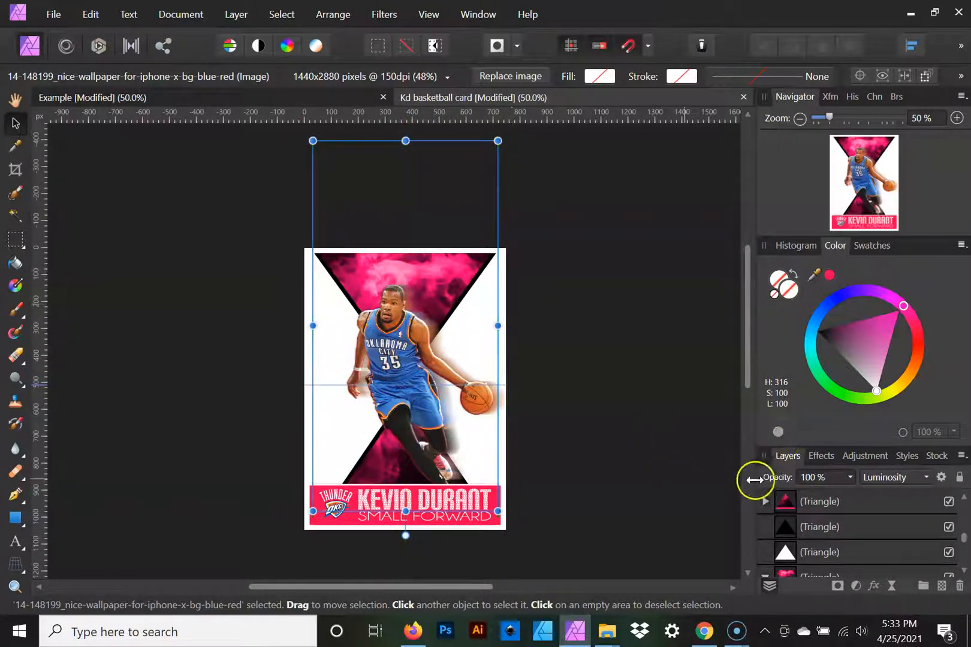
pyautogui.click(765, 503)
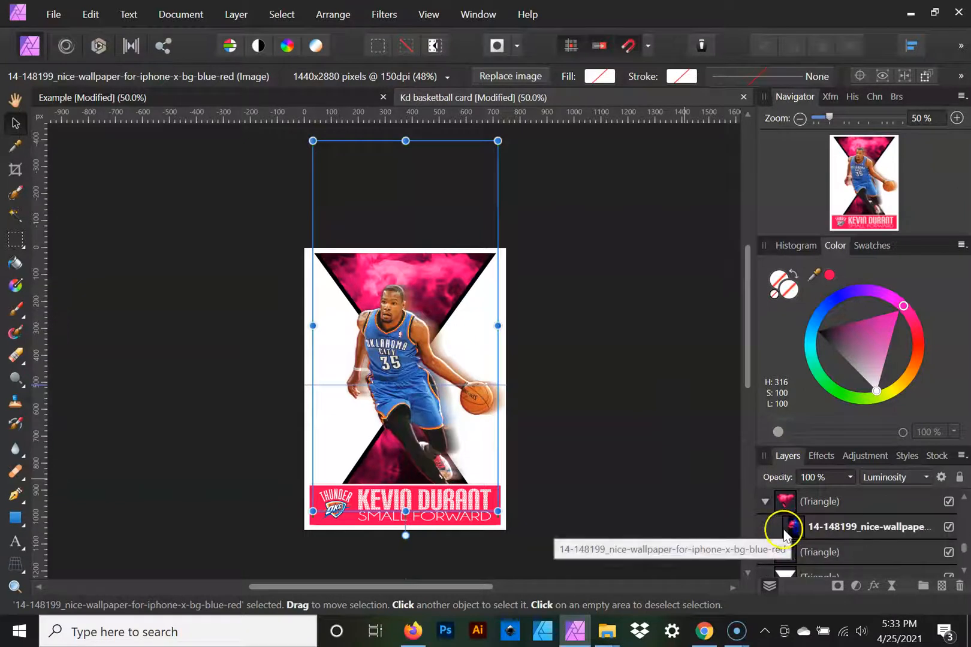
pyautogui.click(765, 502)
pyautogui.click(655, 403)
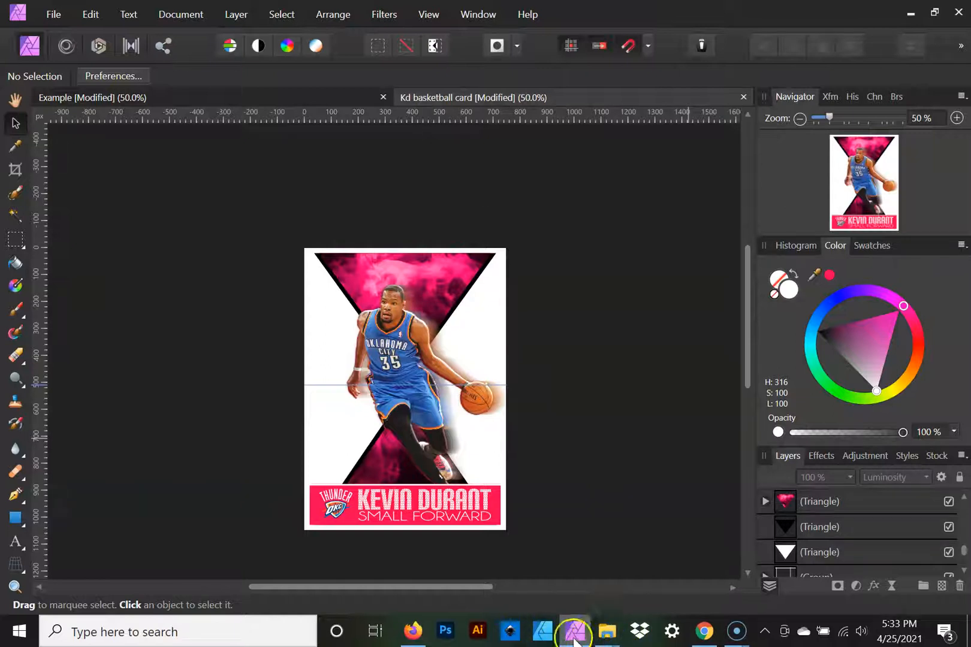
# Place the palm leaf photo praewthida-k-0Tdvt8QZSAs-unsplash from the card demo folder onto the card
pyautogui.moveTo(581, 639)
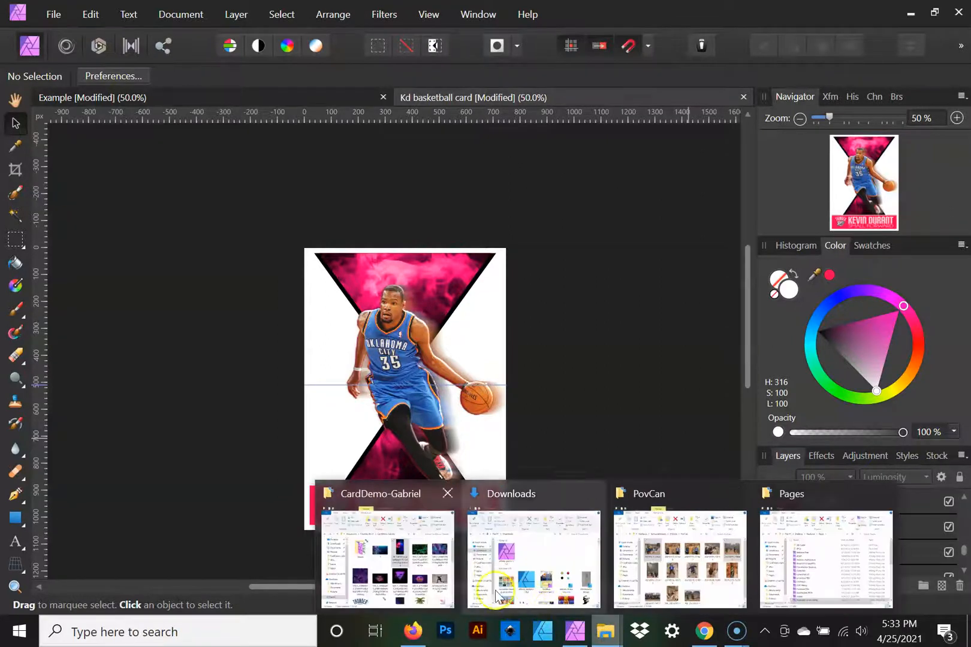
pyautogui.click(418, 578)
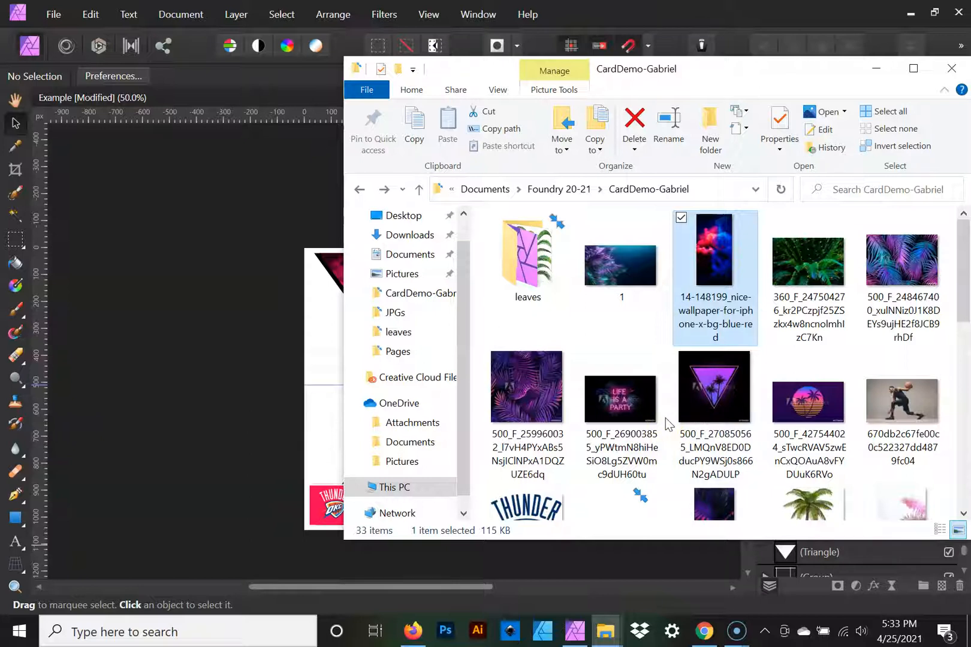
pyautogui.scroll(-5, 665, 418)
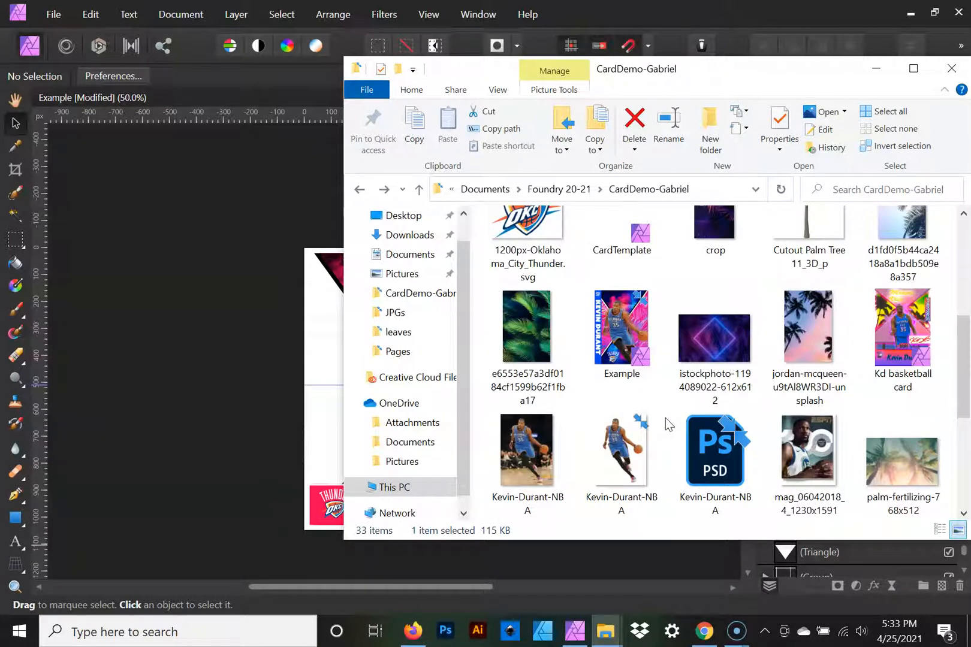
pyautogui.scroll(-3, 665, 417)
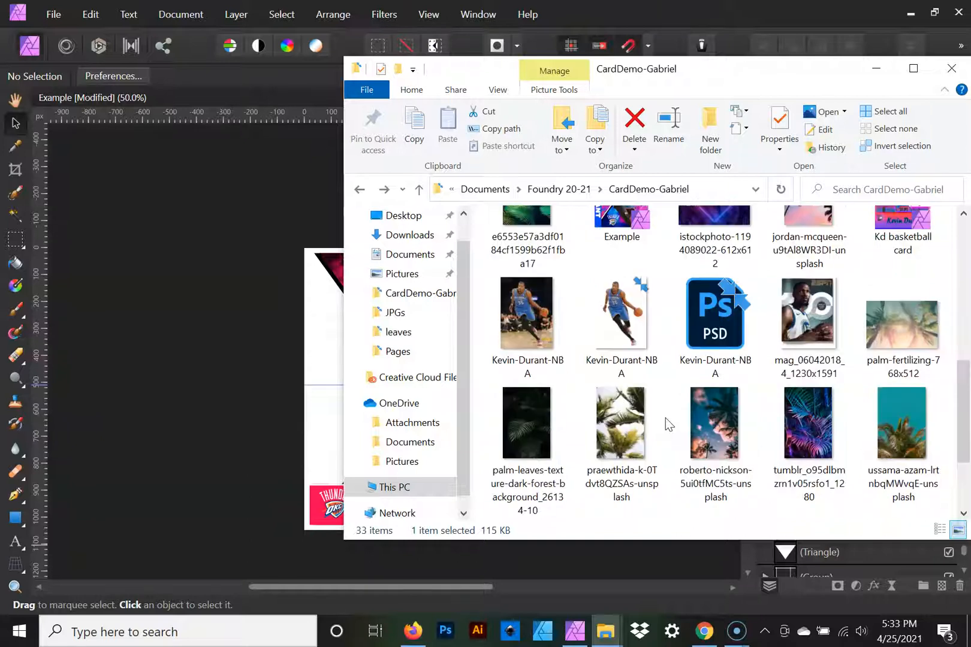
pyautogui.scroll(-3, 665, 417)
pyautogui.click(620, 299)
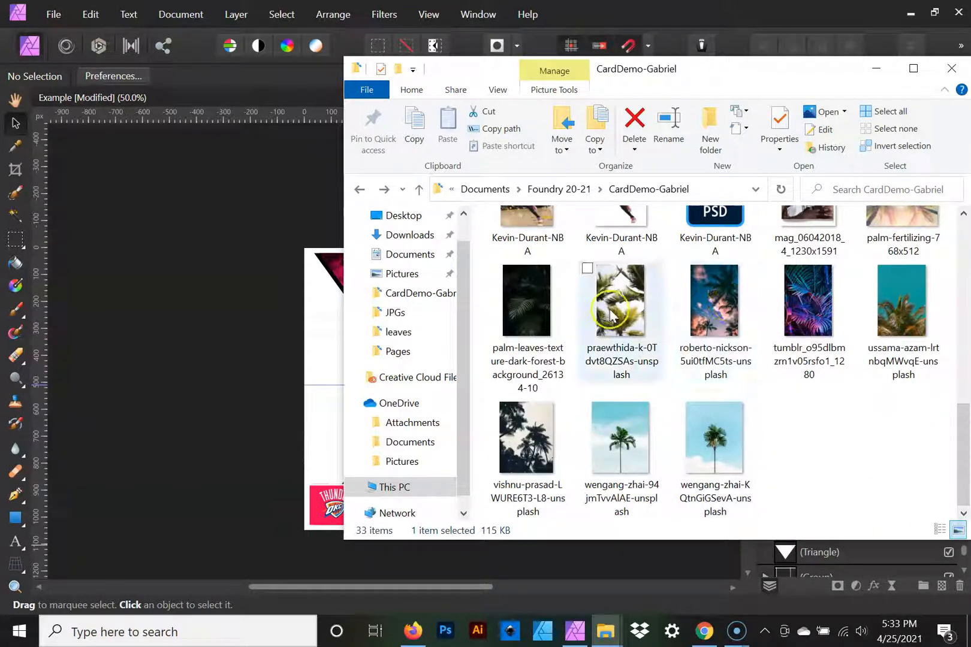
pyautogui.moveTo(312, 345); pyautogui.dragTo(581, 405)
# Scale the palm leaf photo to about 32 % and position it over the card's left side, level with the top edge
pyautogui.moveTo(590, 542); pyautogui.dragTo(320, 165)
pyautogui.moveTo(190, 148); pyautogui.dragTo(299, 311)
pyautogui.moveTo(360, 385); pyautogui.dragTo(354, 318)
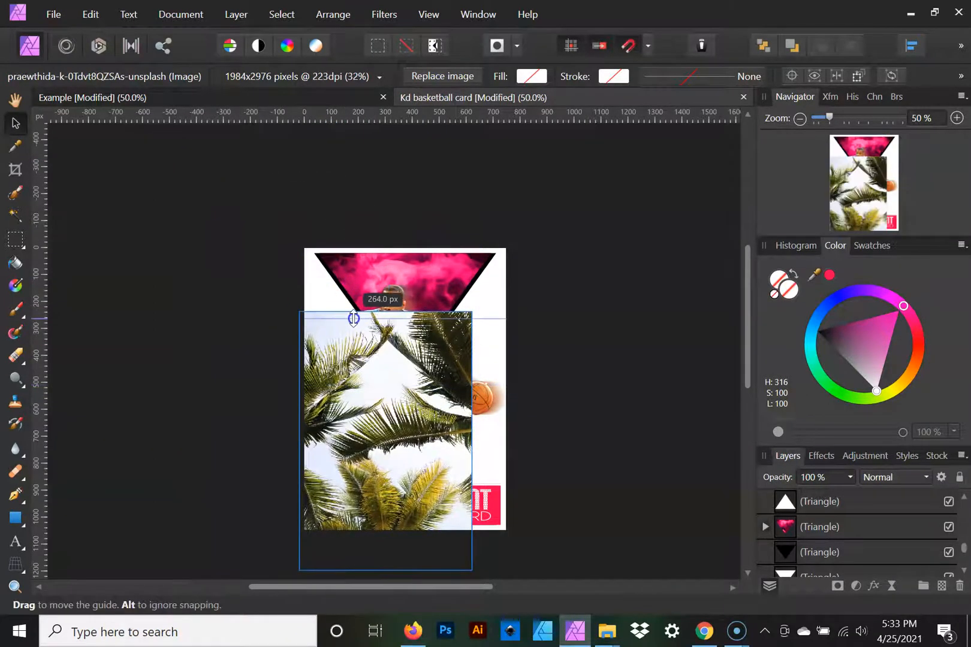
pyautogui.hotkey('ctrl', 'z')
pyautogui.moveTo(401, 455); pyautogui.dragTo(343, 383)
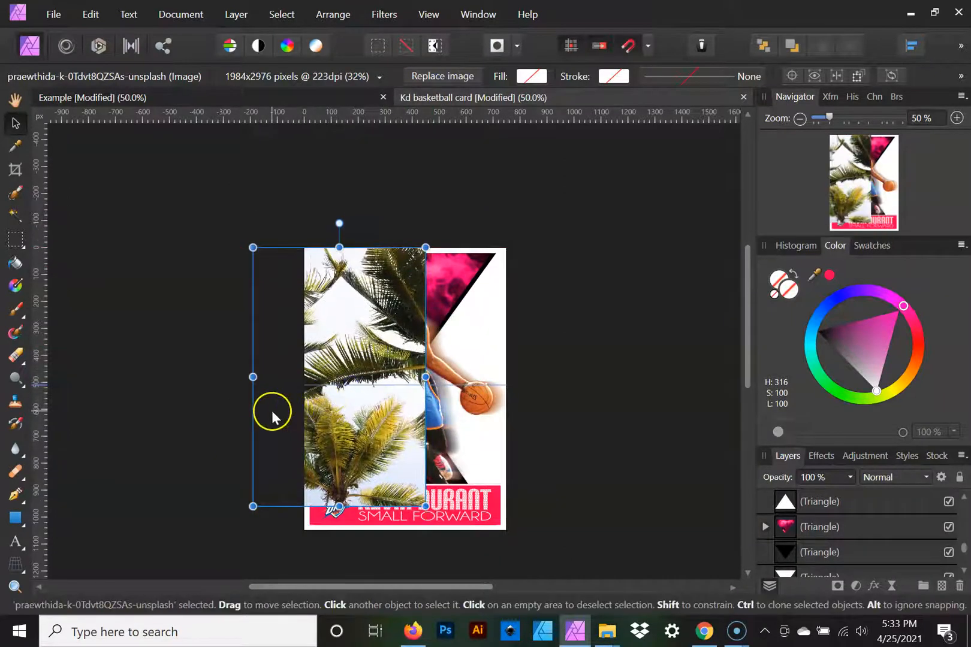
pyautogui.moveTo(375, 430)
pyautogui.mouseDown()
pyautogui.moveTo(406, 430)
pyautogui.moveTo(394, 429)
pyautogui.mouseUp()
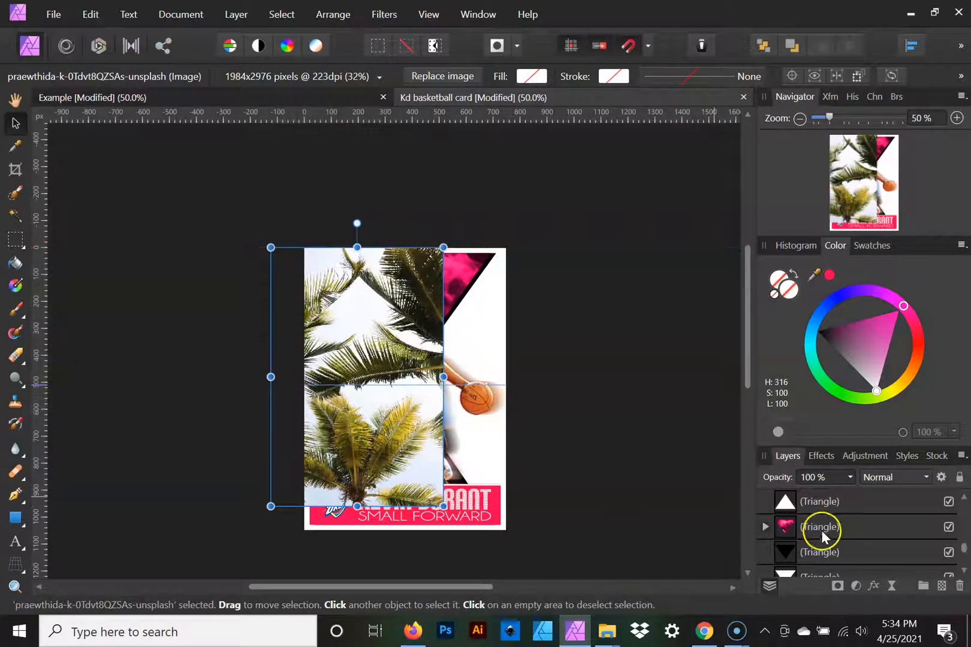
# Move the palm leaf photo beneath all the triangles in the layer order and raise the white border group above them
pyautogui.scroll(3, 838, 526)
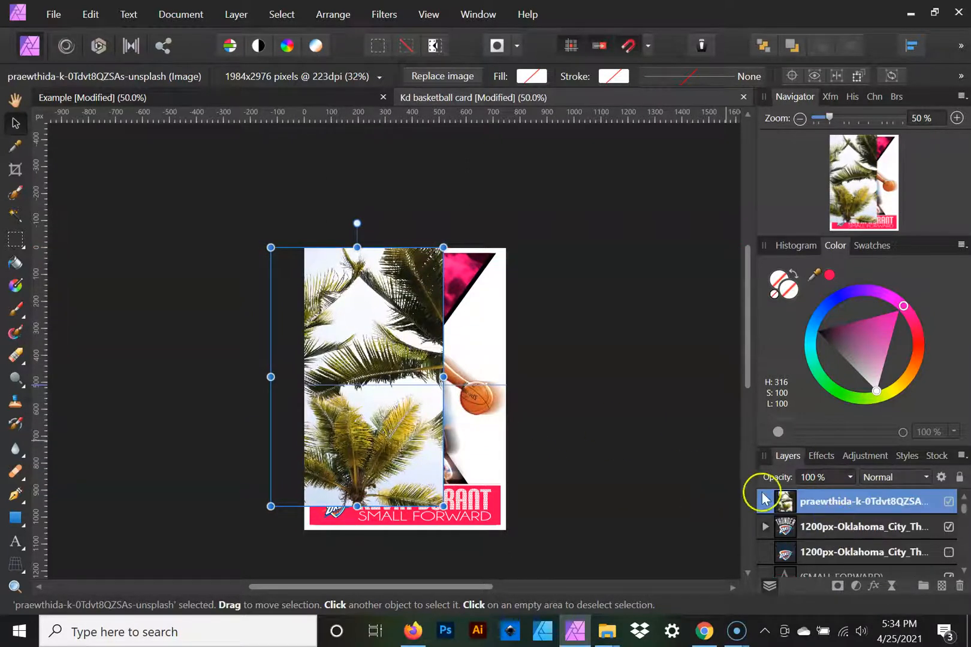
pyautogui.moveTo(786, 511); pyautogui.dragTo(817, 495)
pyautogui.click(838, 526)
pyautogui.click(817, 530)
pyautogui.scroll(-5, 839, 513)
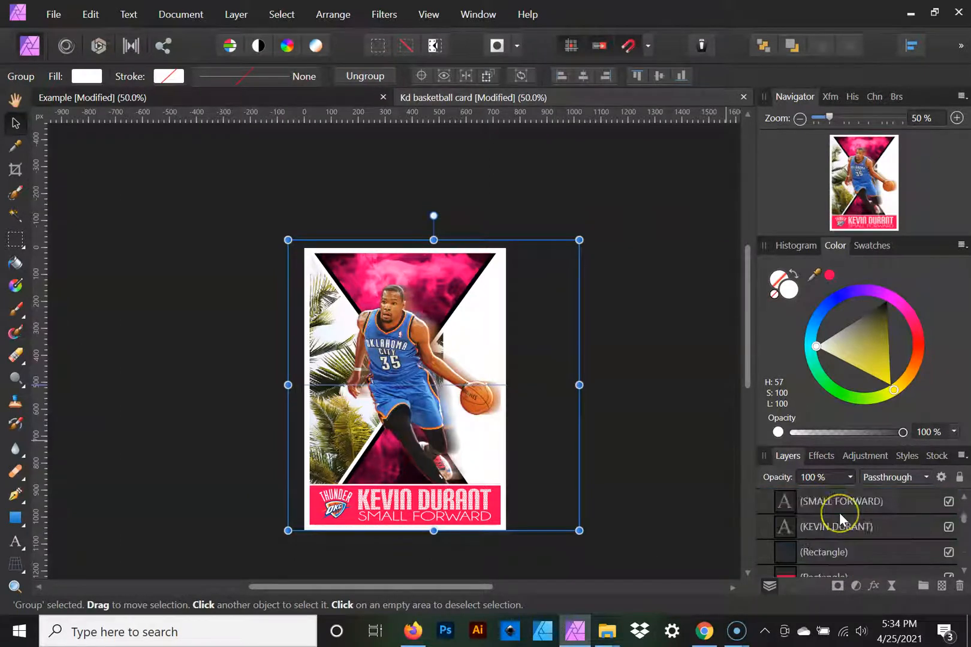
# Duplicate the palm leaf photo, flip the copy horizontally and position it over the card's right side
pyautogui.click(809, 529)
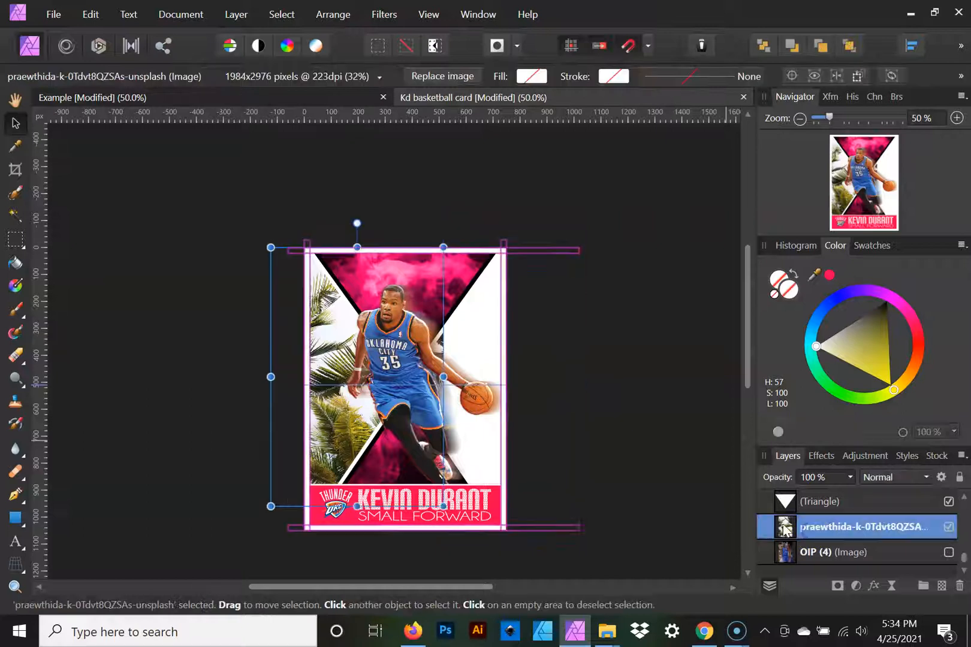
pyautogui.hotkey('ctrl', 'j')
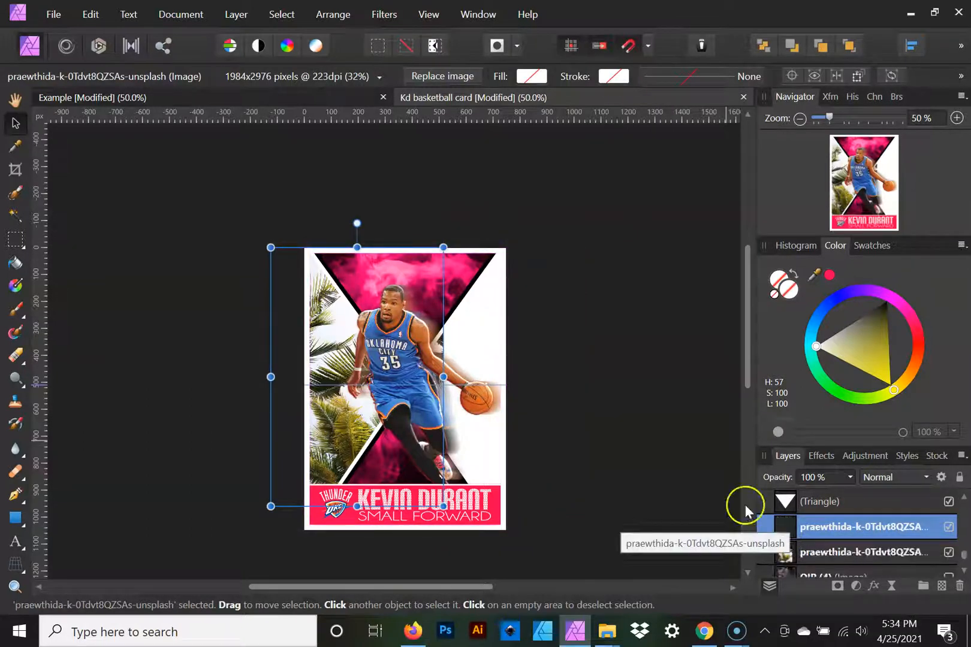
pyautogui.rightClick(327, 336)
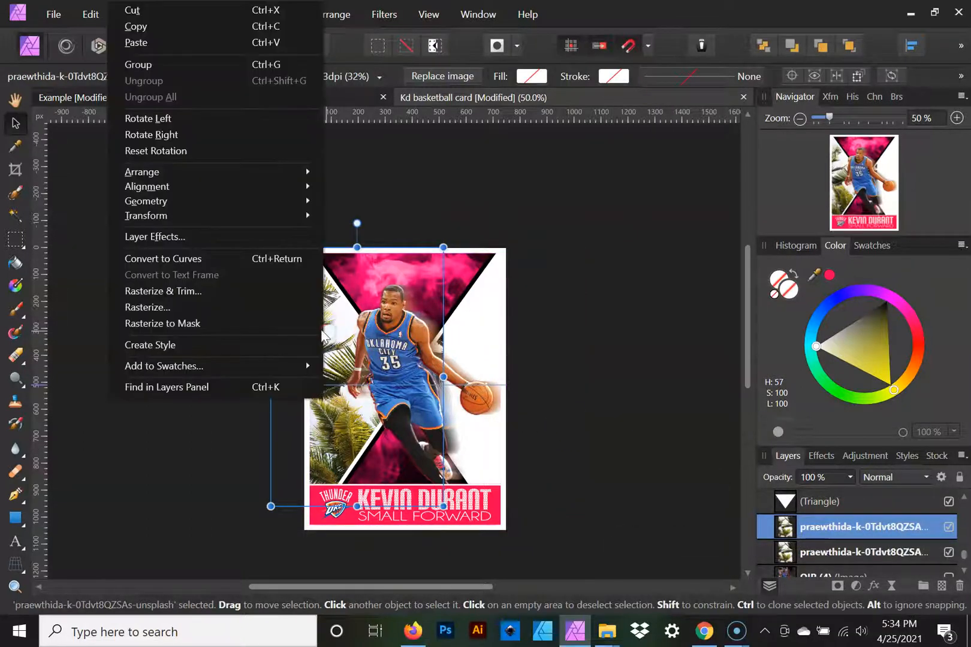
pyautogui.moveTo(245, 219)
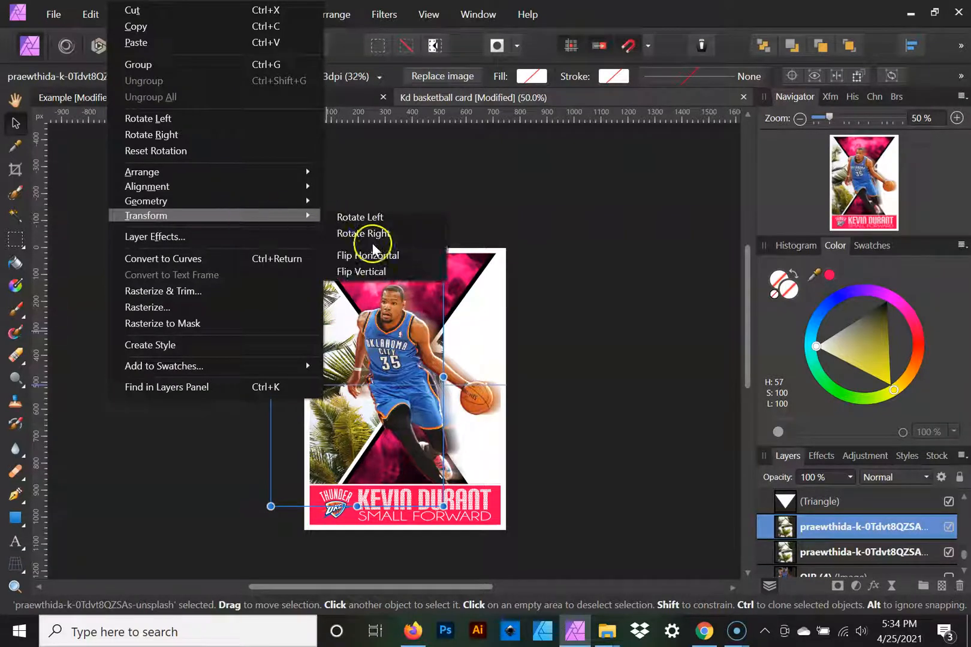
pyautogui.click(384, 255)
pyautogui.moveTo(340, 418); pyautogui.dragTo(463, 419)
# Shift the original palm leaf photo slightly left to balance it against the mirrored copy
pyautogui.click(336, 412)
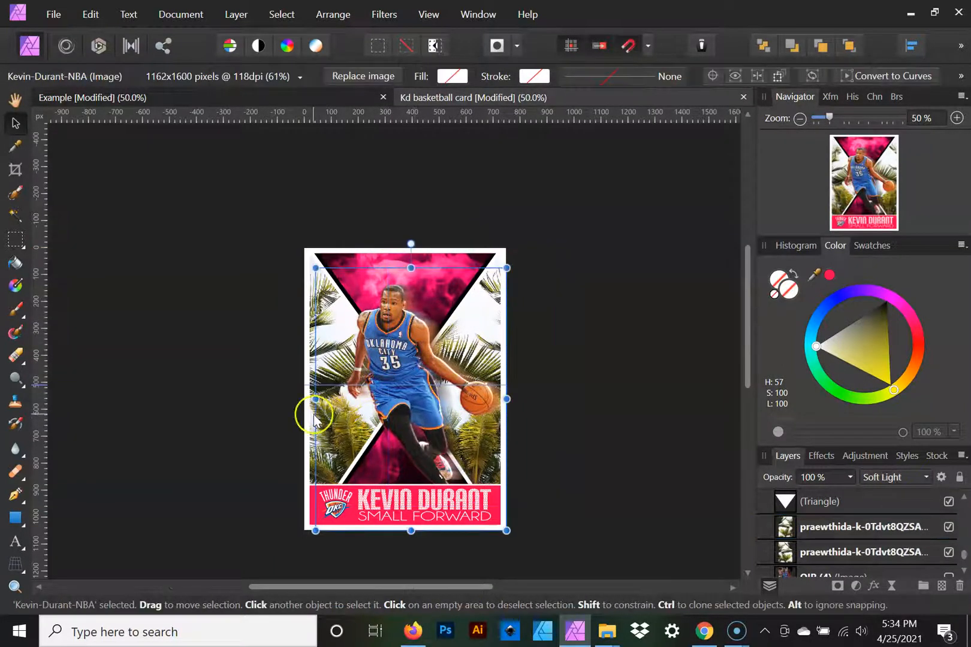
pyautogui.click(846, 547)
pyautogui.moveTo(341, 414); pyautogui.dragTo(326, 414)
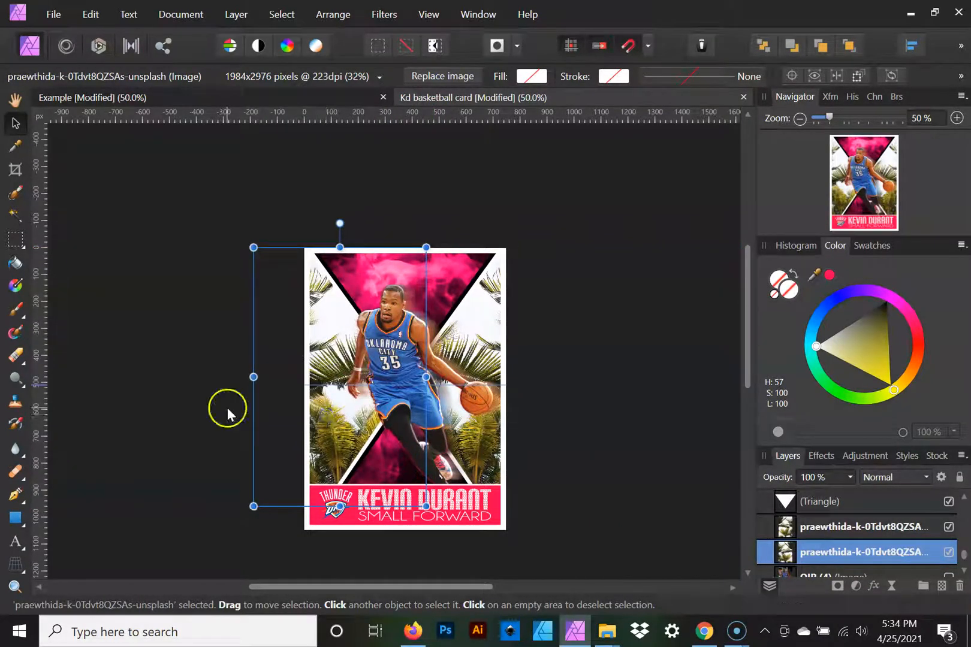
# Draw a rectangle covering the whole card directly above the palm photos and fill it orange (H 35, S 100, L 50)
pyautogui.click(854, 529)
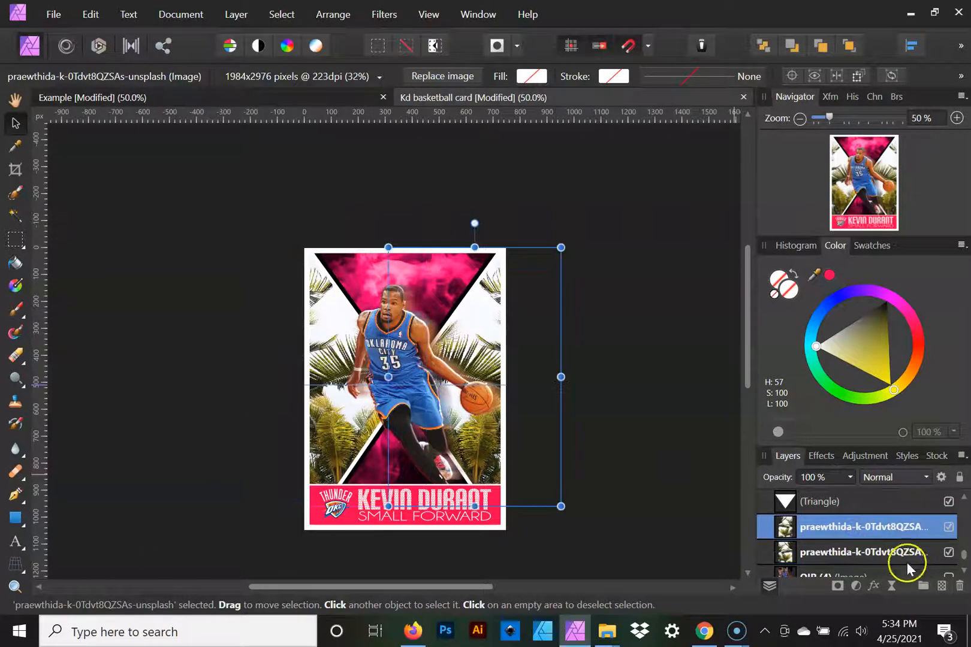
pyautogui.scroll(-1, 841, 559)
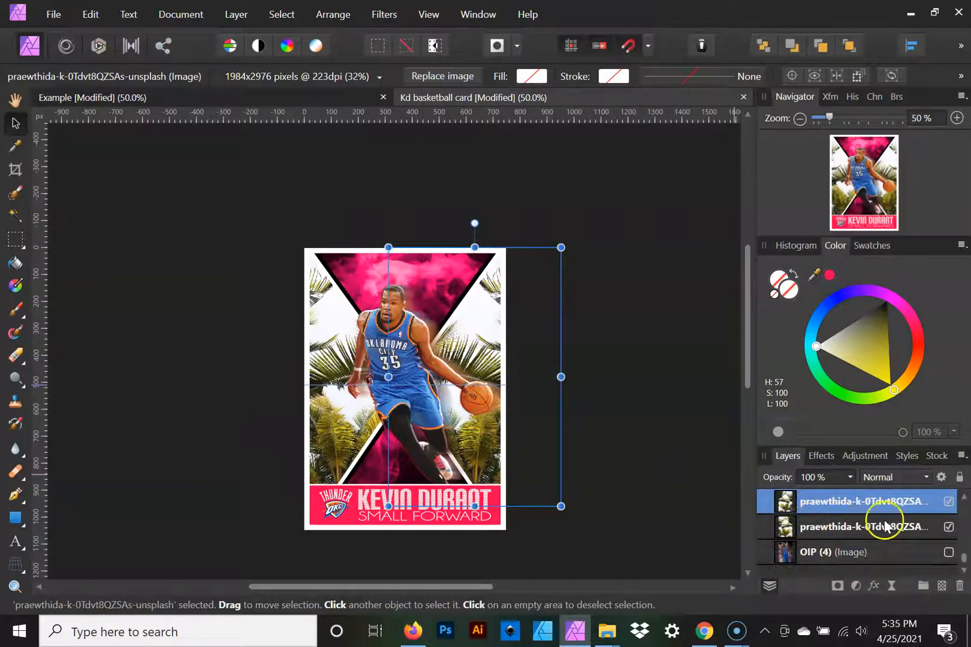
pyautogui.scroll(3, 886, 530)
pyautogui.scroll(-1, 881, 521)
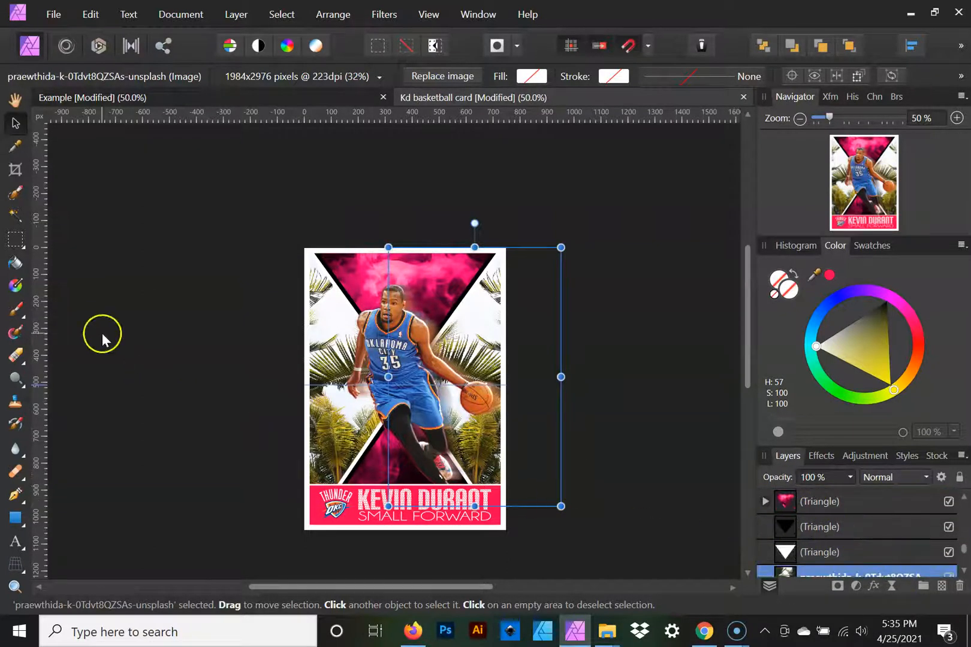
pyautogui.press('m')
pyautogui.moveTo(304, 247); pyautogui.dragTo(507, 530)
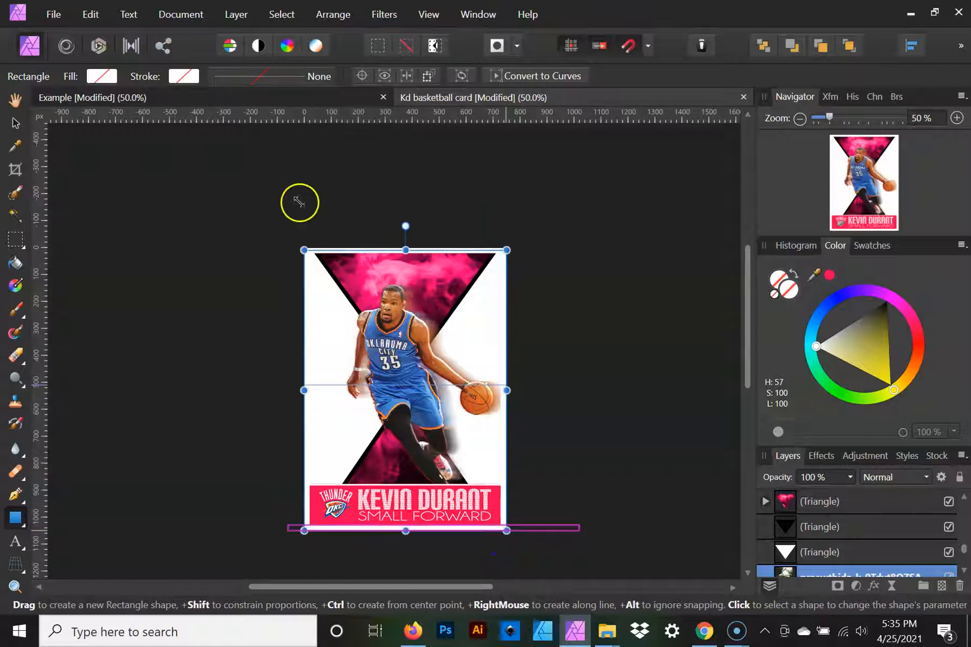
pyautogui.moveTo(406, 250); pyautogui.dragTo(406, 247)
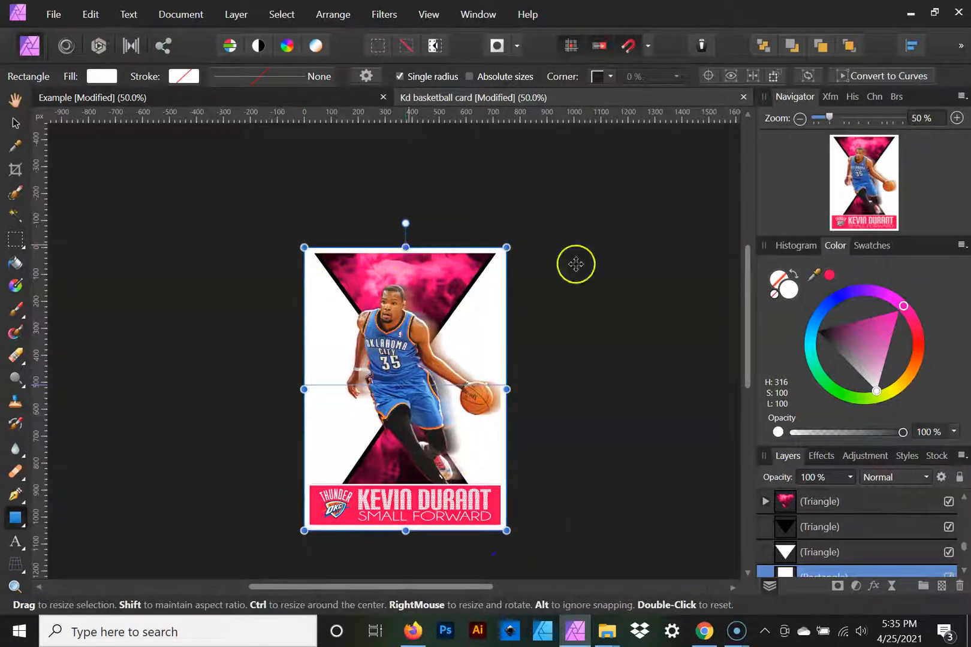
pyautogui.moveTo(905, 309); pyautogui.dragTo(902, 385)
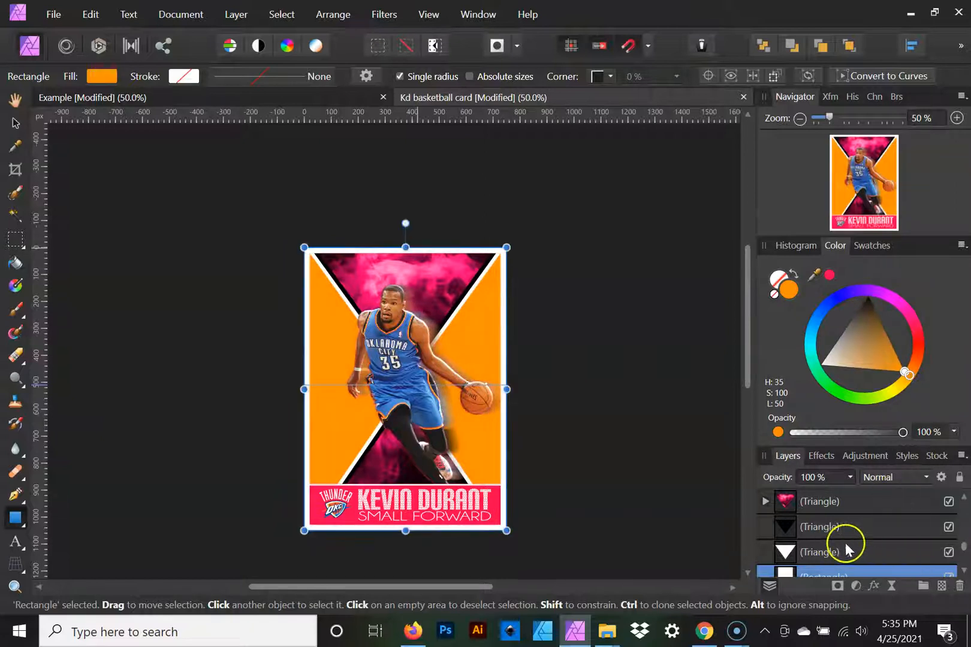
# Preview blend modes on the orange rectangle and apply Saturation
pyautogui.click(901, 479)
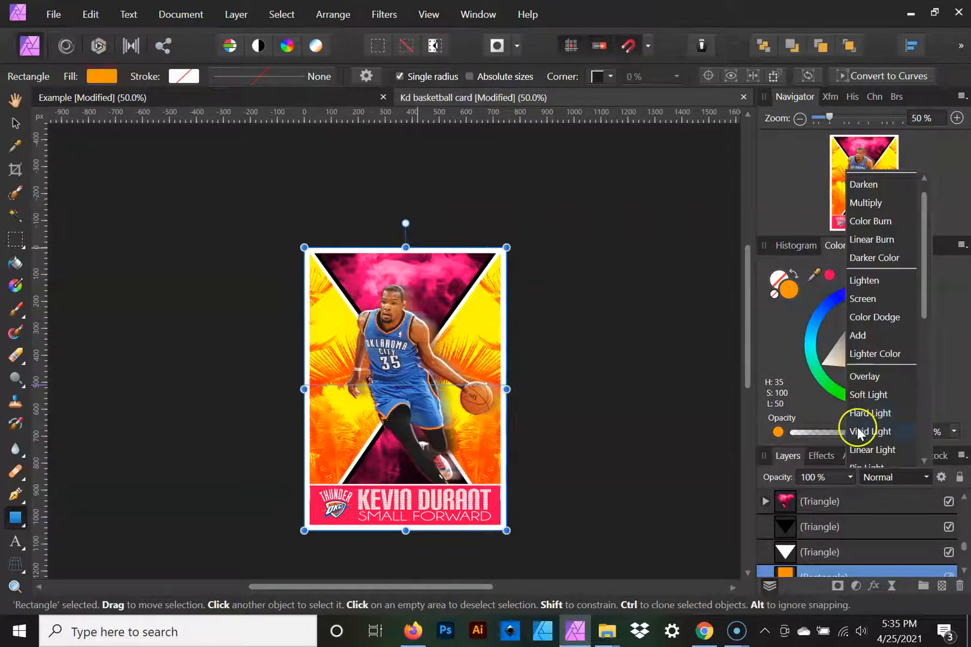
pyautogui.scroll(-1, 858, 449)
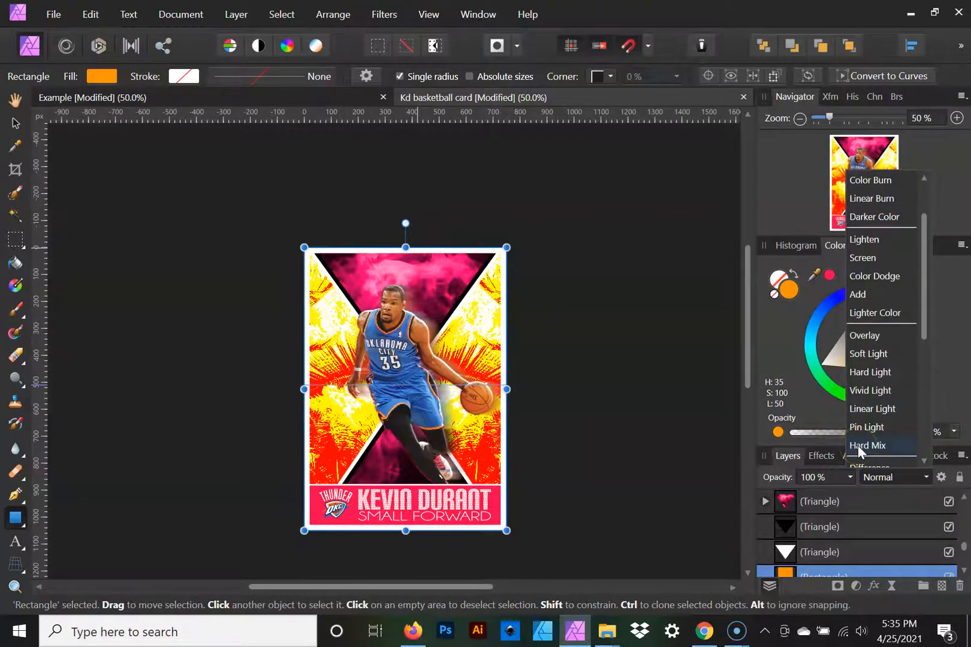
pyautogui.scroll(-2, 857, 449)
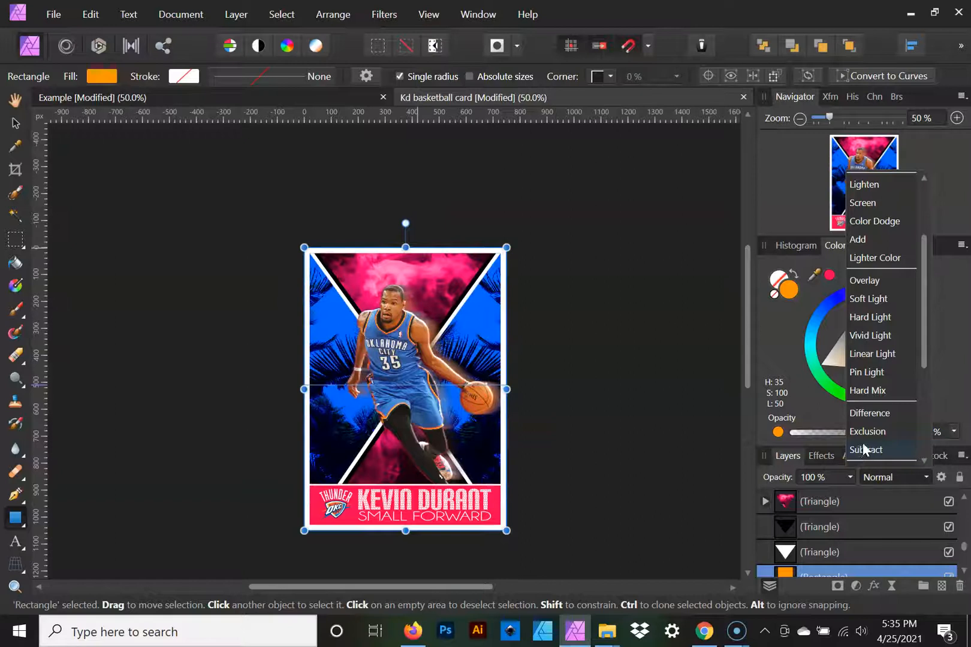
pyautogui.scroll(-1, 876, 450)
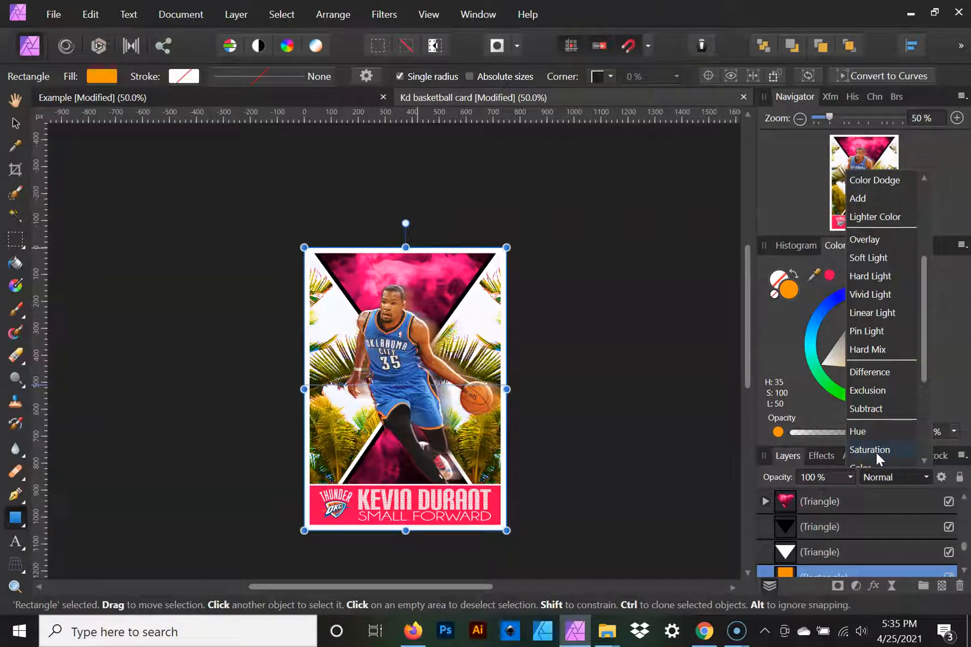
pyautogui.scroll(-1, 876, 452)
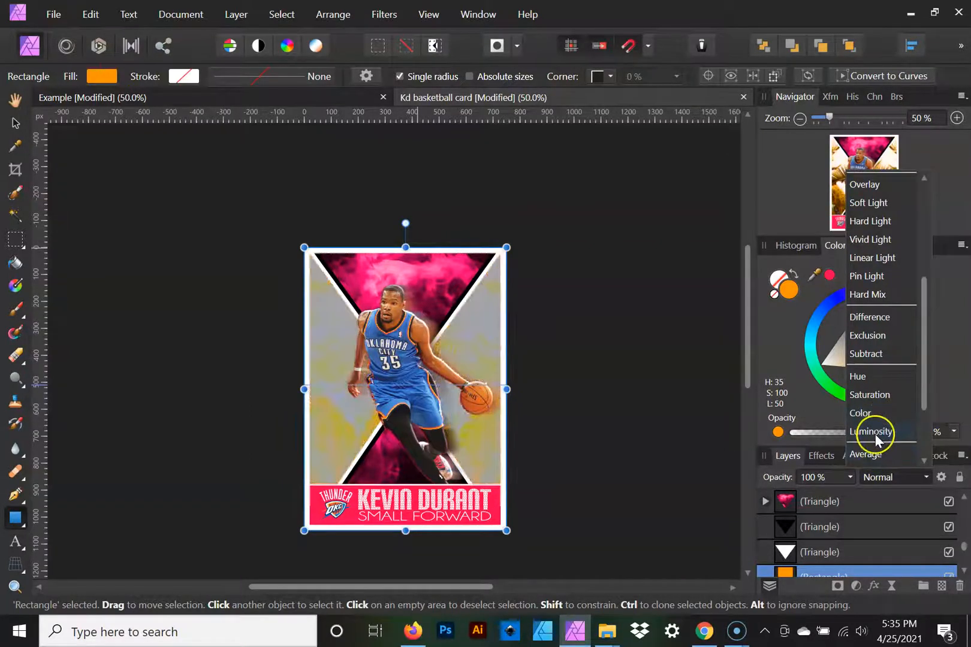
pyautogui.scroll(-1, 875, 456)
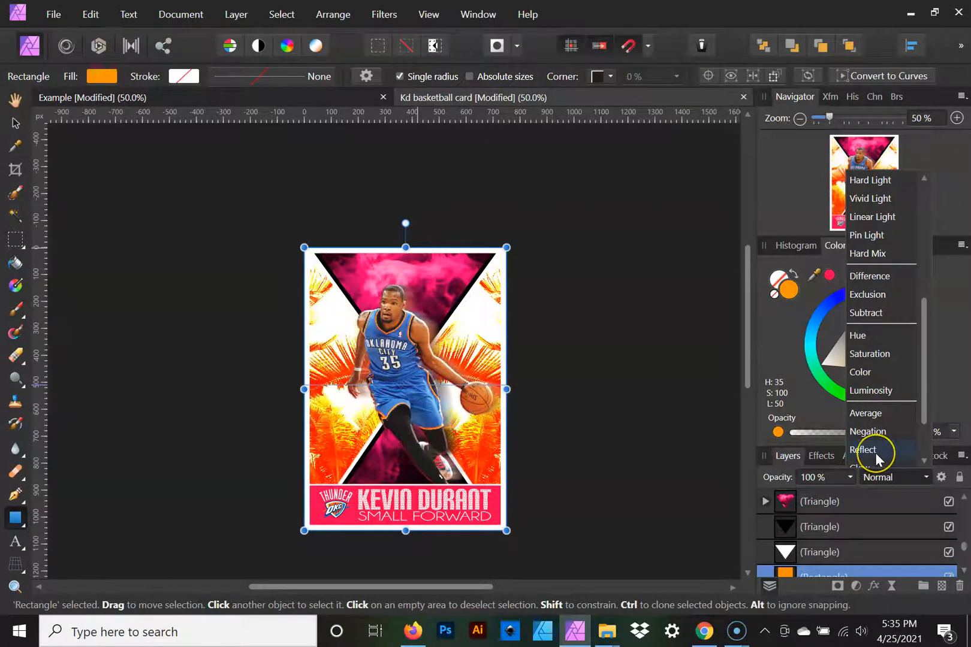
pyautogui.scroll(-1, 875, 453)
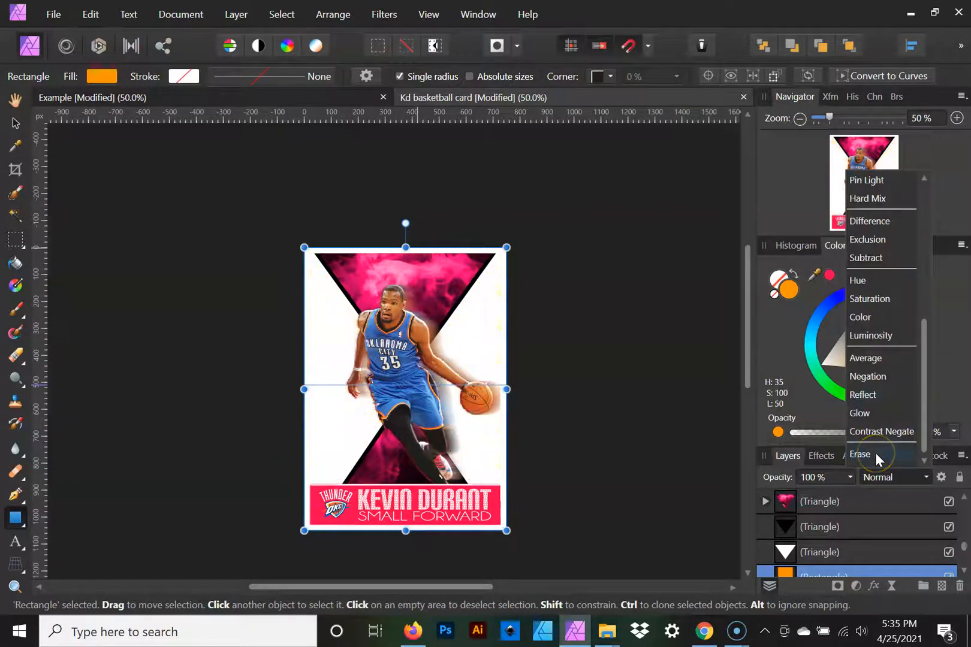
pyautogui.click(870, 299)
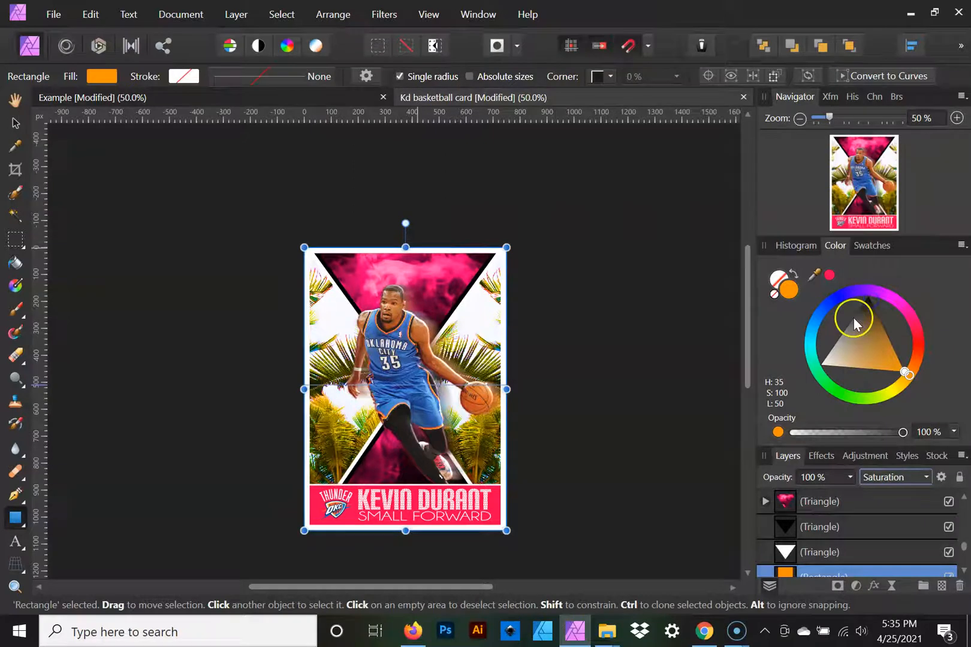
# Change the overlay rectangle's fill to magenta (H 307, S 100, L 50)
pyautogui.rightClick(879, 571)
pyautogui.click(795, 292)
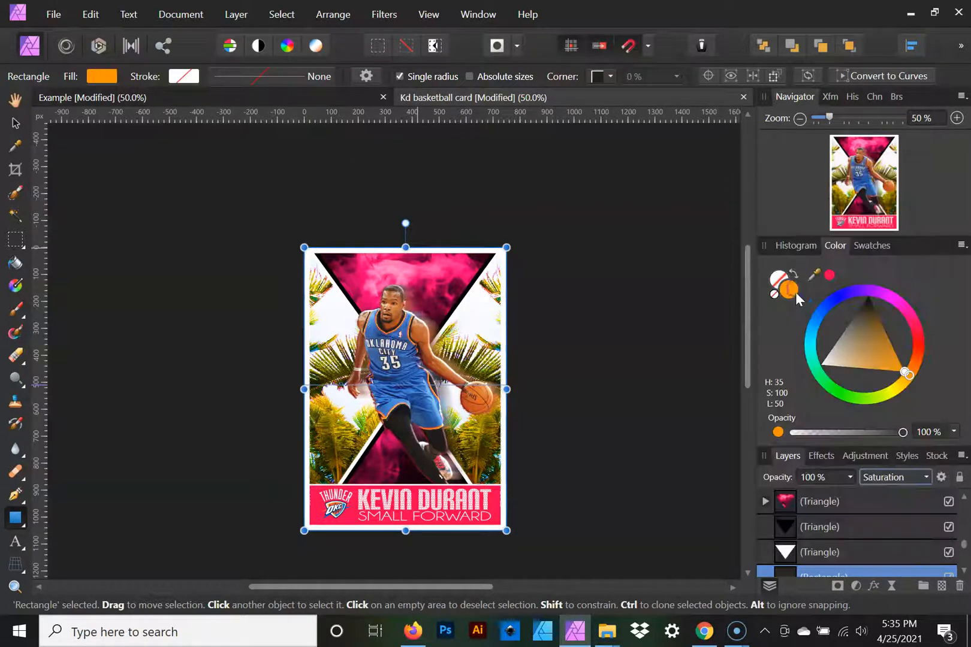
pyautogui.moveTo(893, 308)
pyautogui.mouseDown()
pyautogui.moveTo(884, 292)
pyautogui.moveTo(899, 304)
pyautogui.mouseUp()
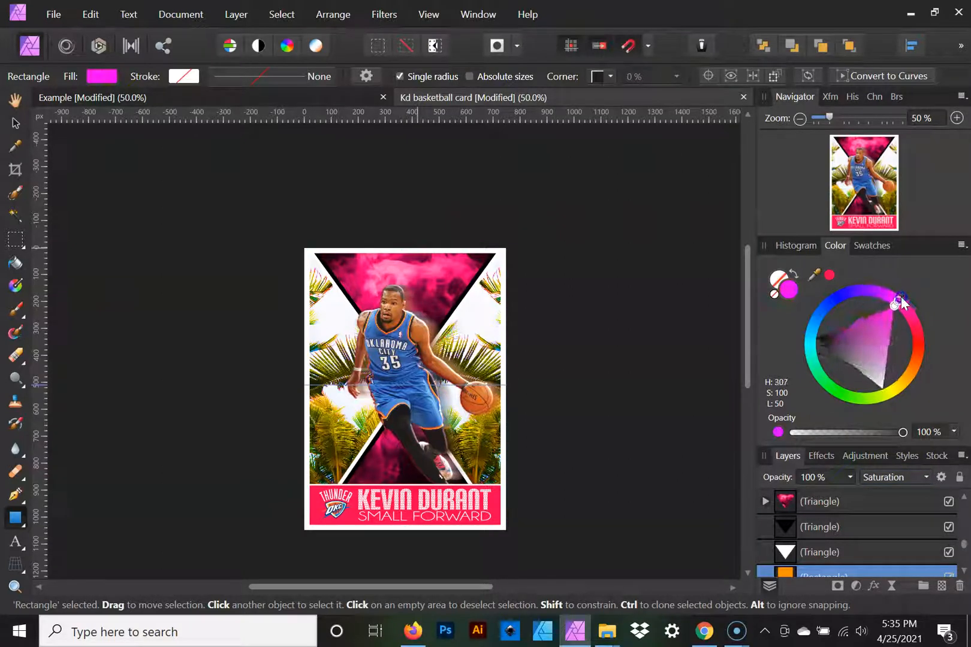
# Compare blend modes on the magenta rectangle and set it to Linear Light
pyautogui.click(888, 478)
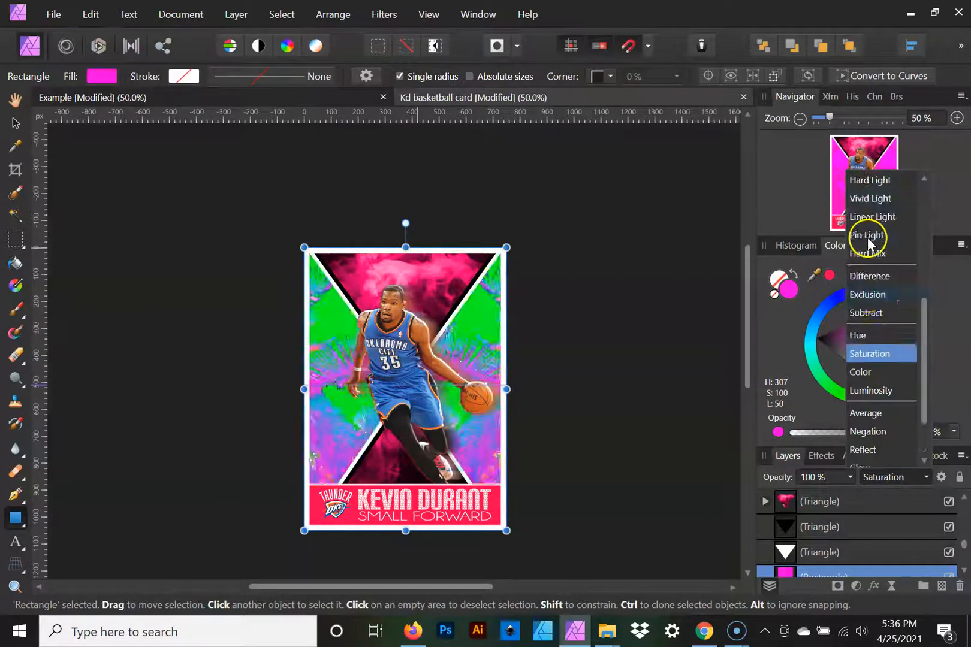
pyautogui.scroll(5, 873, 238)
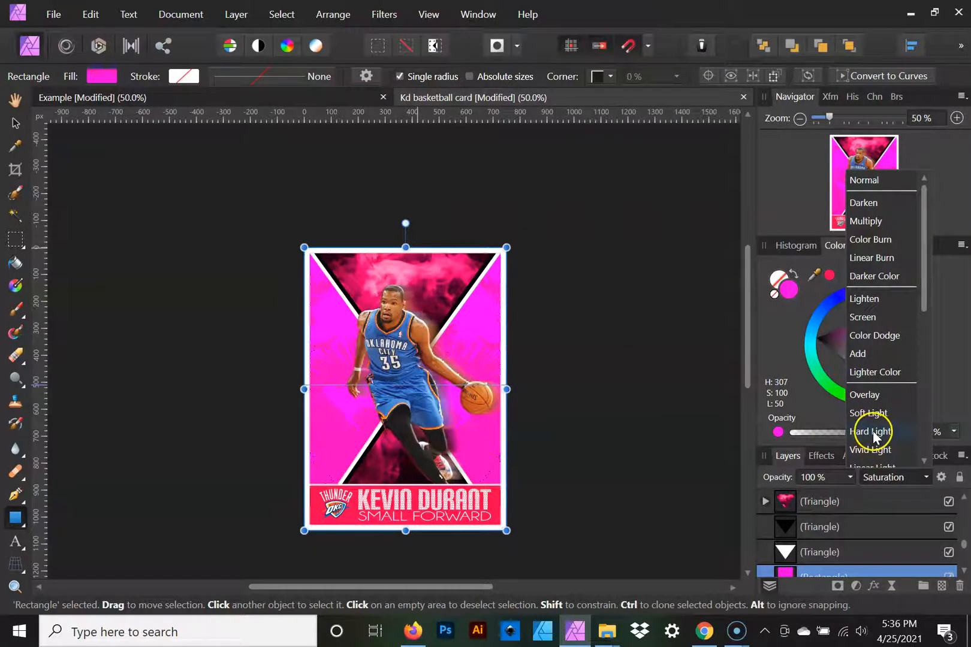
pyautogui.scroll(-3, 873, 439)
pyautogui.scroll(-4, 873, 443)
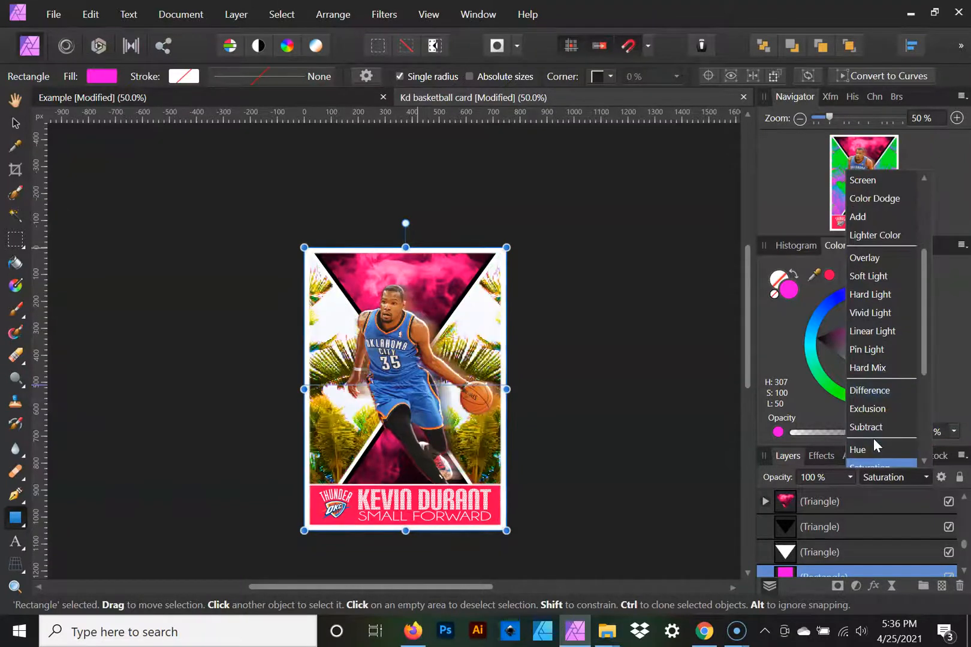
pyautogui.scroll(1, 873, 444)
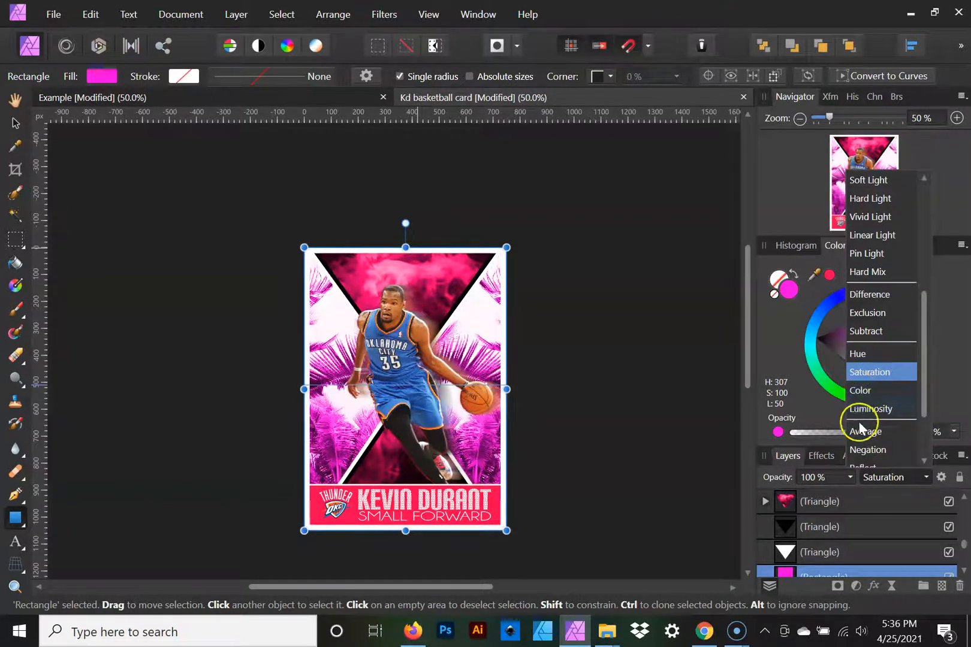
pyautogui.scroll(-2, 860, 427)
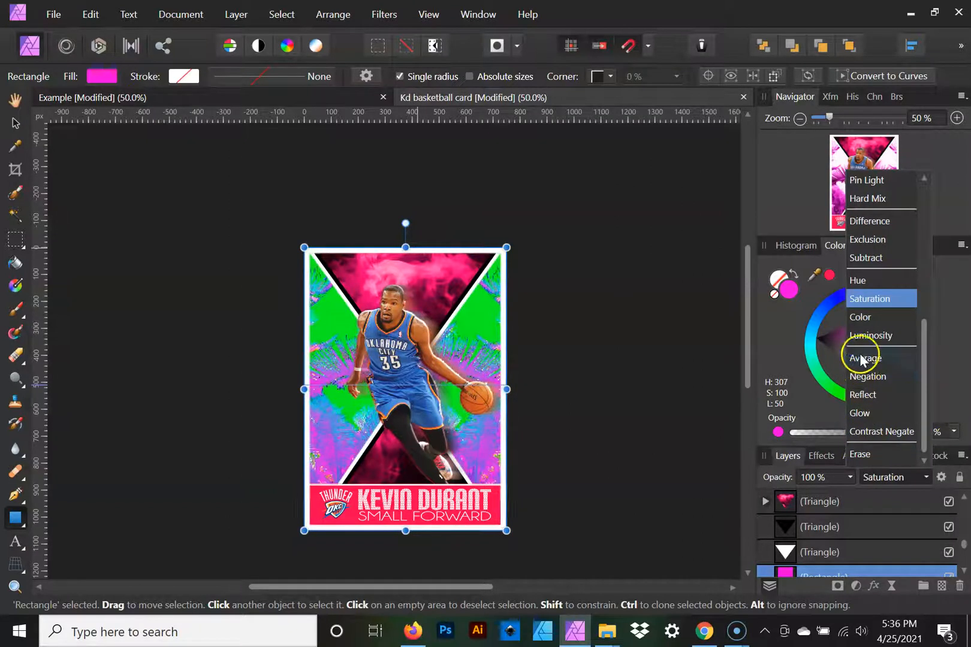
pyautogui.scroll(2, 856, 242)
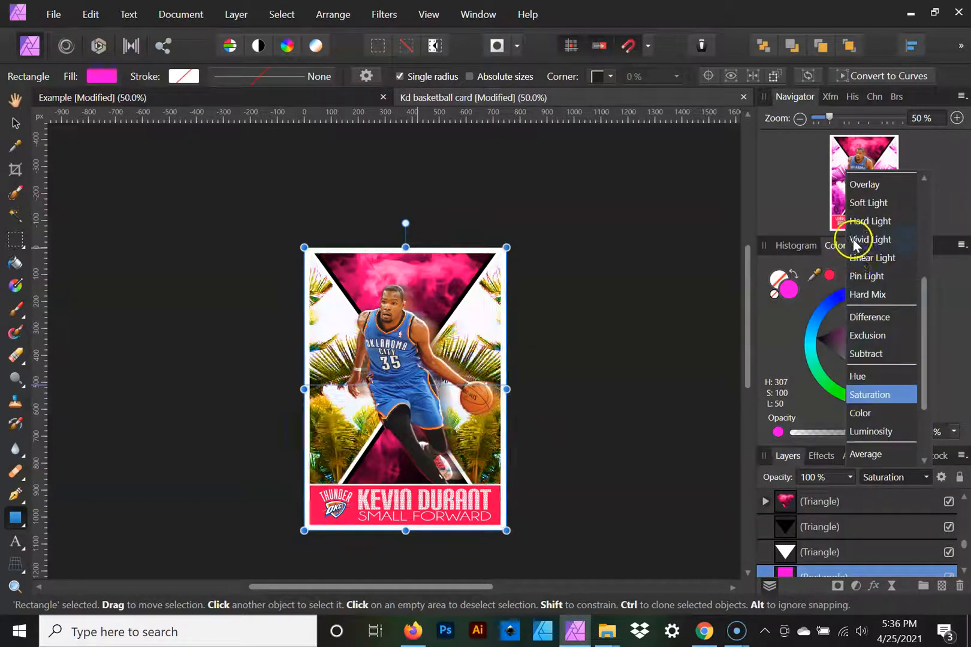
pyautogui.scroll(2, 874, 261)
pyautogui.scroll(2, 870, 264)
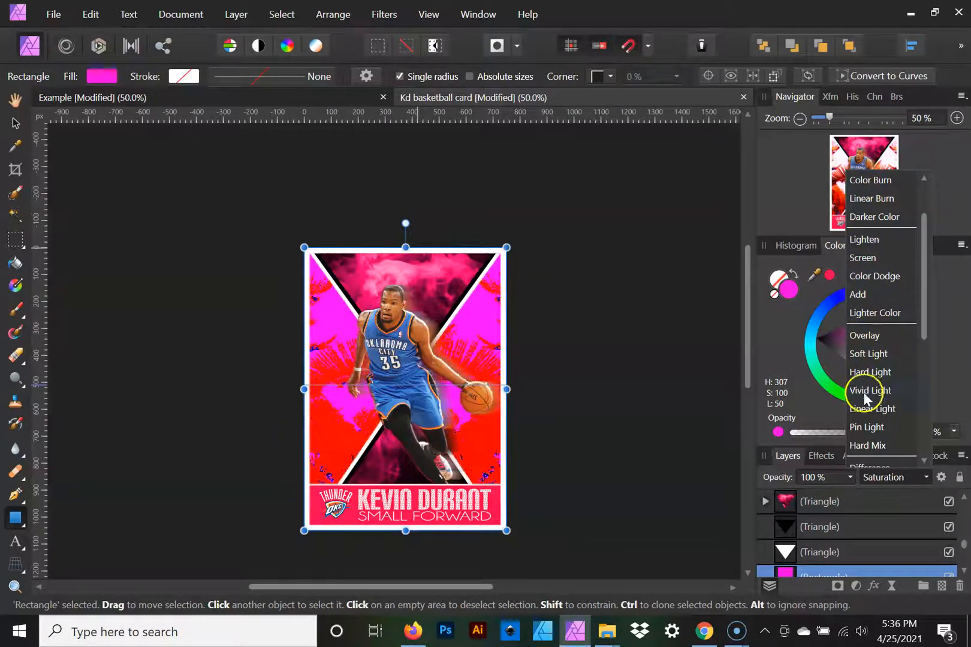
pyautogui.click(861, 409)
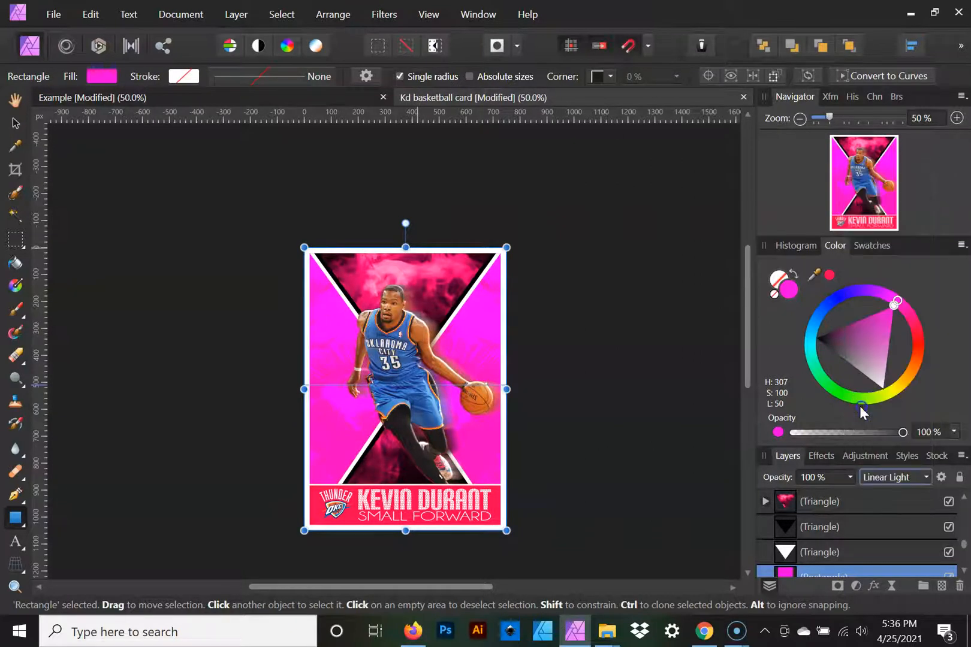
# Lower the magenta rectangle's opacity to 36 % and deselect it
pyautogui.click(849, 478)
pyautogui.moveTo(849, 493); pyautogui.dragTo(782, 497)
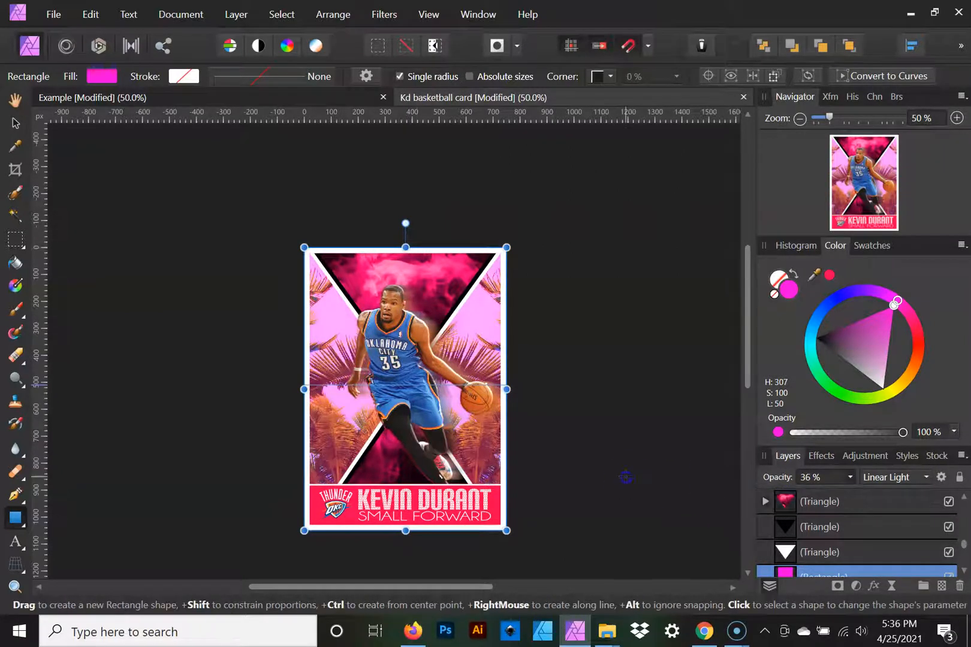
pyautogui.click(571, 423)
pyautogui.click(15, 127)
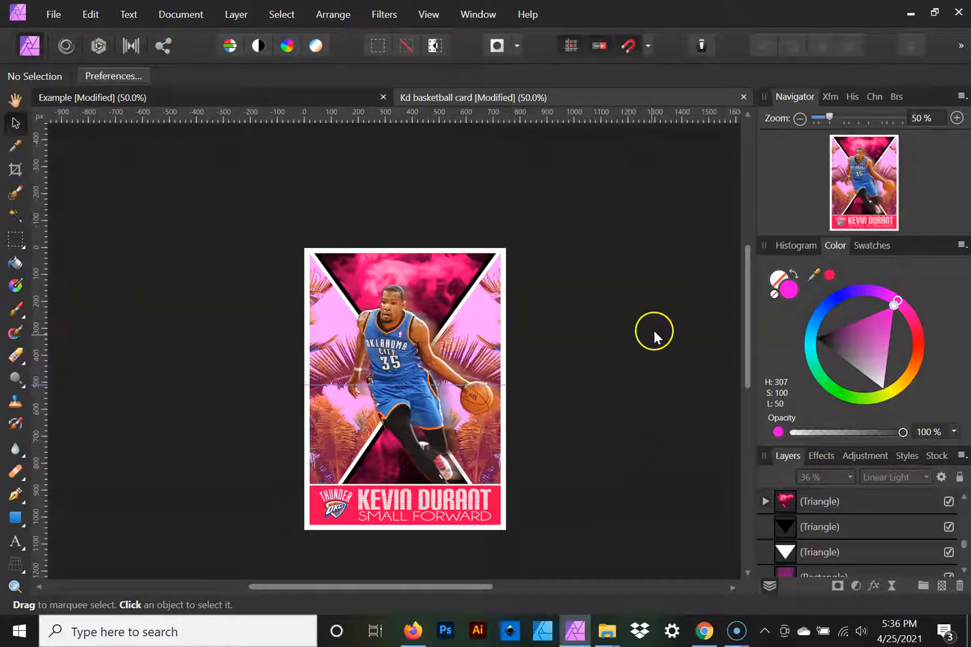
# Add white artistic text "MIAMI VICE" in the Carbon font at 108 pt across the upper part of the card
pyautogui.click(15, 519)
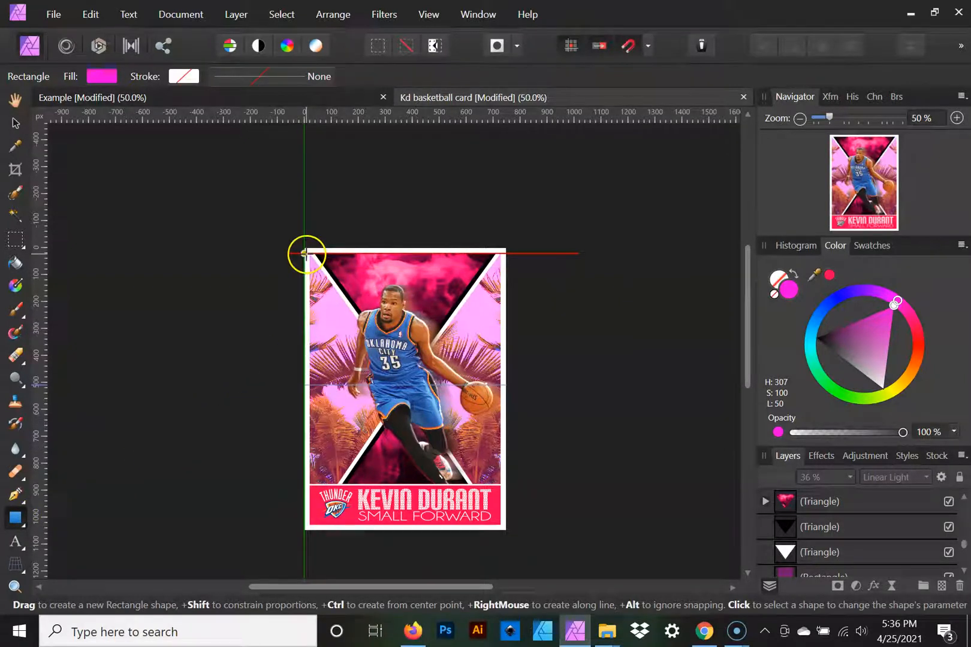
pyautogui.click(16, 539)
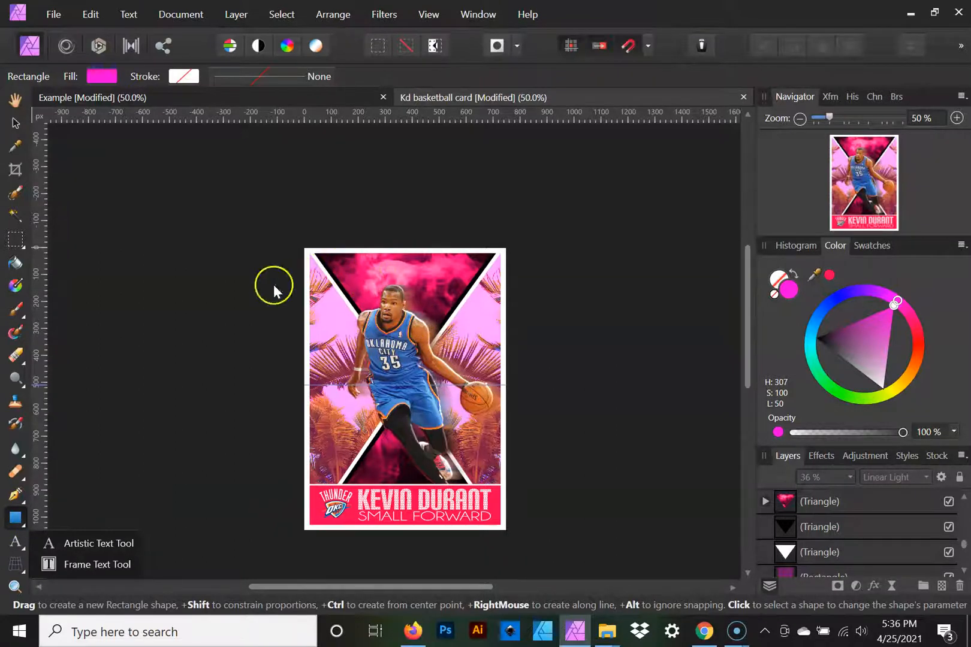
pyautogui.click(81, 544)
pyautogui.moveTo(316, 264); pyautogui.dragTo(377, 287)
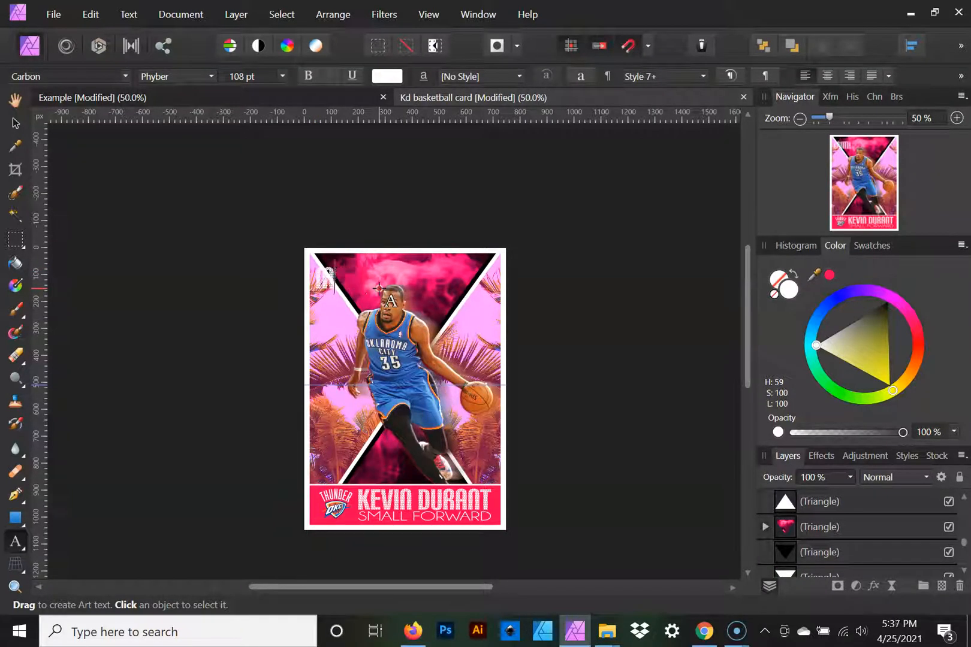
pyautogui.moveTo(379, 288); pyautogui.dragTo(378, 288)
pyautogui.write('MIAMI VICE')
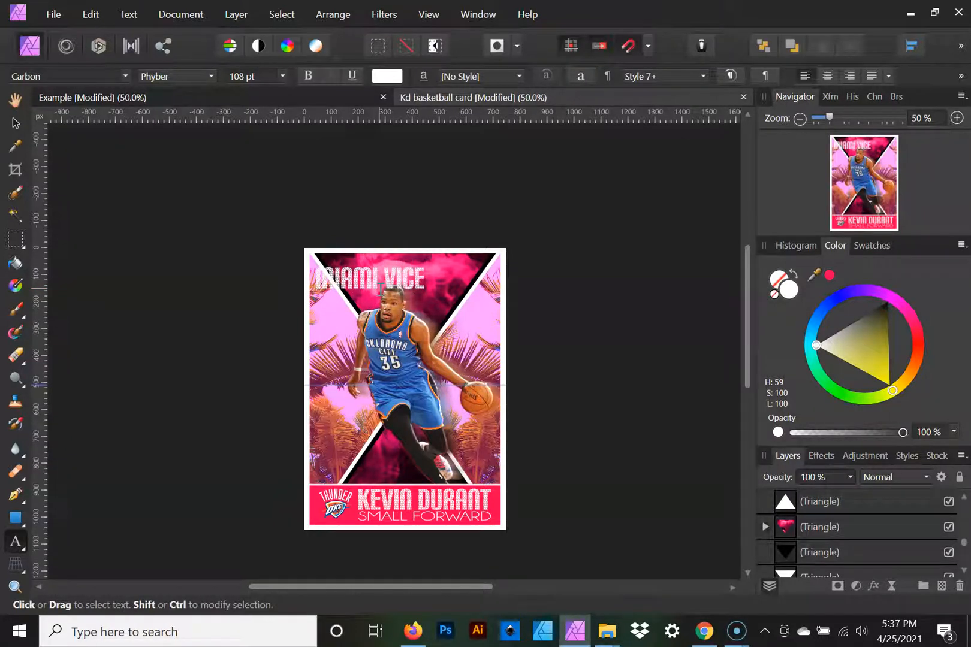
# Enlarge the MIAMI VICE text to 183.2 pt and rotate it 90° clockwise
pyautogui.click(7, 114)
pyautogui.click(16, 123)
pyautogui.moveTo(425, 289); pyautogui.dragTo(497, 318)
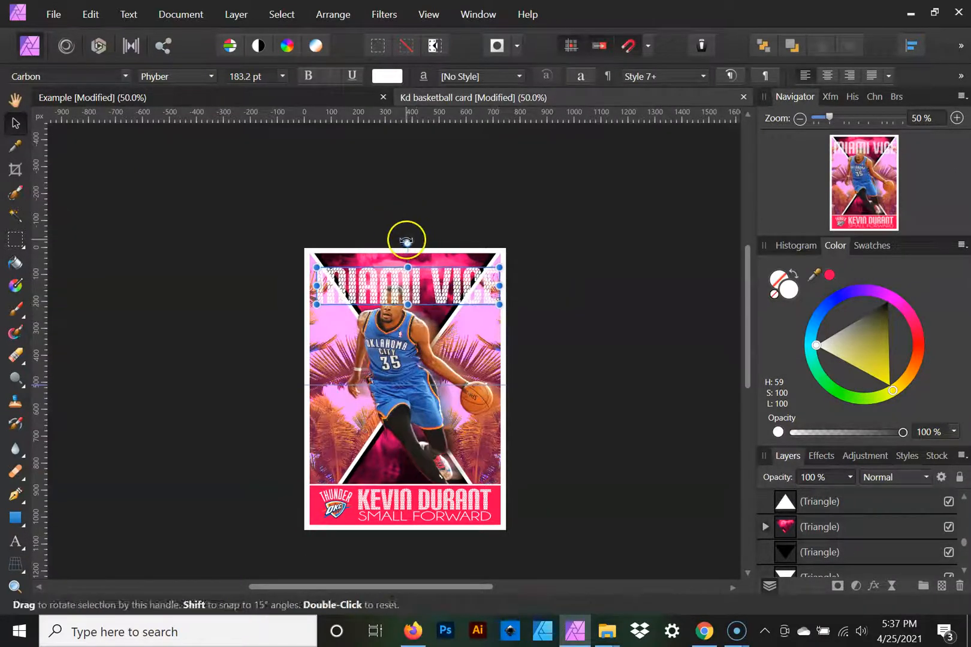
pyautogui.moveTo(408, 243); pyautogui.dragTo(547, 278)
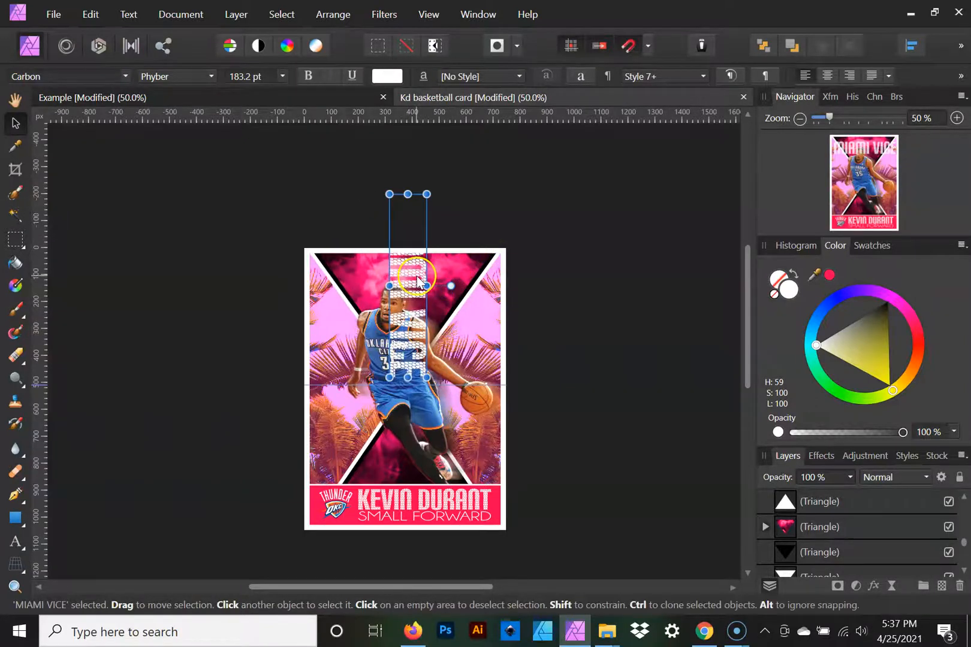
# Place the rotated text along the card's left edge, stretch it down to the banner and widen it to 207.1 pt
pyautogui.moveTo(412, 287); pyautogui.dragTo(329, 339)
pyautogui.moveTo(323, 436); pyautogui.dragTo(323, 483)
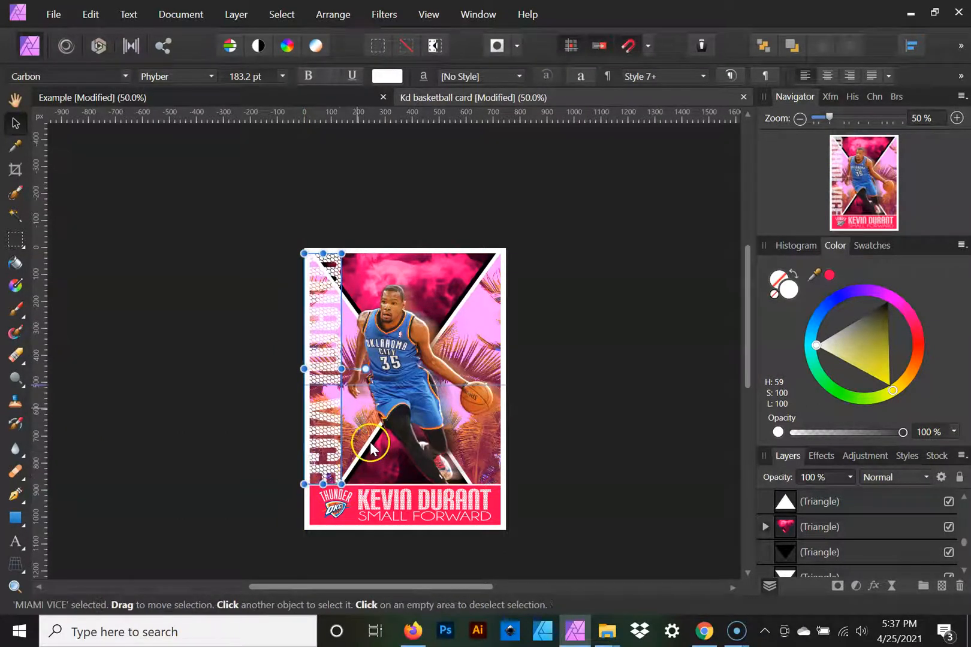
pyautogui.moveTo(343, 369); pyautogui.dragTo(347, 369)
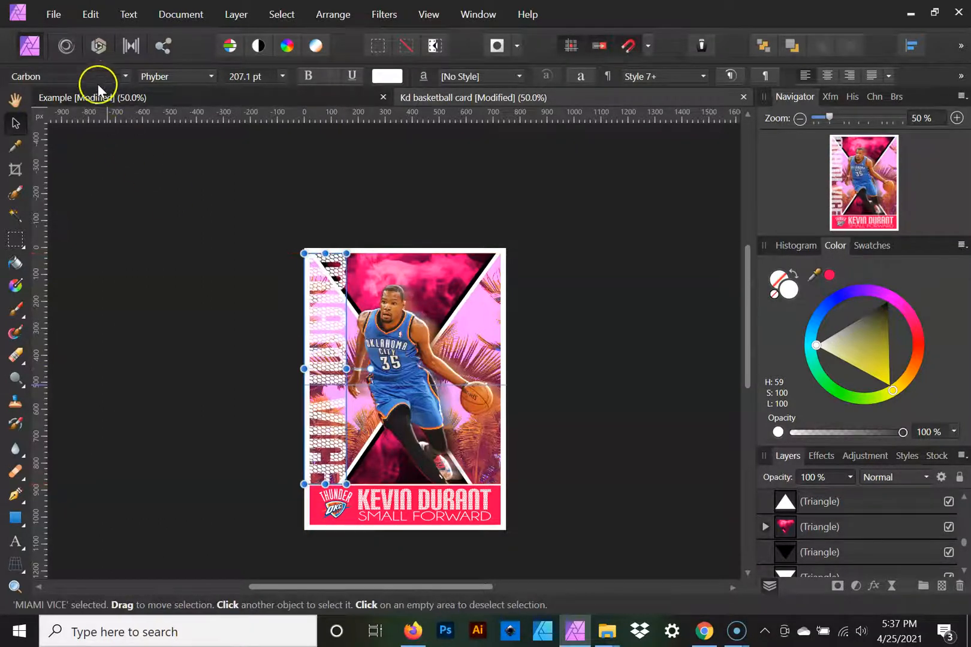
# Try the Brush Script MT, Gilroy and Holyfat Demo fonts on the vertical MIAMI VICE text
pyautogui.click(131, 75)
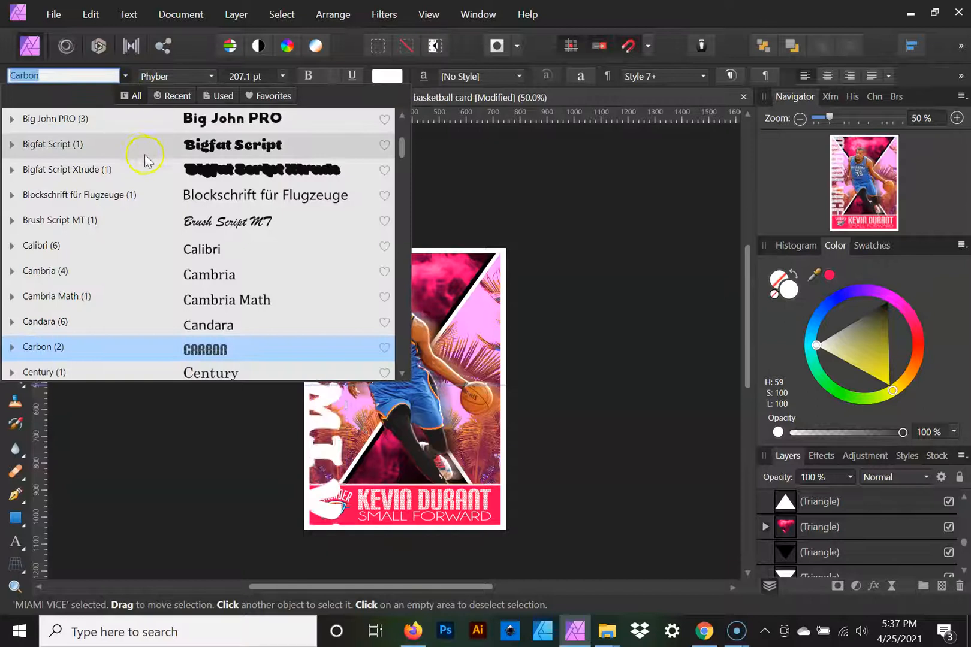
pyautogui.click(123, 220)
pyautogui.scroll(-2, 97, 257)
pyautogui.scroll(-4, 99, 259)
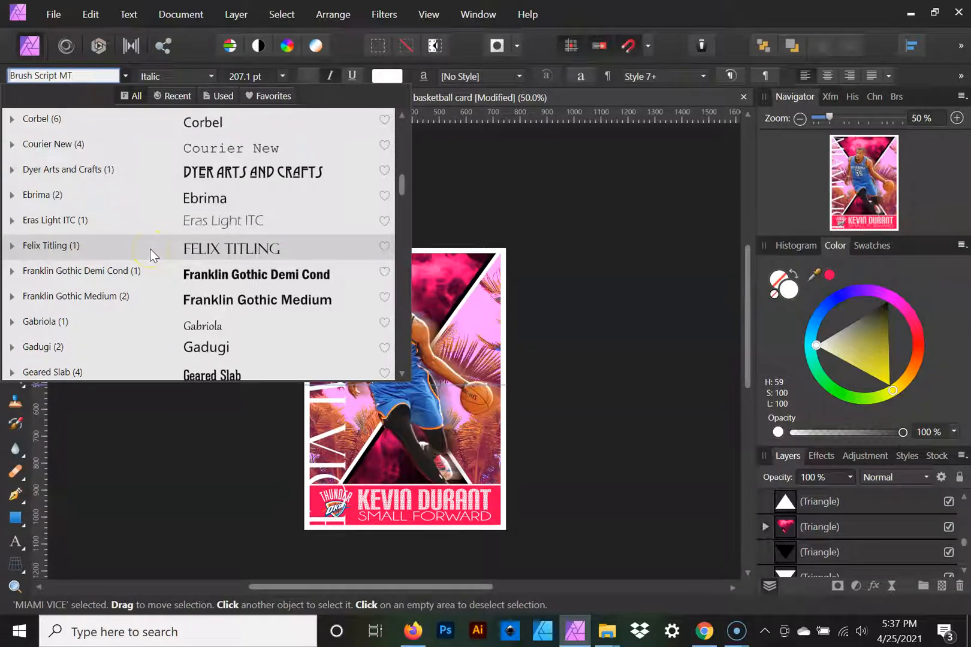
pyautogui.scroll(-2, 151, 251)
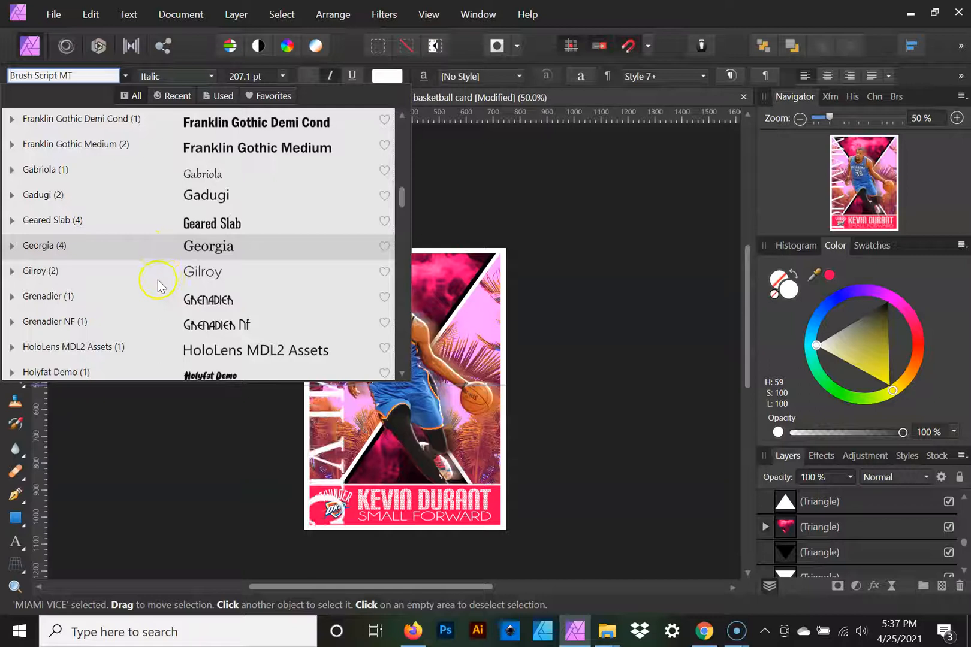
pyautogui.click(157, 281)
pyautogui.scroll(-1, 150, 288)
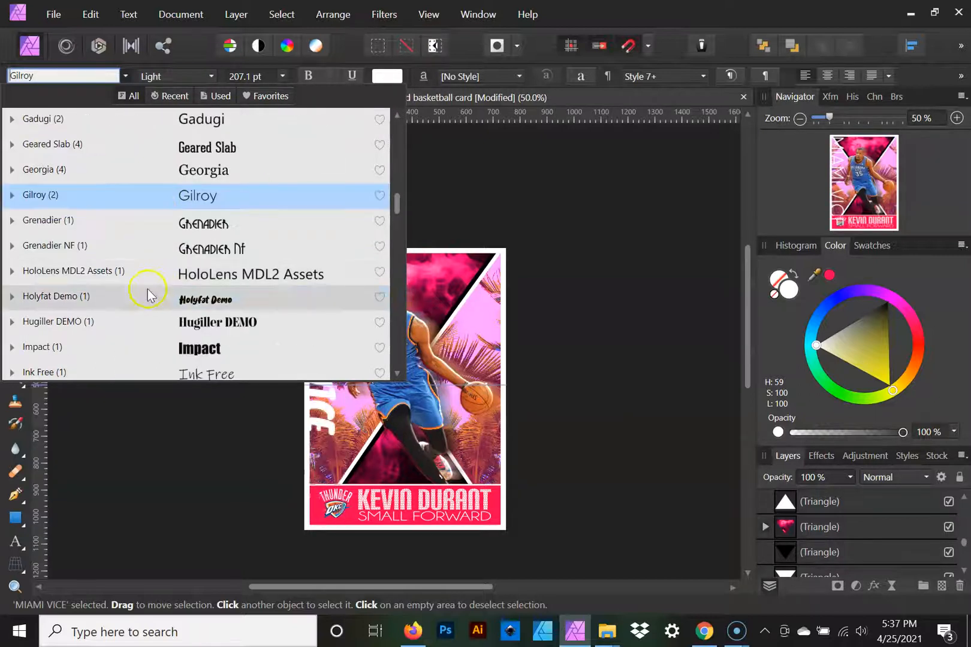
pyautogui.click(146, 290)
pyautogui.scroll(-1, 143, 292)
pyautogui.scroll(-2, 139, 315)
pyautogui.scroll(-1, 139, 314)
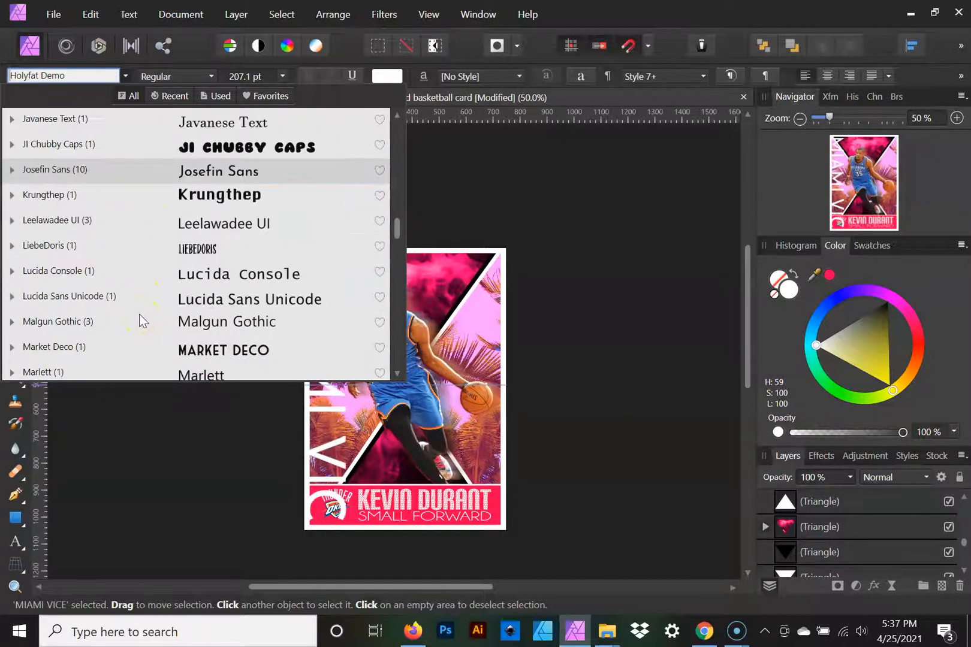
# Change the vertical text's font to Felix Titling and shorten the text so it ends at the banner's upper edge
pyautogui.scroll(8, 173, 249)
pyautogui.click(174, 247)
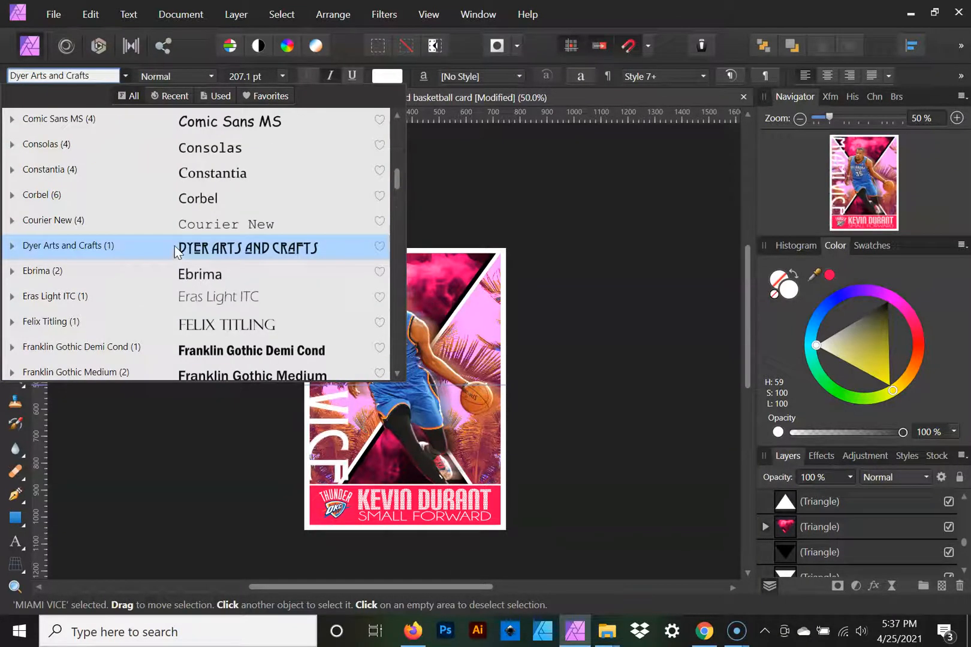
pyautogui.click(162, 322)
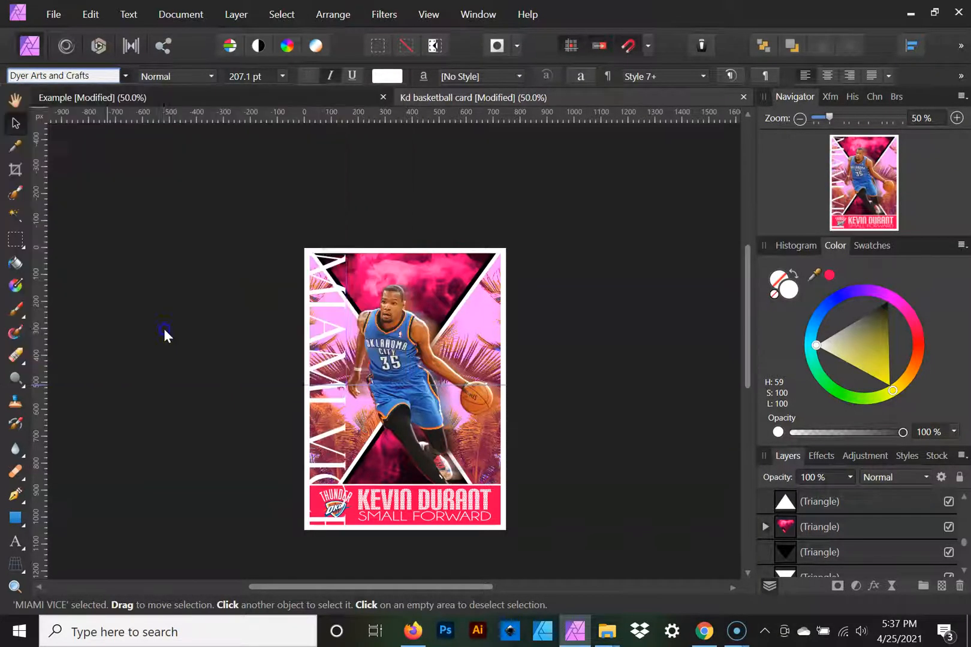
pyautogui.moveTo(326, 541); pyautogui.dragTo(326, 483)
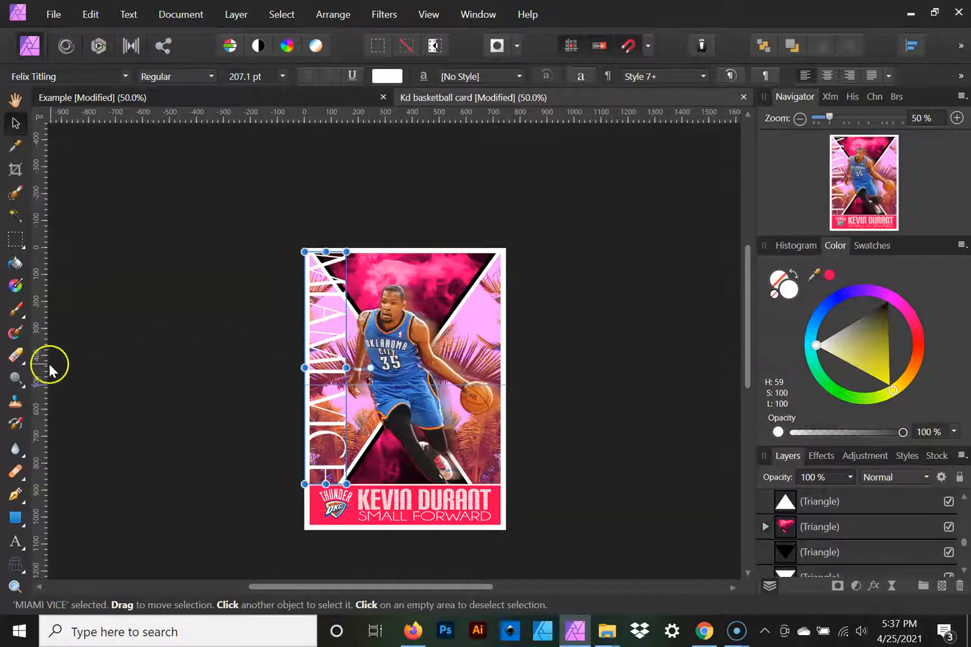
# Fill the vertical text with the sampled pink-red and narrow it from its left side to 181.8 pt
pyautogui.click(831, 277)
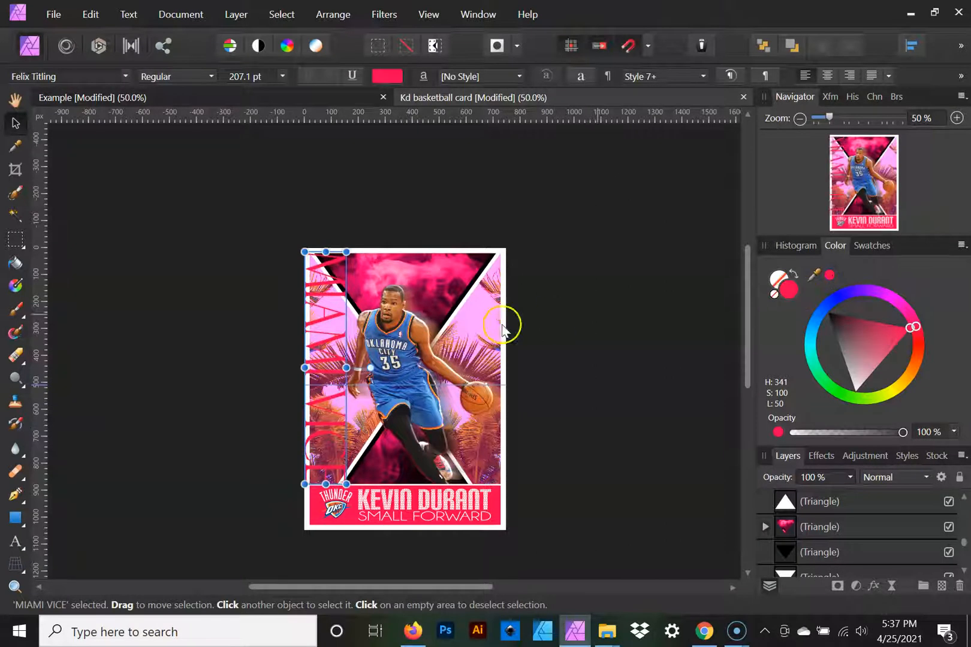
pyautogui.moveTo(305, 367); pyautogui.dragTo(310, 367)
# Move the MIAMI VICE layer directly beneath the white border group and recolour the text teal (H 164, S 100, L 50)
pyautogui.moveTo(813, 505); pyautogui.dragTo(824, 550)
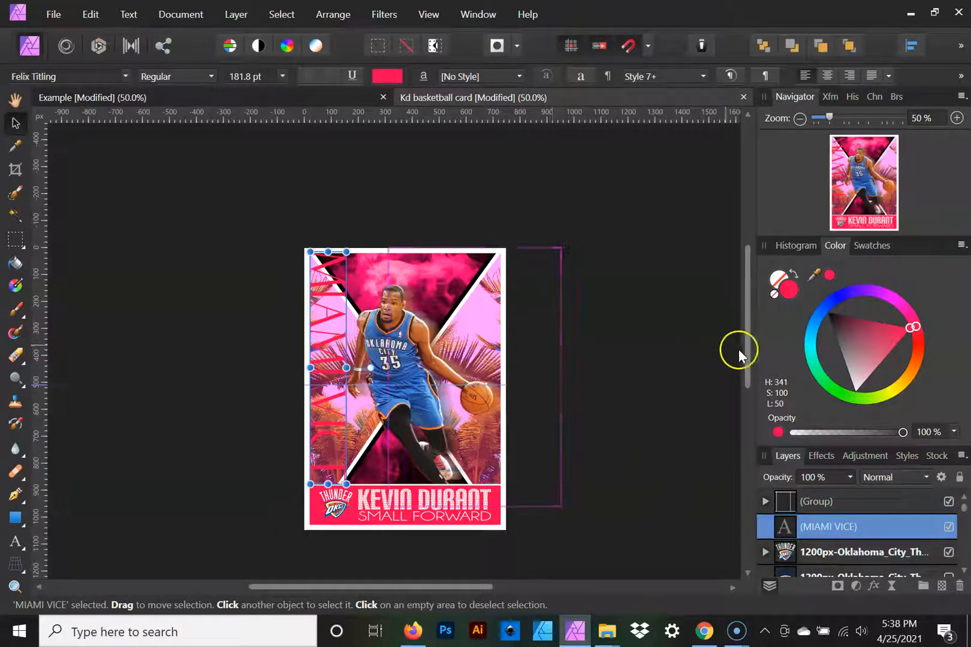
pyautogui.moveTo(851, 303)
pyautogui.mouseDown()
pyautogui.moveTo(822, 302)
pyautogui.moveTo(817, 357)
pyautogui.mouseUp()
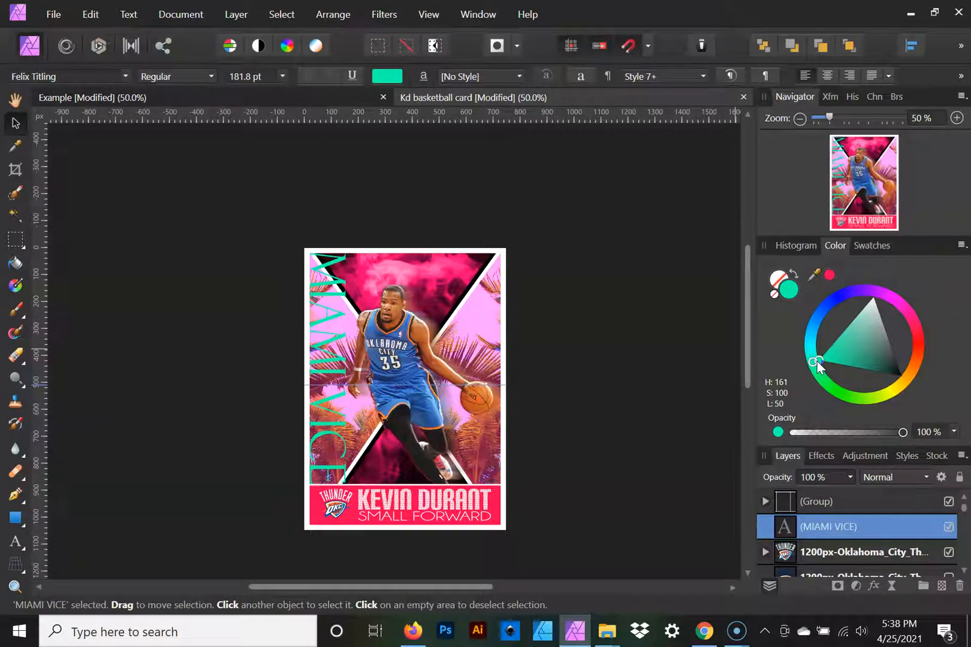
pyautogui.moveTo(817, 360); pyautogui.dragTo(818, 357)
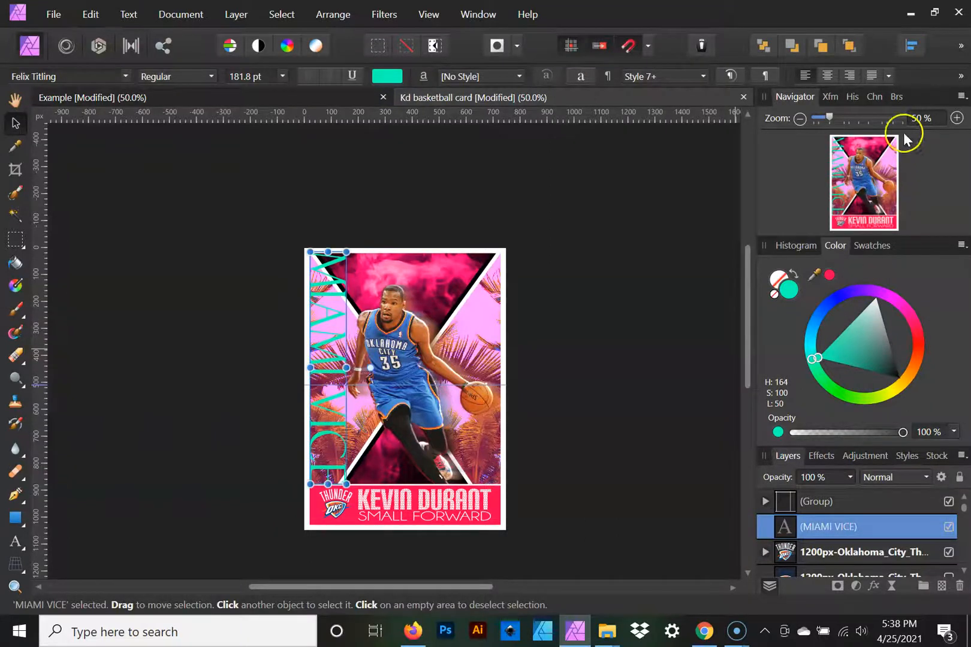
# Widen the vertical text leftward to 195.9 pt so its left edge tucks under the white border
pyautogui.click(956, 118)
pyautogui.click(956, 118)
pyautogui.moveTo(305, 393); pyautogui.dragTo(358, 342)
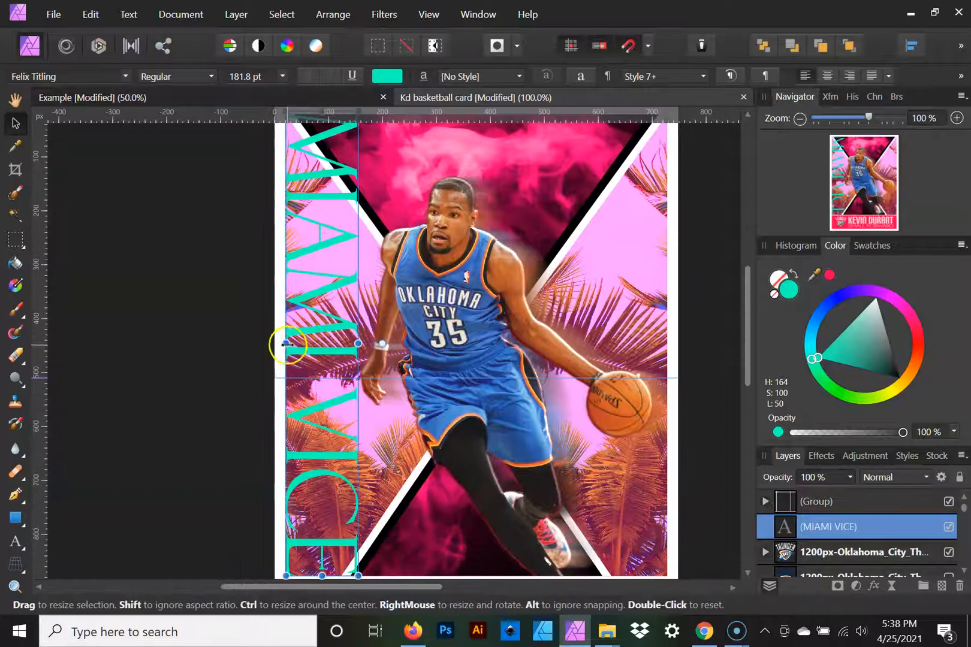
pyautogui.moveTo(284, 344); pyautogui.dragTo(279, 344)
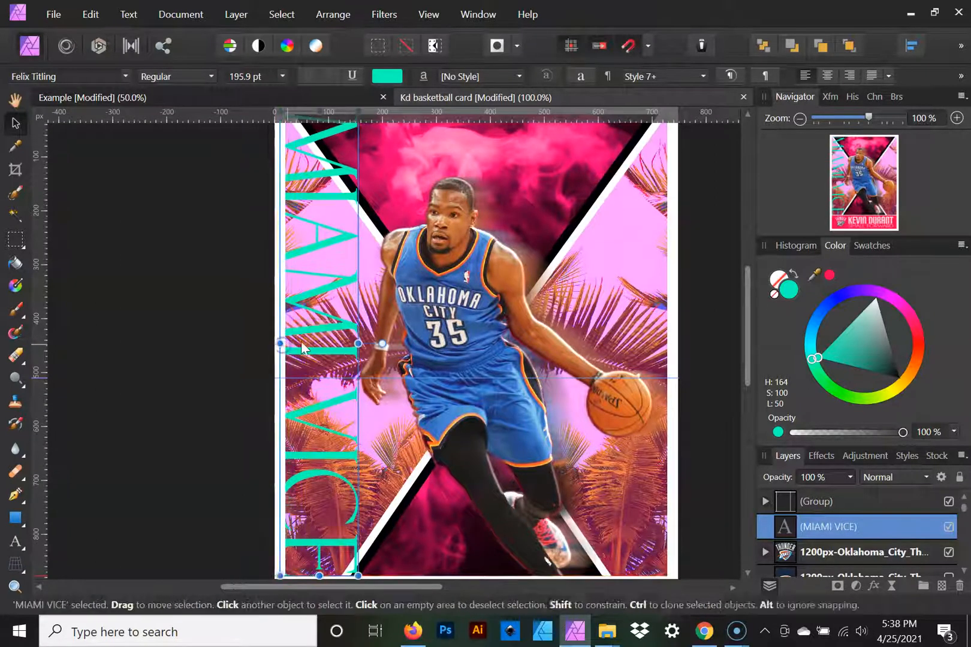
# Examine how the teal MIAMI VICE text lines up with the white border and the banner along its full length
pyautogui.click(799, 118)
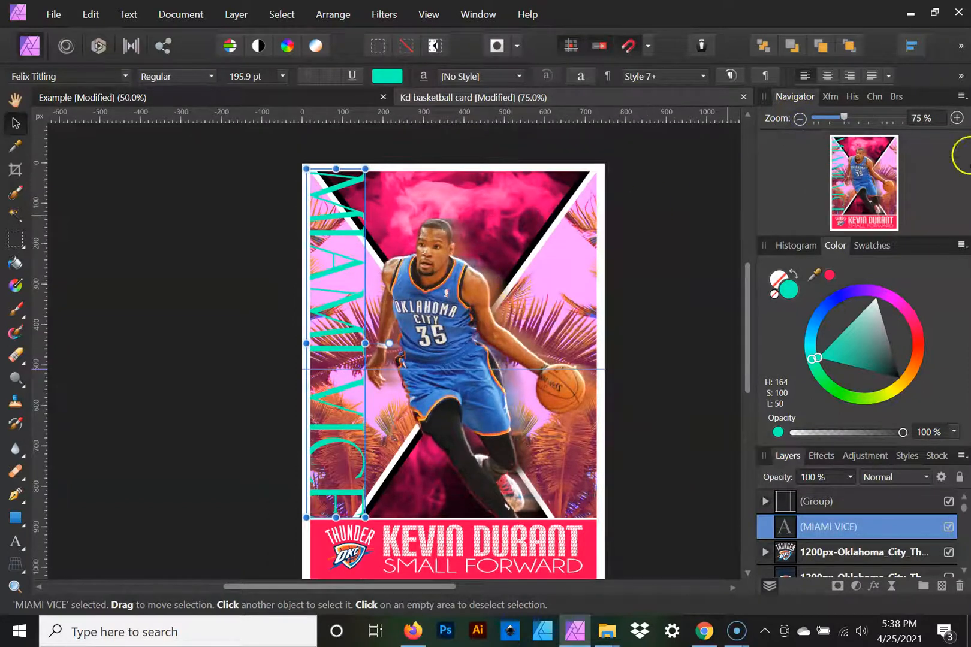
pyautogui.click(957, 118)
pyautogui.click(957, 119)
pyautogui.click(957, 119)
pyautogui.moveTo(363, 455); pyautogui.dragTo(503, 233)
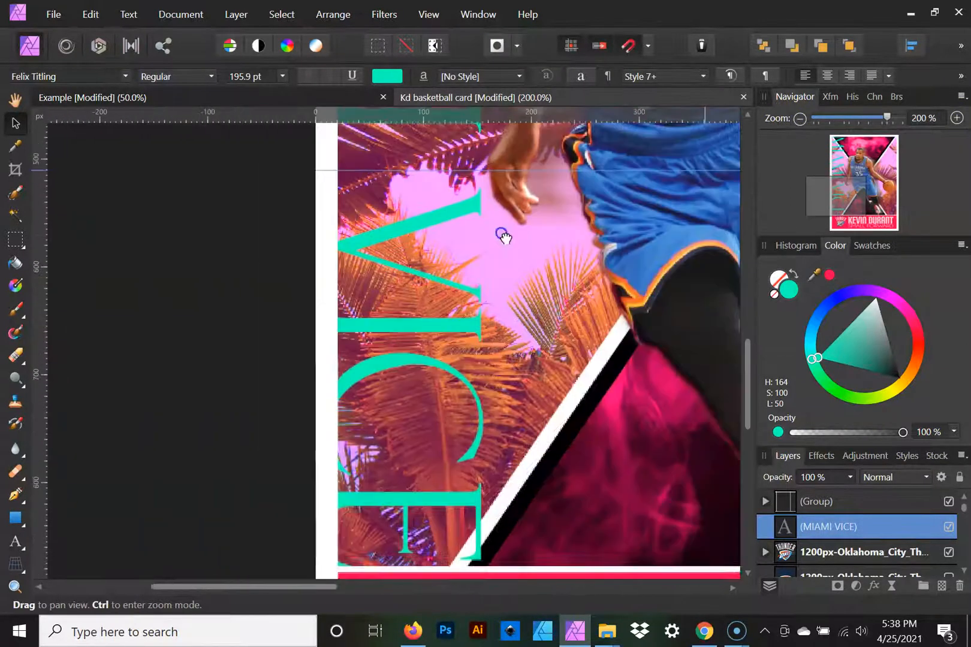
pyautogui.moveTo(361, 312); pyautogui.dragTo(368, 430)
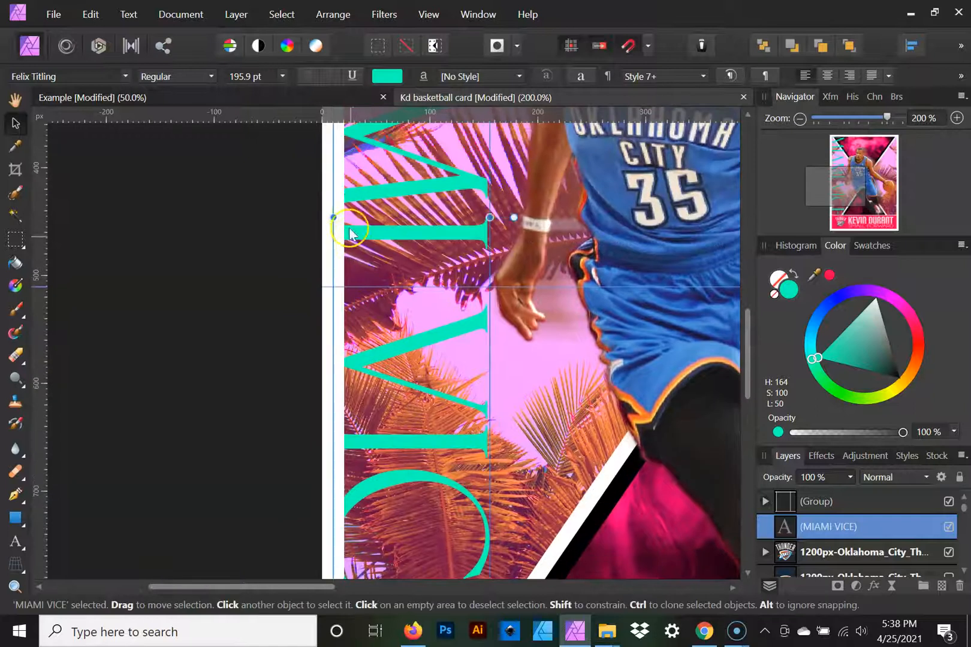
pyautogui.moveTo(338, 221)
pyautogui.mouseDown()
pyautogui.moveTo(346, 221)
pyautogui.moveTo(337, 221)
pyautogui.mouseUp()
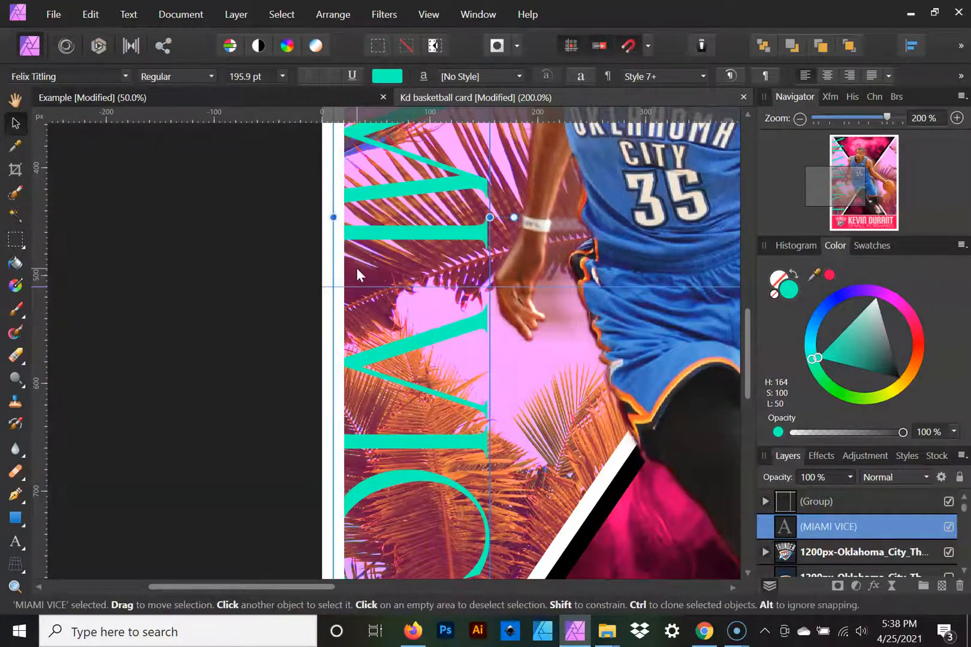
pyautogui.click(799, 118)
pyautogui.click(799, 118)
pyautogui.click(800, 118)
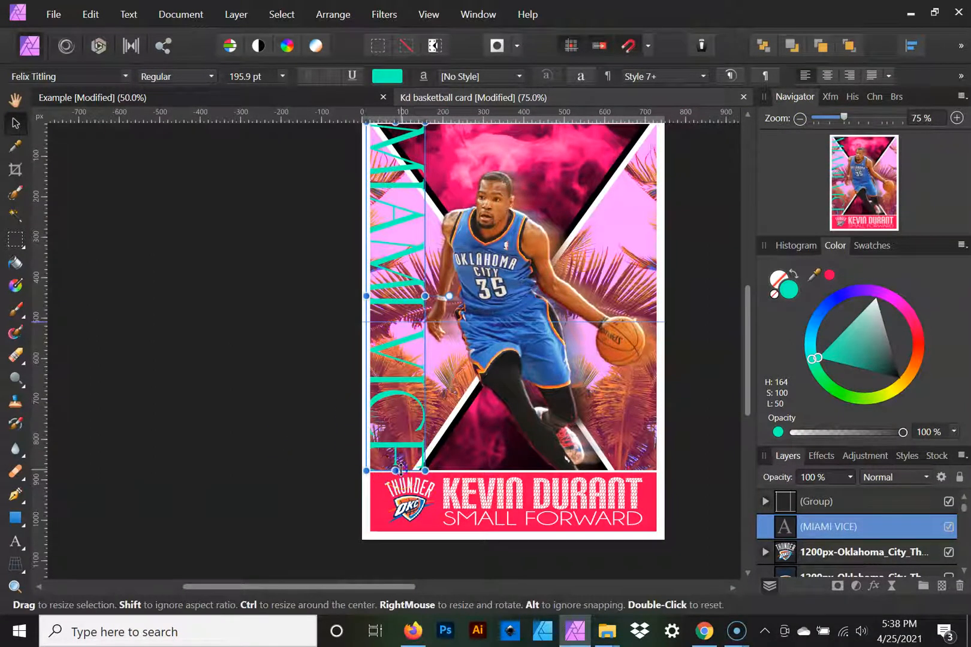
pyautogui.moveTo(401, 475); pyautogui.dragTo(399, 472)
pyautogui.scroll(2, 380, 426)
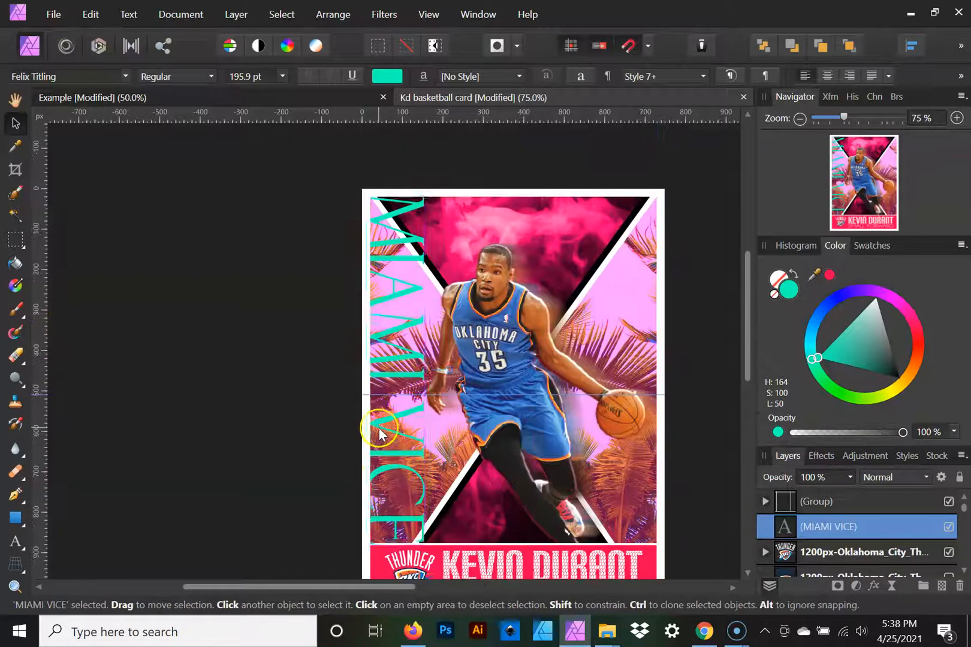
pyautogui.scroll(2, 379, 426)
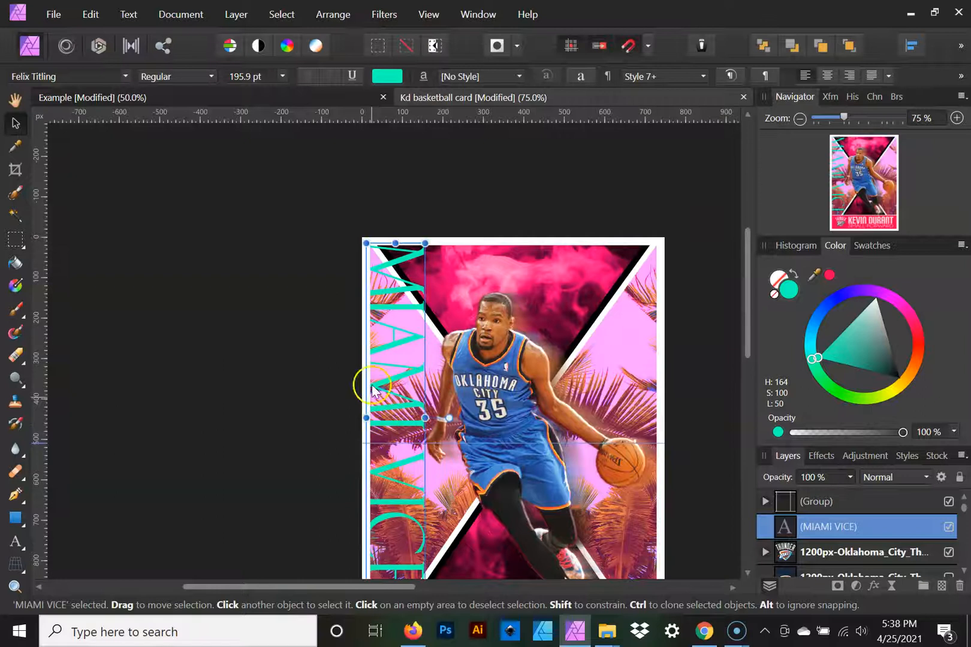
pyautogui.scroll(-3, 381, 331)
pyautogui.scroll(2, 381, 332)
pyautogui.scroll(-2, 380, 332)
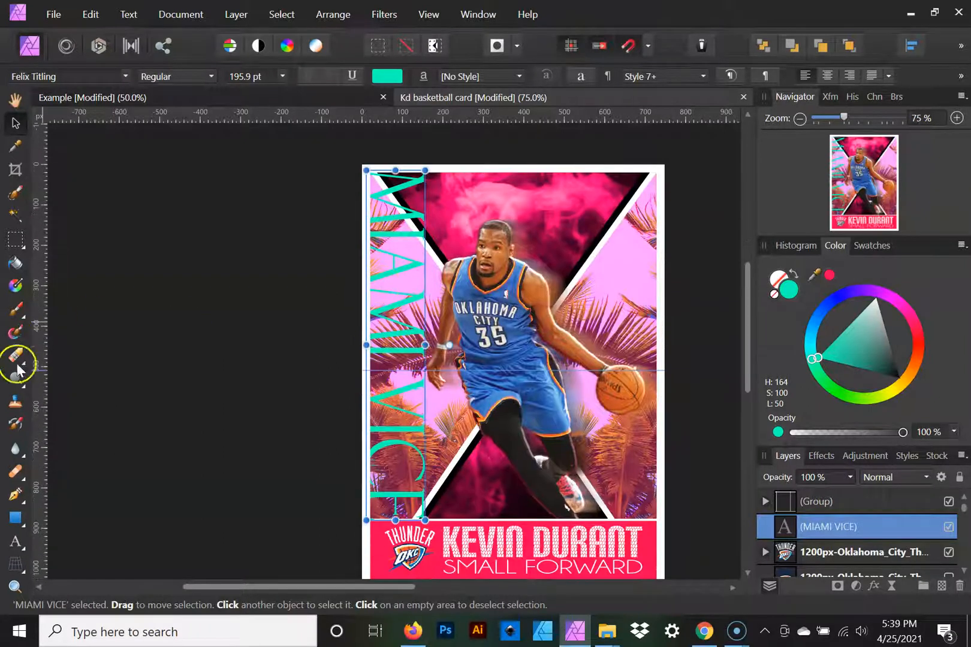
# Recolour the KEVIN DURANT banner text with the teal sampled from the MIAMI VICE text
pyautogui.click(15, 517)
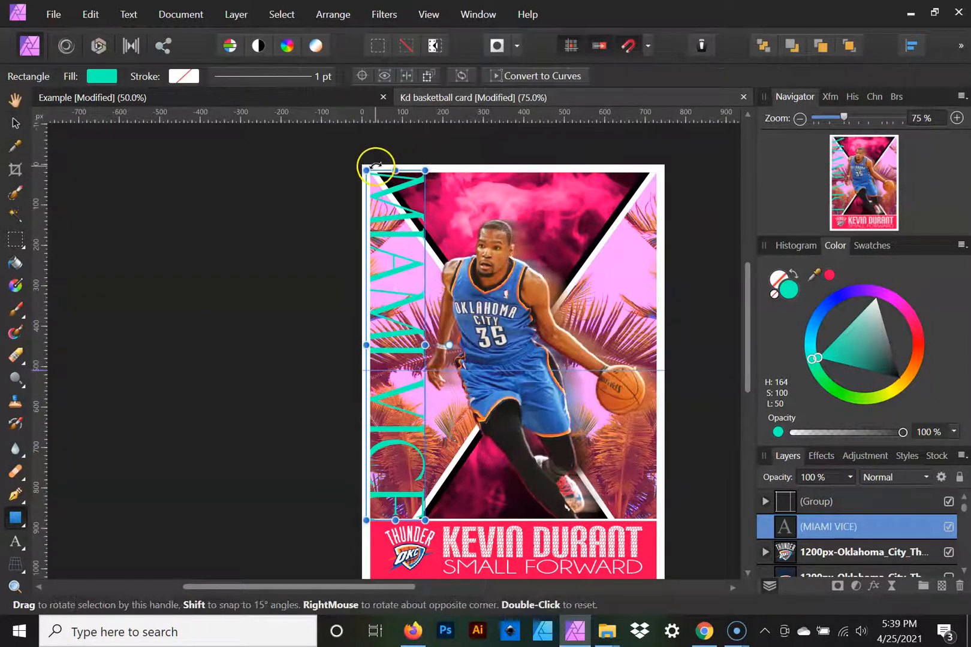
pyautogui.scroll(-3, 446, 516)
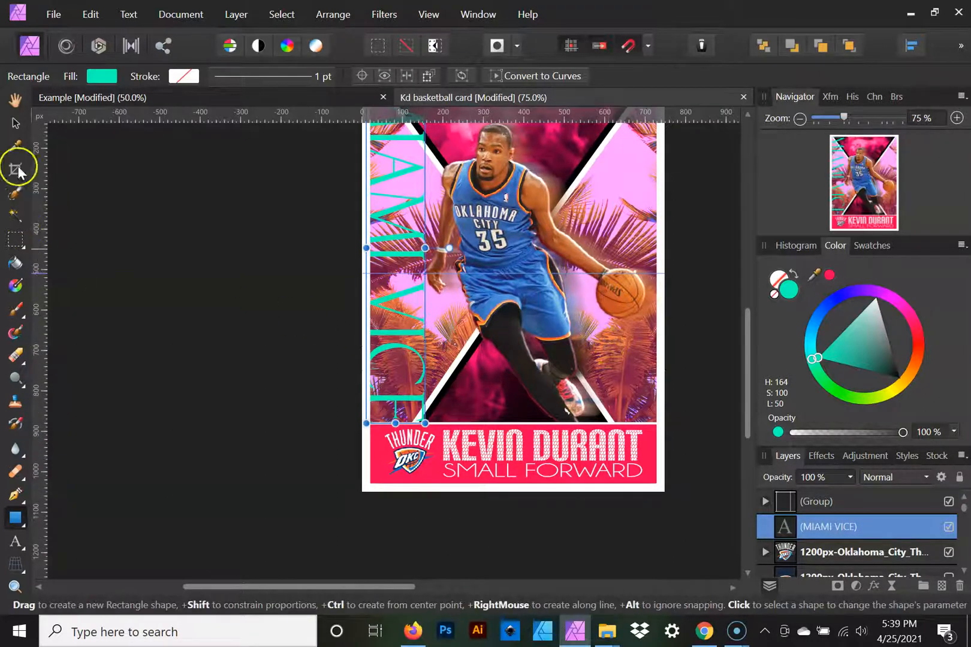
pyautogui.click(16, 123)
pyautogui.click(557, 444)
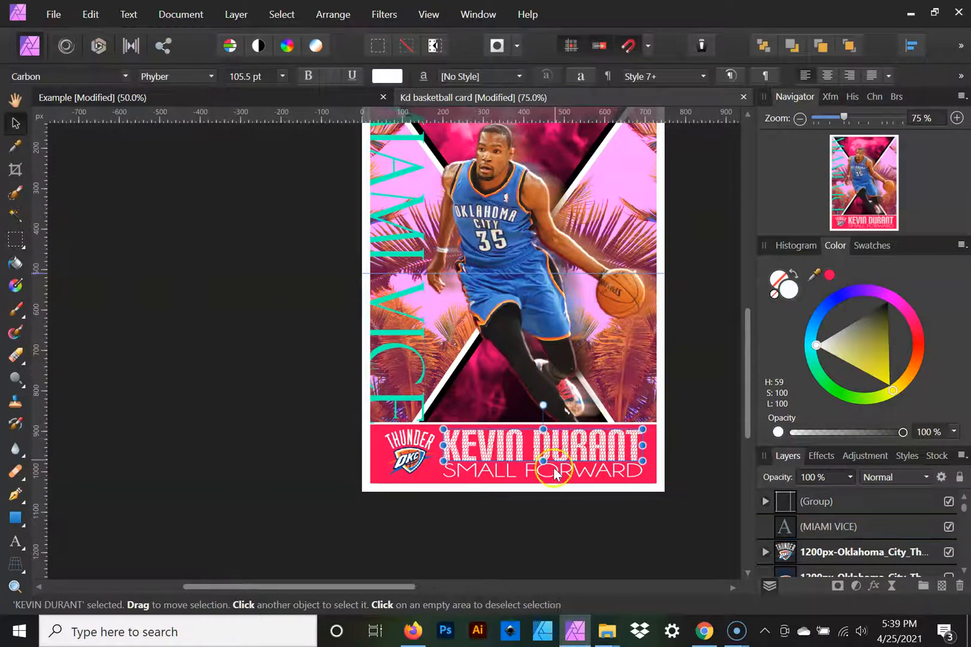
pyautogui.moveTo(828, 276); pyautogui.dragTo(400, 336)
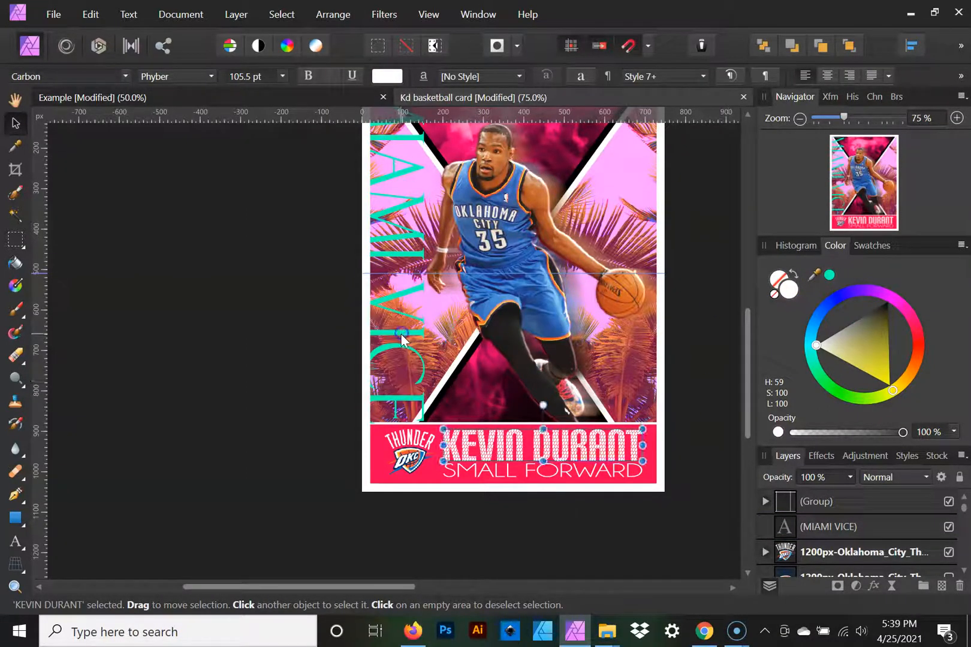
pyautogui.click(831, 275)
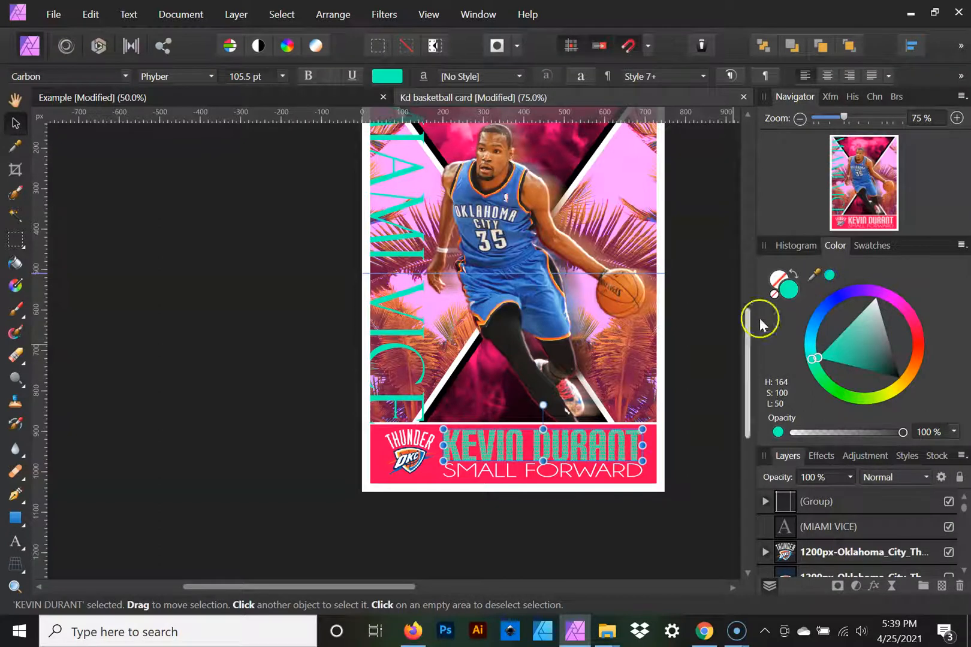
# Recolour the SMALL FORWARD text with the blue sampled from the Thunder logo (H 202, S 100, L 38)
pyautogui.click(593, 473)
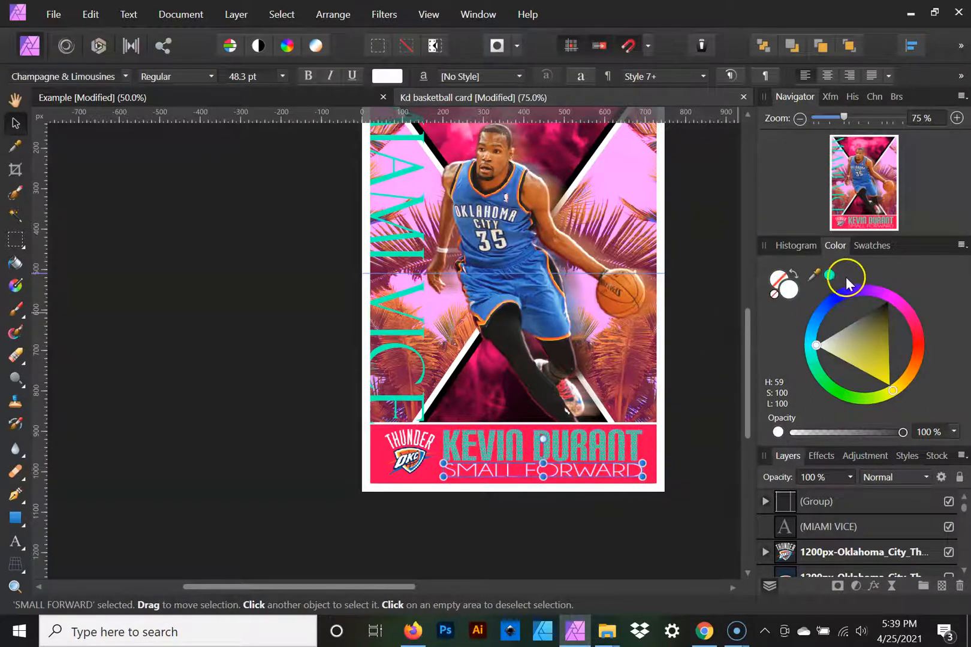
pyautogui.click(711, 394)
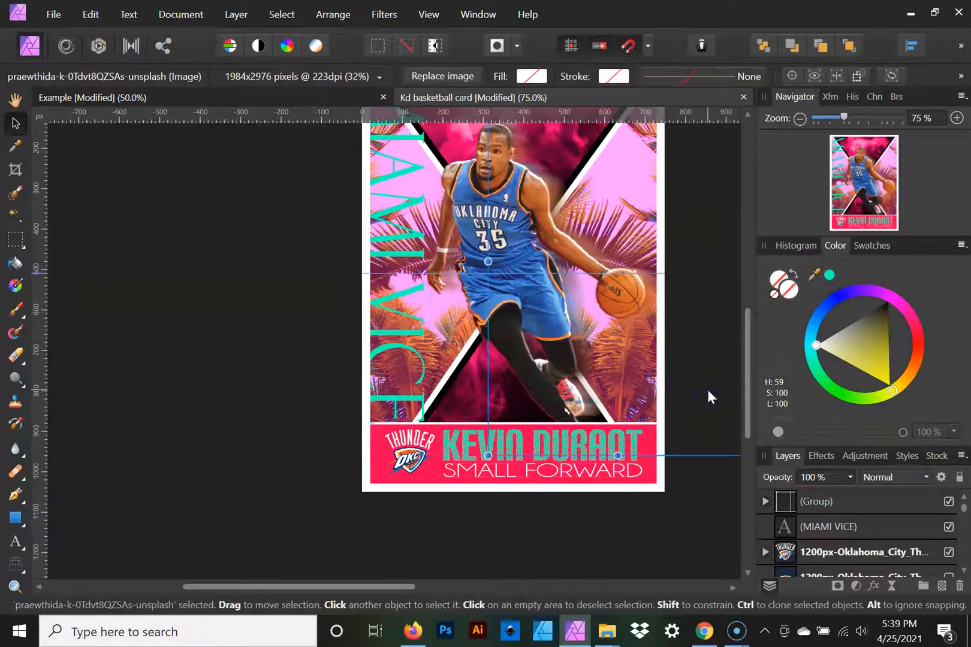
pyautogui.scroll(3, 272, 409)
pyautogui.scroll(-3, 272, 409)
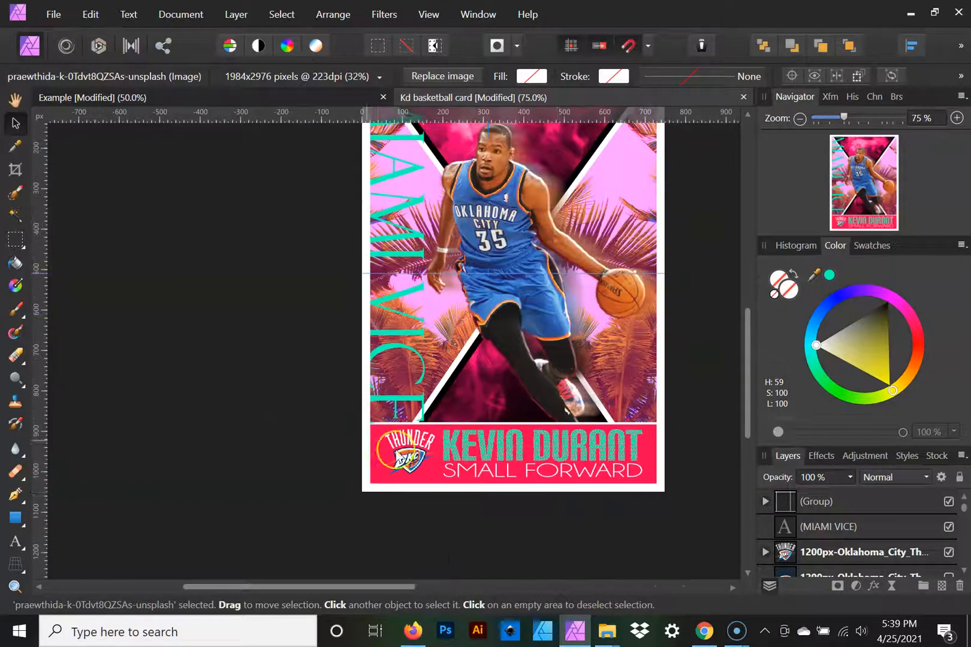
pyautogui.click(461, 477)
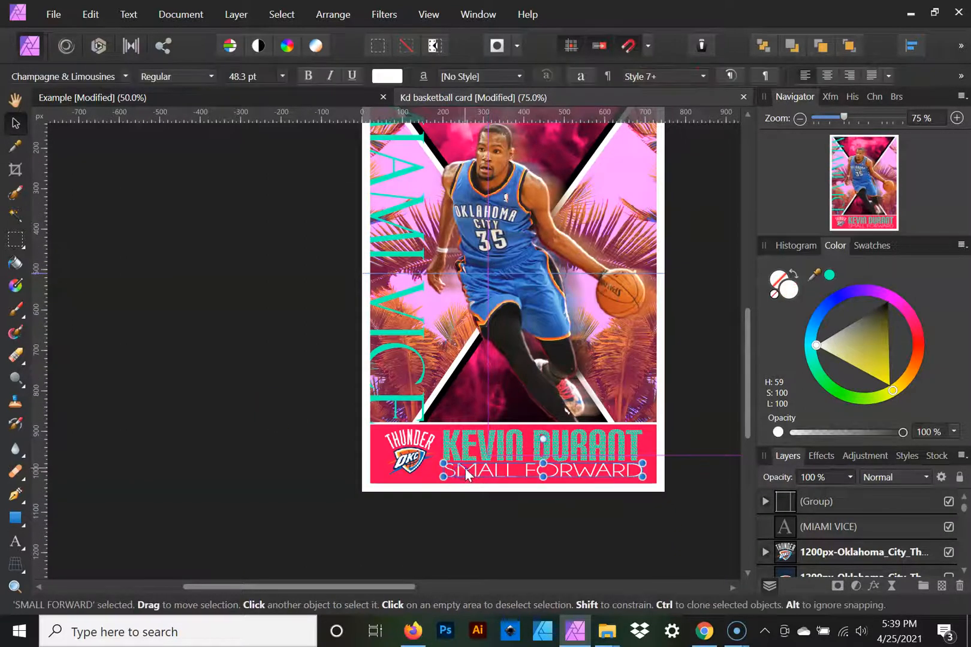
pyautogui.click(956, 119)
pyautogui.click(956, 119)
pyautogui.click(957, 119)
pyautogui.click(956, 118)
pyautogui.press('space')
pyautogui.moveTo(599, 400); pyautogui.dragTo(536, 192)
pyautogui.moveTo(507, 404); pyautogui.dragTo(515, 174)
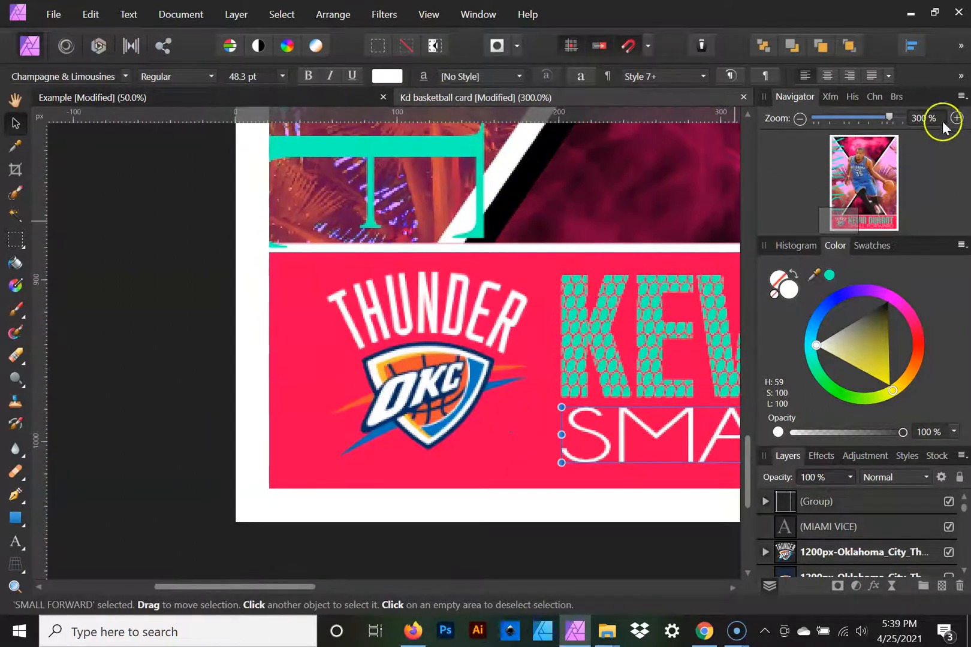
pyautogui.moveTo(813, 274); pyautogui.dragTo(473, 373)
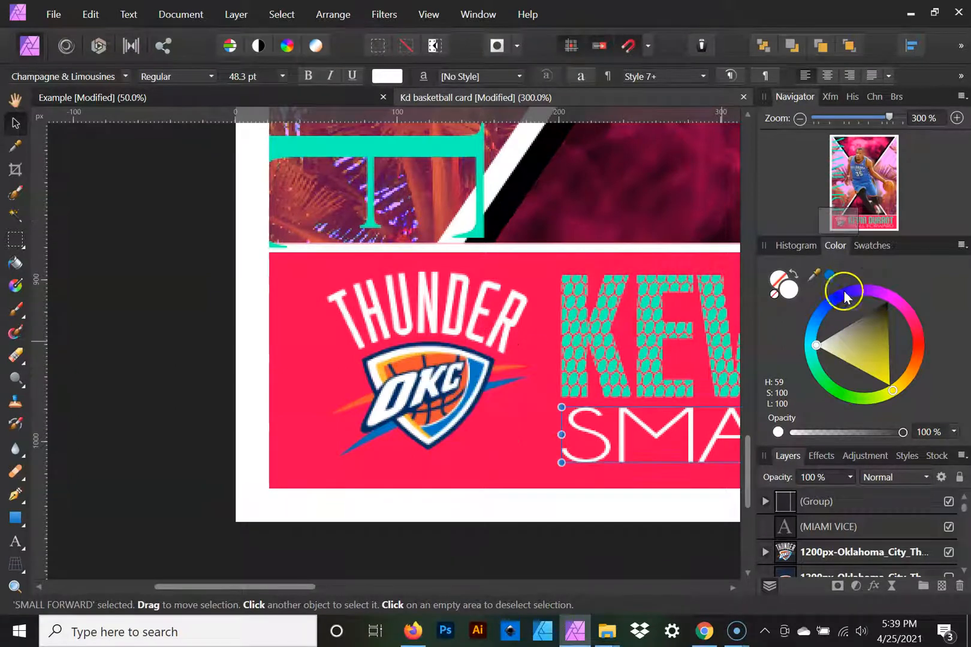
pyautogui.click(829, 274)
# Examine the whole card from banner to top edge to judge the blue SMALL FORWARD text against the other colours
pyautogui.click(799, 118)
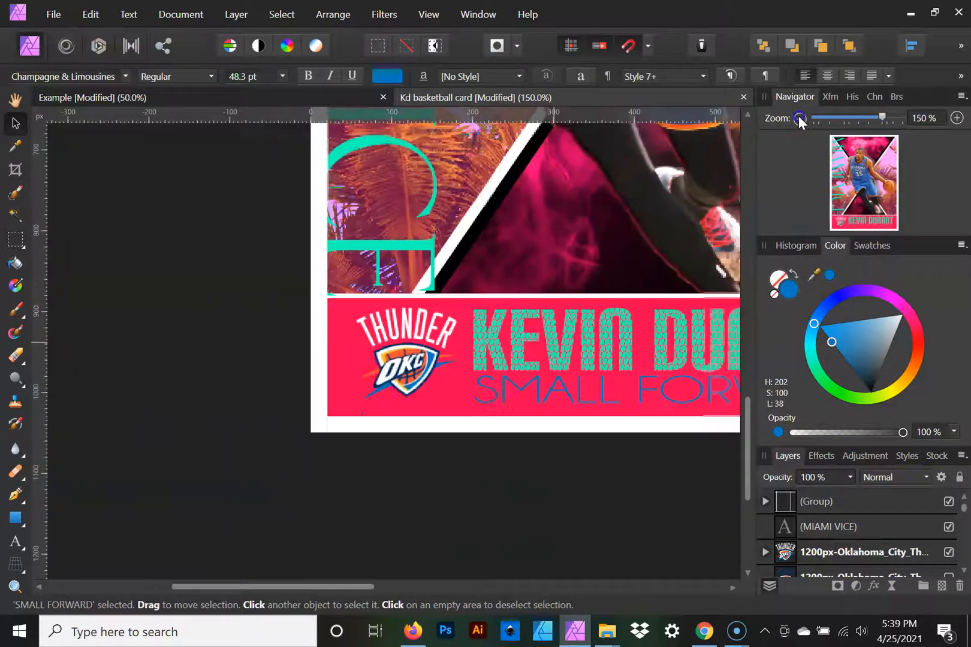
pyautogui.click(799, 118)
pyautogui.moveTo(317, 258); pyautogui.dragTo(217, 301)
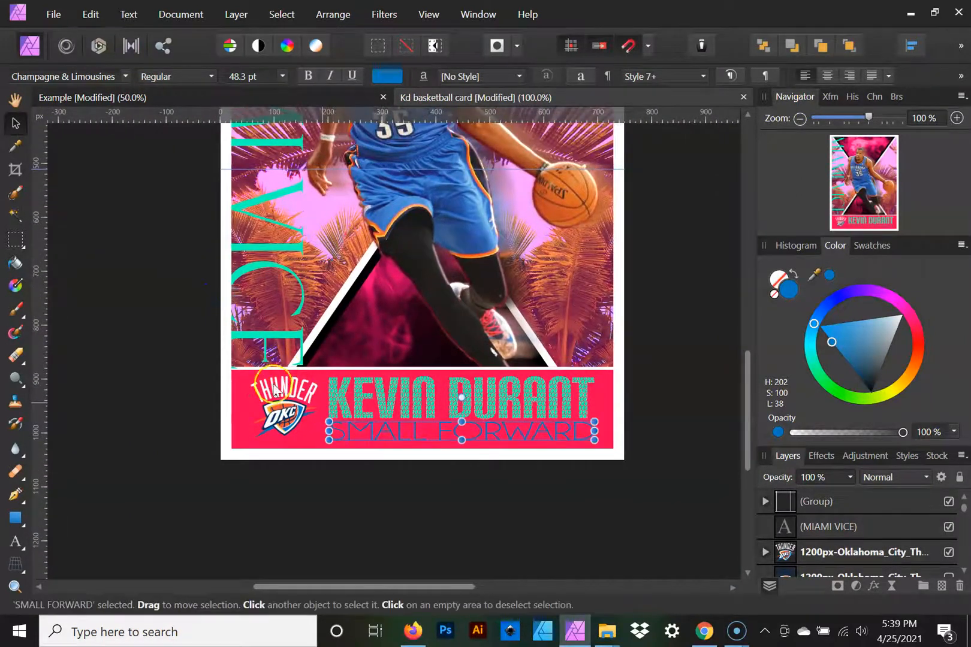
pyautogui.scroll(5, 211, 327)
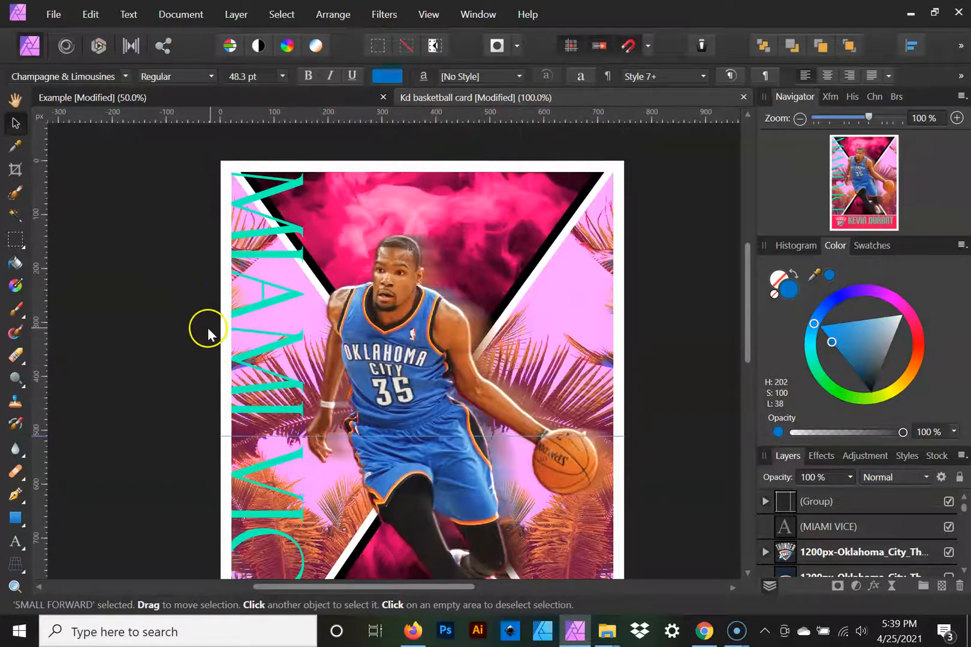
pyautogui.scroll(3, 208, 327)
pyautogui.scroll(-4, 205, 328)
pyautogui.scroll(2, 198, 332)
pyautogui.scroll(-2, 174, 353)
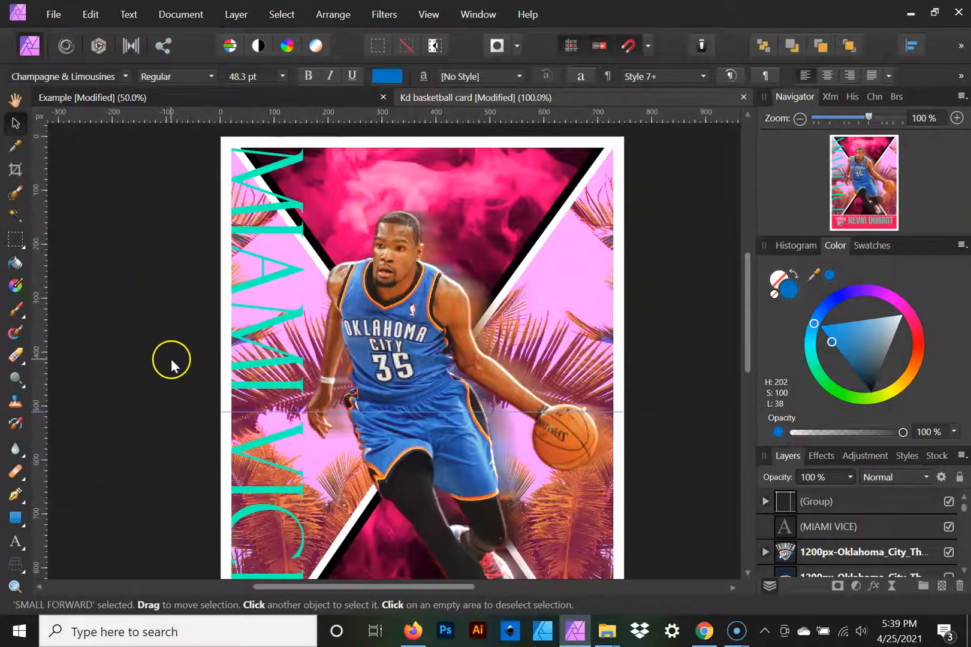
pyautogui.click(800, 118)
pyautogui.click(800, 118)
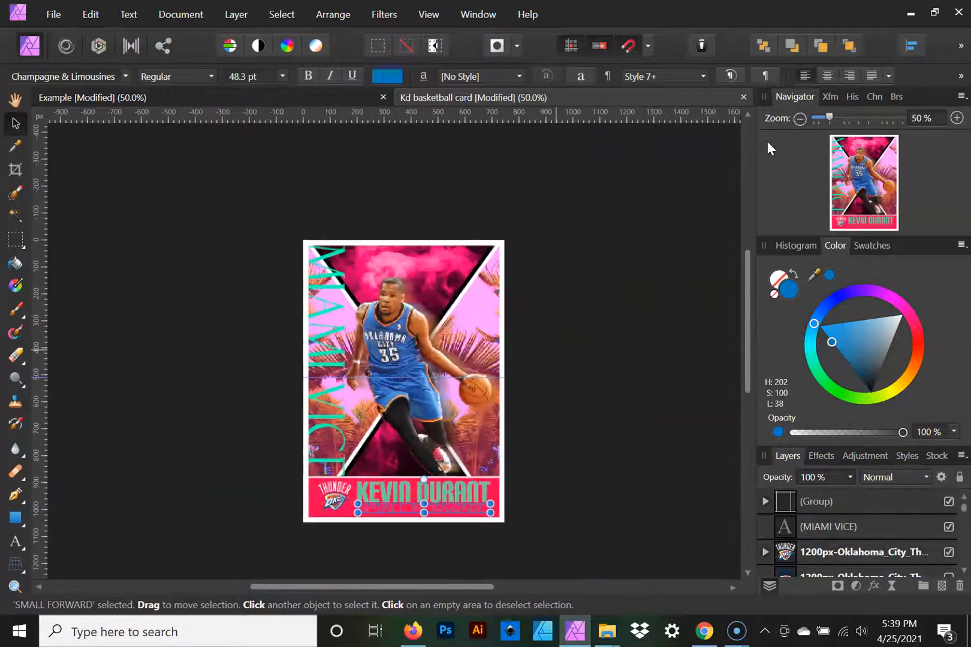
# Give the pink-red banner rectangle a Bevel / Emboss effect with 100% opacity and a 14.5 px radius
pyautogui.click(494, 490)
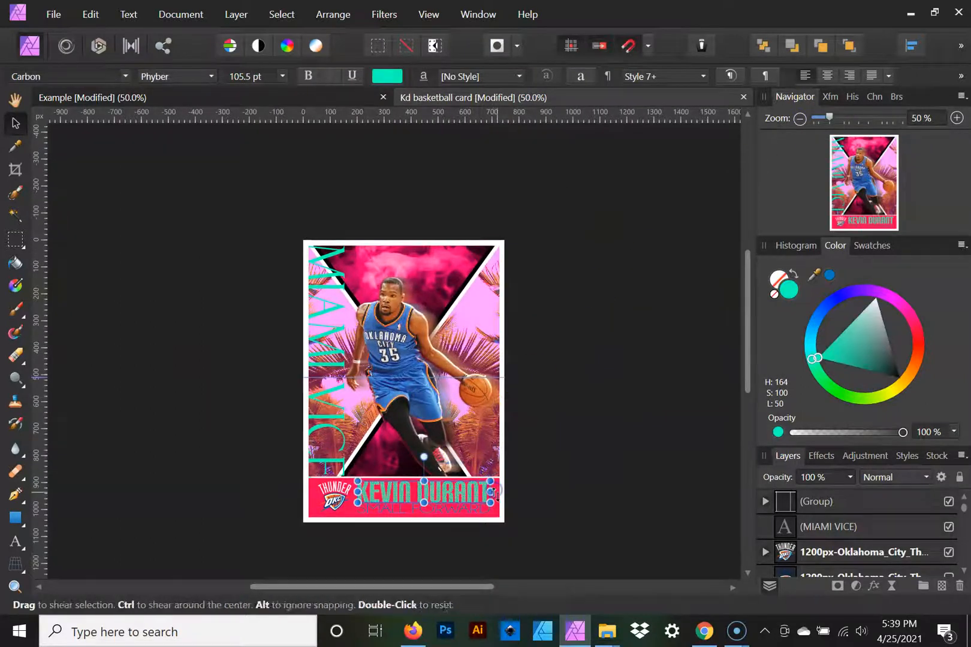
pyautogui.click(313, 509)
pyautogui.click(314, 508)
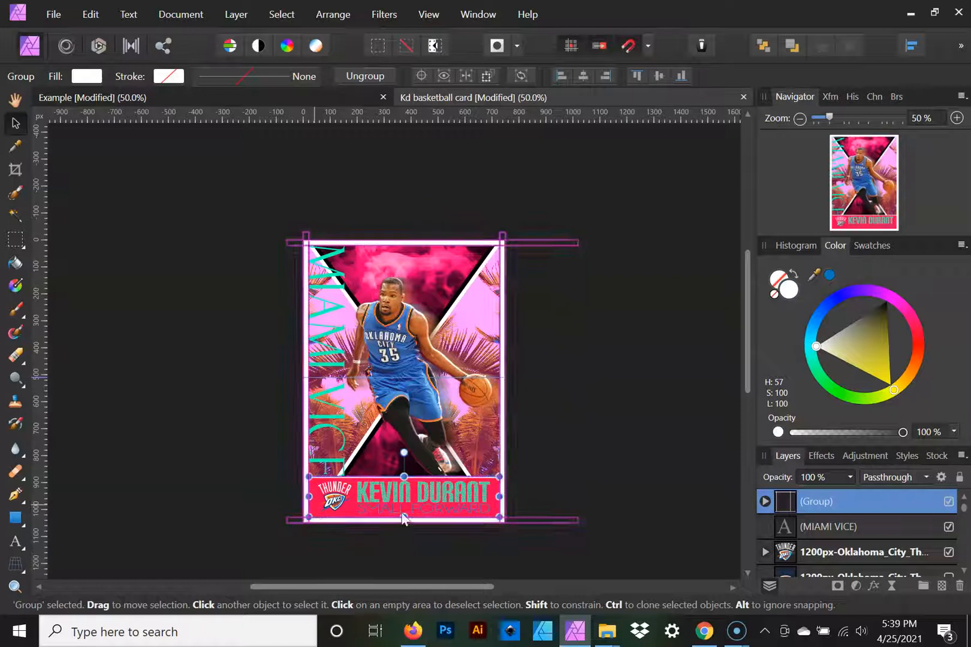
pyautogui.scroll(-4, 856, 519)
pyautogui.scroll(1, 857, 519)
pyautogui.scroll(2, 857, 520)
pyautogui.doubleClick(845, 525)
pyautogui.click(822, 457)
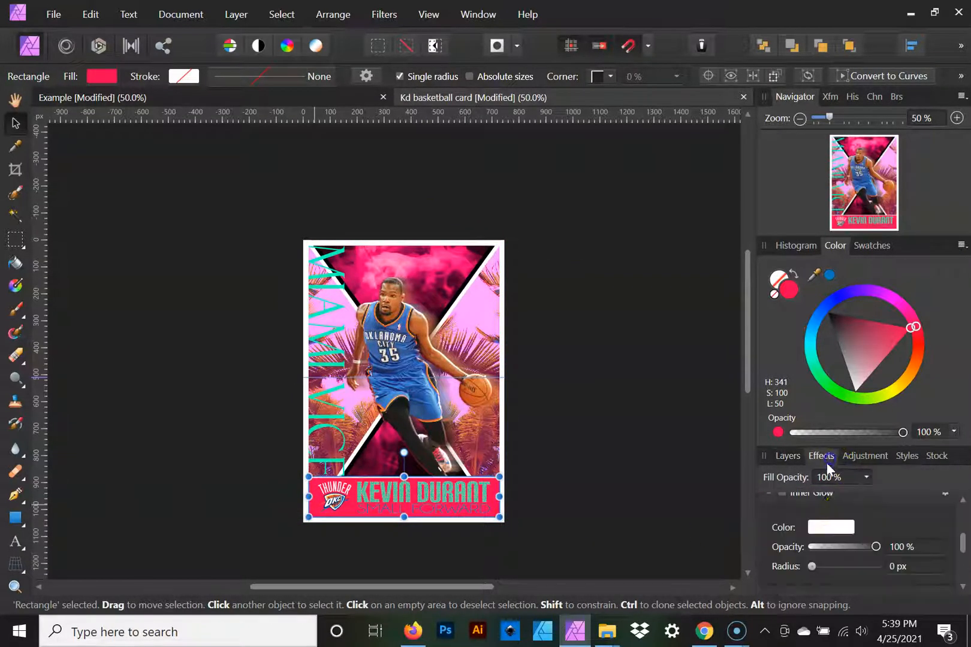
pyautogui.click(770, 494)
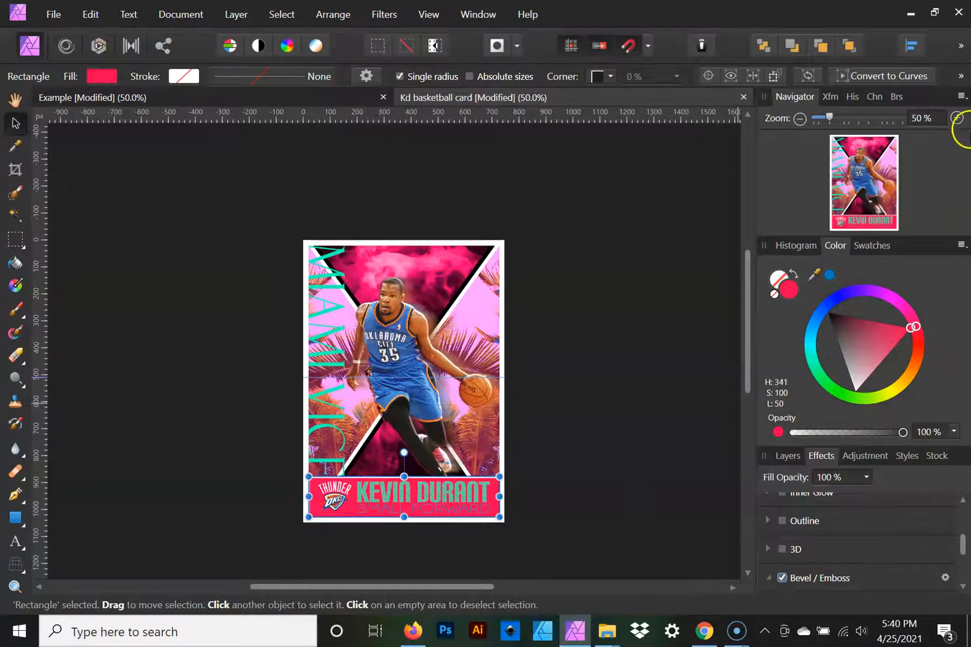
pyautogui.click(957, 119)
pyautogui.moveTo(632, 476); pyautogui.dragTo(691, 244)
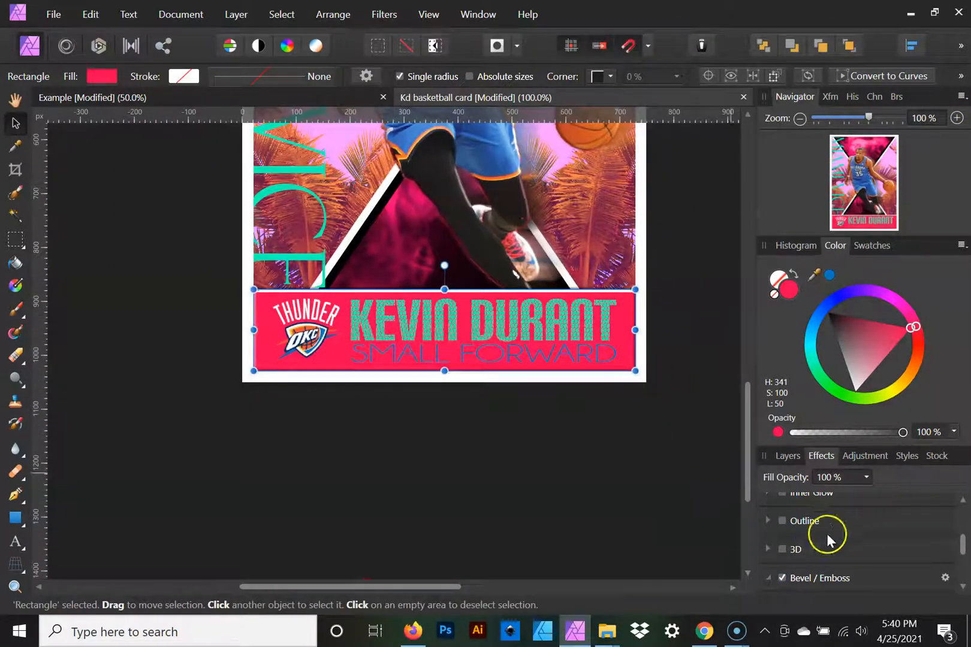
pyautogui.scroll(-2, 826, 535)
pyautogui.moveTo(835, 557); pyautogui.dragTo(874, 539)
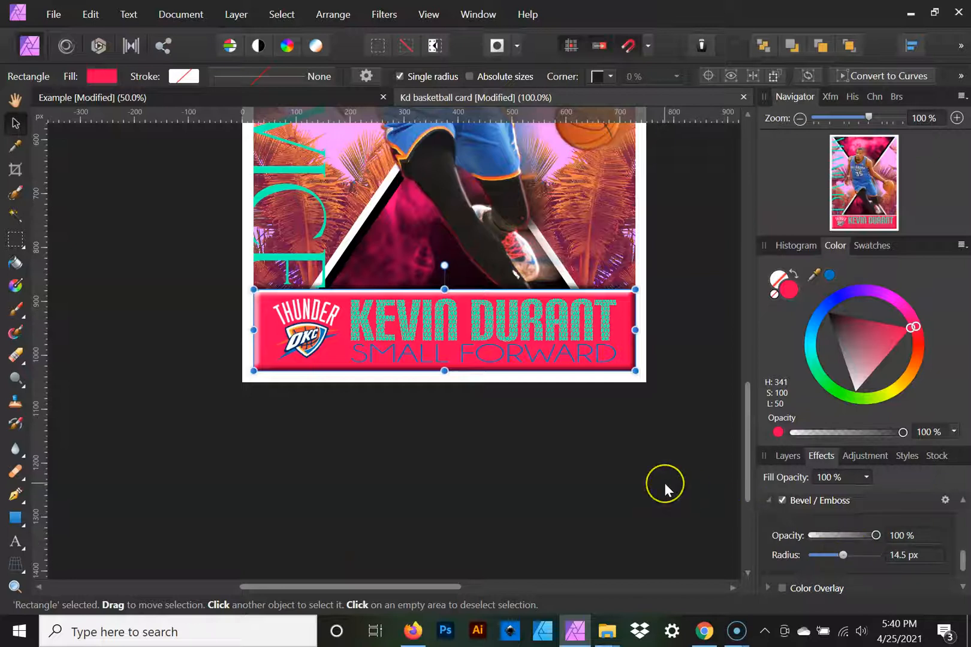
# Undo and redo the banner's recent edits for comparison, and switch its Bevel / Emboss effect off
pyautogui.hotkey('ctrl', 'z')
pyautogui.hotkey('ctrl', 'z')
pyautogui.hotkey('ctrl', 'z')
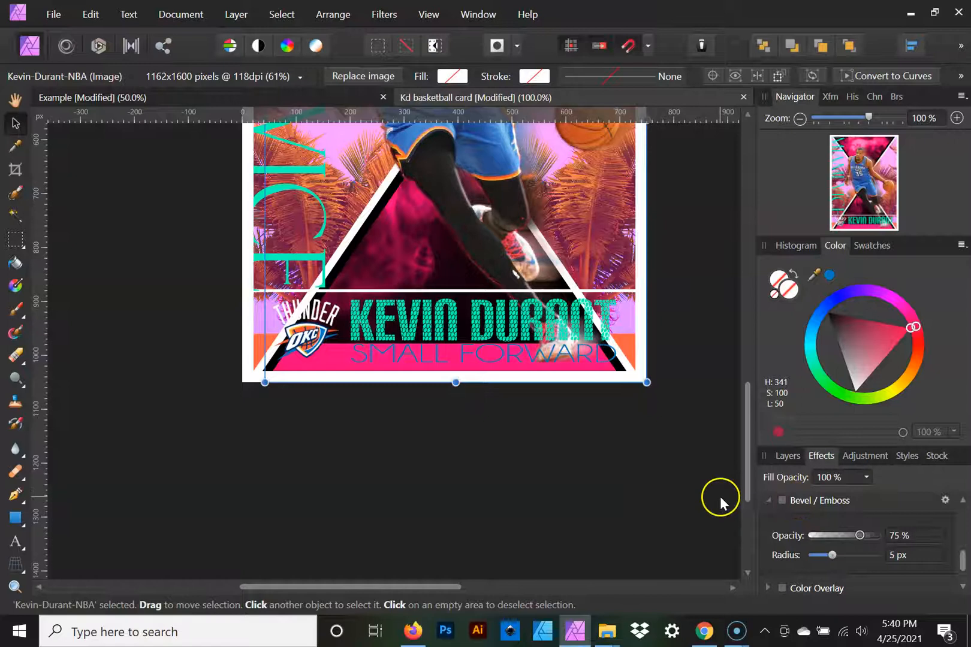
pyautogui.click(672, 501)
pyautogui.hotkey('ctrl', 'shift', 'z')
pyautogui.hotkey('ctrl', 'shift', 'z')
pyautogui.hotkey('ctrl', 'shift', 'z')
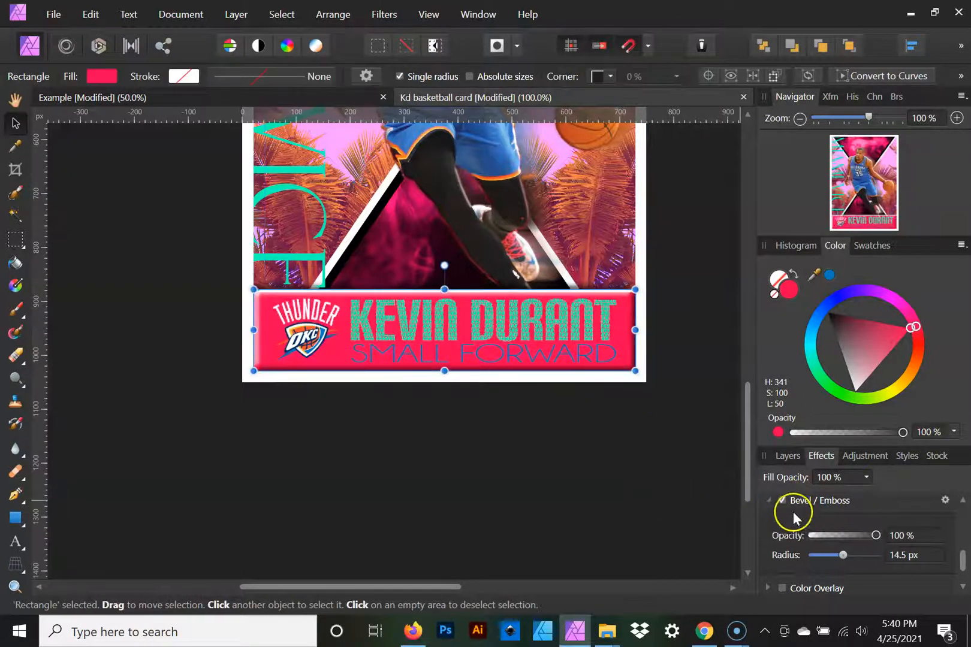
pyautogui.click(782, 500)
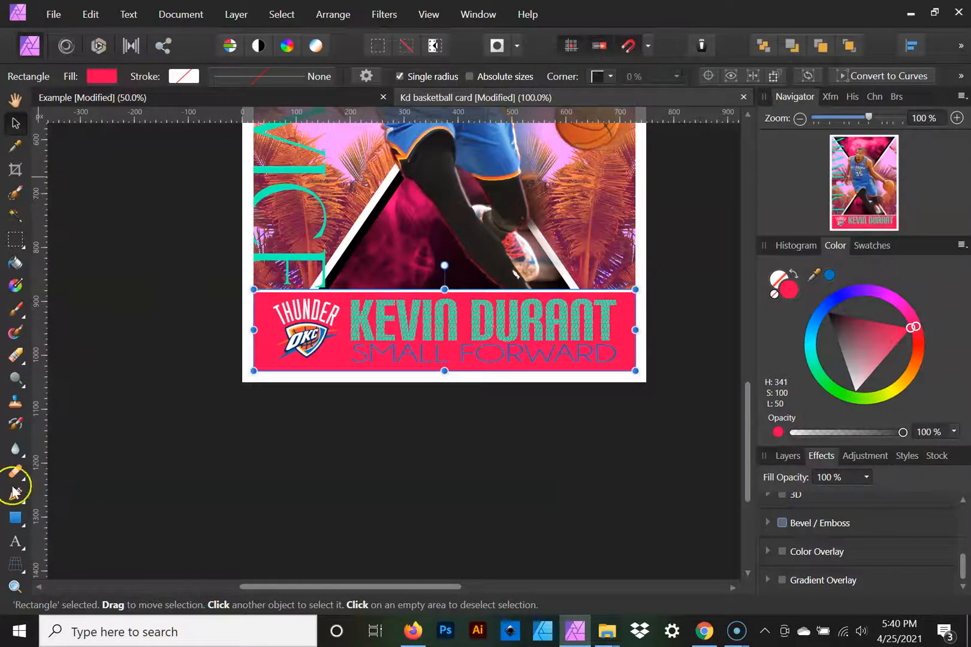
# Draw a magenta rectangle (H 307, S 100, L 50) along the banner's right end at full banner height, narrowed to about 11 px
pyautogui.click(16, 519)
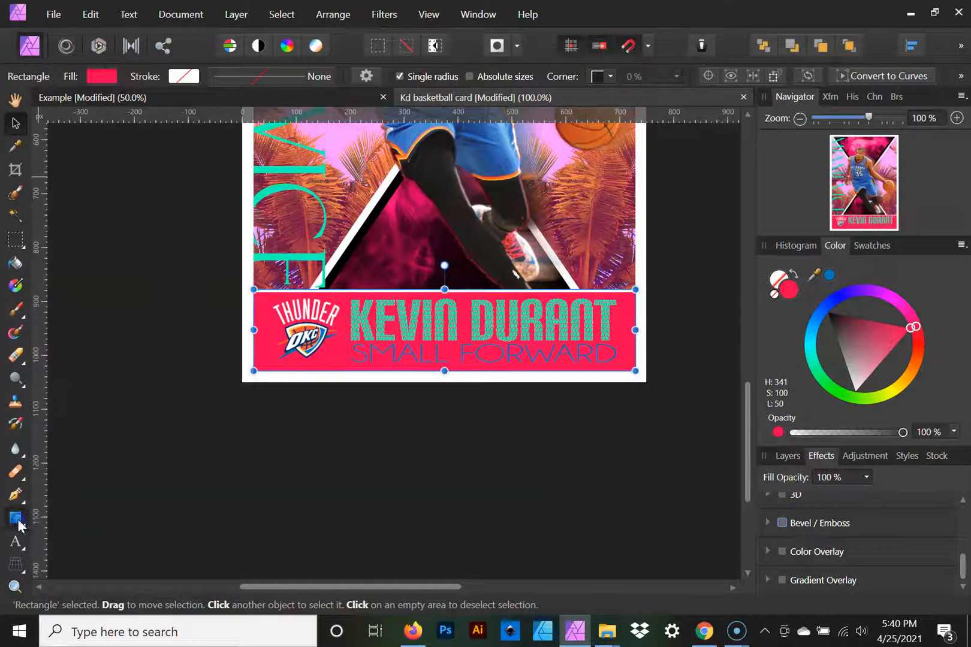
pyautogui.click(956, 118)
pyautogui.moveTo(770, 199); pyautogui.dragTo(169, 281)
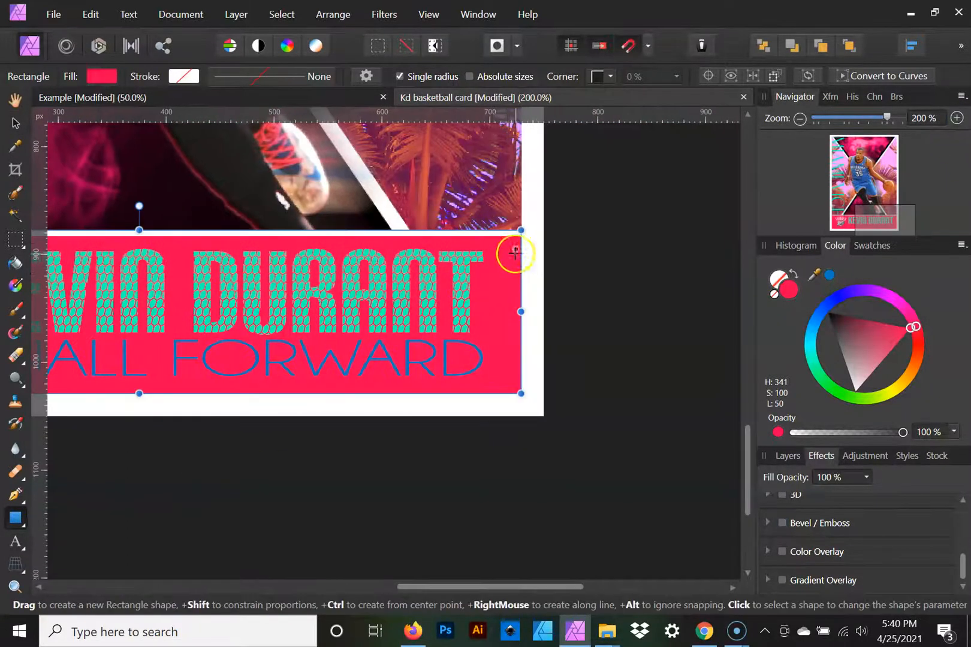
pyautogui.moveTo(503, 234); pyautogui.dragTo(522, 399)
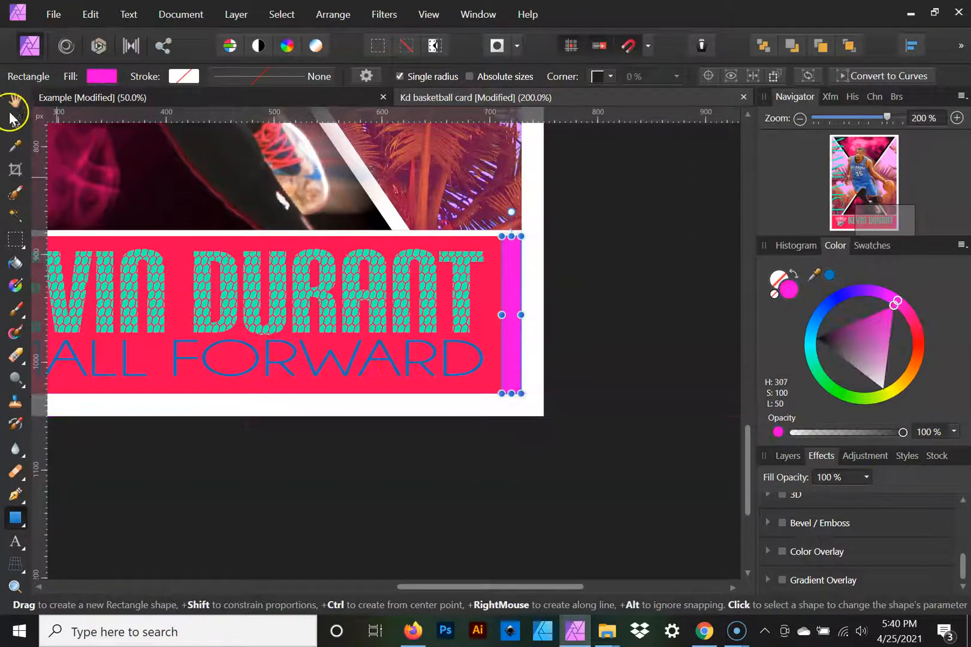
pyautogui.moveTo(511, 235)
pyautogui.mouseDown()
pyautogui.moveTo(512, 247)
pyautogui.moveTo(519, 235)
pyautogui.mouseUp()
pyautogui.moveTo(505, 315); pyautogui.dragTo(510, 314)
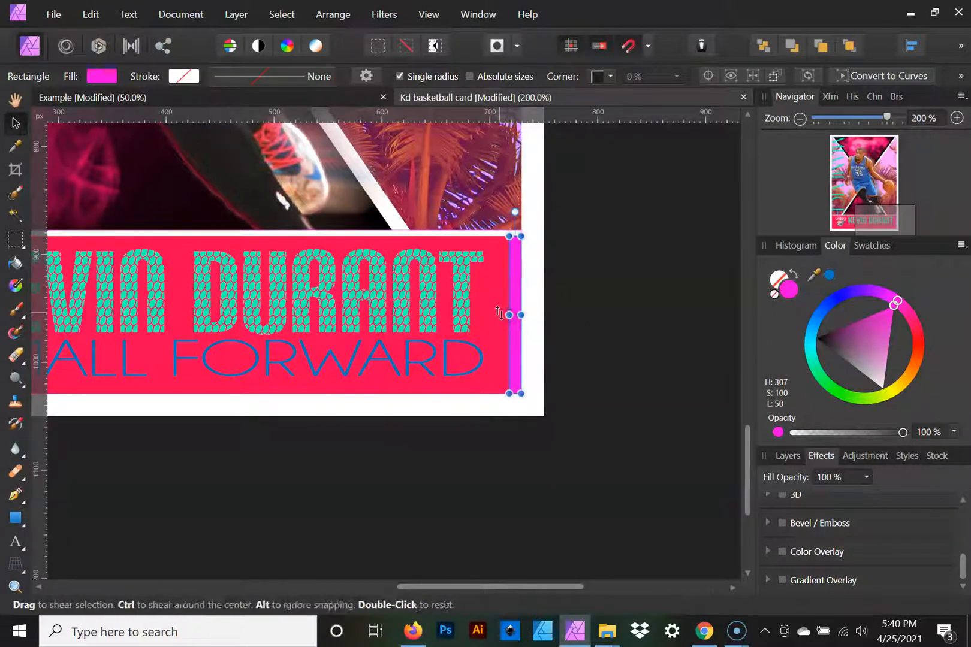
# Convert the magenta strip to curves and move its two inner corner nodes inward so both ends are slanted
pyautogui.rightClick(504, 263)
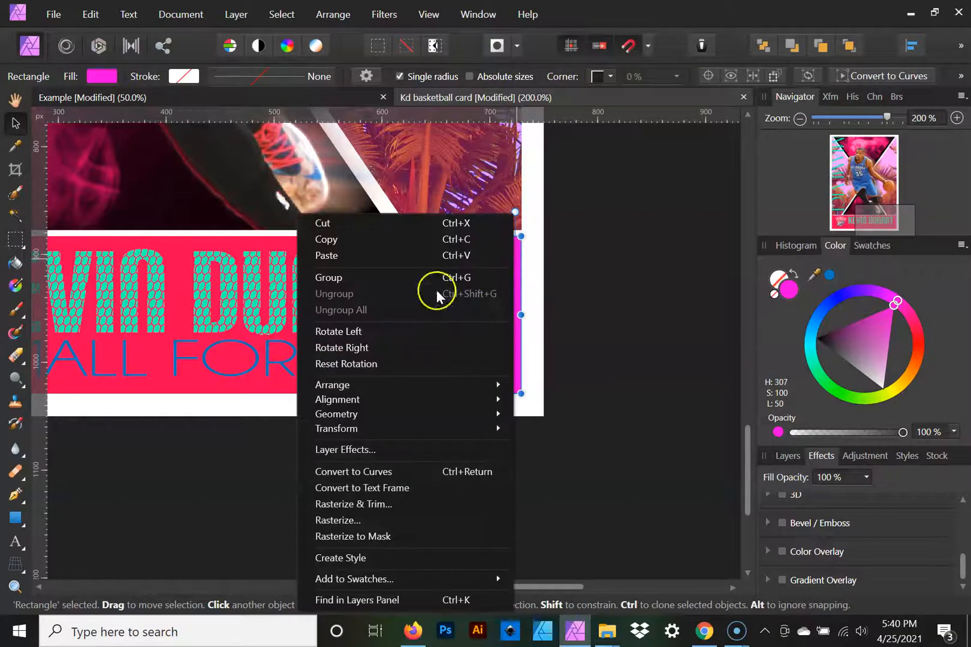
pyautogui.click(384, 471)
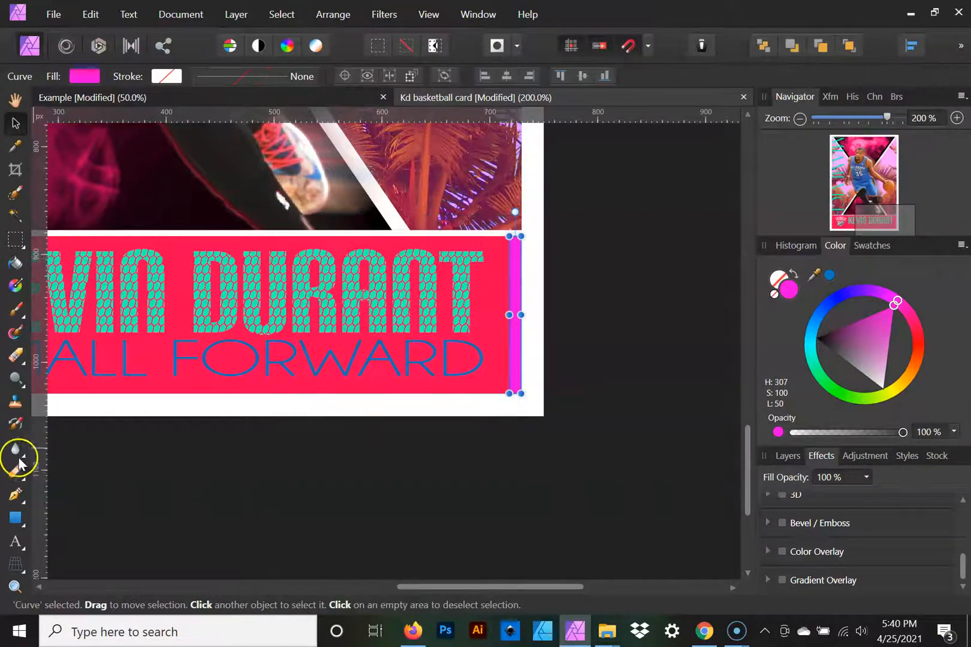
pyautogui.click(13, 504)
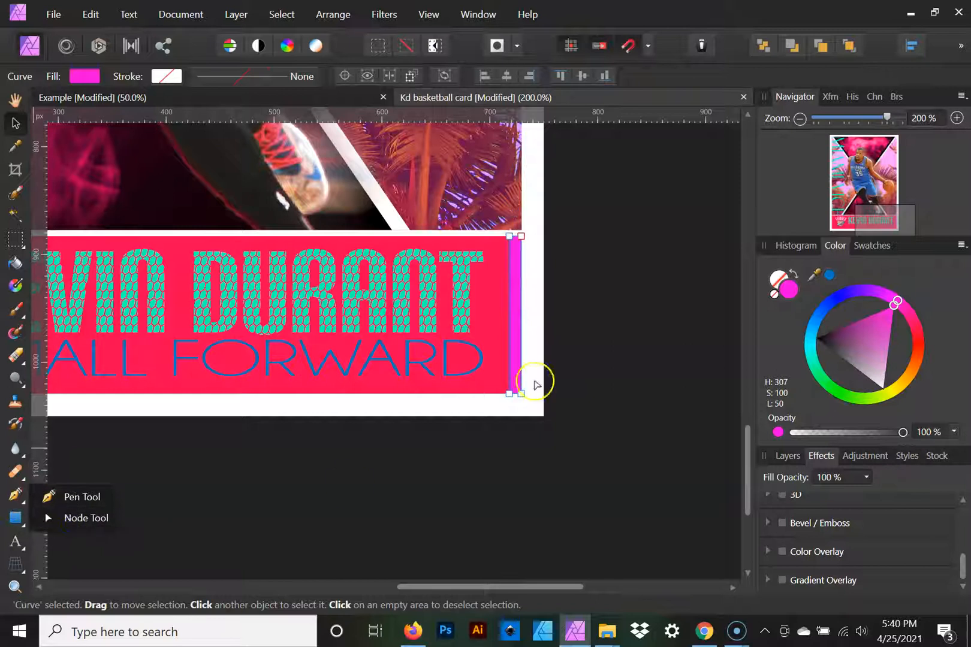
pyautogui.click(956, 118)
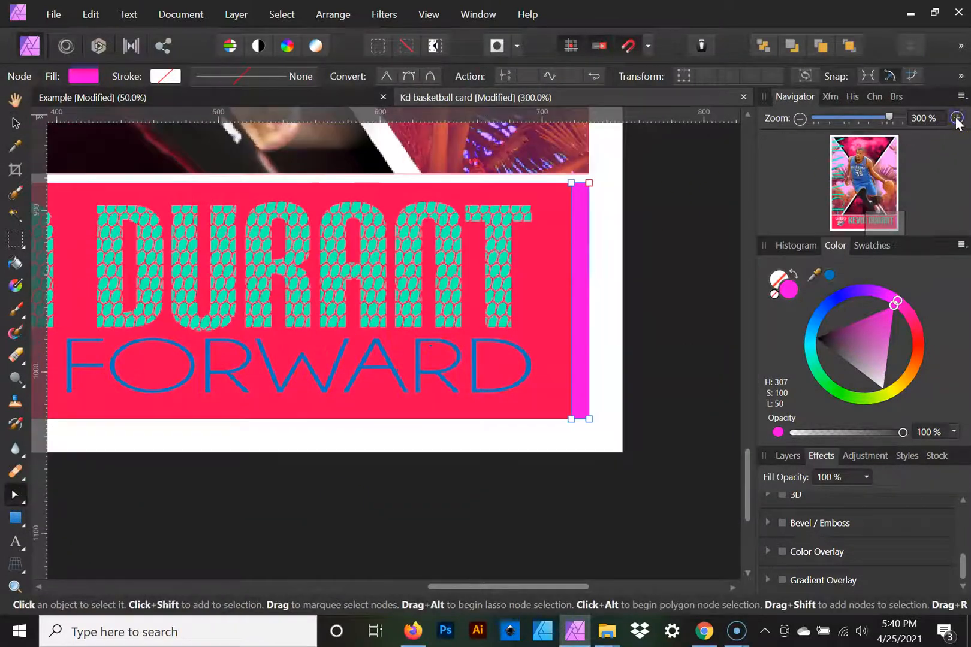
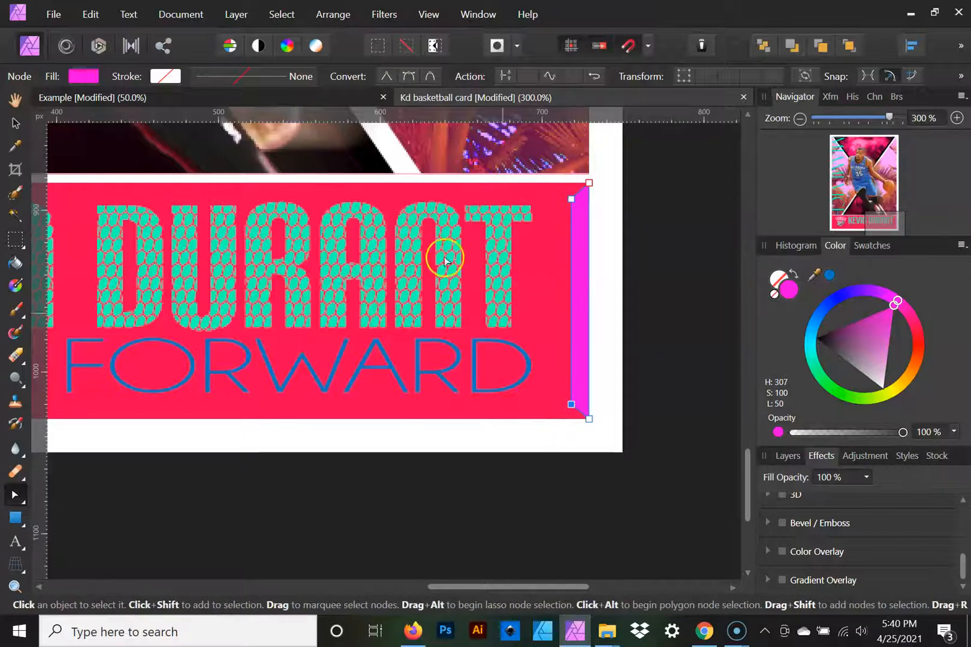
# Duplicate the slanted magenta strip, turn the copy horizontal and align it with the banner's bottom right corner
pyautogui.click(16, 123)
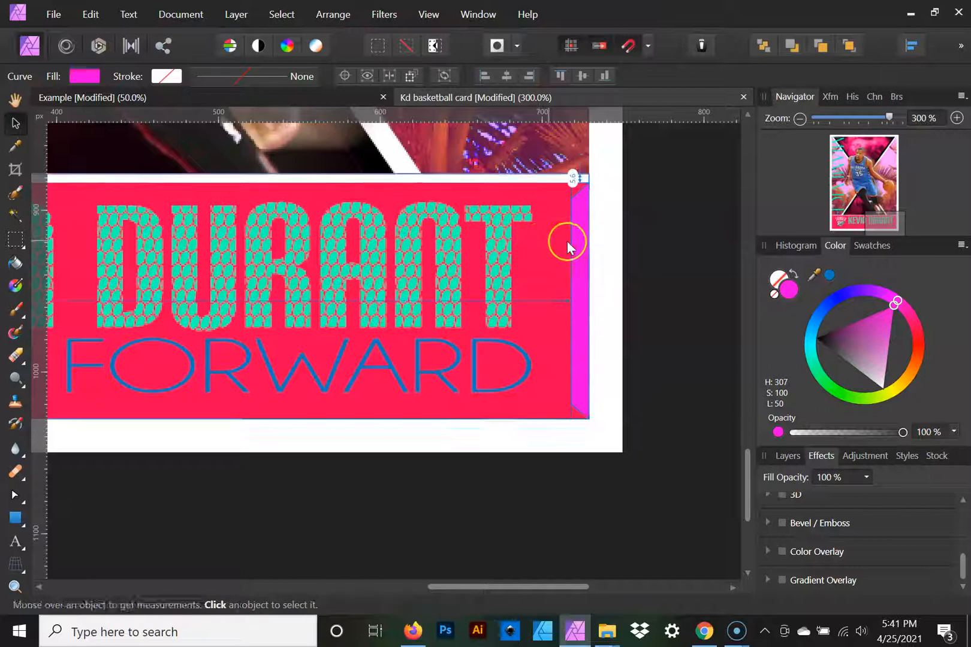
pyautogui.moveTo(633, 176); pyautogui.dragTo(695, 299)
pyautogui.click(508, 314)
pyautogui.moveTo(508, 314); pyautogui.dragTo(295, 405)
pyautogui.moveTo(356, 409); pyautogui.dragTo(590, 422)
pyautogui.press('space')
pyautogui.moveTo(280, 390); pyautogui.dragTo(672, 382)
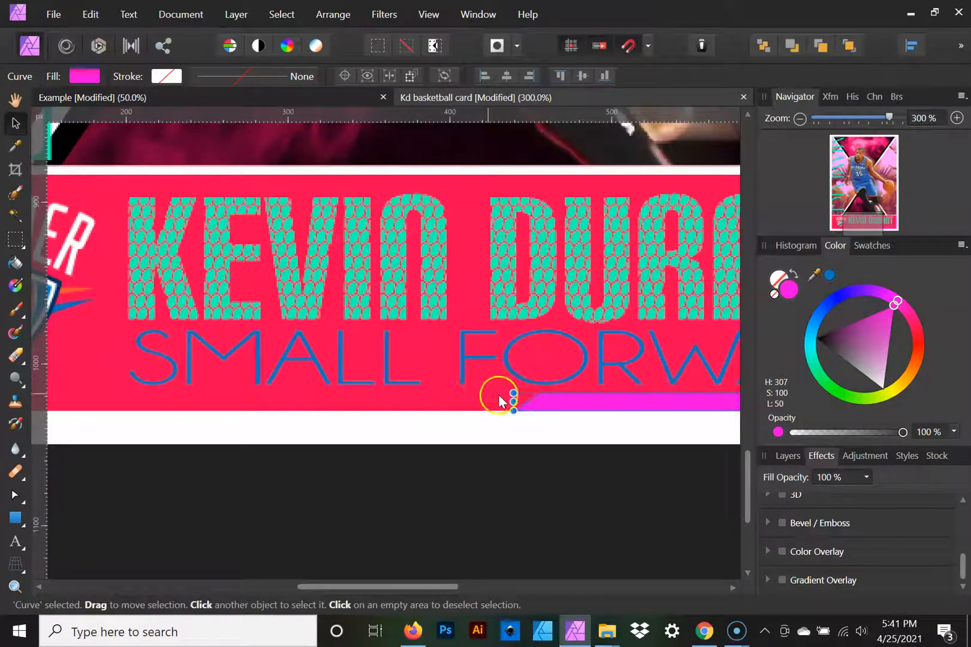
# Stretch the horizontal magenta strip along the banner's bottom edge to span the banner's full width
pyautogui.moveTo(515, 403); pyautogui.dragTo(78, 396)
pyautogui.press('space')
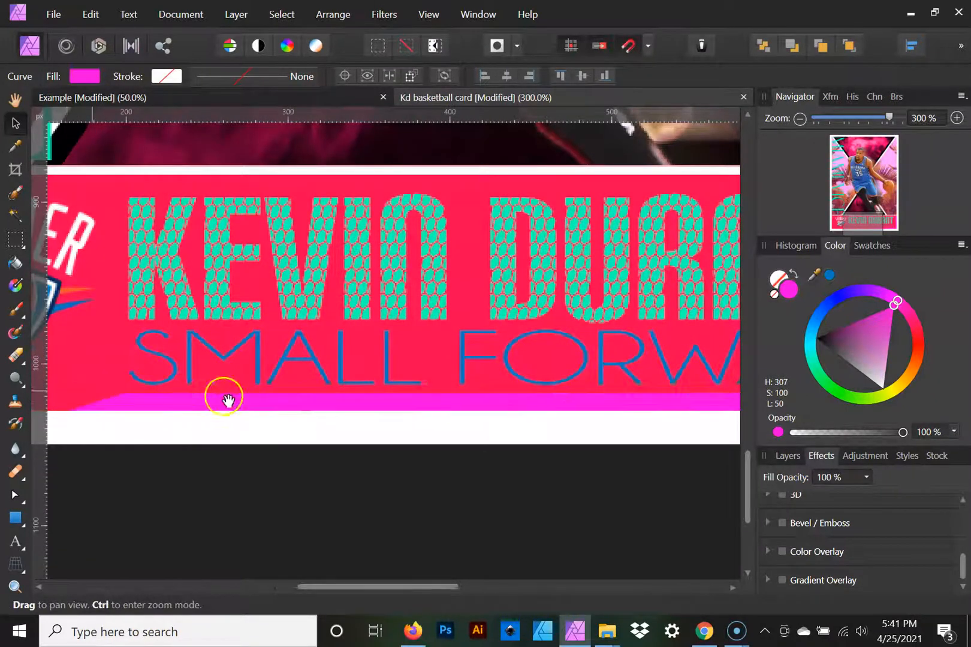
pyautogui.moveTo(223, 397); pyautogui.dragTo(575, 387)
pyautogui.moveTo(396, 390); pyautogui.dragTo(165, 390)
pyautogui.press('space')
pyautogui.moveTo(530, 335); pyautogui.dragTo(129, 337)
pyautogui.moveTo(393, 390); pyautogui.dragTo(430, 391)
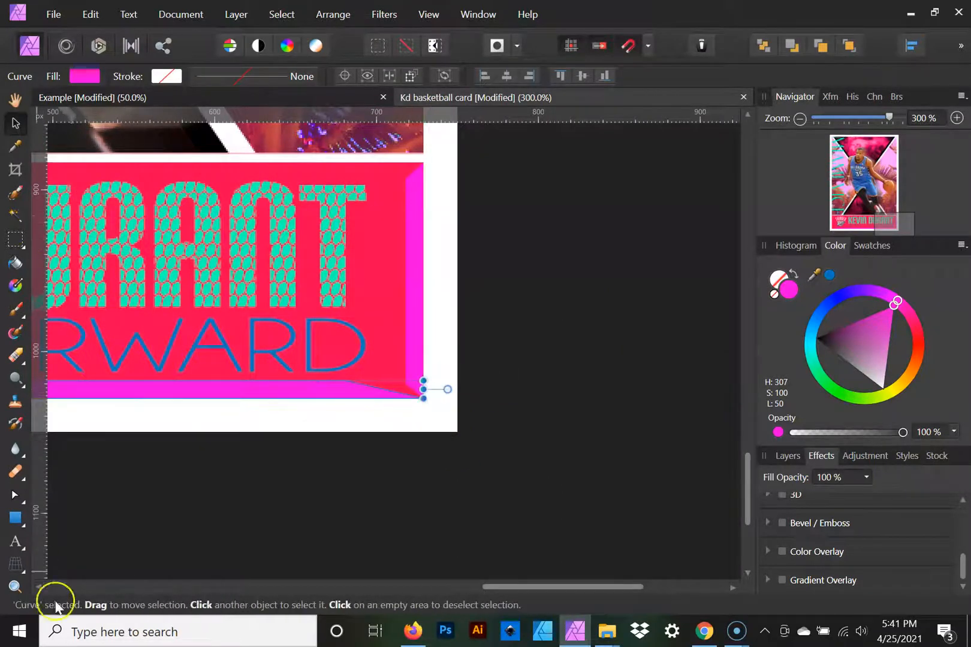
# Move the horizontal strip's inner right node outward so its slanted end meets the vertical strip at the banner's corner
pyautogui.click(17, 497)
pyautogui.click(337, 390)
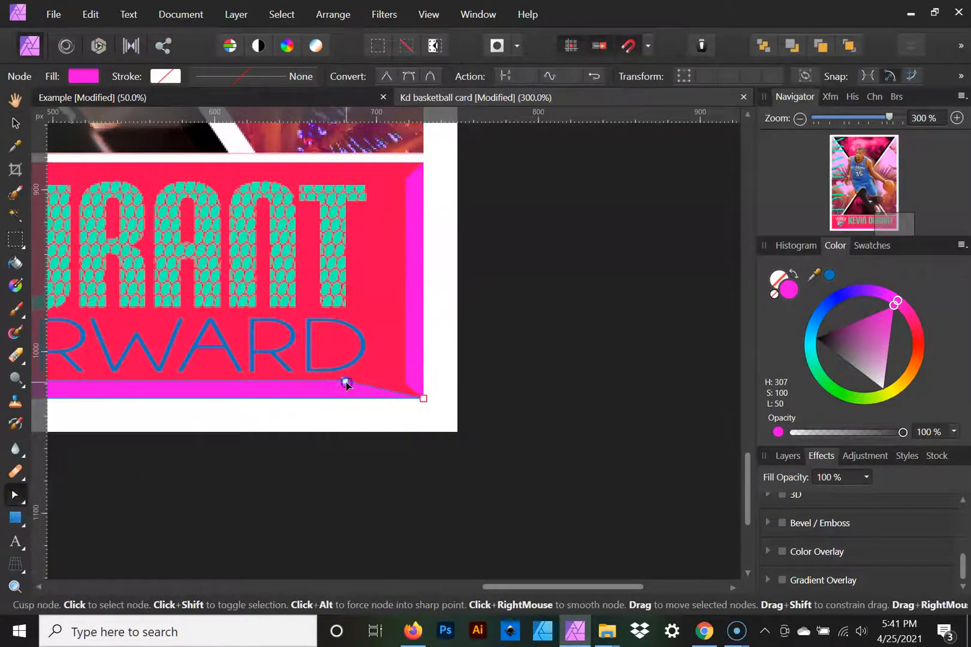
pyautogui.moveTo(345, 382); pyautogui.dragTo(401, 384)
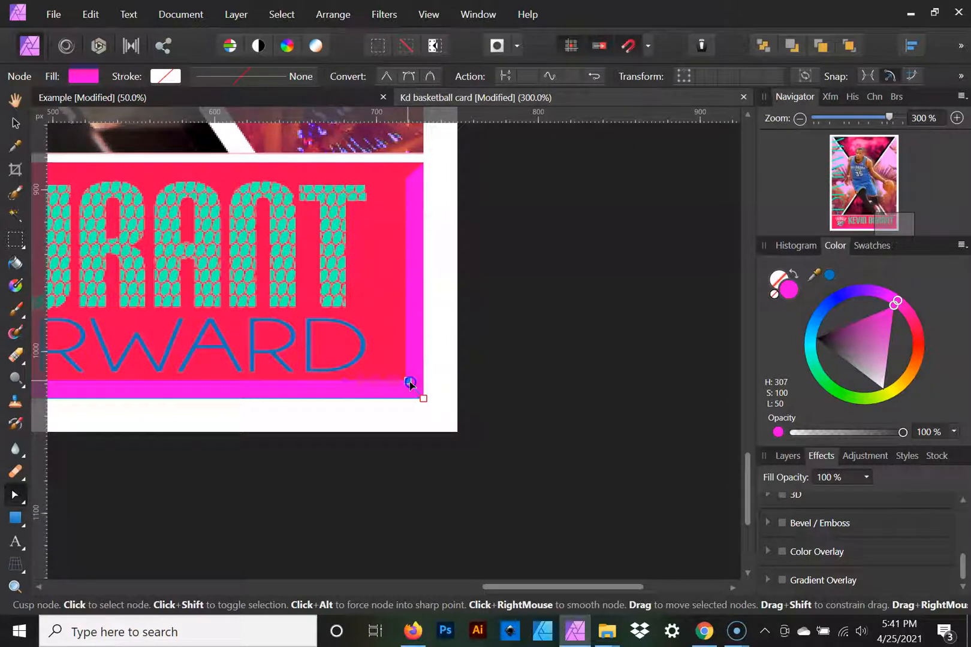
# Adjust the bottom strip's right-end nodes so its slanted end meets the vertical strip exactly at the banner's bottom right corner
pyautogui.moveTo(406, 382)
pyautogui.mouseDown()
pyautogui.moveTo(405, 393)
pyautogui.moveTo(420, 390)
pyautogui.mouseUp()
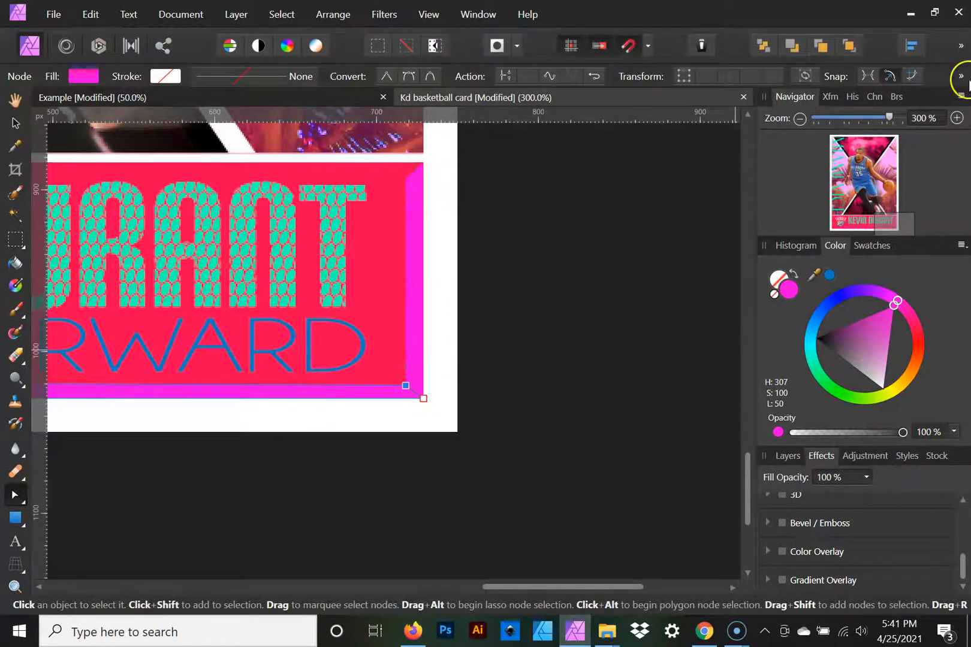
pyautogui.click(957, 117)
pyautogui.click(957, 118)
pyautogui.click(956, 117)
pyautogui.click(957, 118)
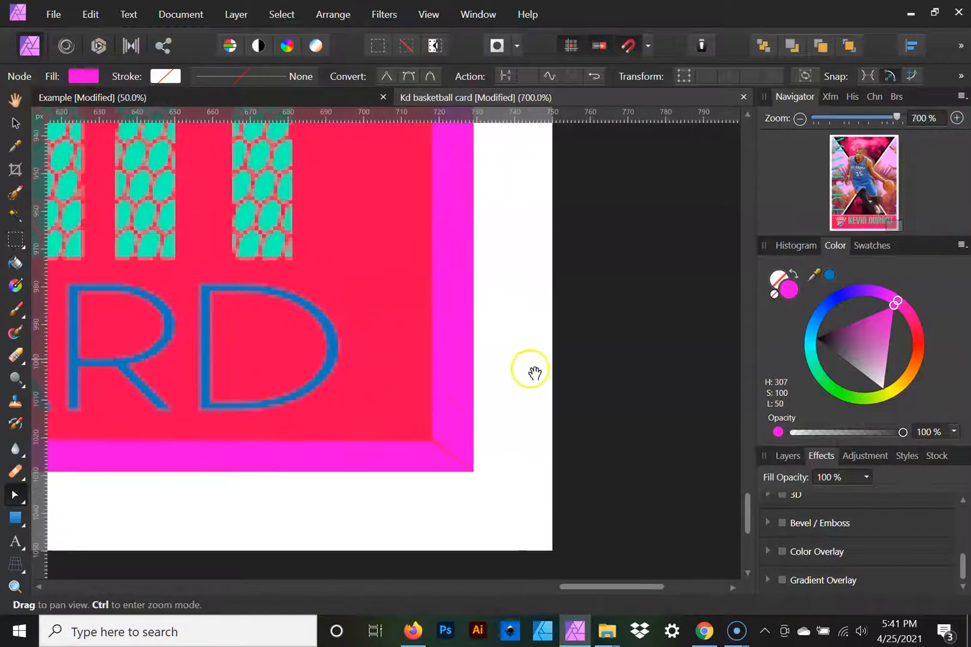
pyautogui.scroll(-2, 491, 347)
pyautogui.click(421, 353)
pyautogui.moveTo(423, 352)
pyautogui.mouseDown()
pyautogui.moveTo(423, 342)
pyautogui.moveTo(427, 351)
pyautogui.mouseUp()
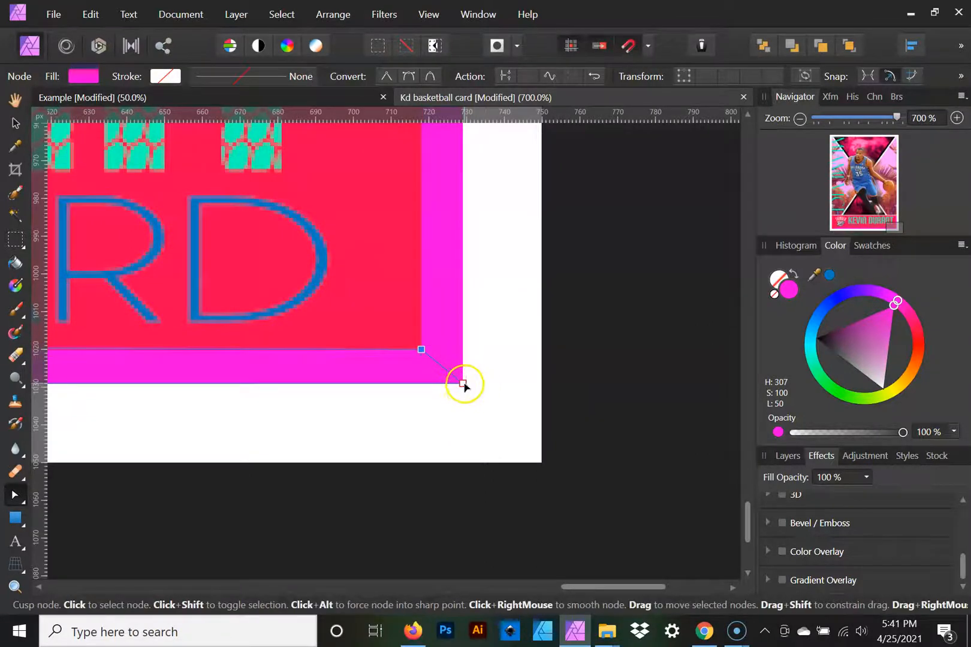
pyautogui.moveTo(460, 384); pyautogui.dragTo(462, 383)
# Duplicate the vertical magenta strip, flip the copy horizontally and align it with the banner's left edge
pyautogui.click(799, 119)
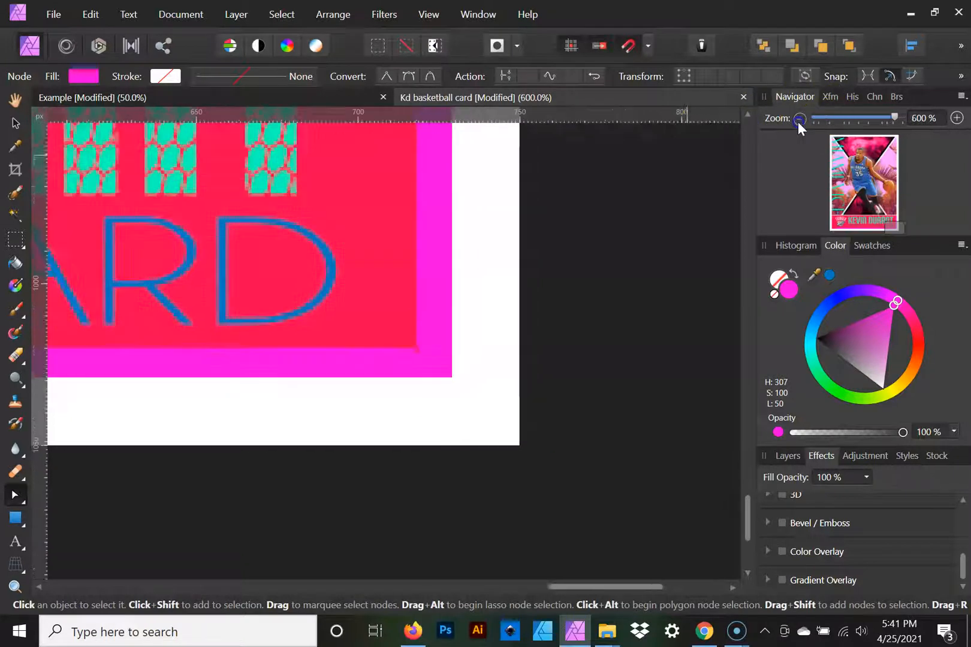
pyautogui.click(799, 119)
pyautogui.click(799, 119)
pyautogui.click(800, 119)
pyautogui.moveTo(568, 186); pyautogui.dragTo(698, 255)
pyautogui.moveTo(358, 288); pyautogui.dragTo(174, 287)
pyautogui.click(12, 123)
pyautogui.click(508, 219)
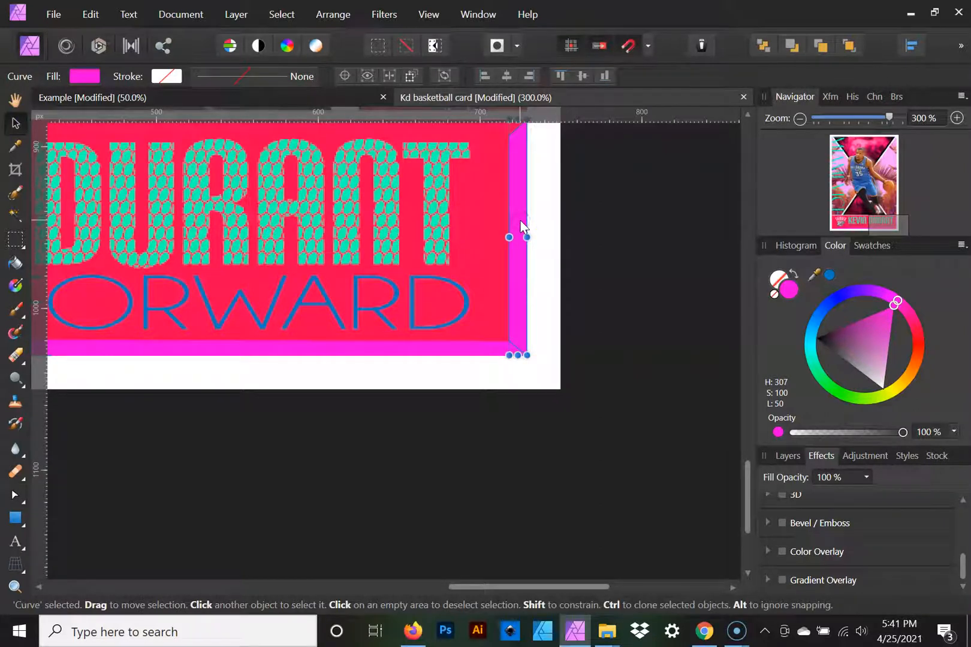
pyautogui.rightClick(520, 218)
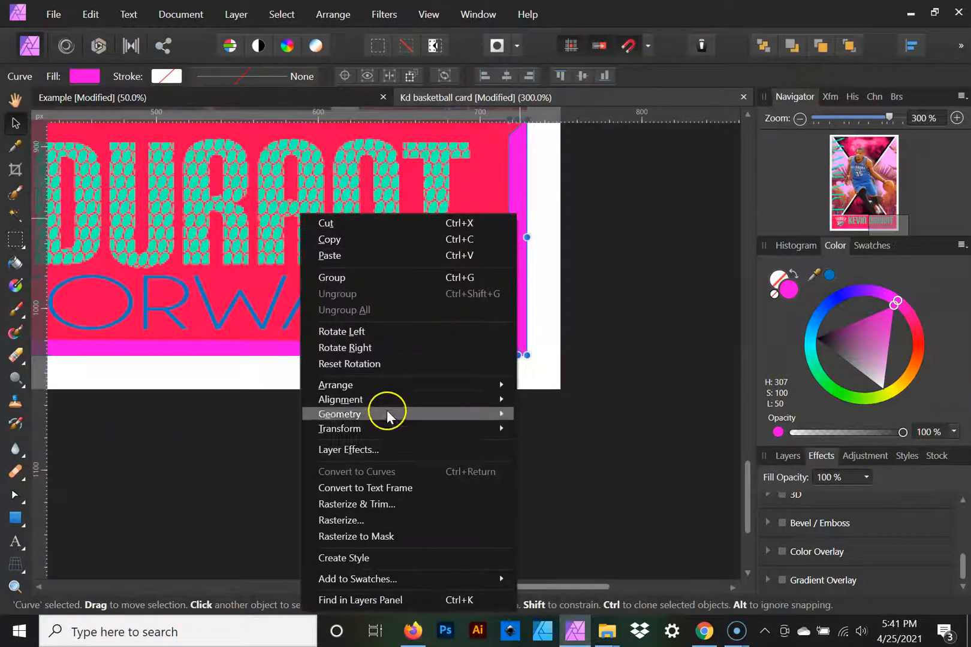
pyautogui.moveTo(382, 432)
pyautogui.click(250, 467)
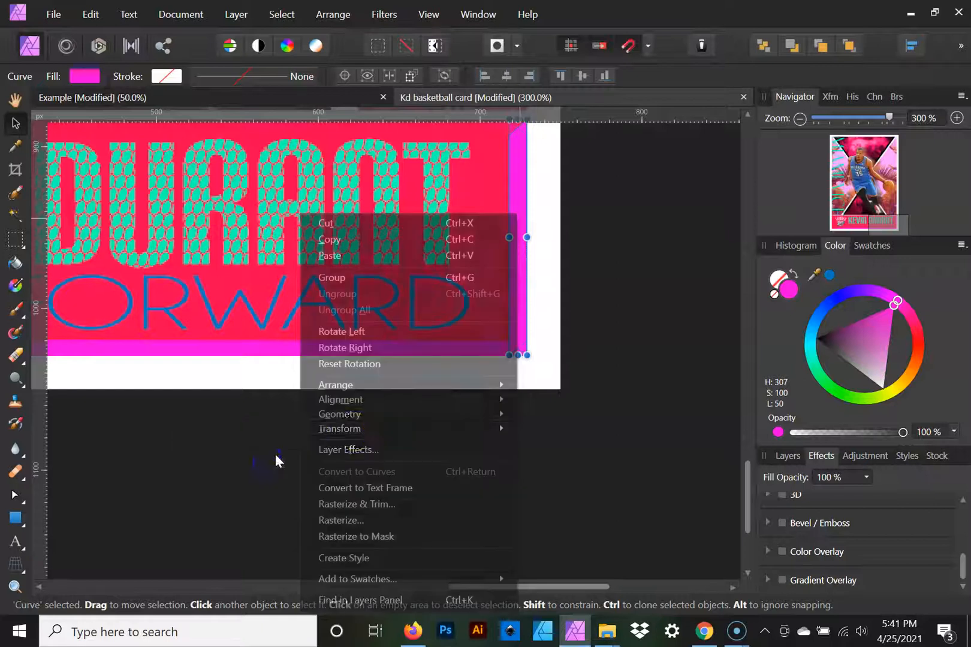
pyautogui.moveTo(519, 302); pyautogui.dragTo(592, 316)
pyautogui.moveTo(602, 275); pyautogui.dragTo(189, 265)
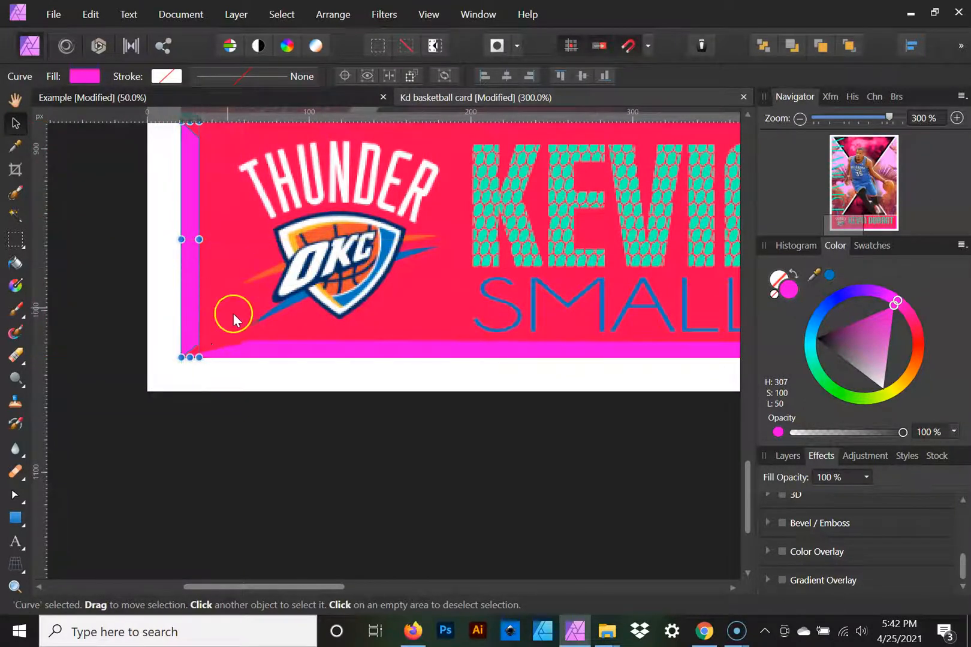
# Move the bottom strip's inner left node outward so its slanted end meets the left strip at the banner's corner
pyautogui.click(15, 495)
pyautogui.click(252, 342)
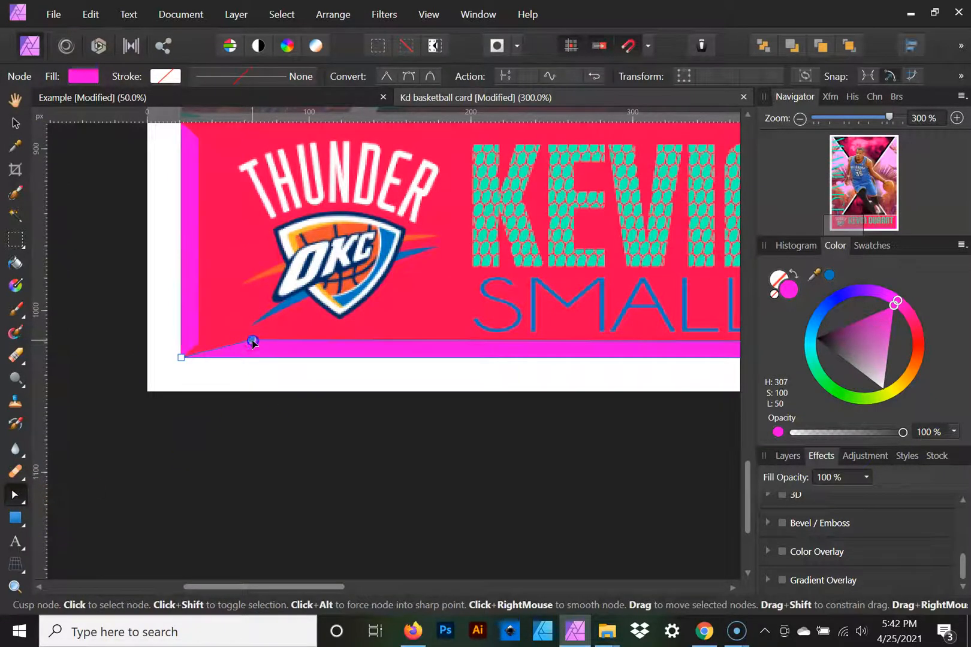
pyautogui.moveTo(206, 342); pyautogui.dragTo(199, 345)
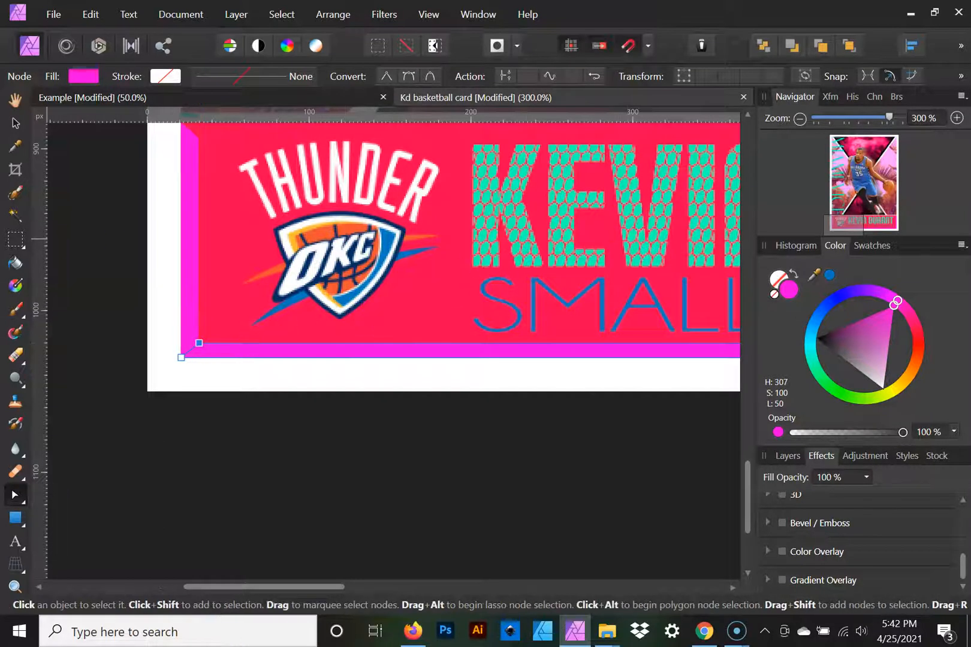
# Duplicate the bottom magenta strip, flip the copy vertically and align it with the banner's top edge
pyautogui.click(15, 124)
pyautogui.click(586, 351)
pyautogui.click(587, 349)
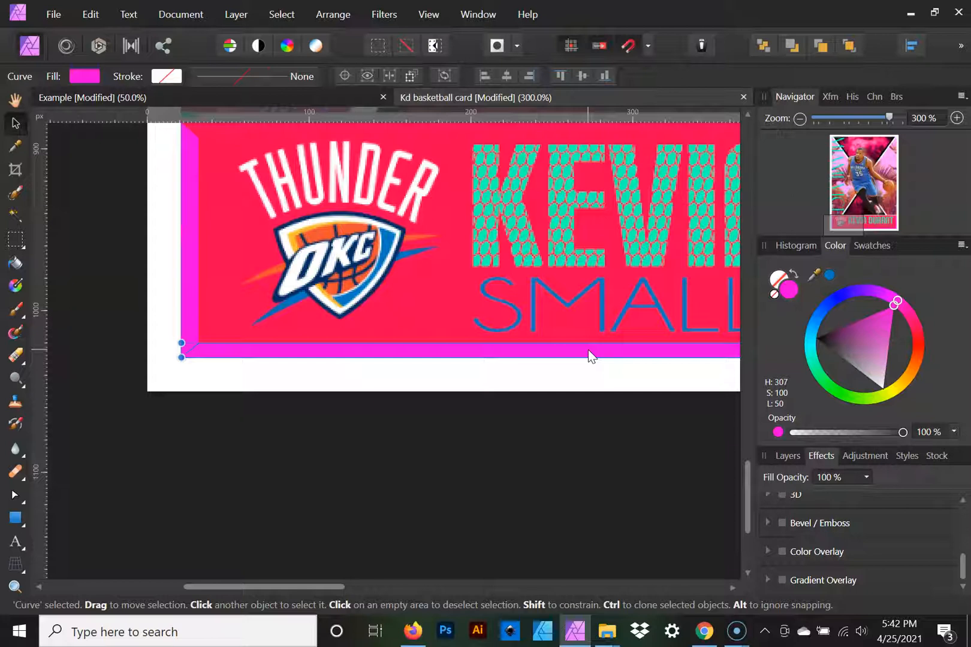
pyautogui.rightClick(588, 350)
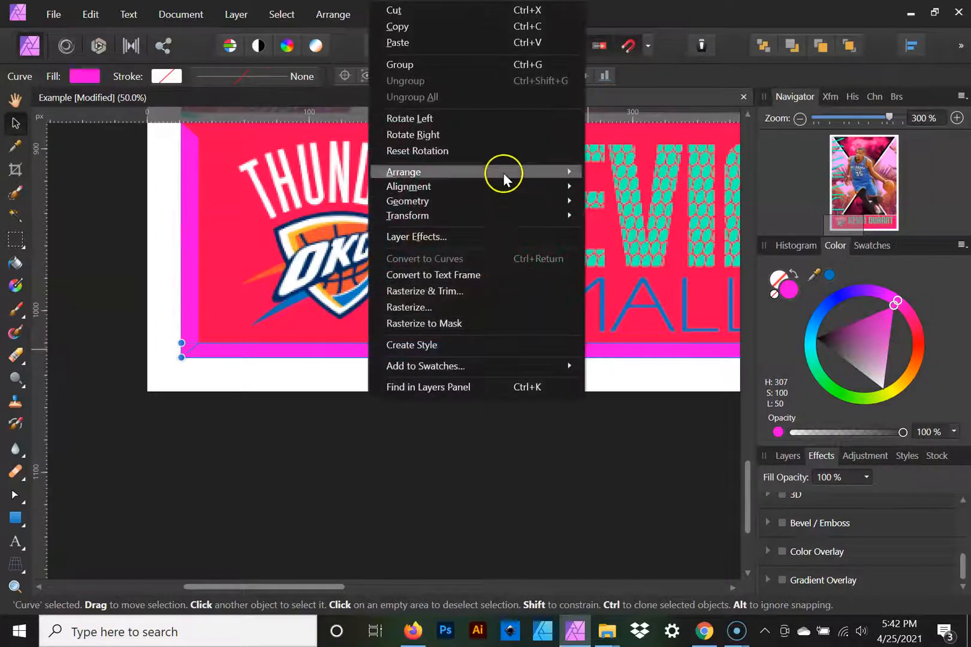
pyautogui.moveTo(501, 214)
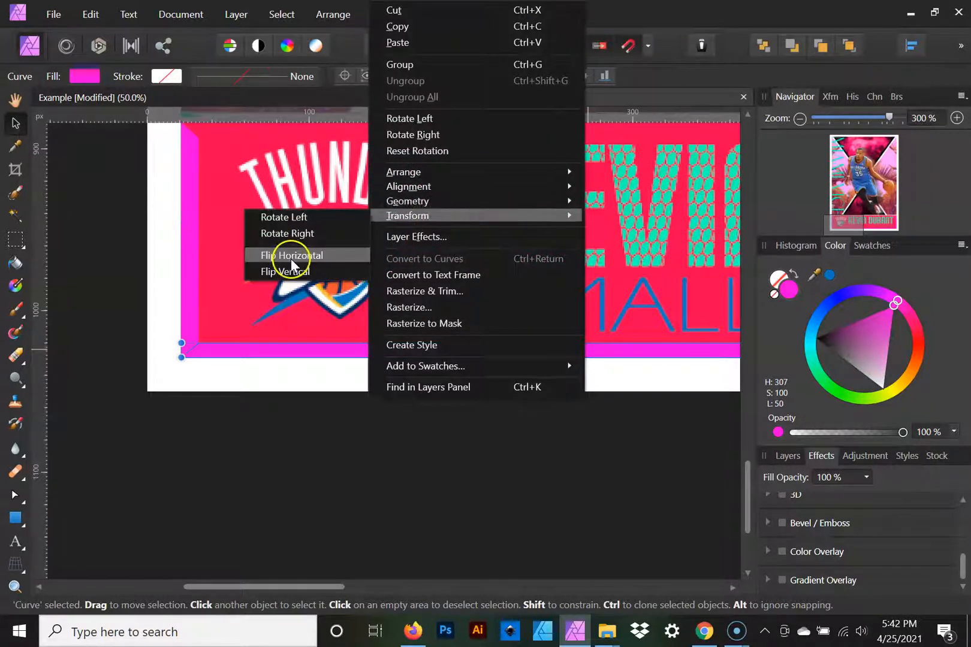
pyautogui.click(301, 272)
pyautogui.moveTo(487, 353); pyautogui.dragTo(482, 137)
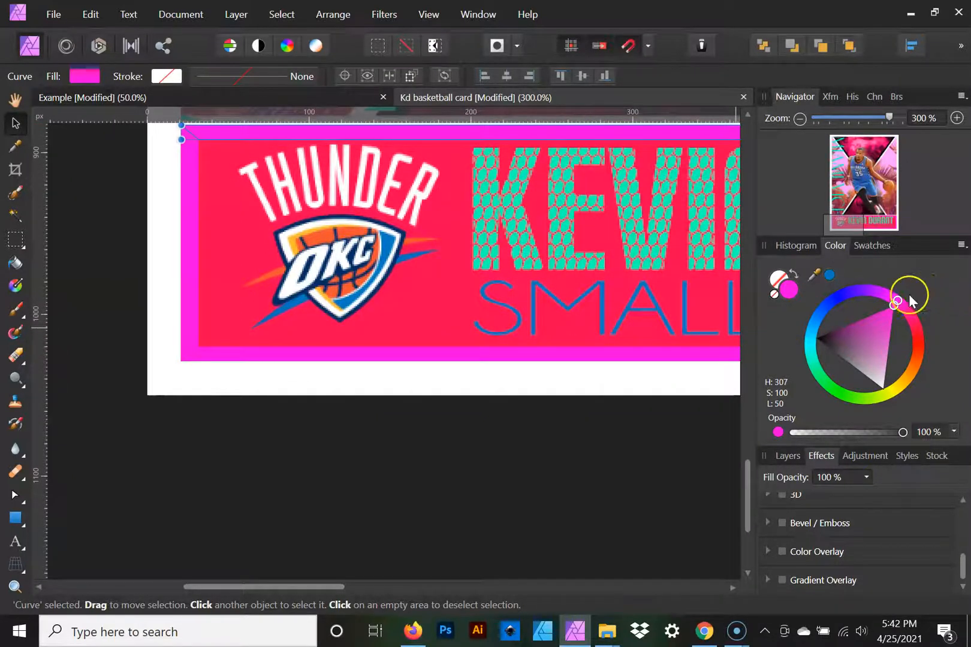
# Sample the banner's pink-red for the top strip's fill and lighten it to pale pink (H 341, S 100, L 78)
pyautogui.moveTo(836, 278); pyautogui.dragTo(640, 192)
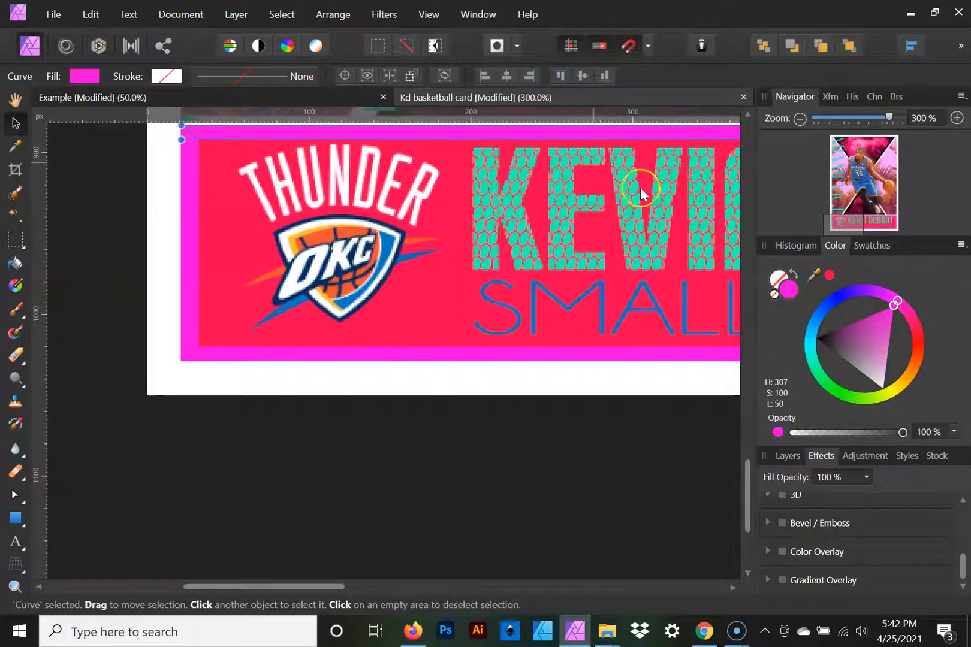
pyautogui.click(828, 275)
pyautogui.moveTo(911, 335); pyautogui.dragTo(888, 377)
pyautogui.click(282, 275)
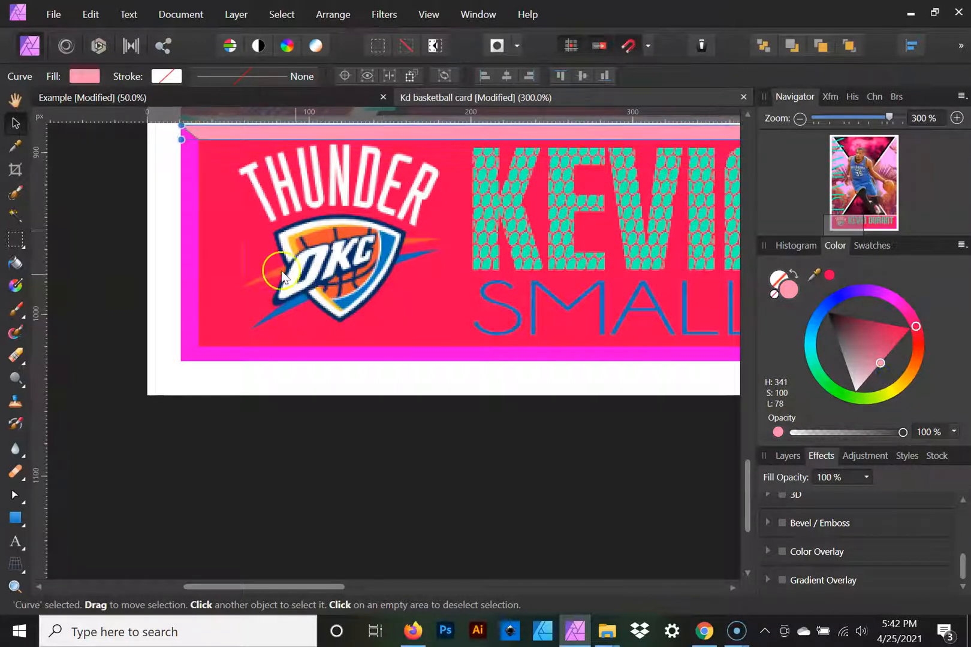
# Recolour the left strip with the sampled pink-red lightened to medium pink (H 341, S 100, L 72)
pyautogui.click(199, 236)
pyautogui.click(190, 221)
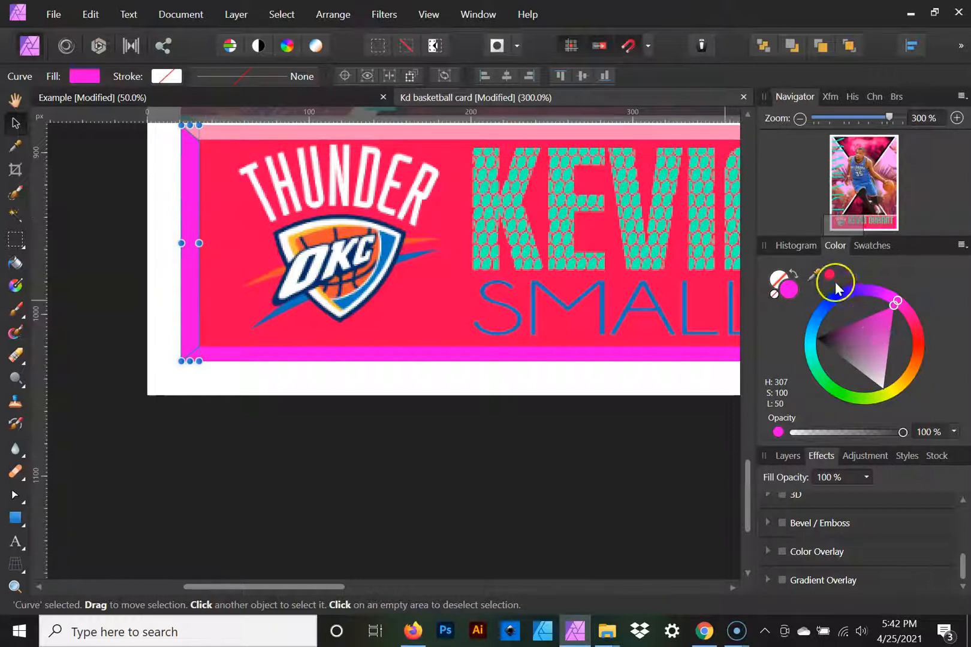
pyautogui.moveTo(895, 303); pyautogui.dragTo(897, 302)
pyautogui.moveTo(903, 341); pyautogui.dragTo(890, 367)
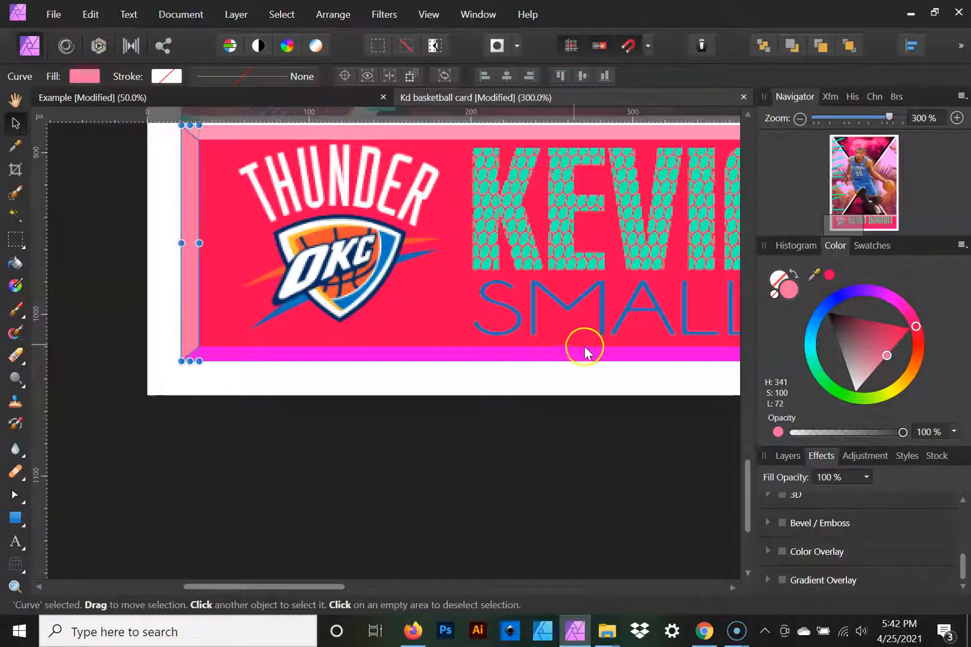
# Recolour the right and bottom strips with darkened banner red: right H 341, S 86, L 41; bottom H 341, S 94, L 39
pyautogui.click(560, 353)
pyautogui.moveTo(895, 303); pyautogui.dragTo(894, 334)
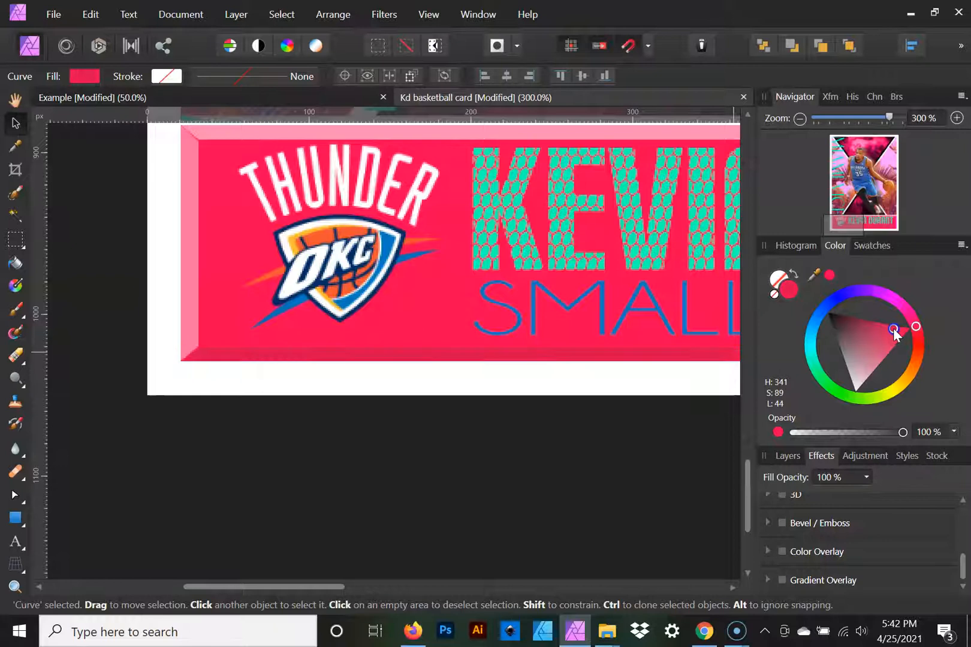
pyautogui.moveTo(617, 414); pyautogui.dragTo(115, 440)
pyautogui.moveTo(477, 431); pyautogui.dragTo(162, 446)
pyautogui.click(504, 323)
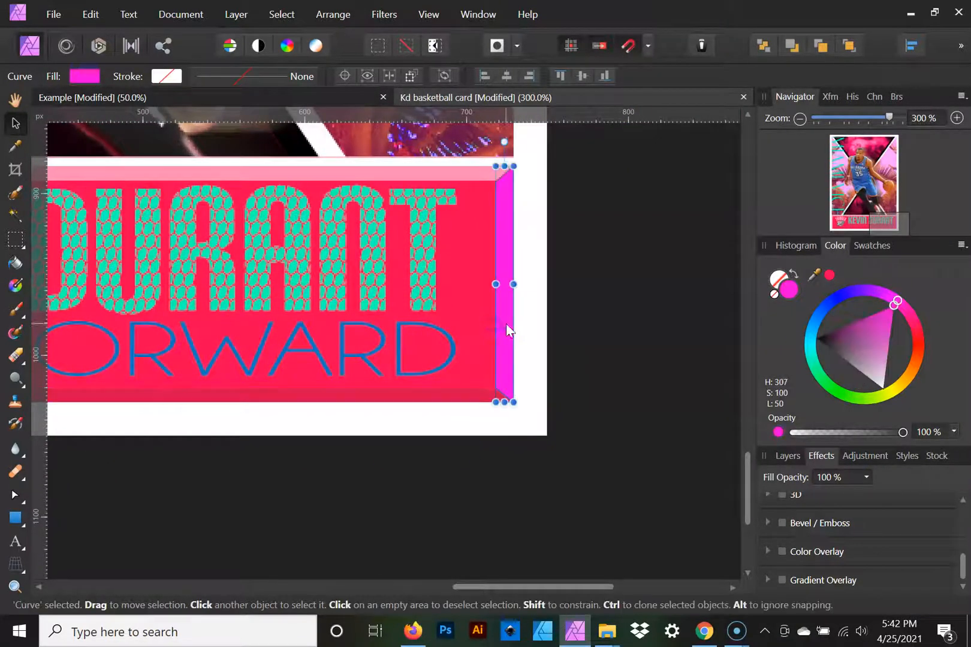
pyautogui.click(830, 276)
pyautogui.moveTo(898, 327); pyautogui.dragTo(887, 332)
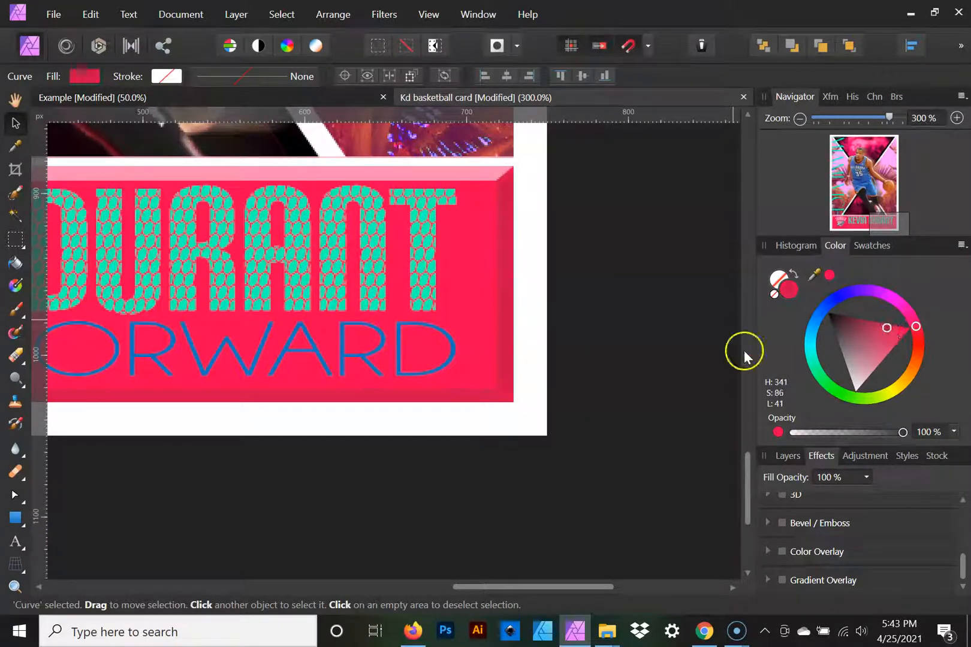
pyautogui.click(893, 328)
pyautogui.moveTo(893, 329); pyautogui.dragTo(892, 327)
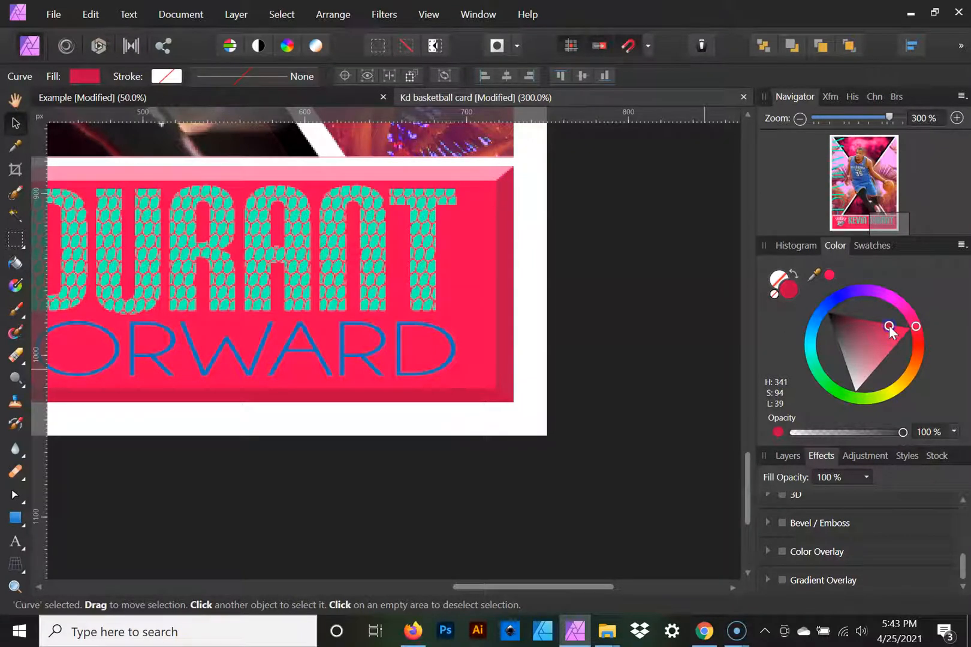
# Examine the whole card from the smoke triangle at its top down to the bevelled name banner
pyautogui.click(800, 119)
pyautogui.click(799, 119)
pyautogui.click(799, 119)
pyautogui.moveTo(500, 261); pyautogui.dragTo(649, 243)
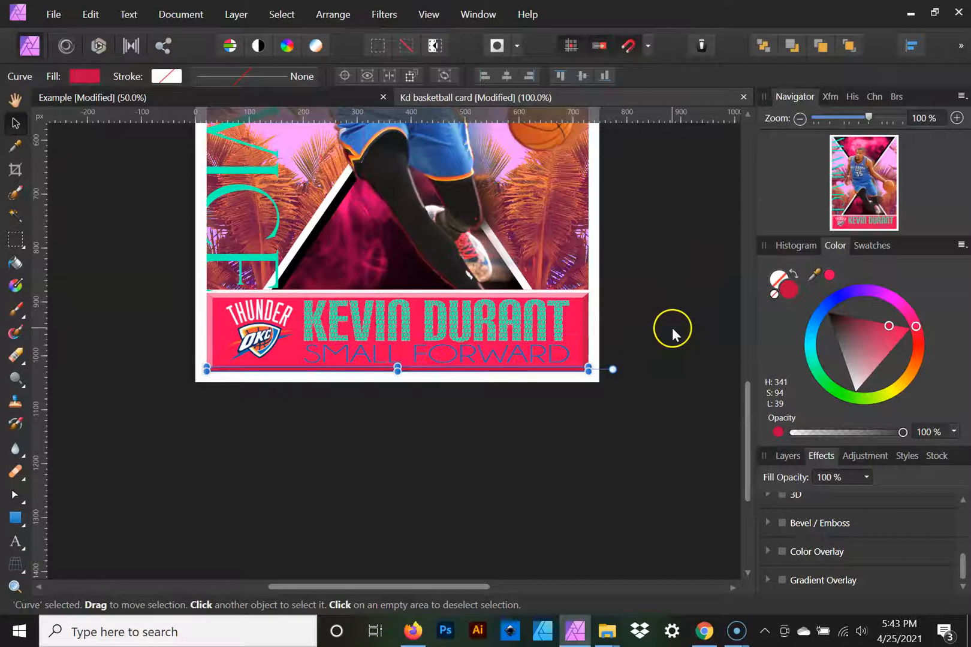
pyautogui.scroll(5, 673, 327)
pyautogui.scroll(4, 680, 324)
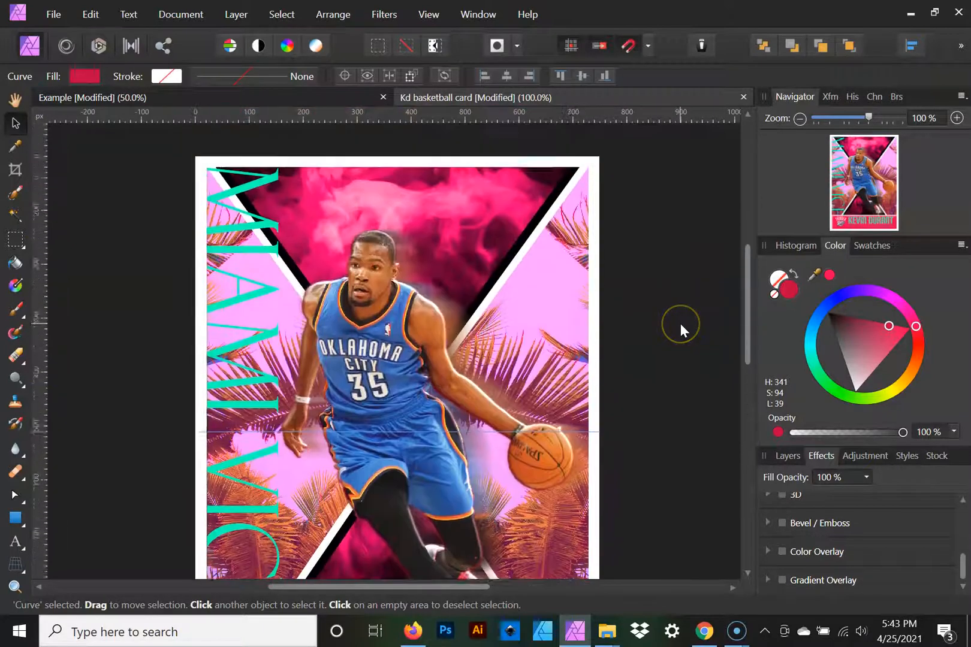
pyautogui.scroll(-3, 679, 323)
pyautogui.scroll(2, 679, 323)
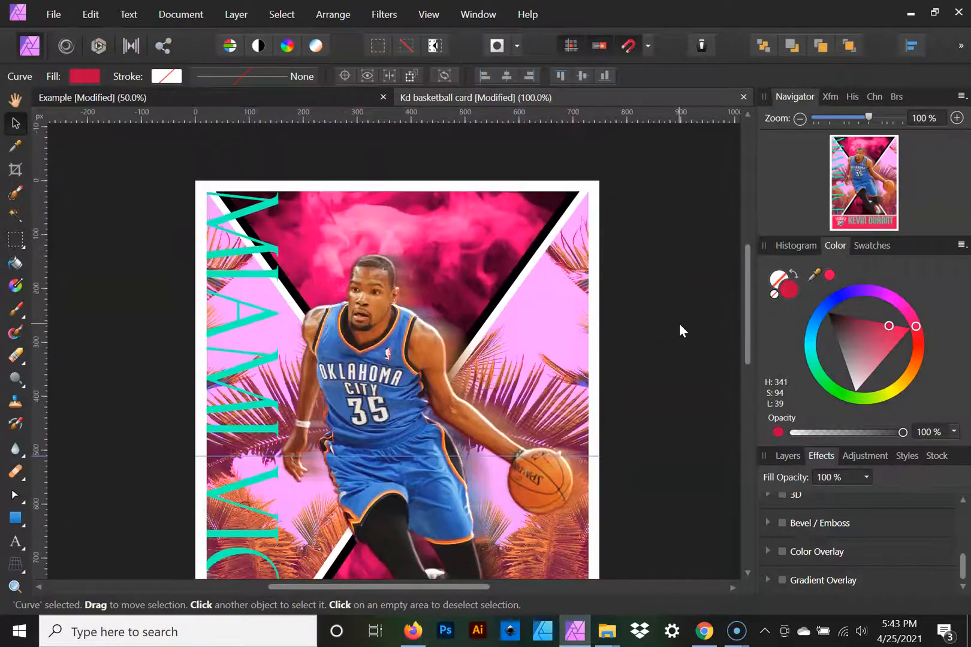
pyautogui.scroll(-4, 679, 323)
pyautogui.scroll(5, 677, 323)
pyautogui.scroll(-5, 678, 326)
pyautogui.scroll(5, 678, 327)
pyautogui.scroll(-5, 677, 324)
pyautogui.scroll(5, 677, 324)
pyautogui.scroll(-4, 677, 324)
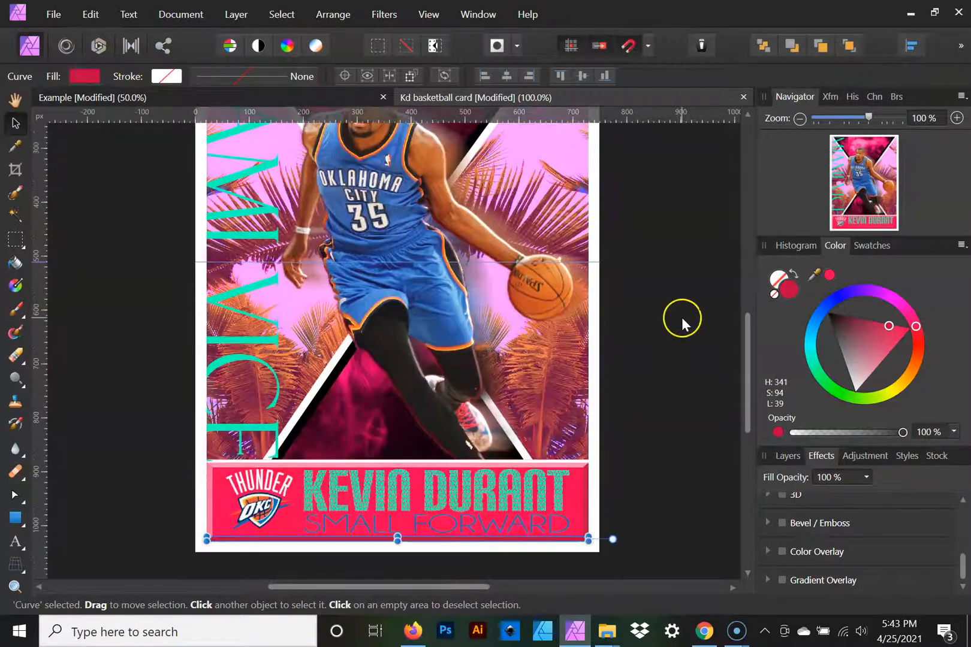
pyautogui.scroll(-1, 681, 317)
pyautogui.scroll(3, 682, 319)
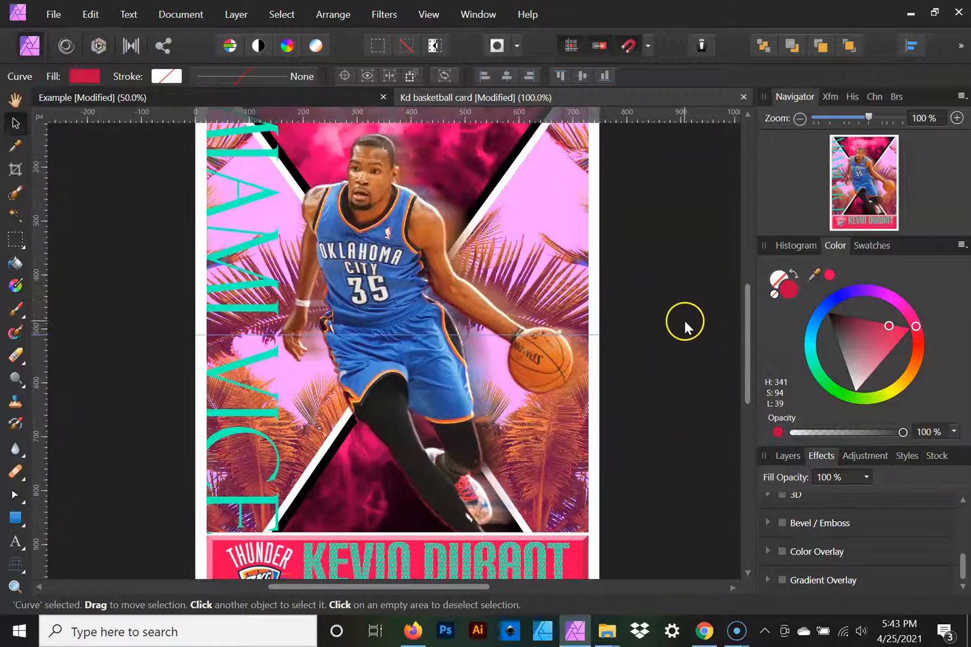
pyautogui.click(799, 118)
pyautogui.click(799, 118)
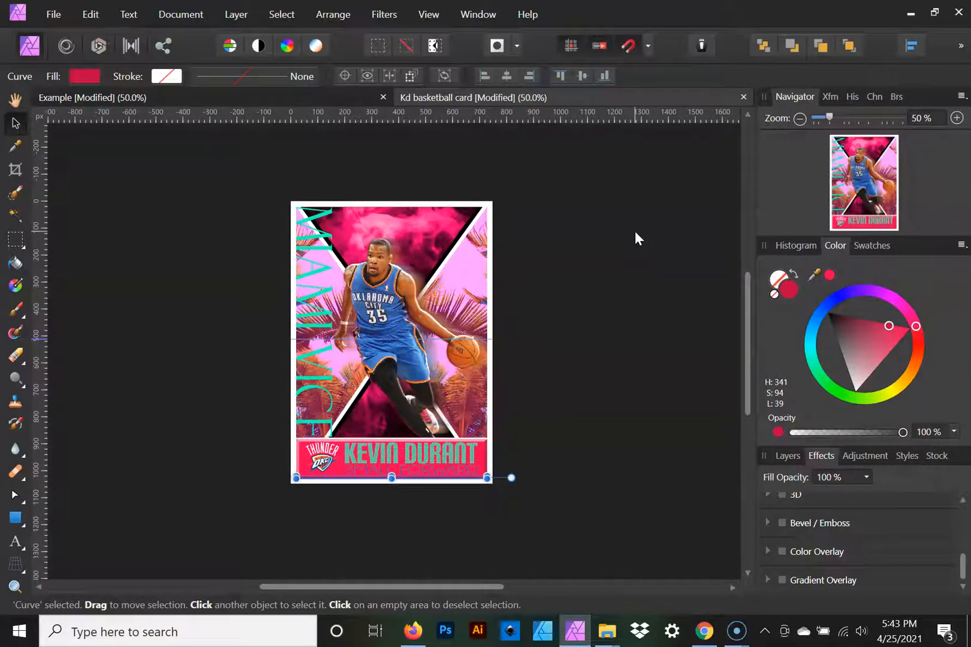
# Save the card as a new Affinity file named "Kd basketball card2" in the same folder
pyautogui.click(54, 17)
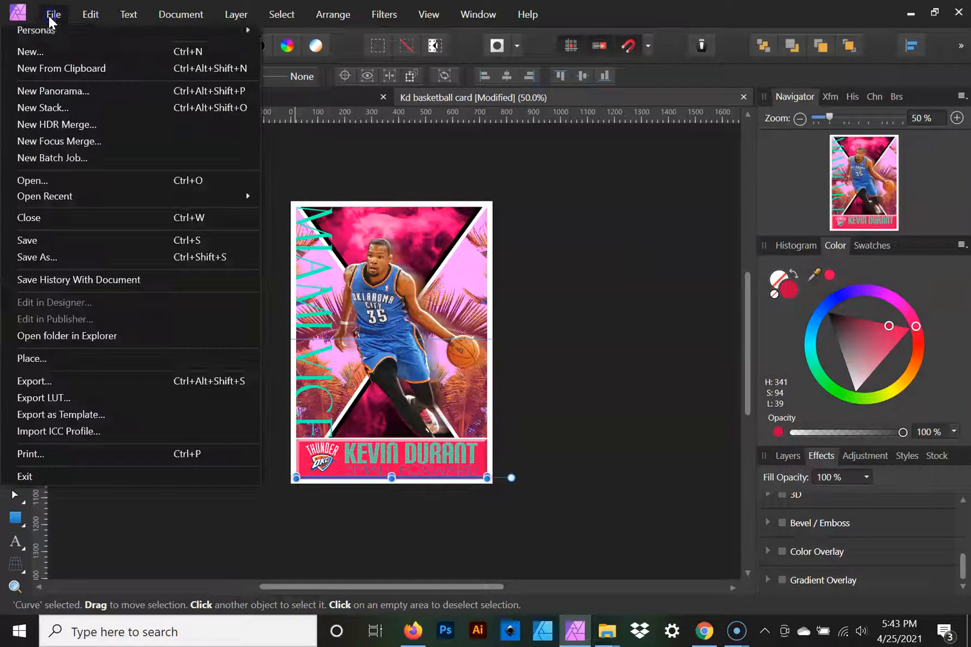
pyautogui.click(85, 258)
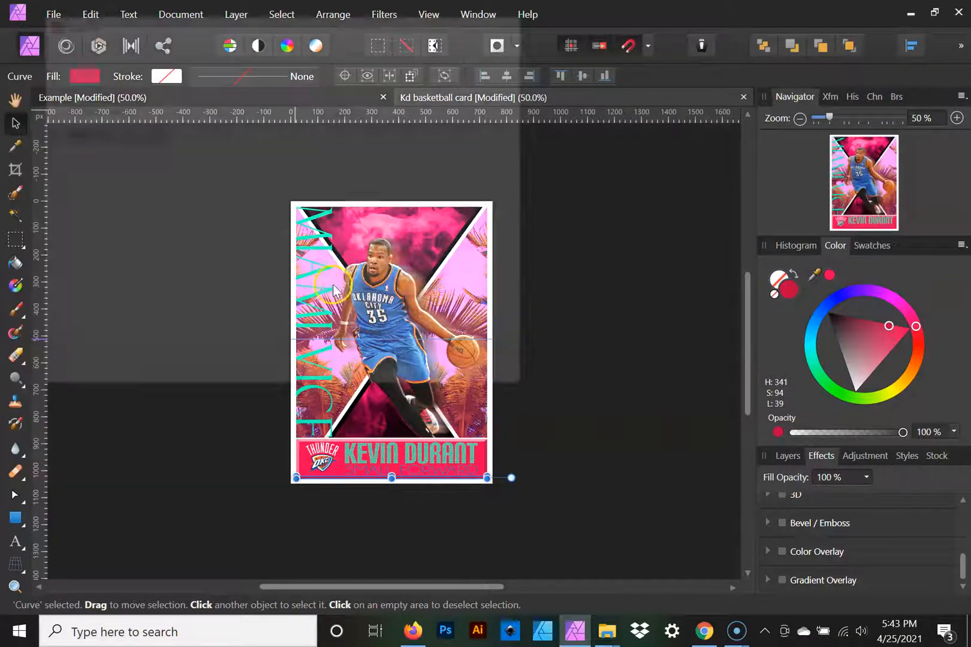
pyautogui.click(229, 304)
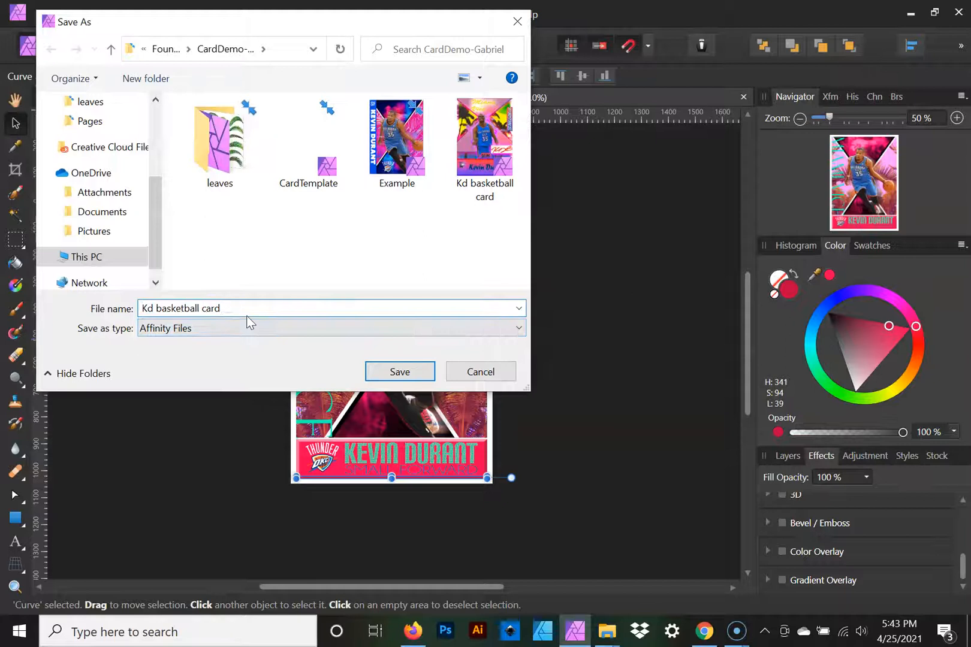
pyautogui.write('2')
pyautogui.click(406, 372)
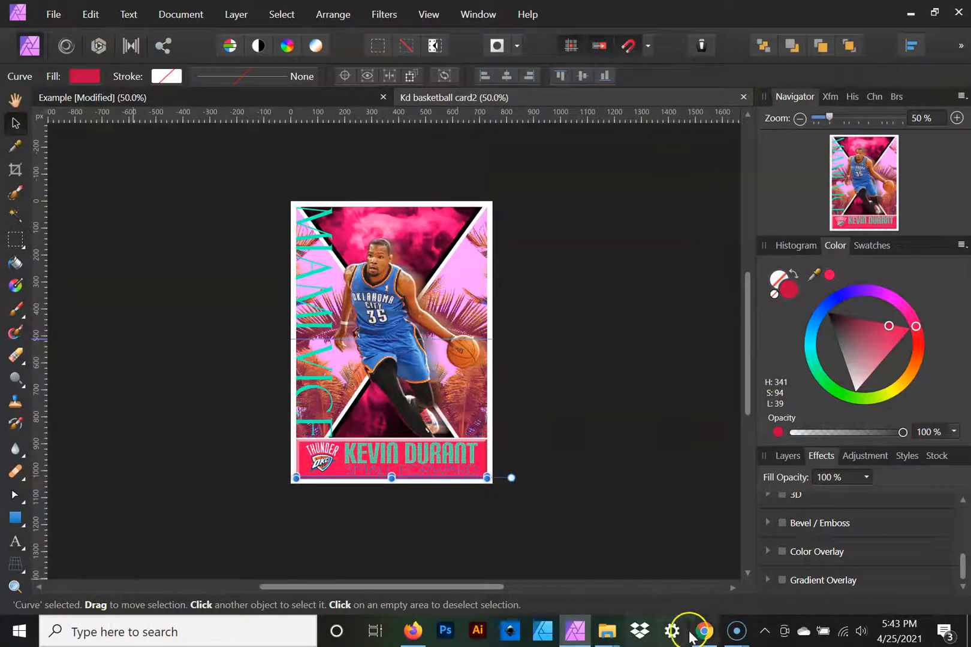
pyautogui.moveTo(737, 632)
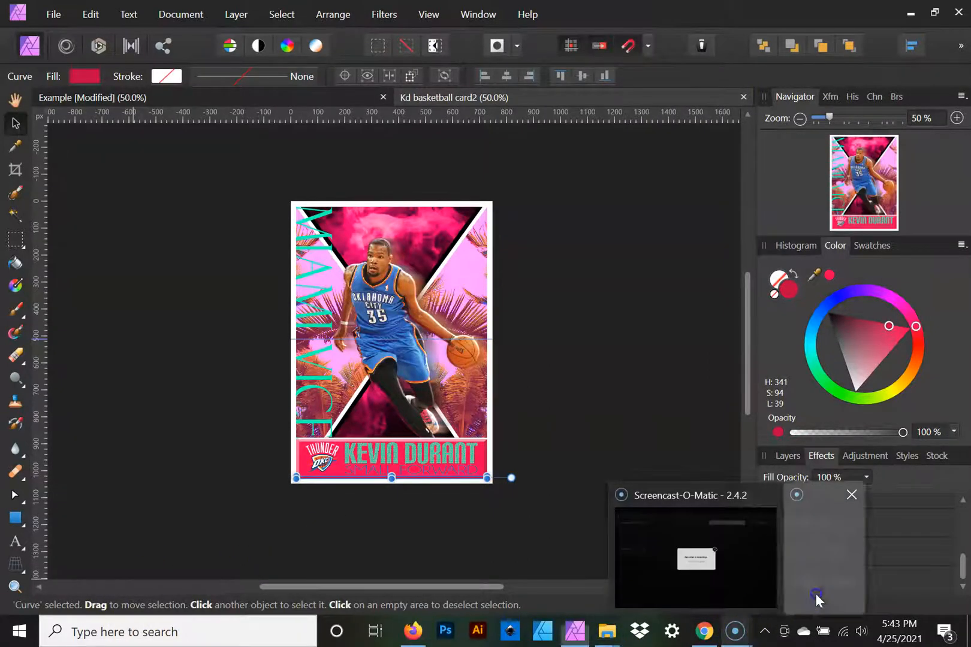